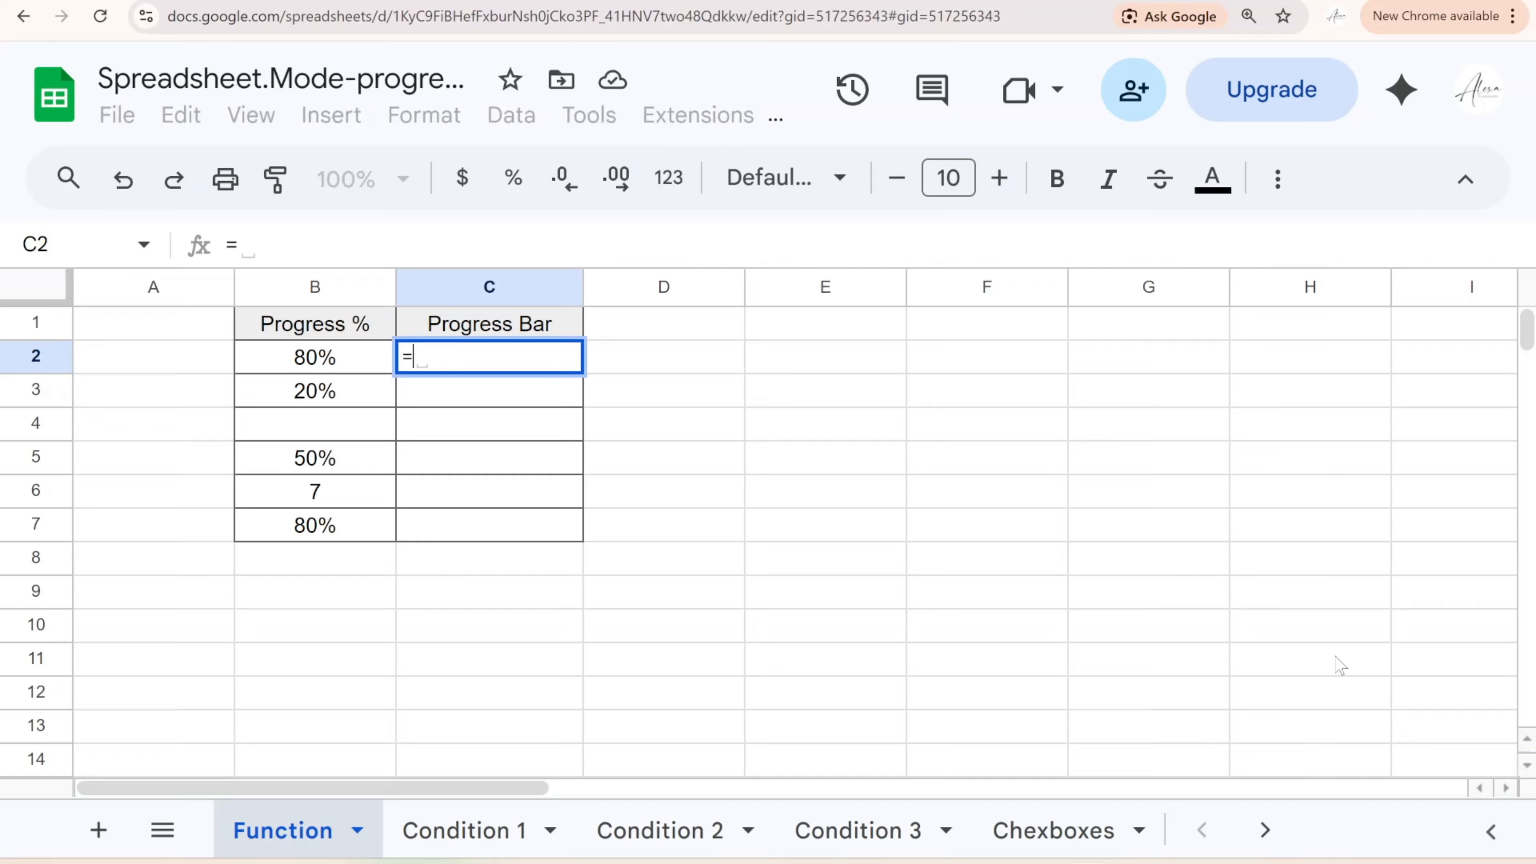
Start a SPARKLINE formula in C2 that references B2 and sets the option "charttype" to "bar"
{"action": "type", "text": "spark"}
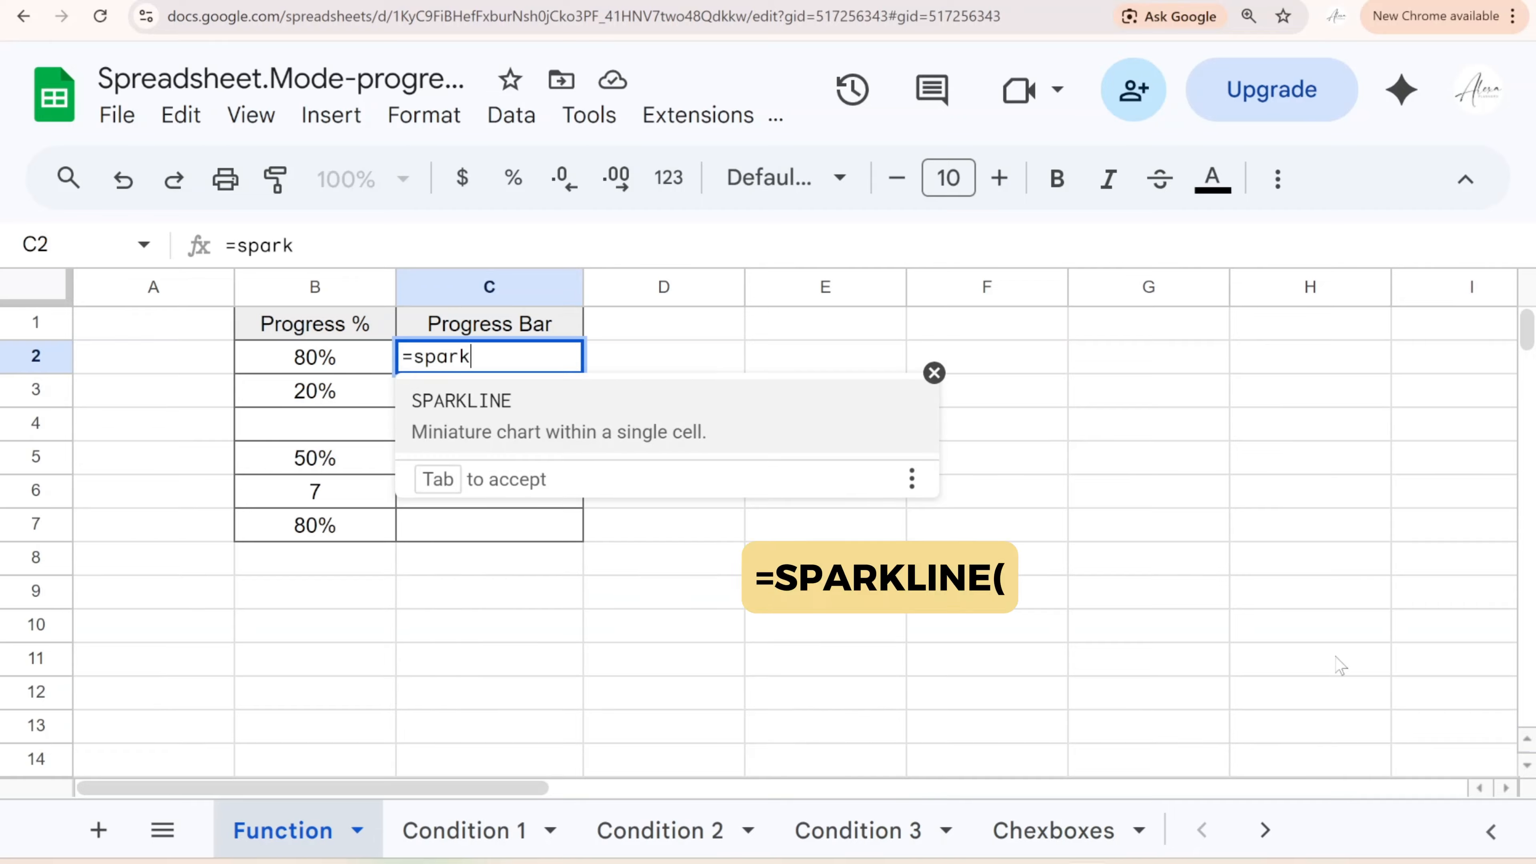
{"action": "key", "text": "Tab"}
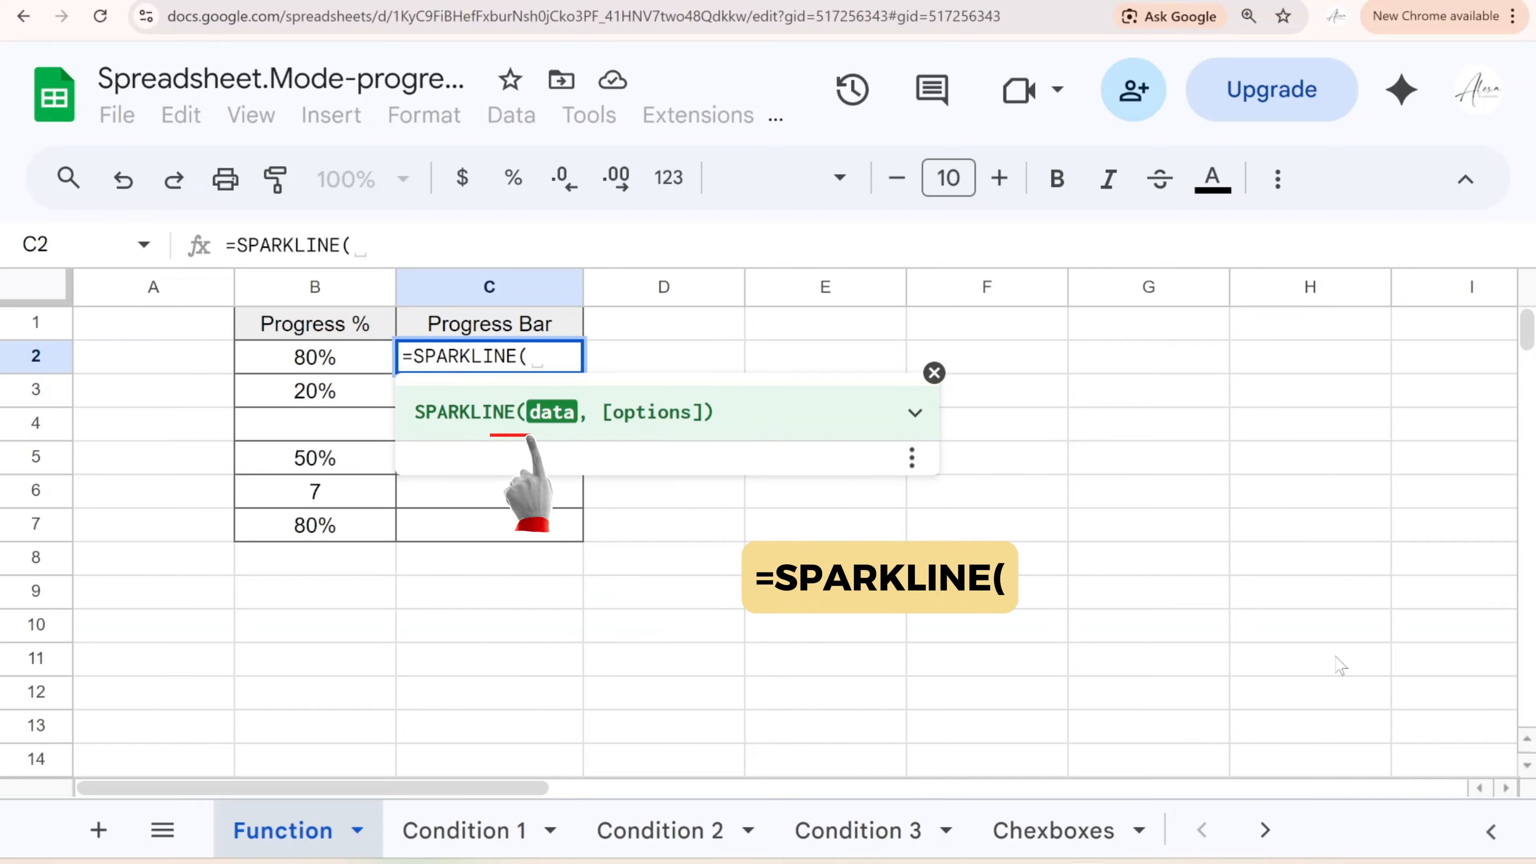
{"action": "left_click", "coordinate": [357, 366]}
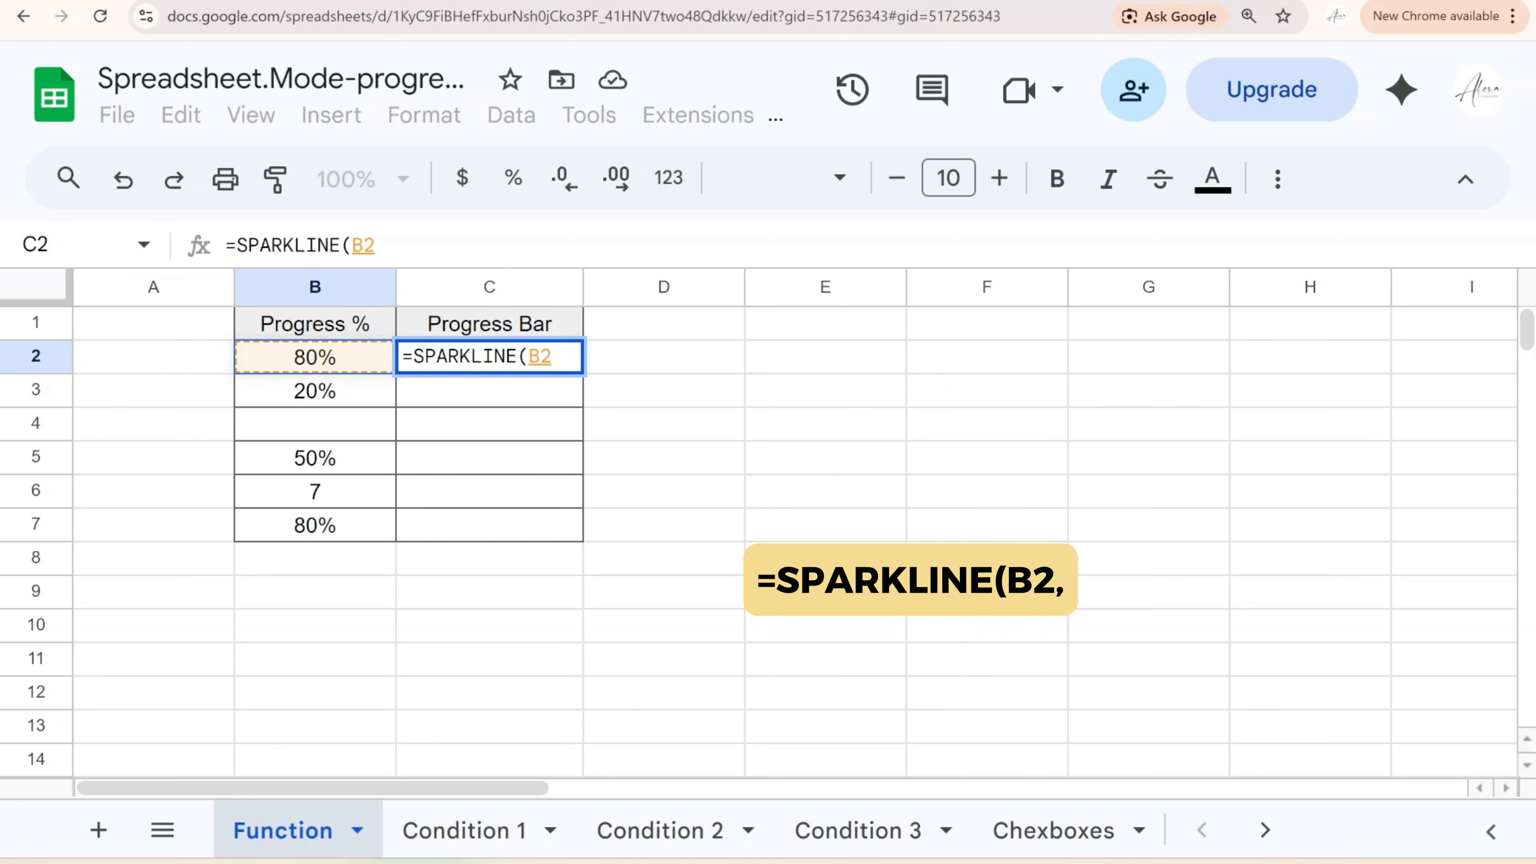
{"action": "type", "text": ",{"}
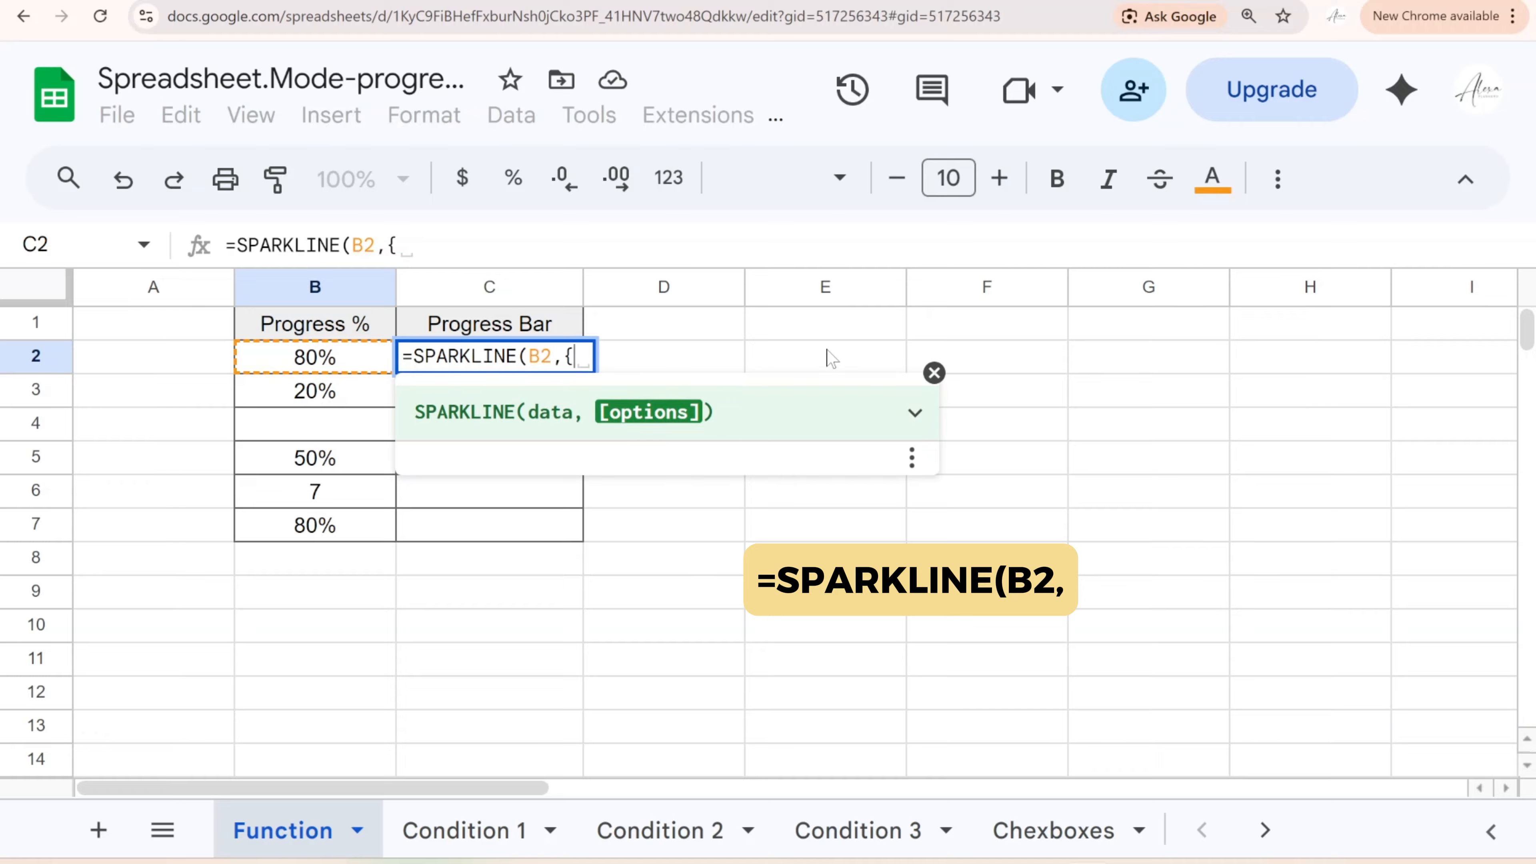
{"action": "type", "text": "\"chart"}
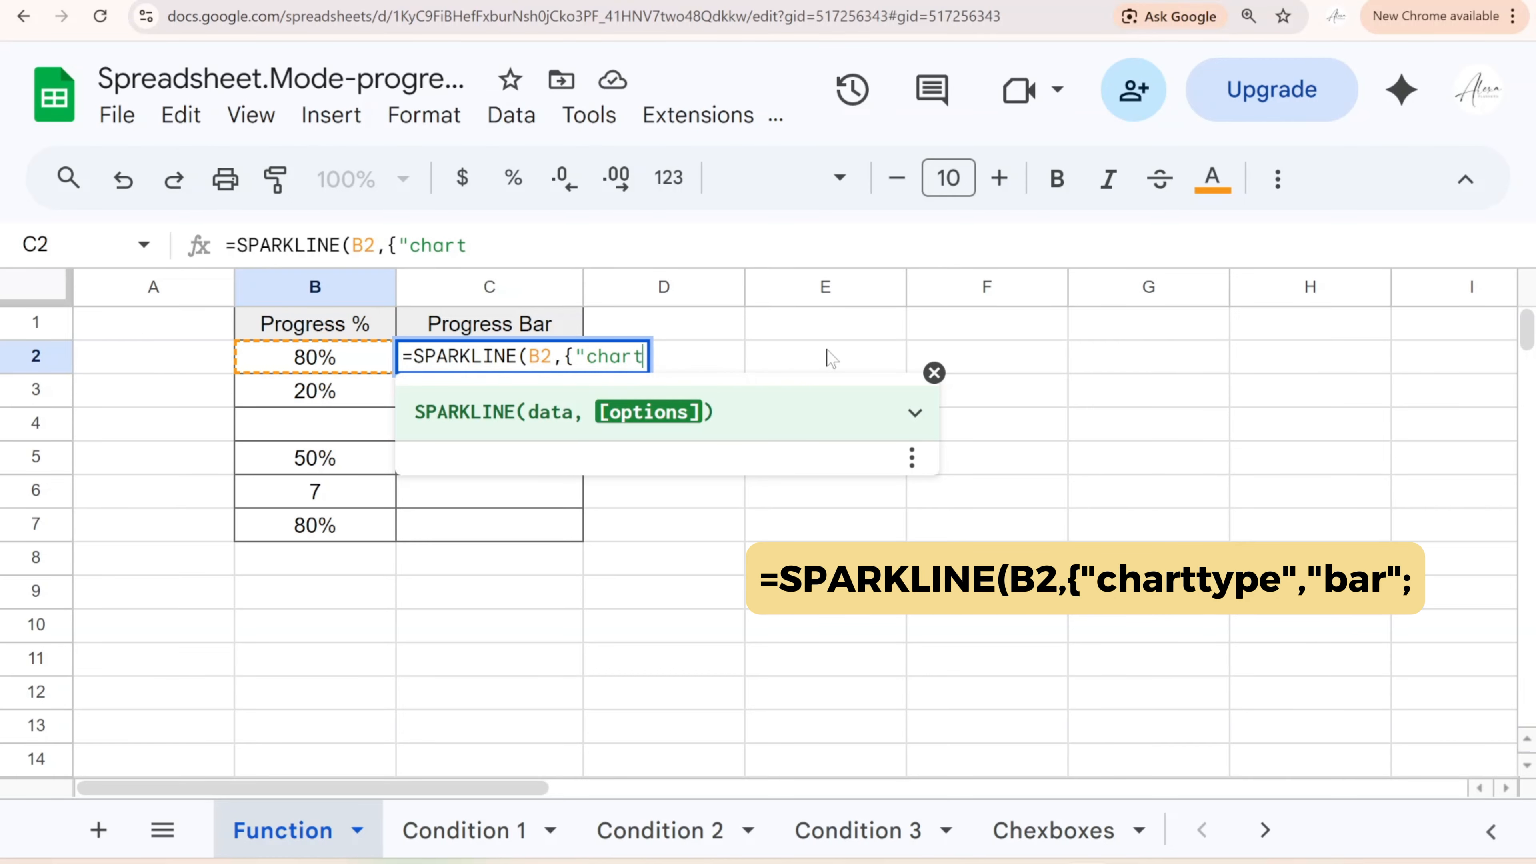
{"action": "type", "text": "type\""}
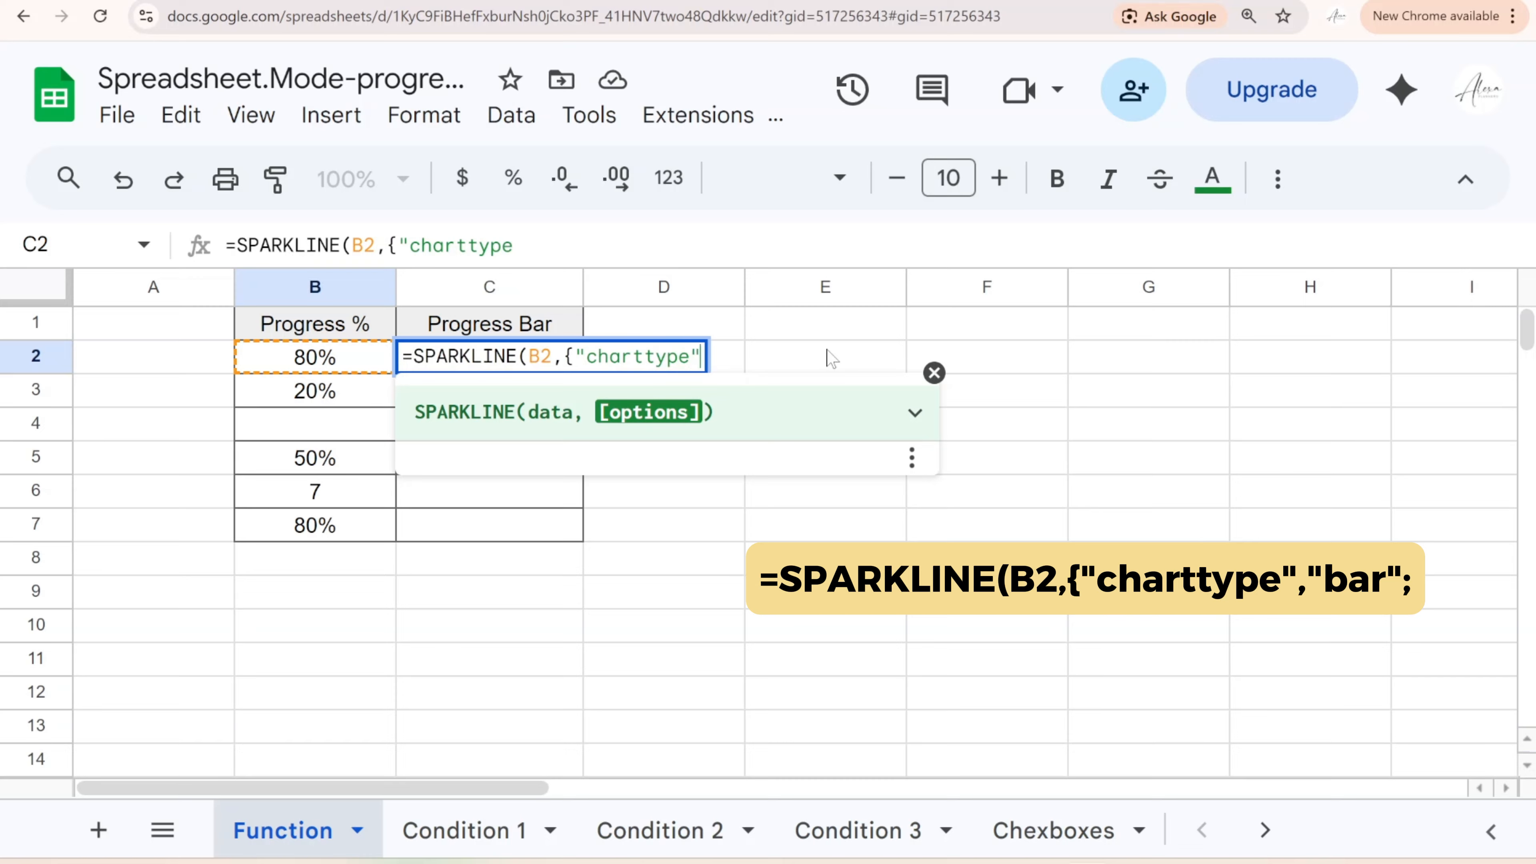
{"action": "type", "text": ",\"ba"}
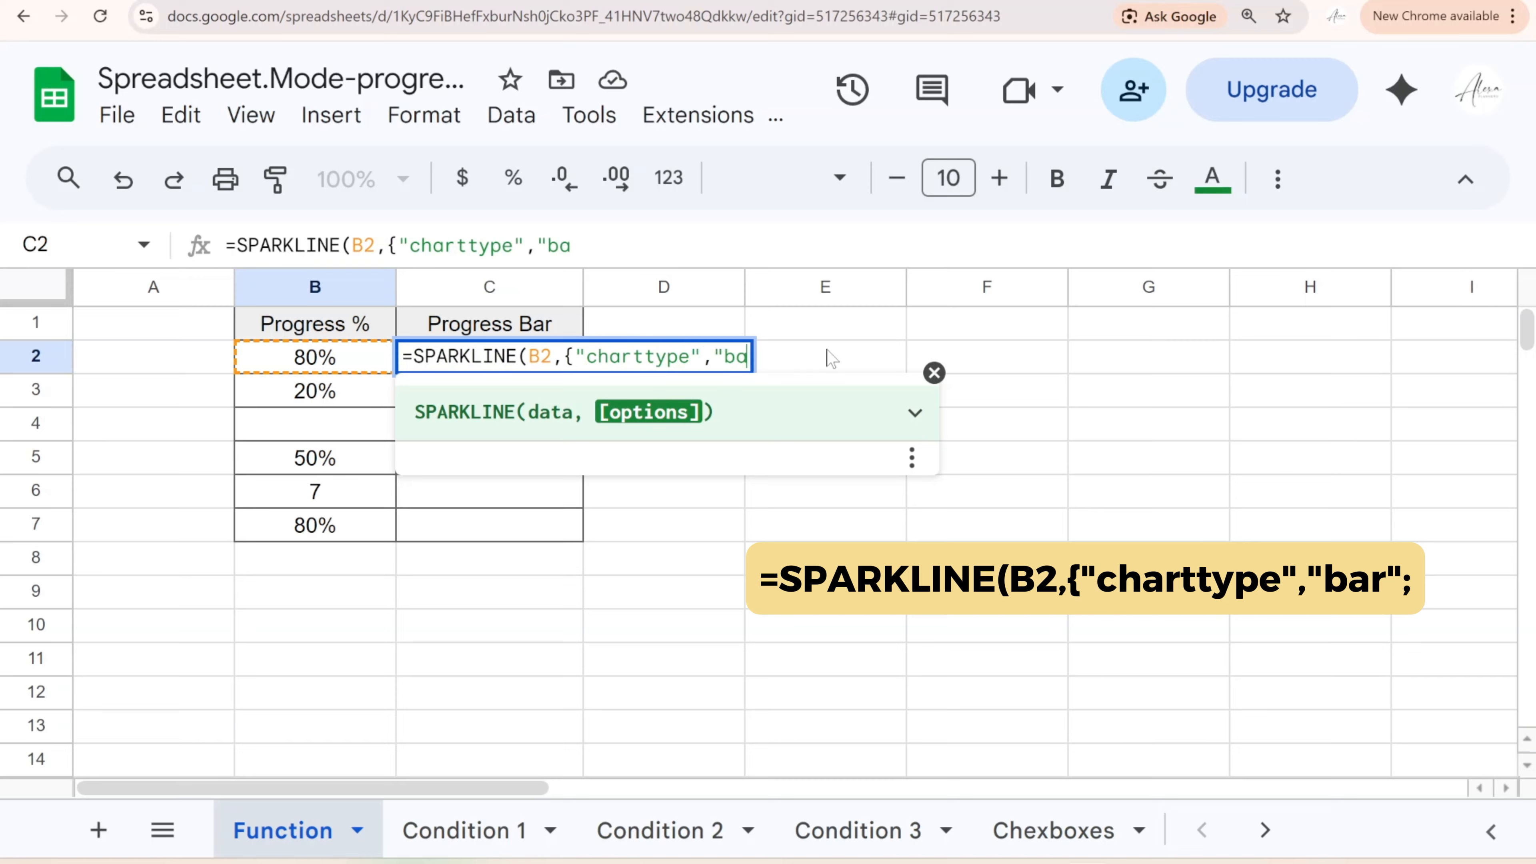
{"action": "type", "text": "r\";"}
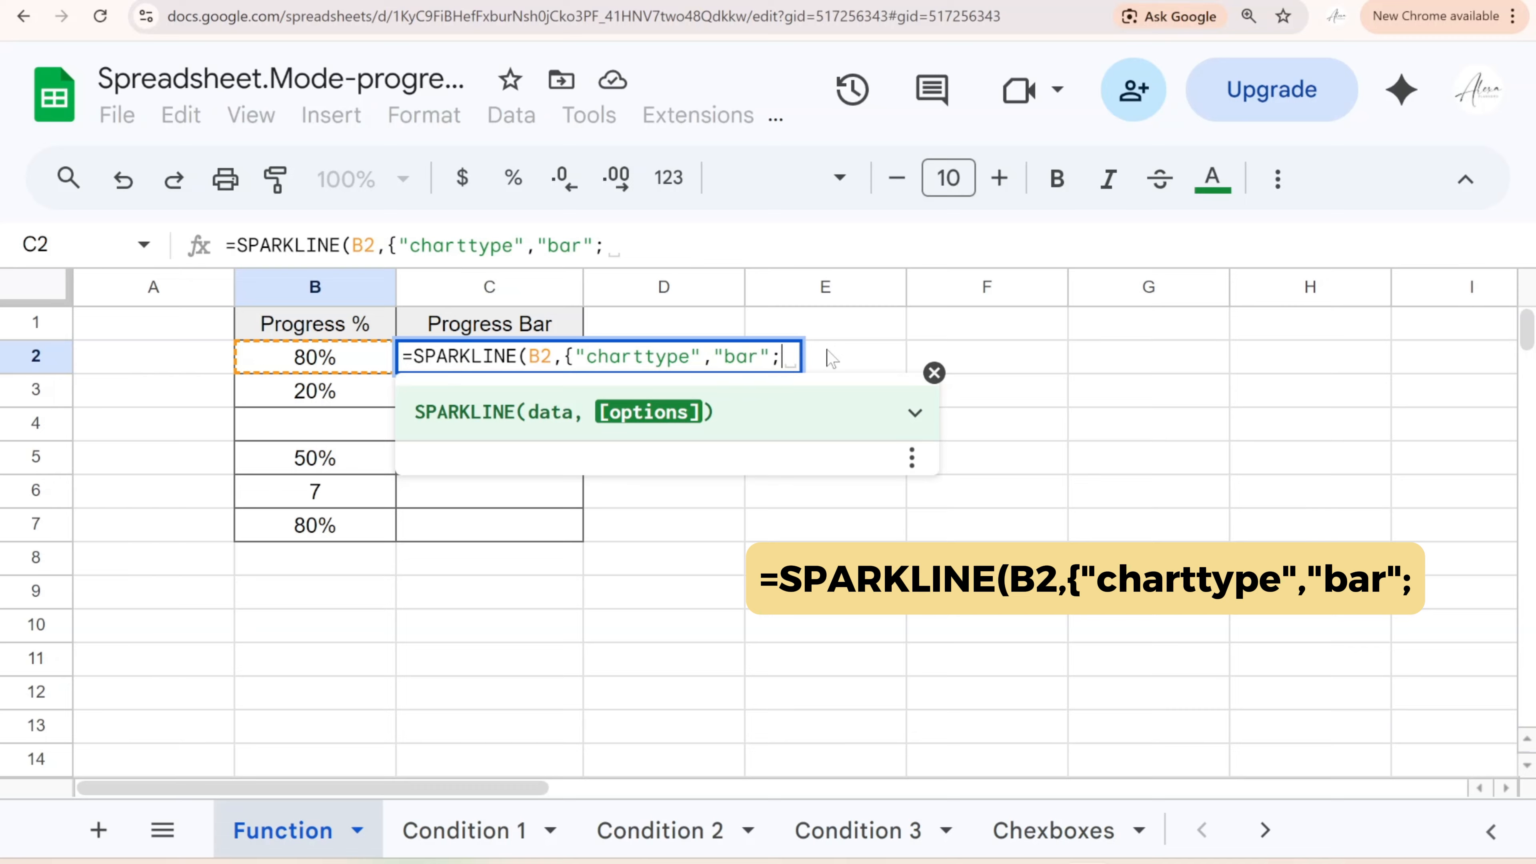
Add the "max" option with the value 1 to the SPARKLINE formula in C2
{"action": "type", "text": "\"max\""}
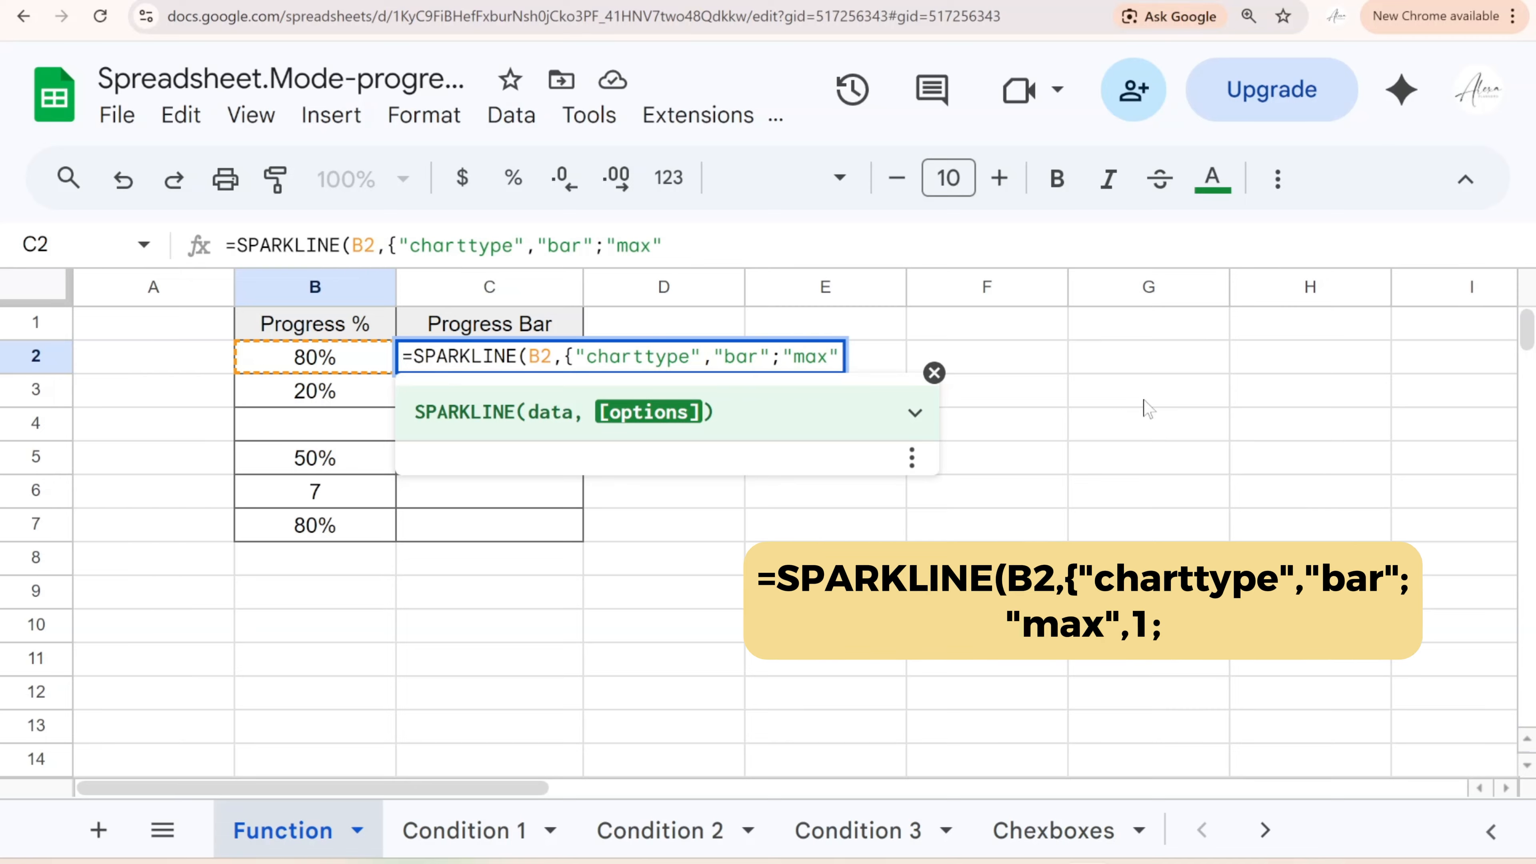
{"action": "type", "text": ",100%"}
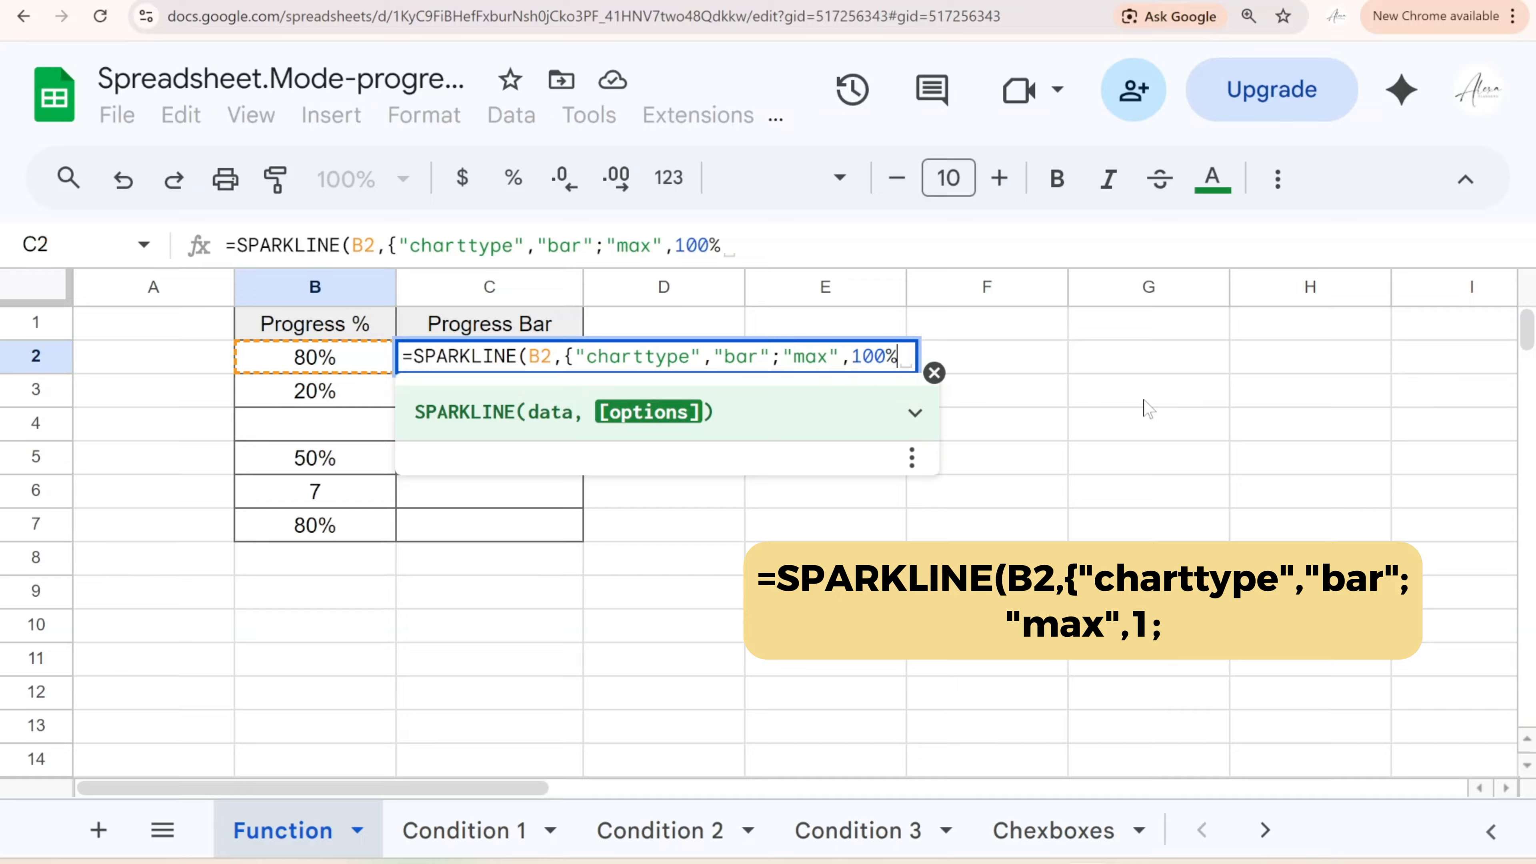
{"action": "key", "text": "BackSpace"}
{"action": "key", "text": "BackSpace"}
{"action": "key", "text": "BackSpace"}
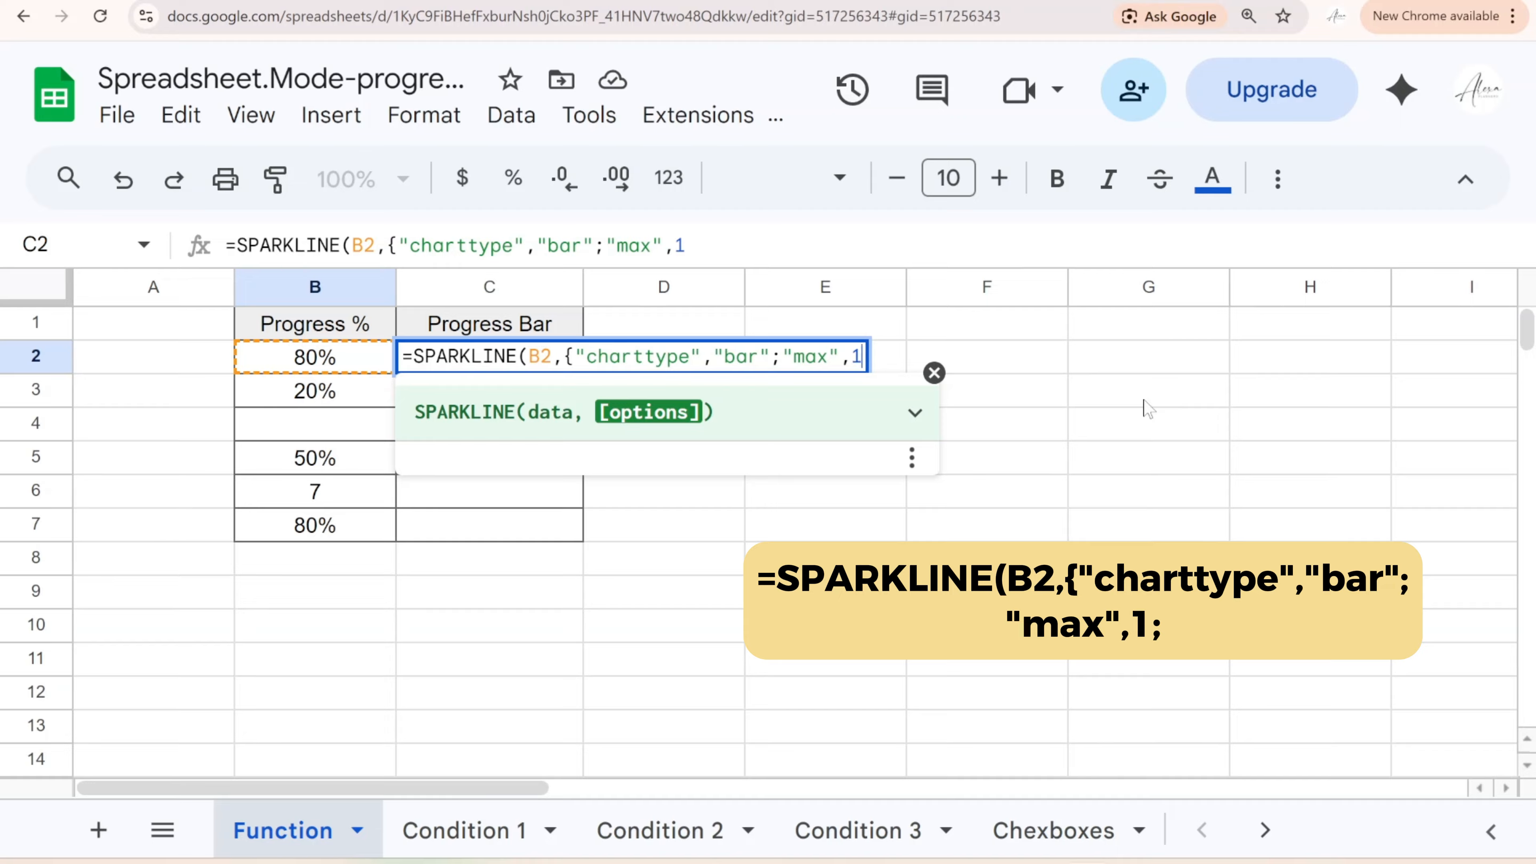
Add the option "color1" with "green", close the braces and parenthesis, and enter the formula in C2
{"action": "type", "text": ";\"color"}
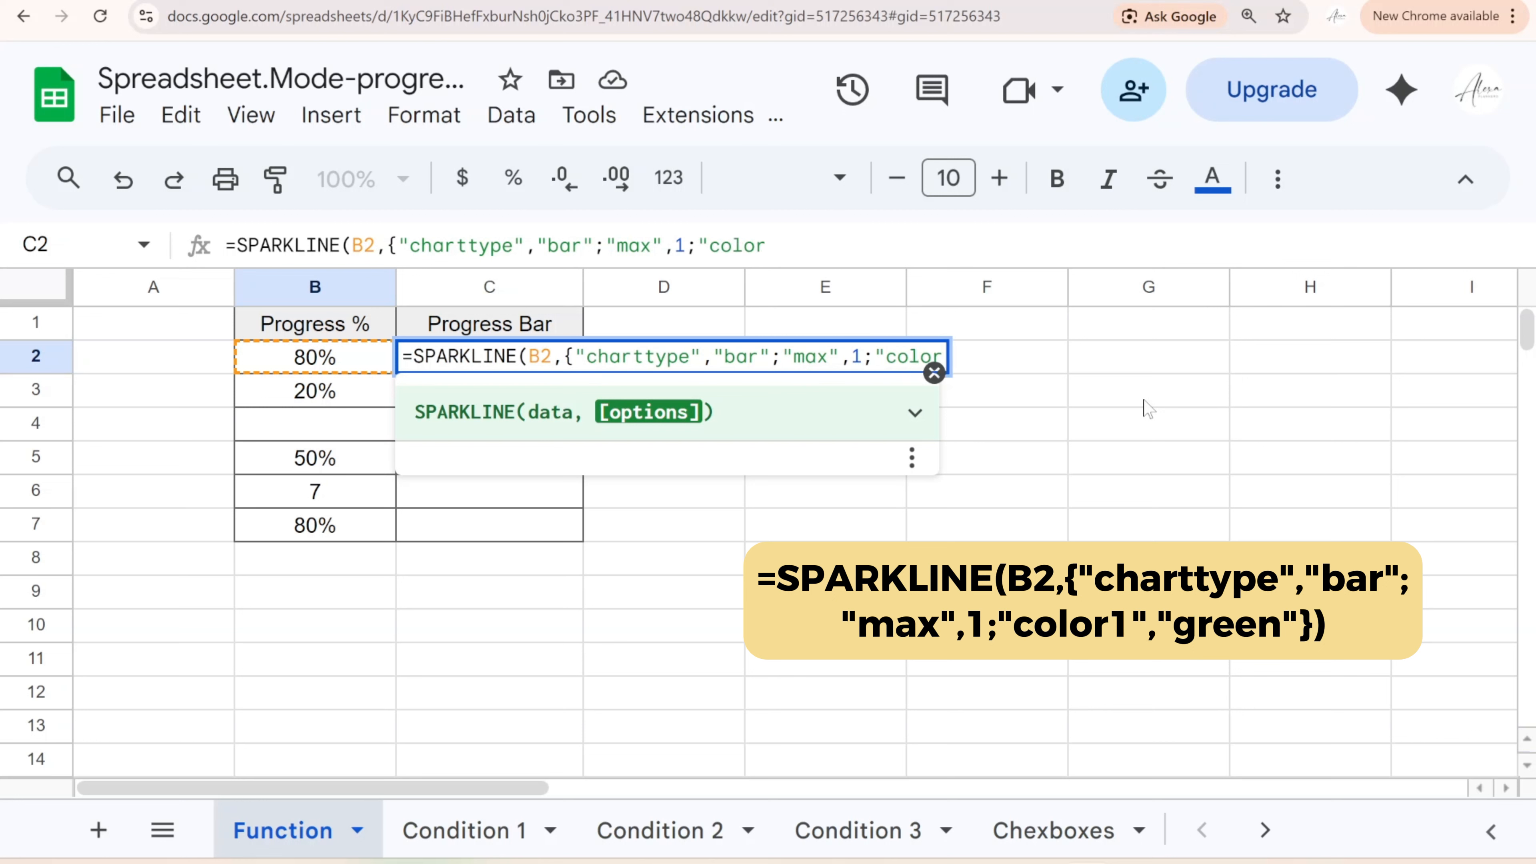
{"action": "type", "text": "1\","}
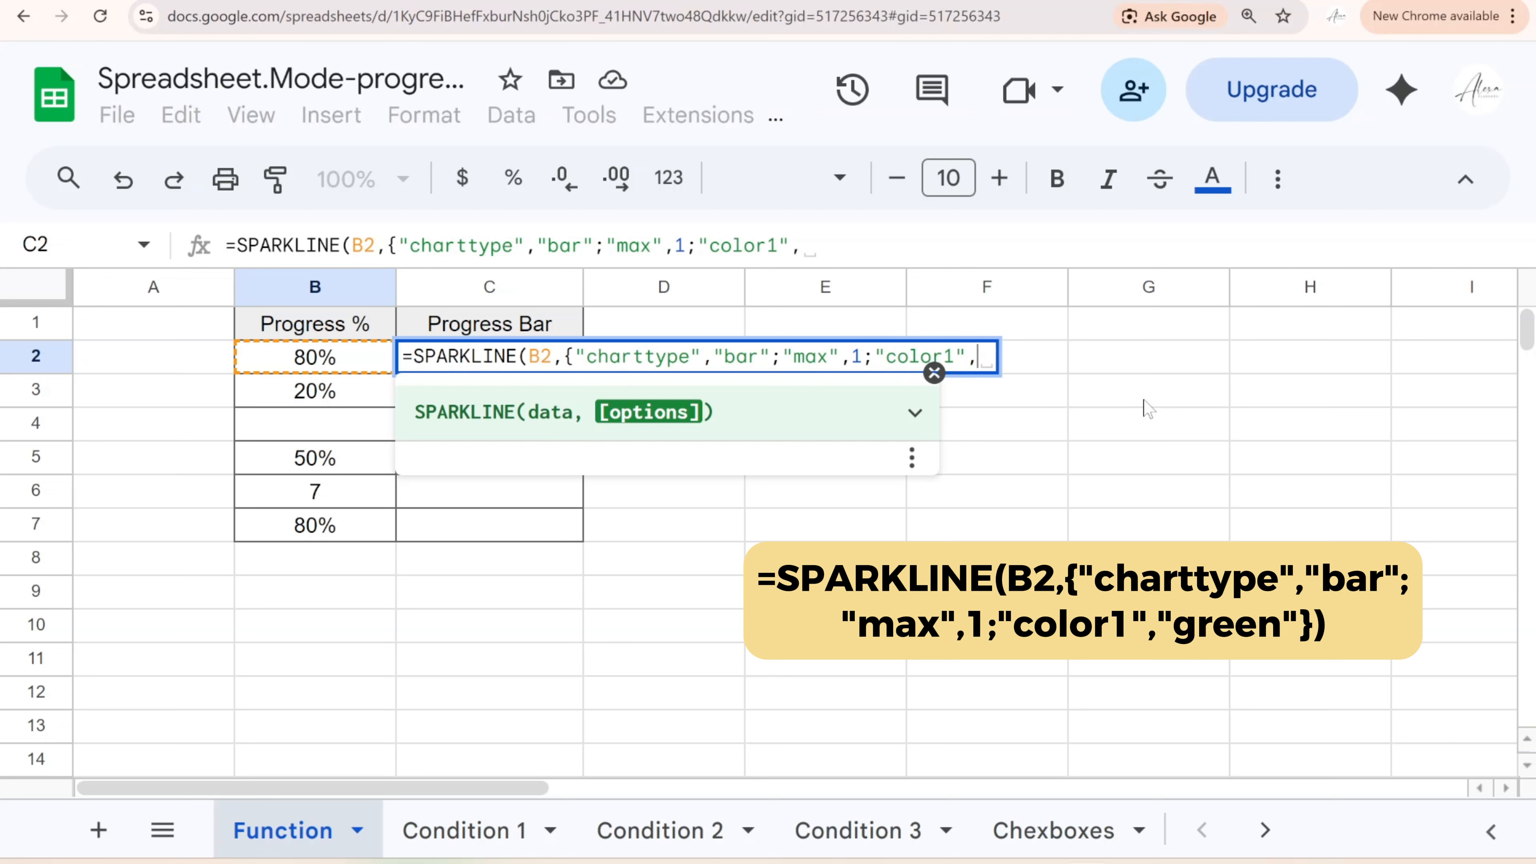
{"action": "type", "text": "\"green\""}
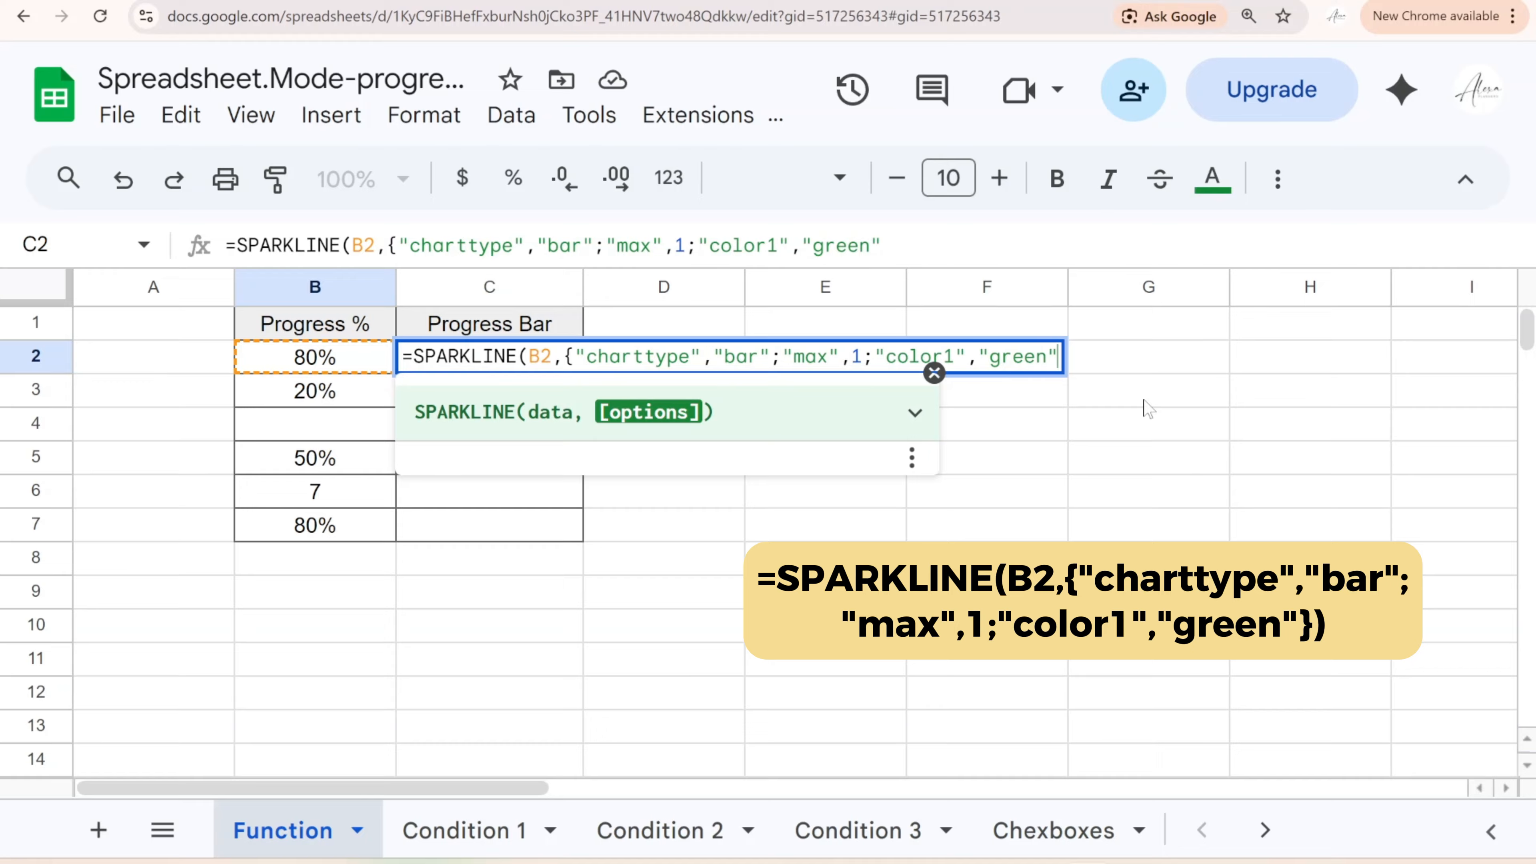
{"action": "type", "text": "})"}
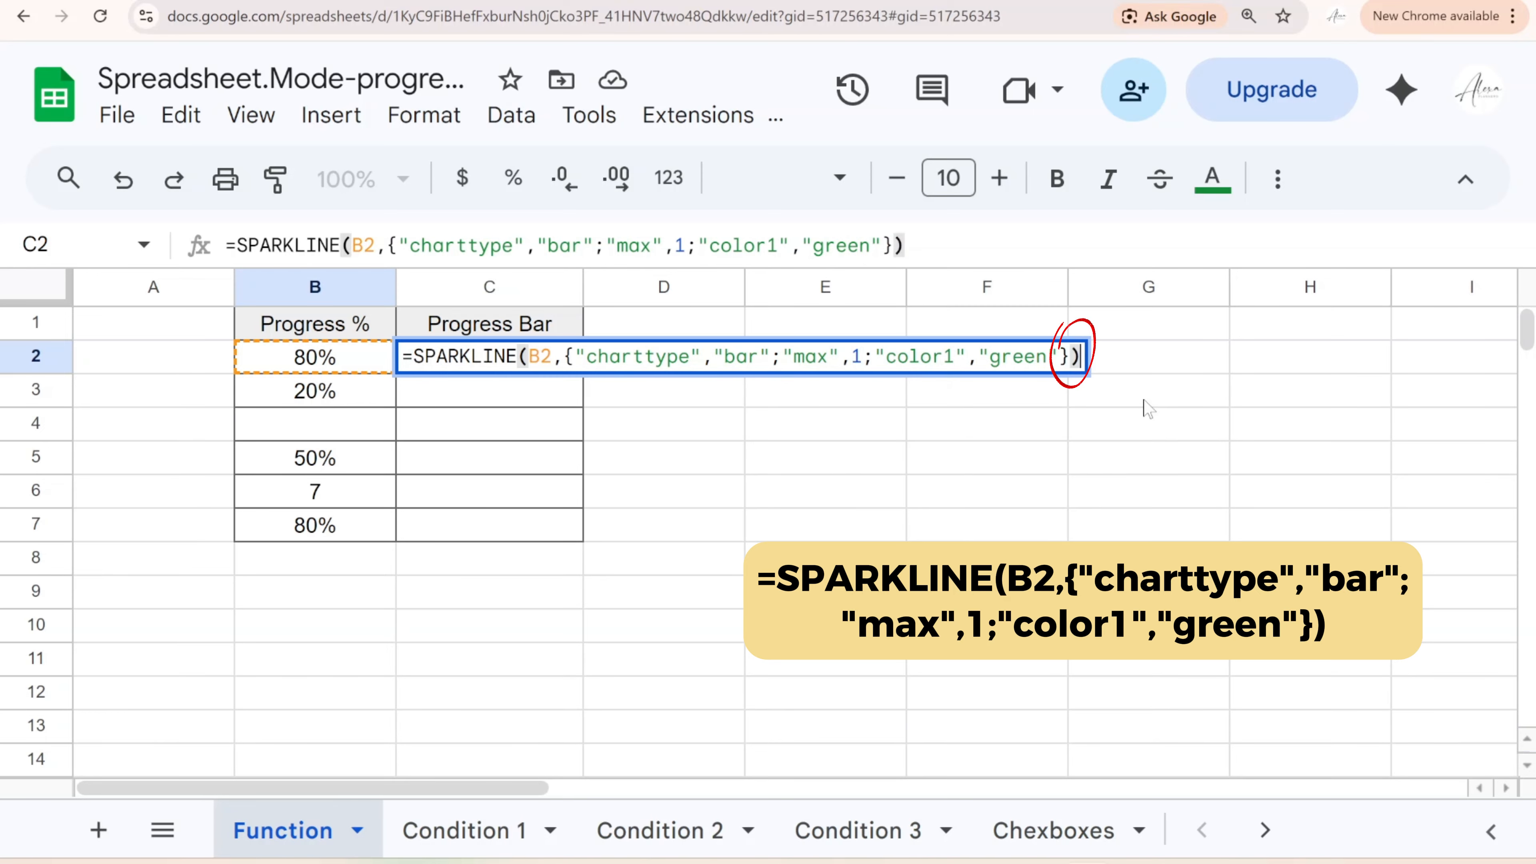
{"action": "key", "text": "Return"}
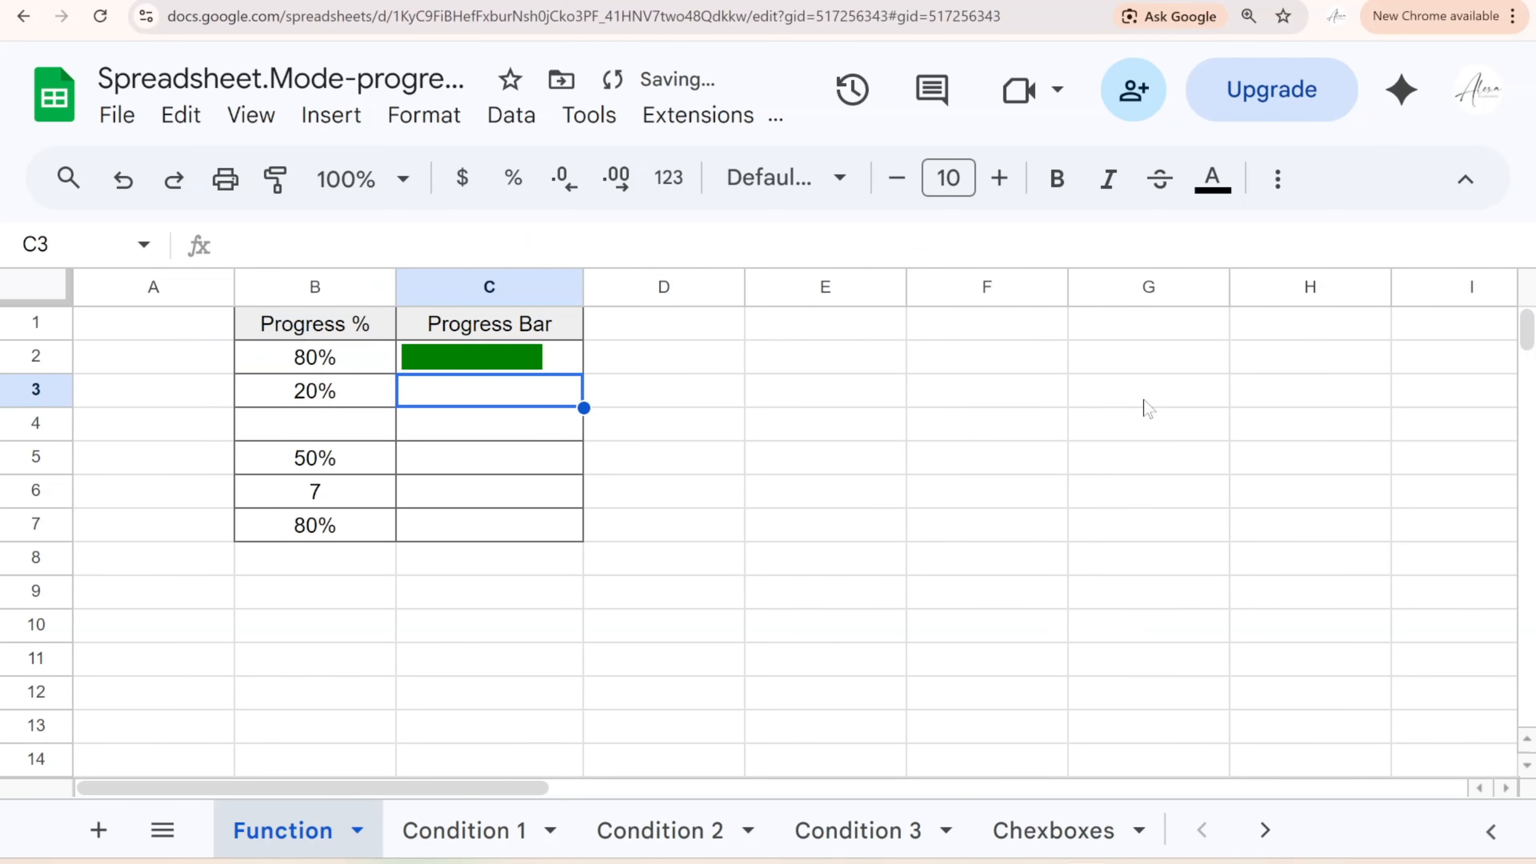
Fill the progress bar formula from C2 down to C7 and check row 4's formula and source cell
{"action": "left_click", "coordinate": [565, 362]}
{"action": "left_click_drag", "start_coordinate": [574, 530], "coordinate": [580, 537]}
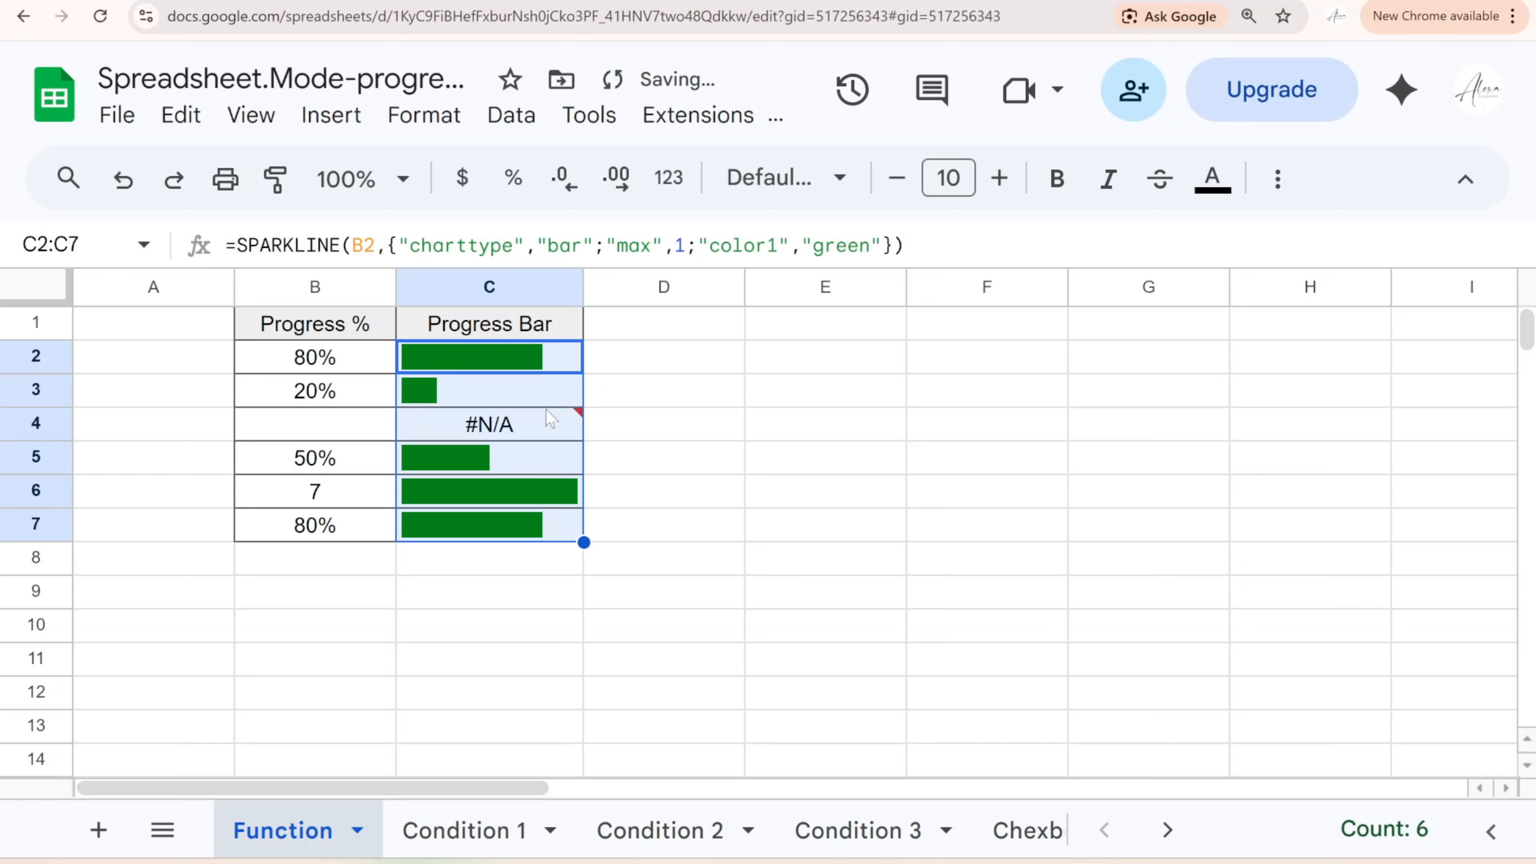
{"action": "left_click", "coordinate": [550, 424]}
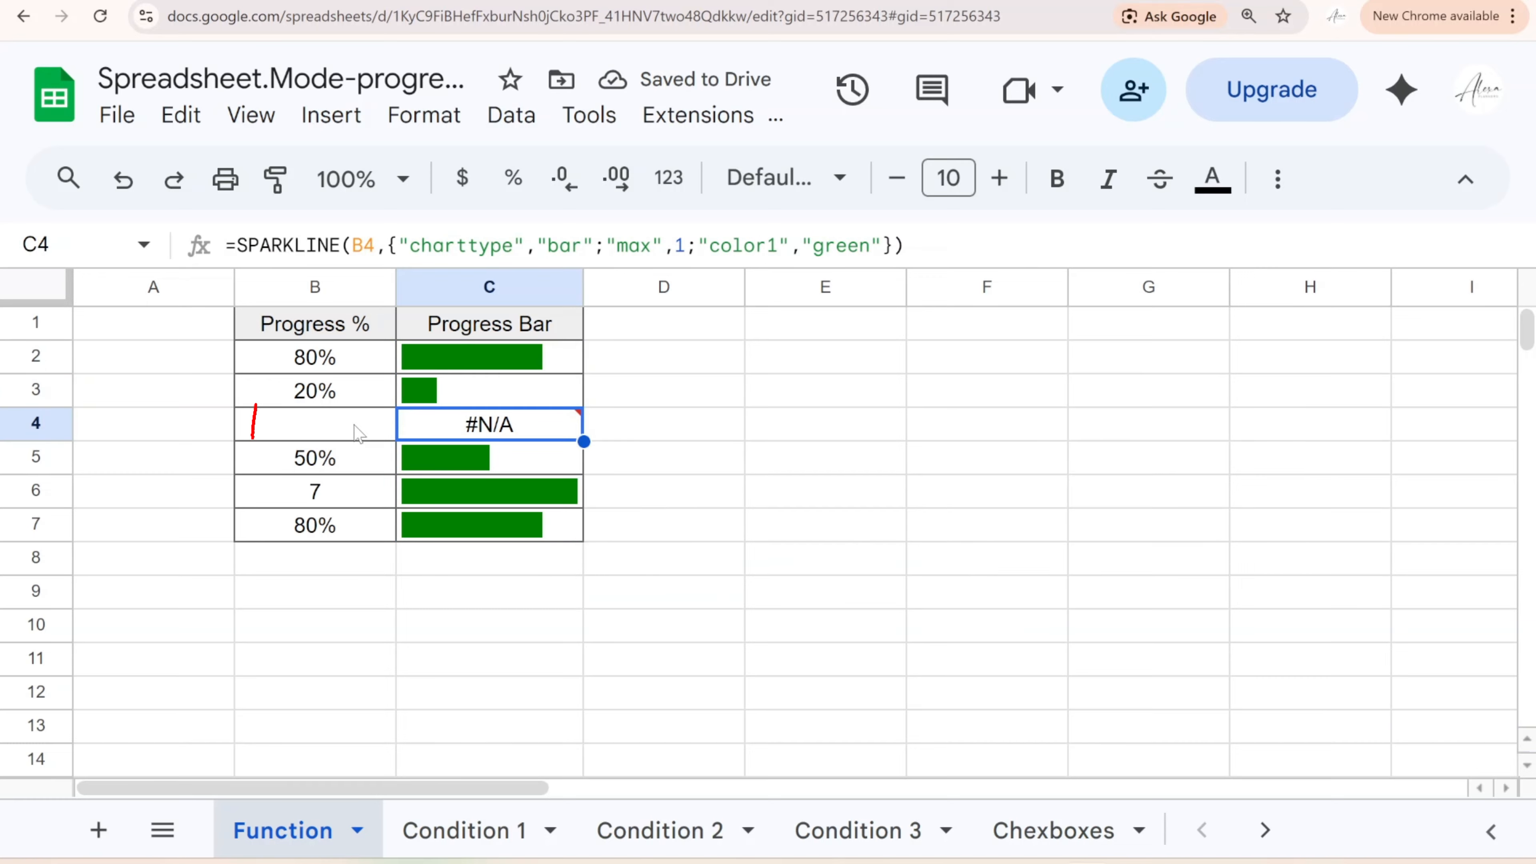
{"action": "left_click", "coordinate": [318, 427]}
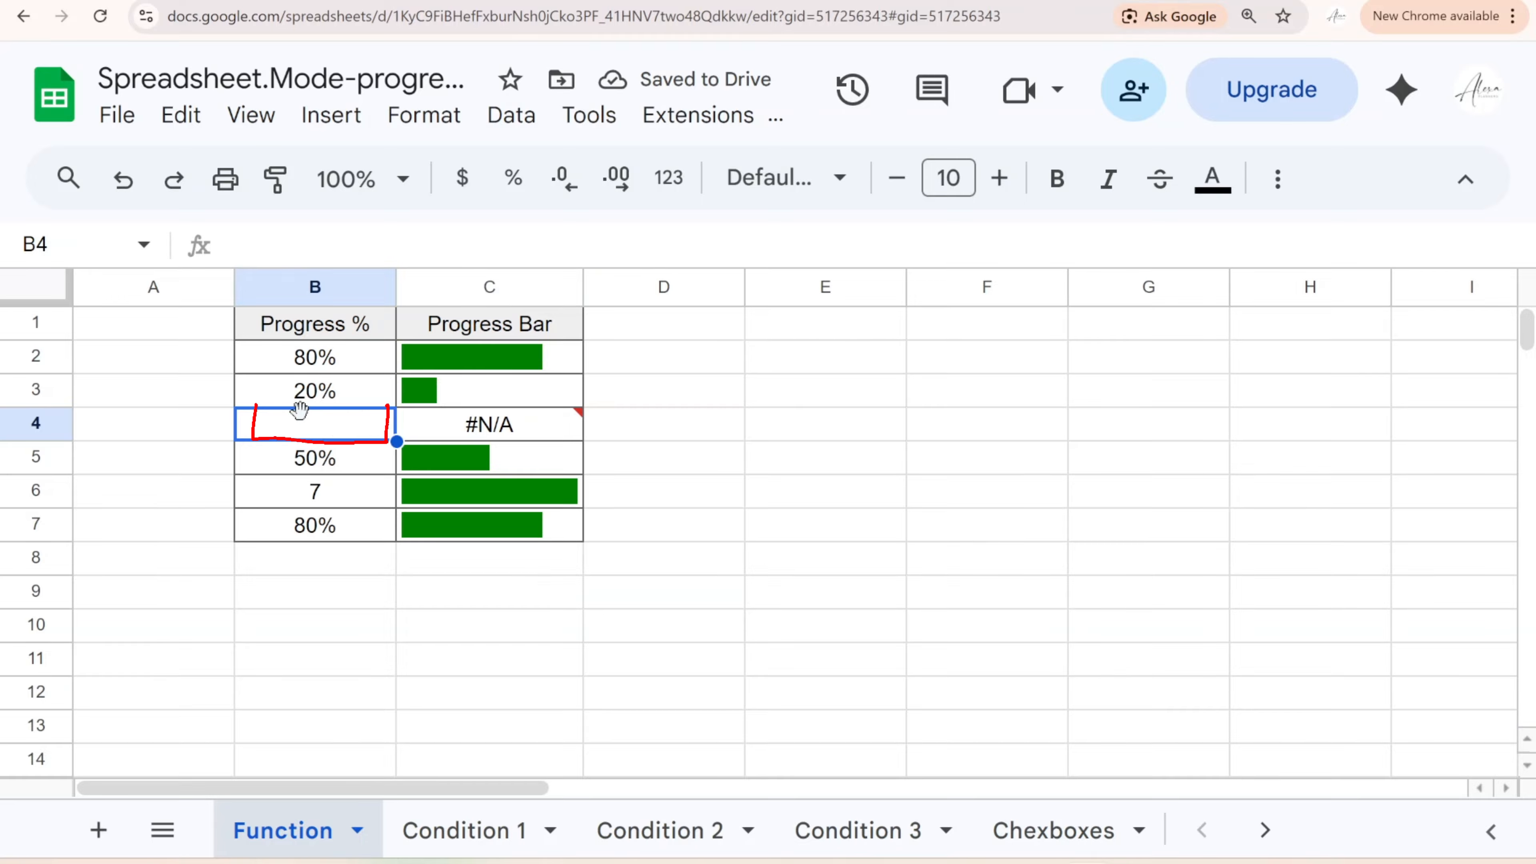
Extend the SPARKLINE options in C2 with "empty","zero" so blank cells are treated as zero
{"action": "left_click", "coordinate": [552, 368]}
{"action": "double_click", "coordinate": [552, 368]}
{"action": "type", "text": ";"}
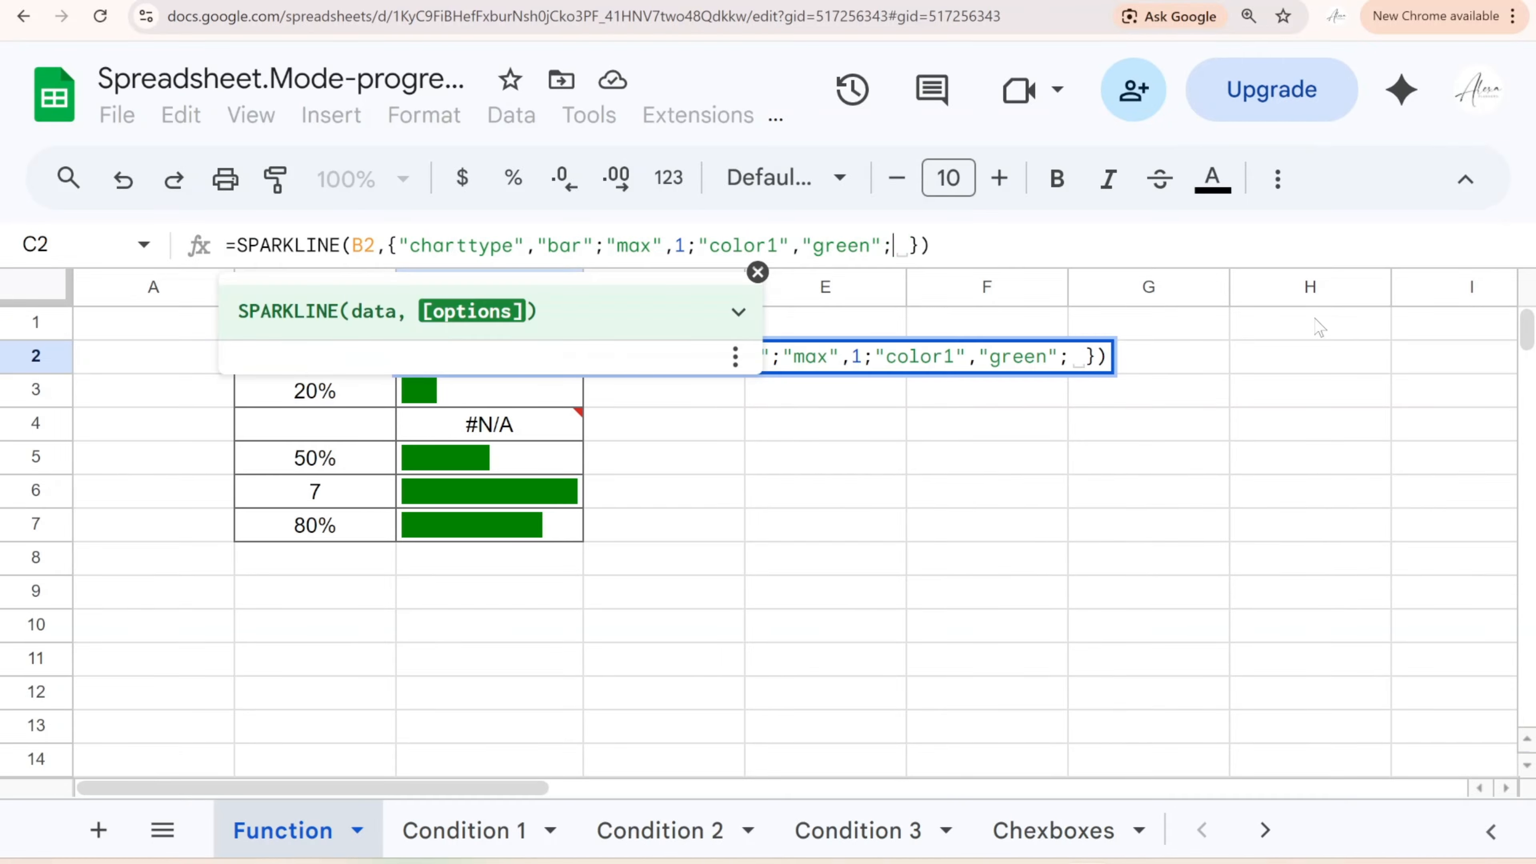
{"action": "type", "text": "\"empty\""}
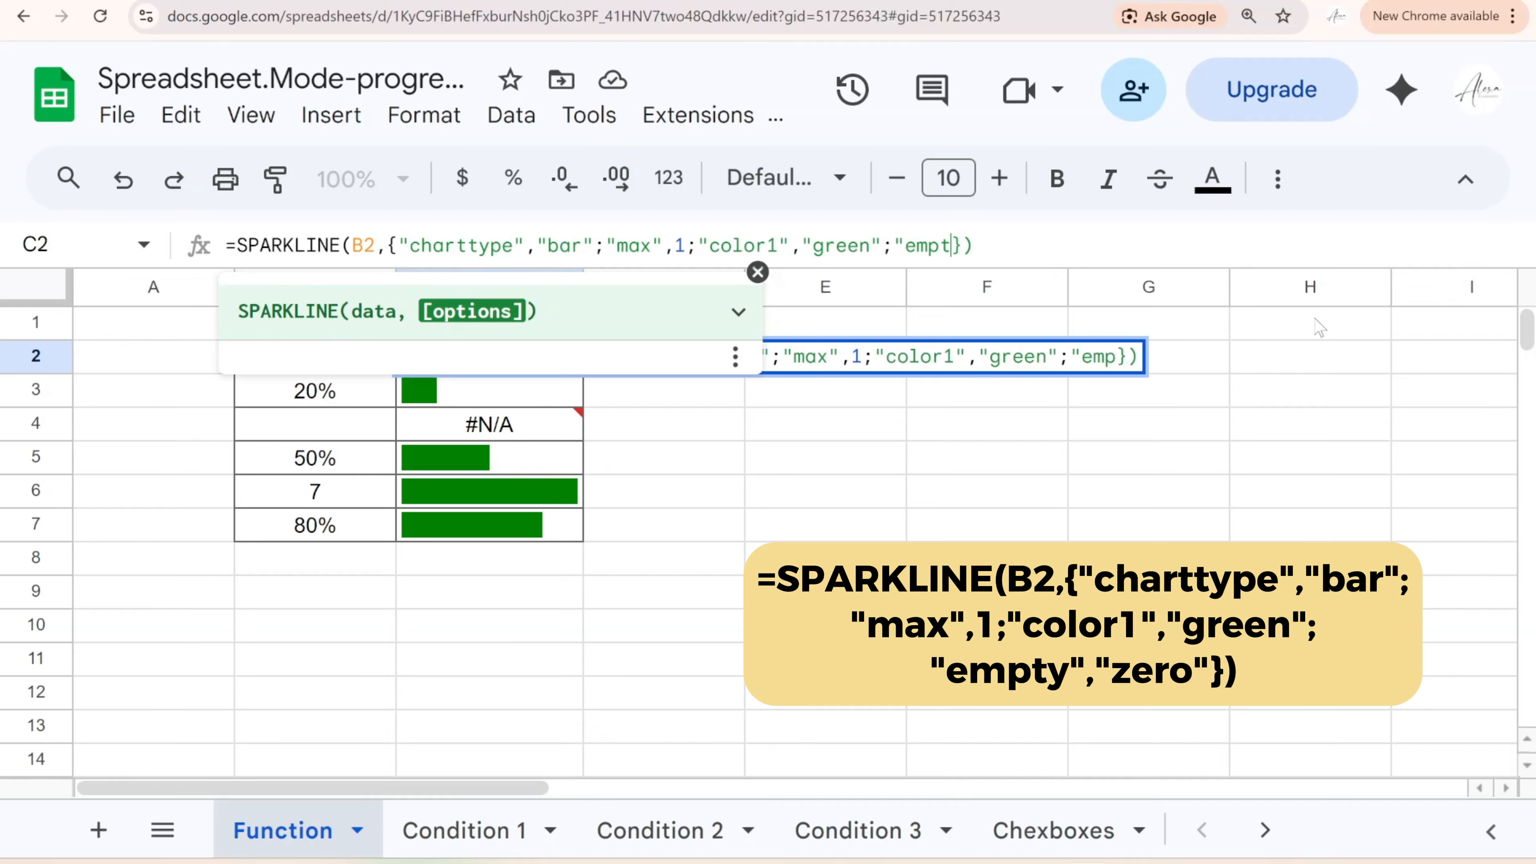
{"action": "type", "text": ",\"zer"}
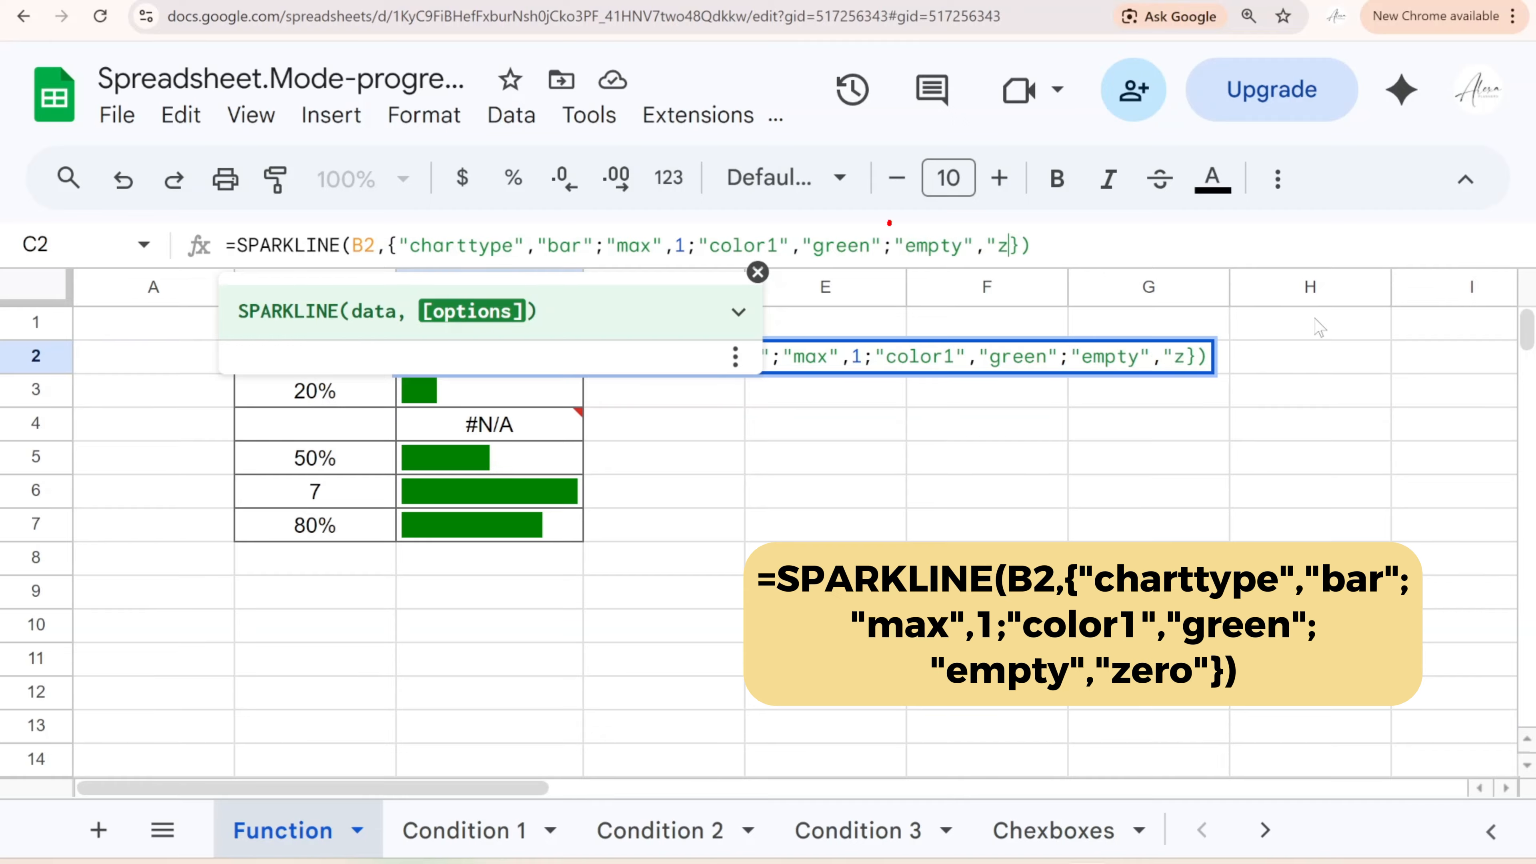
{"action": "type", "text": "o\""}
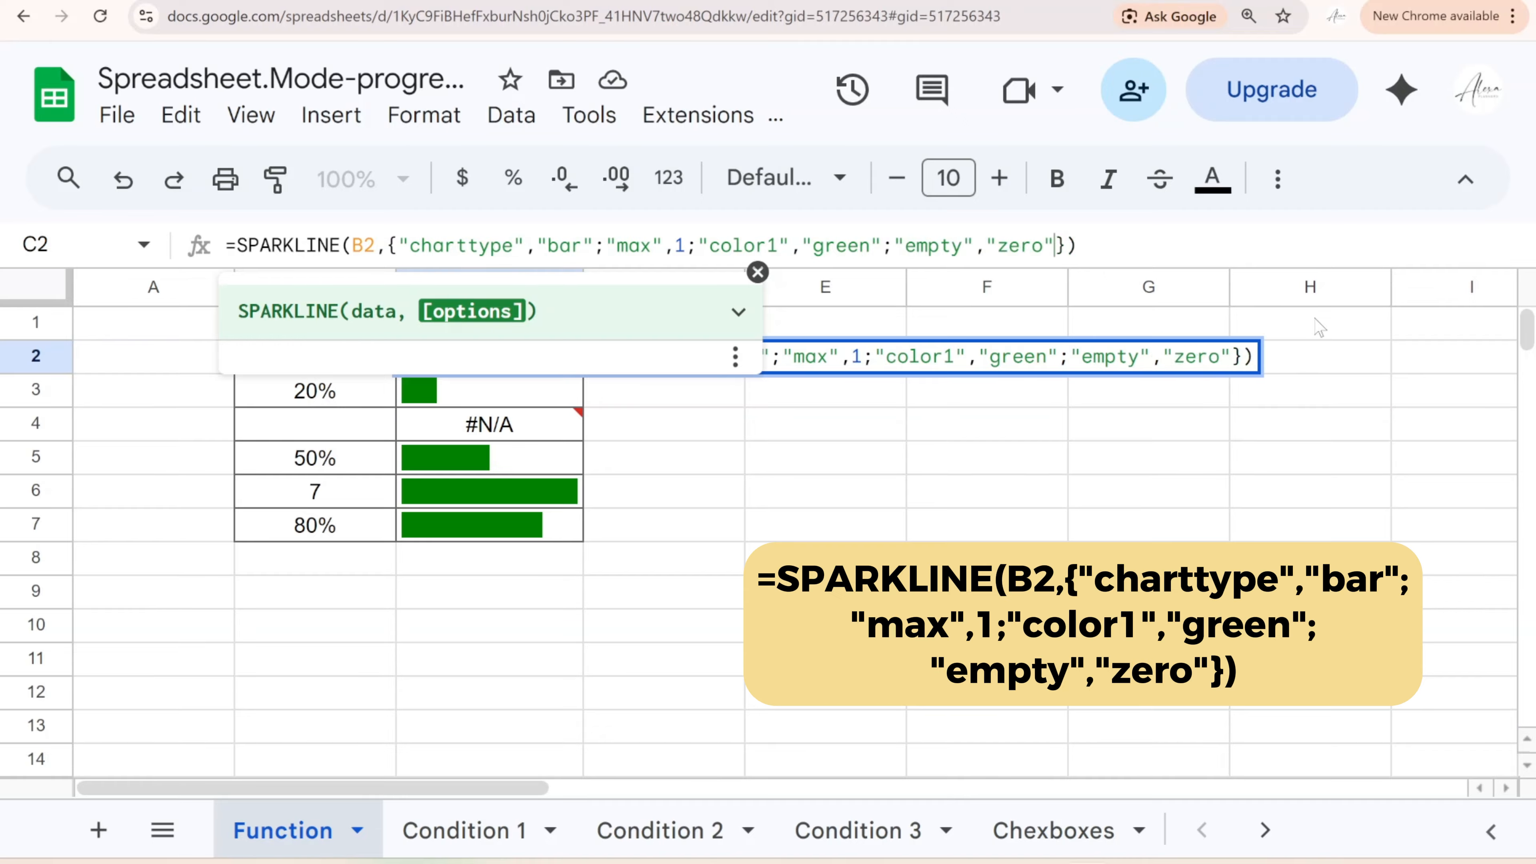
{"action": "key", "text": "Return"}
Fill the updated SPARKLINE formula from C2 down to C7 and check cell C4
{"action": "left_click", "coordinate": [547, 369]}
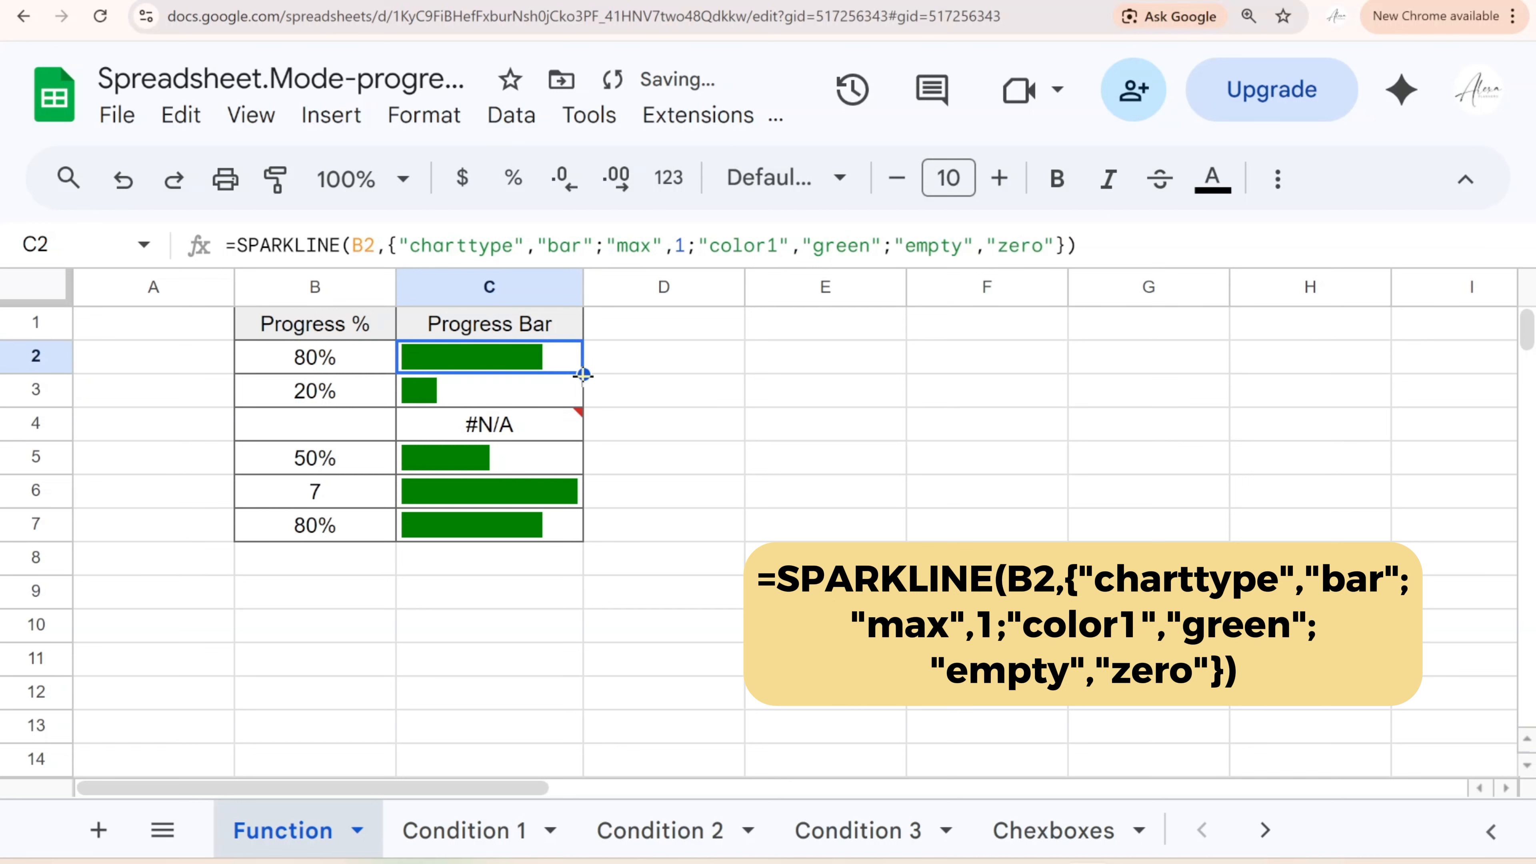
{"action": "left_click_drag", "start_coordinate": [574, 430], "coordinate": [573, 524]}
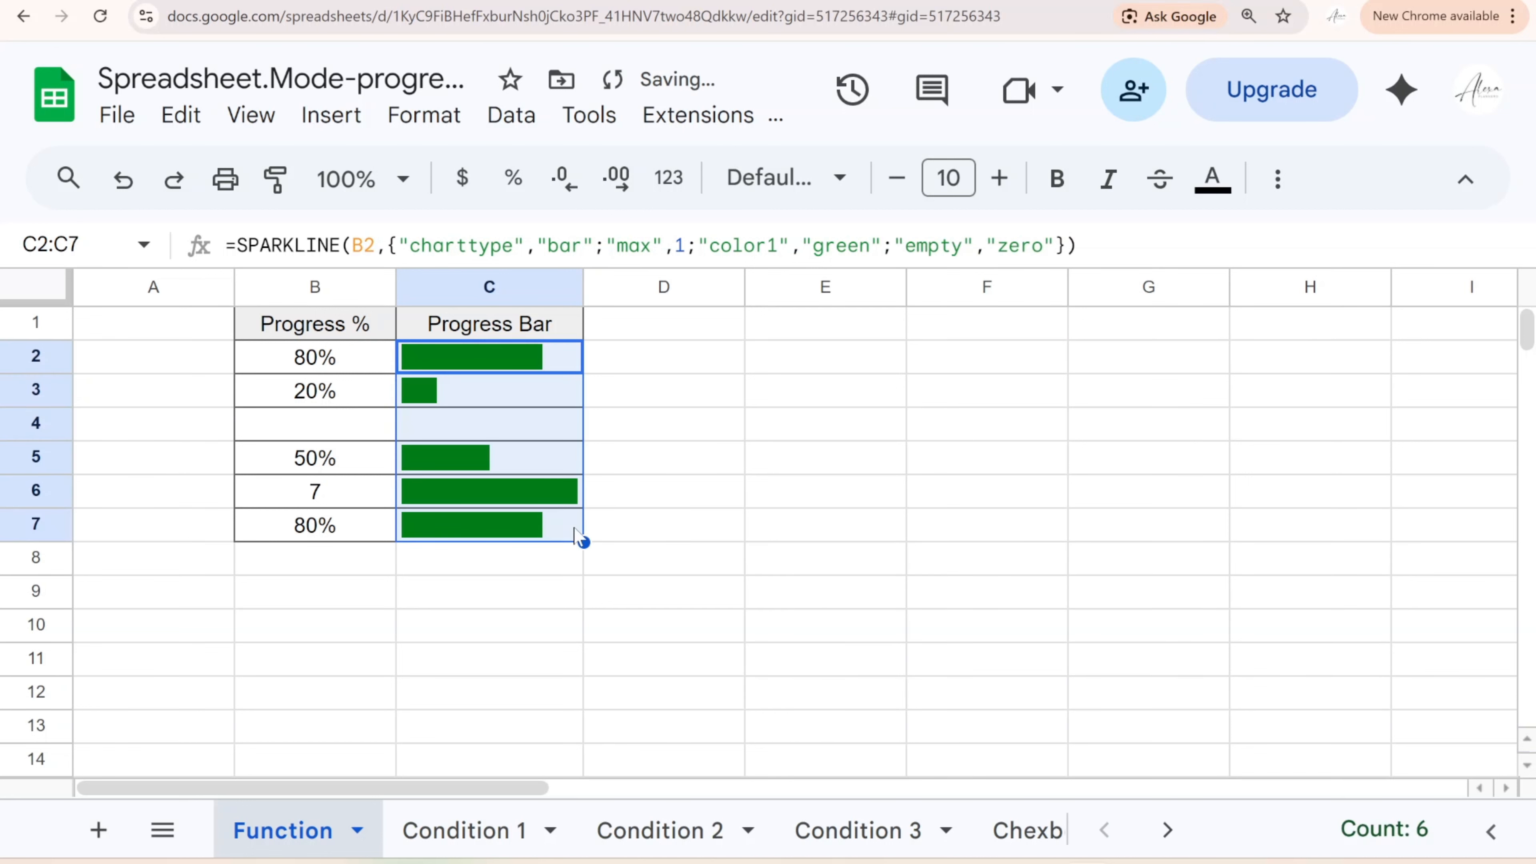
{"action": "left_click", "coordinate": [515, 425]}
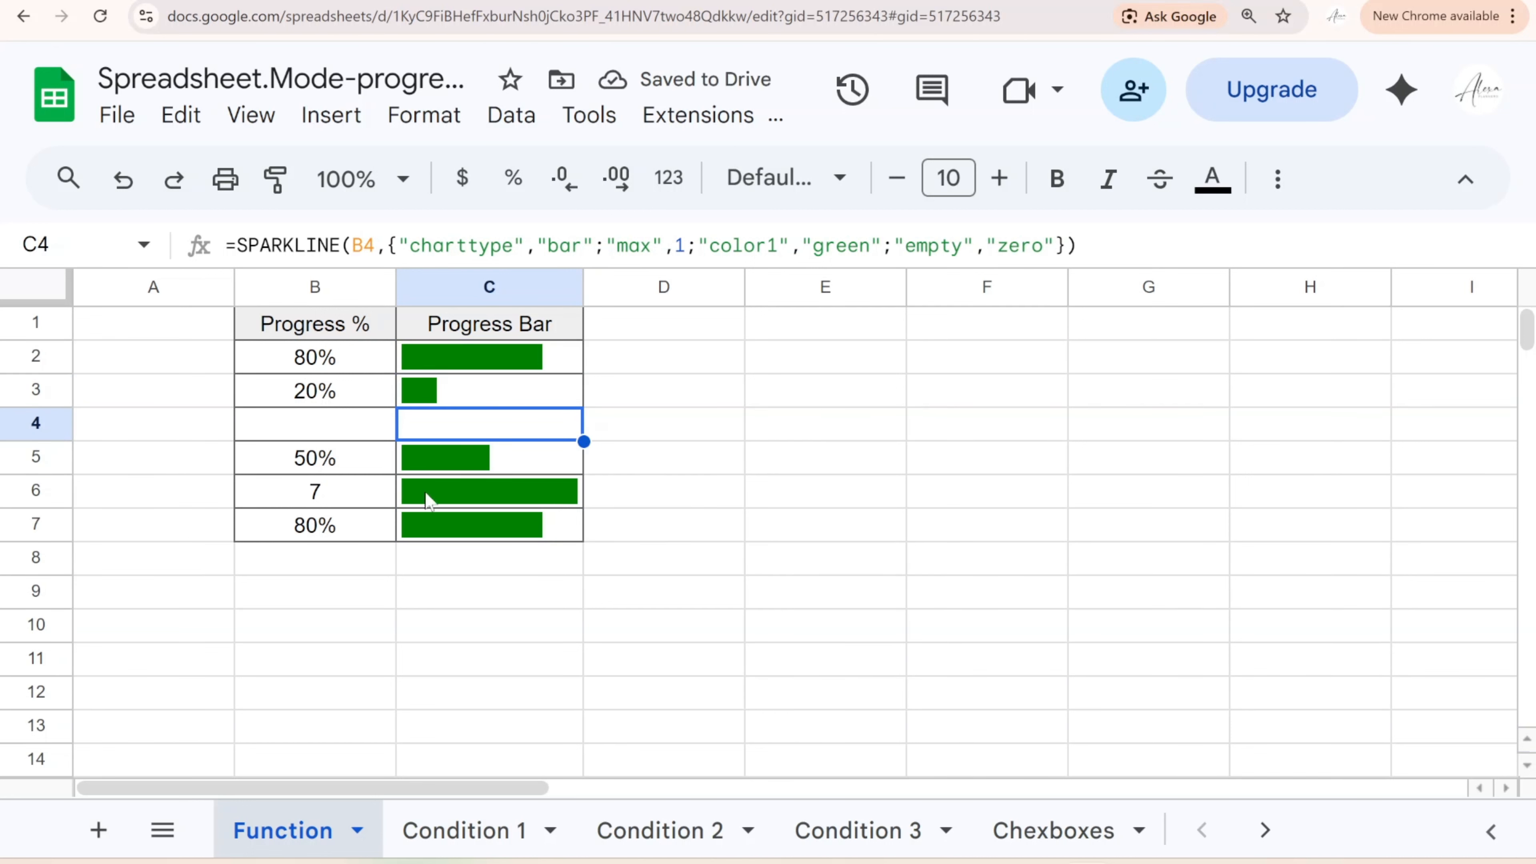
Change the "max" option in C6's SPARKLINE formula to 100%
{"action": "left_click", "coordinate": [362, 506]}
{"action": "left_click", "coordinate": [473, 499]}
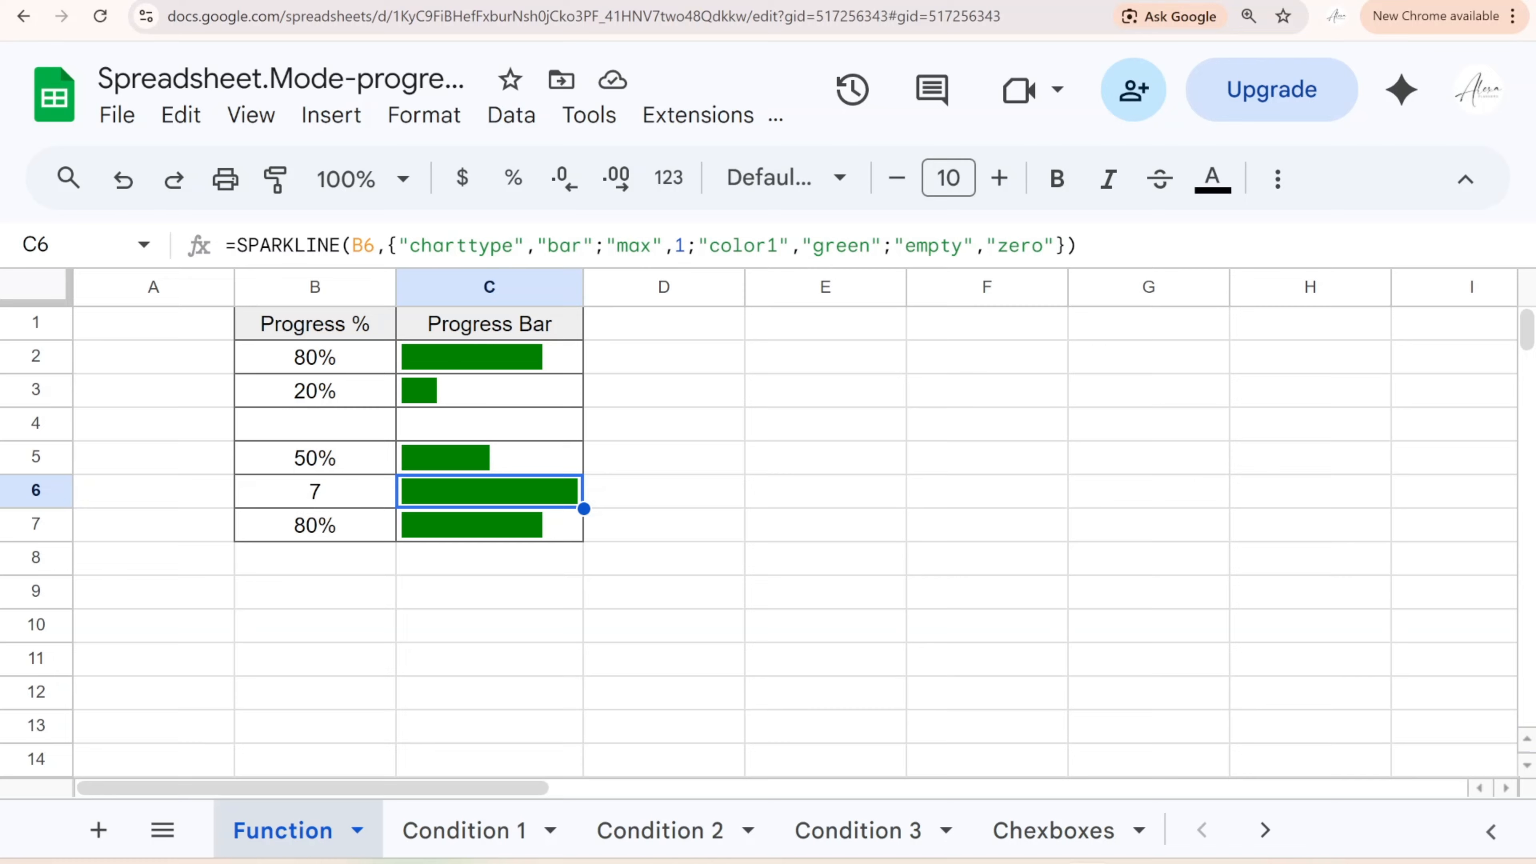
{"action": "left_click", "coordinate": [682, 245]}
{"action": "type", "text": "00%"}
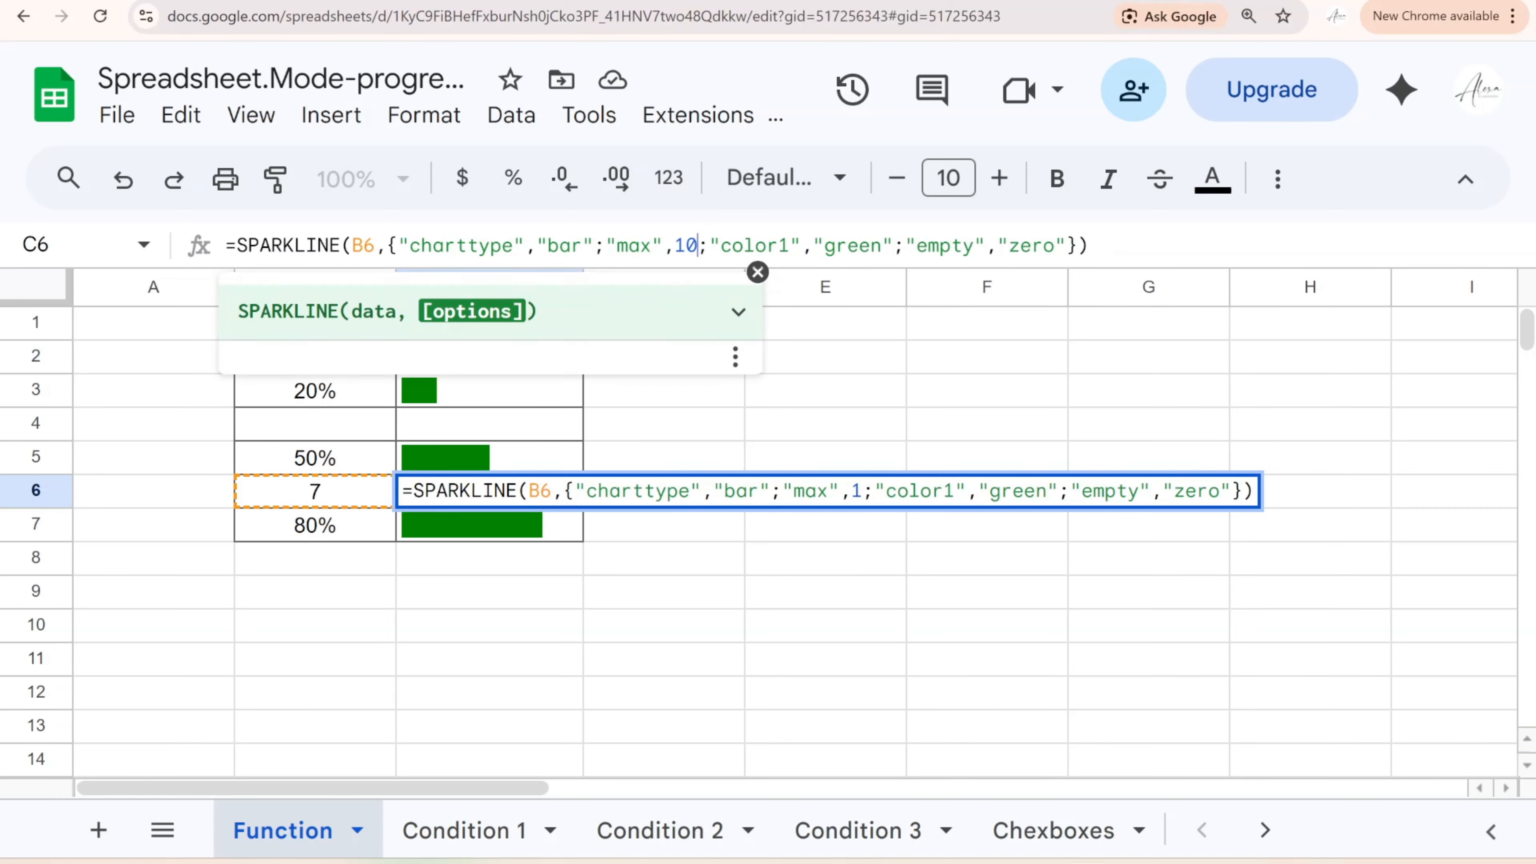
{"action": "key", "text": "Return"}
{"action": "key", "text": "Up"}
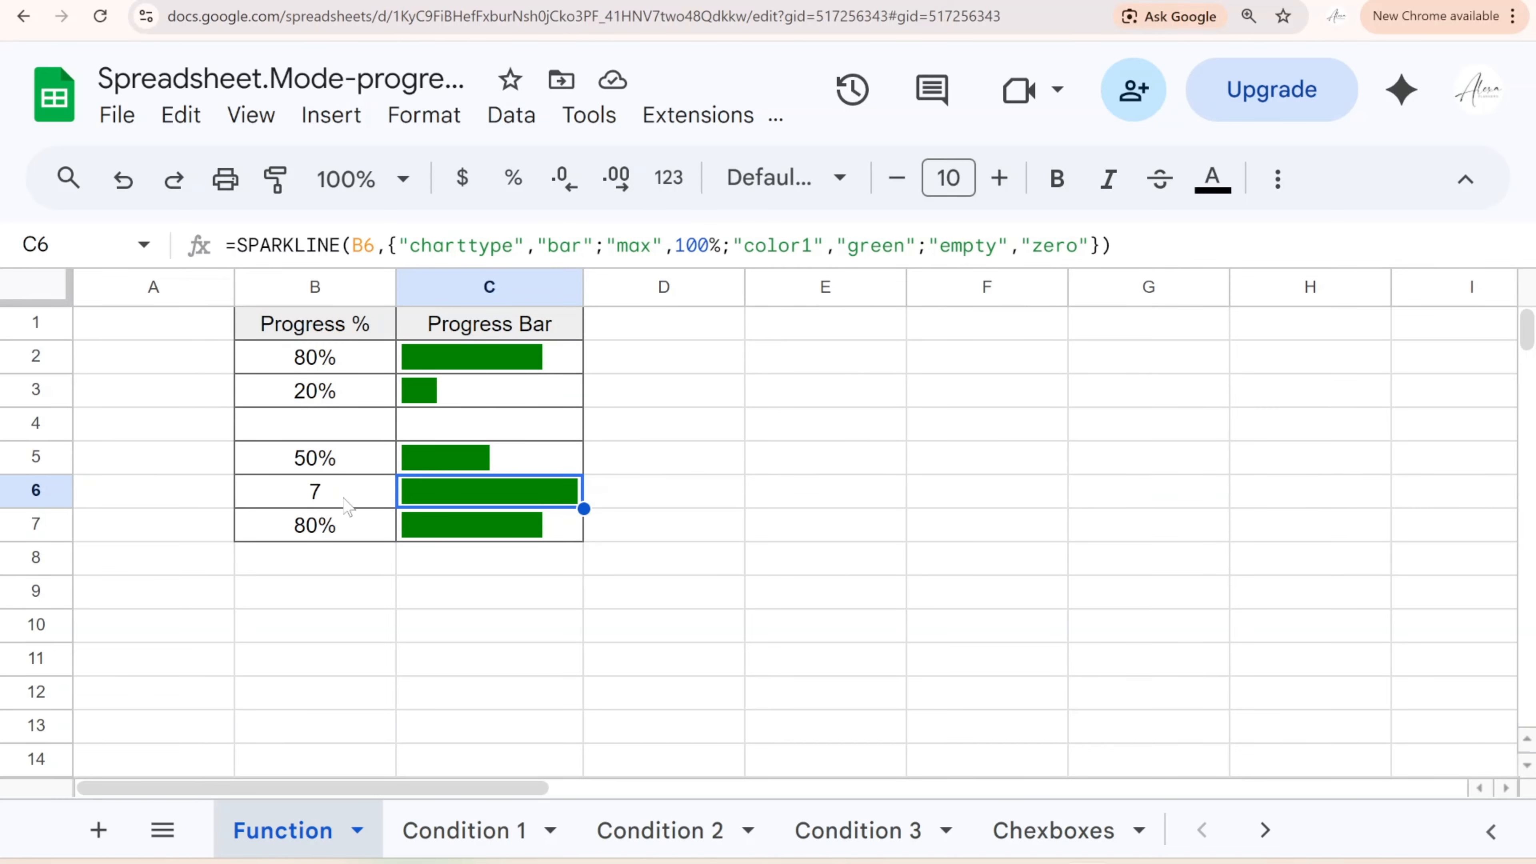
Set the progress value in B6 to 0.7
{"action": "left_click", "coordinate": [321, 499]}
{"action": "type", "text": "0."}
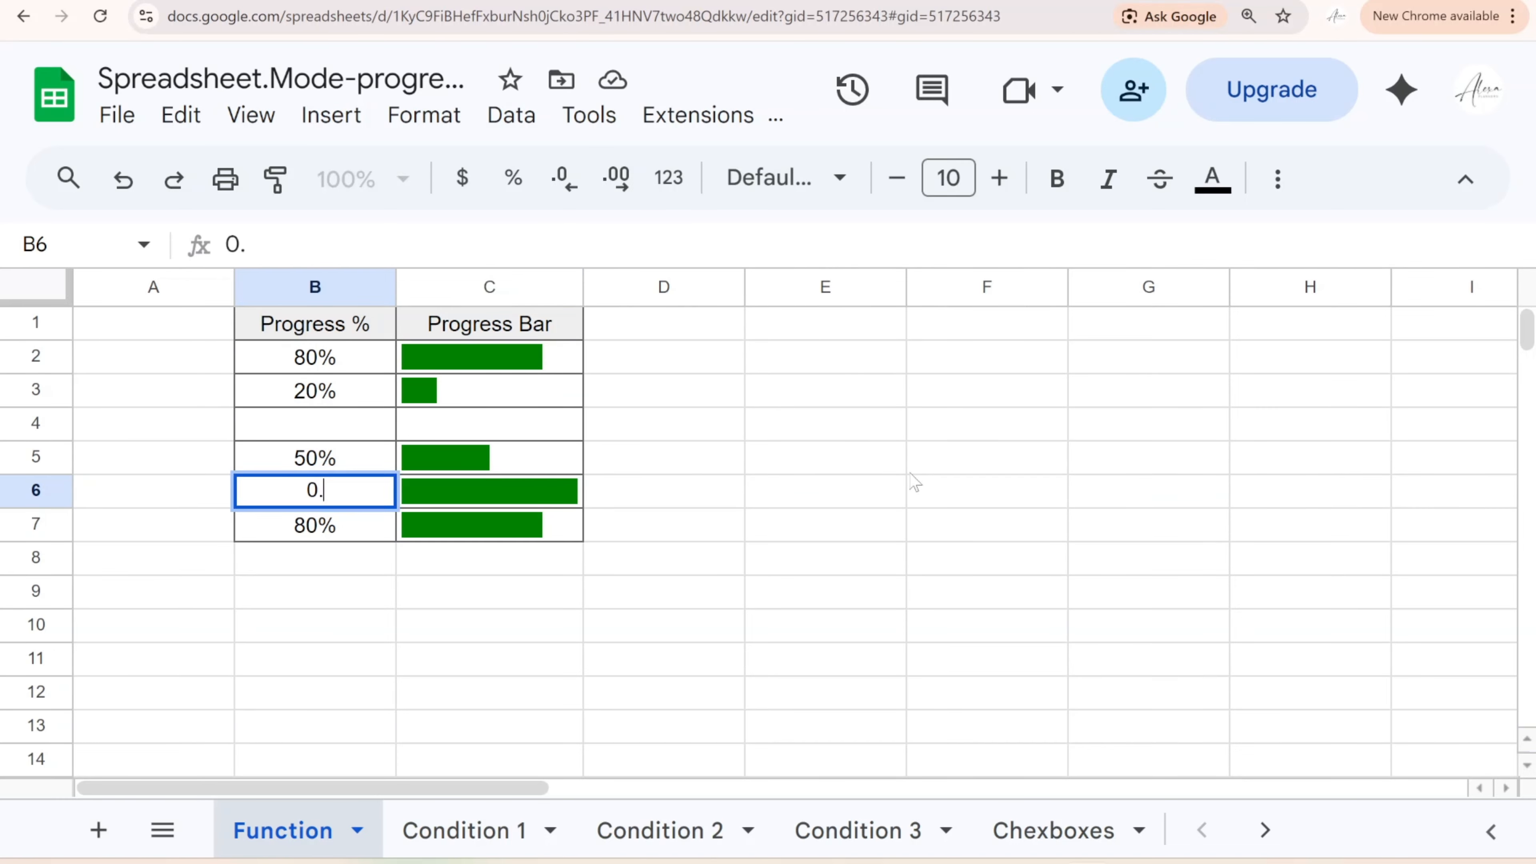
{"action": "type", "text": "7"}
{"action": "key", "text": "Return"}
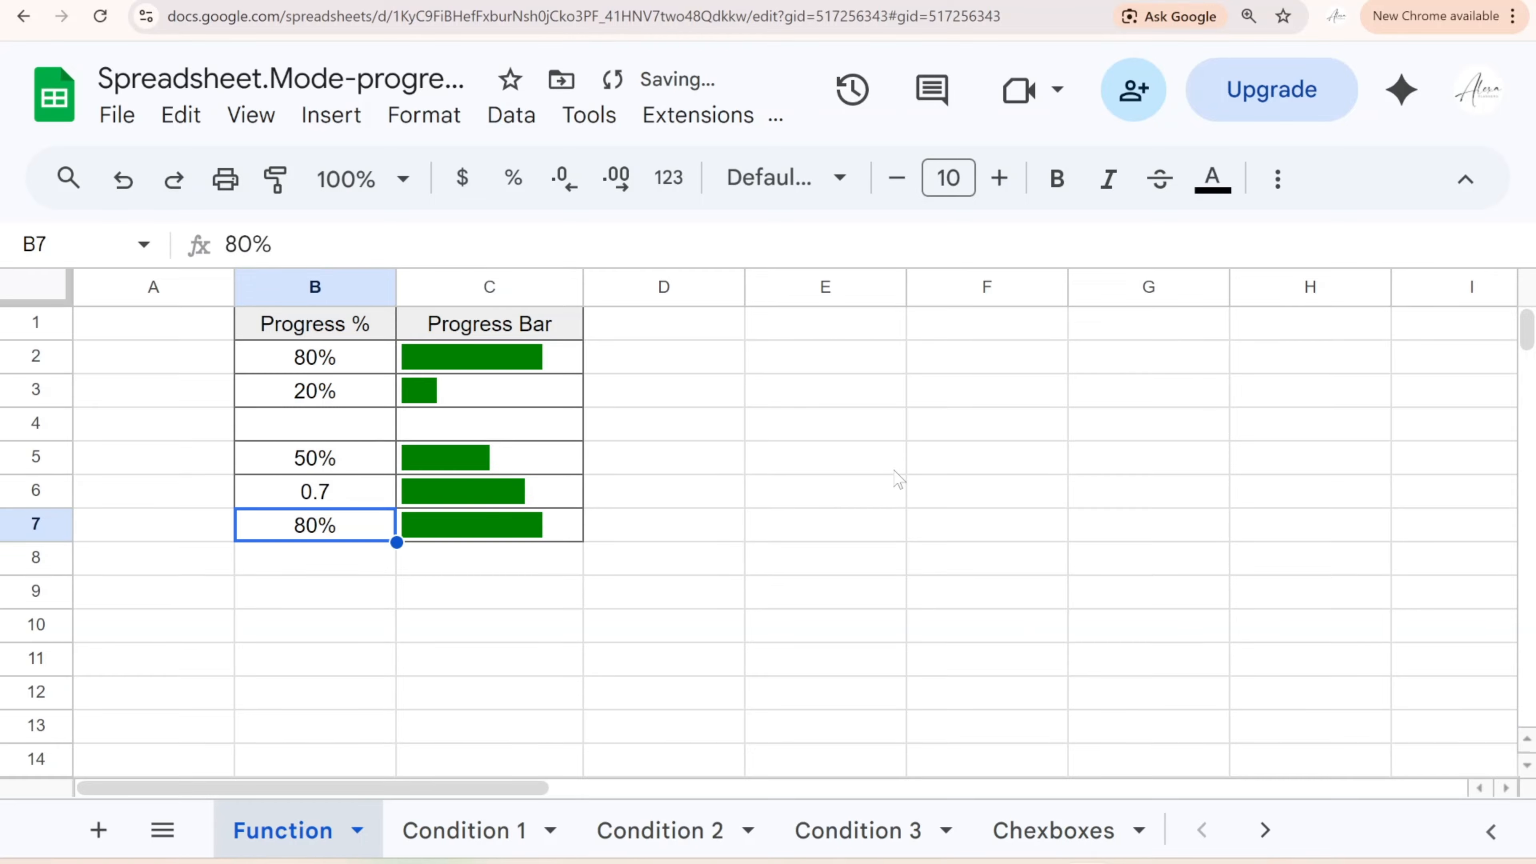
Try the percent number format on B6 and undo it
{"action": "left_click", "coordinate": [334, 502]}
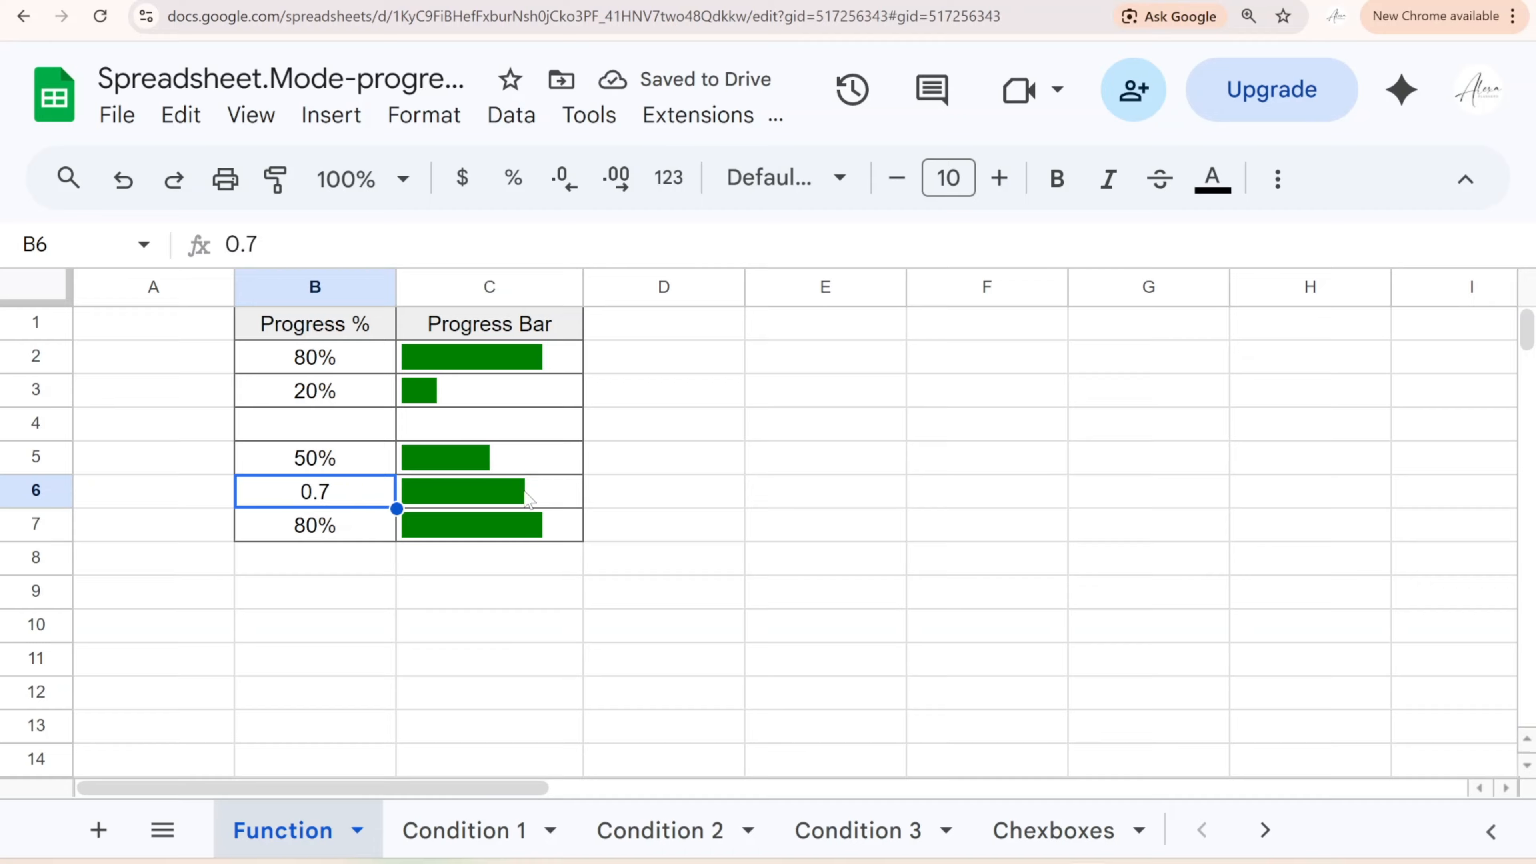
{"action": "left_click", "coordinate": [526, 193]}
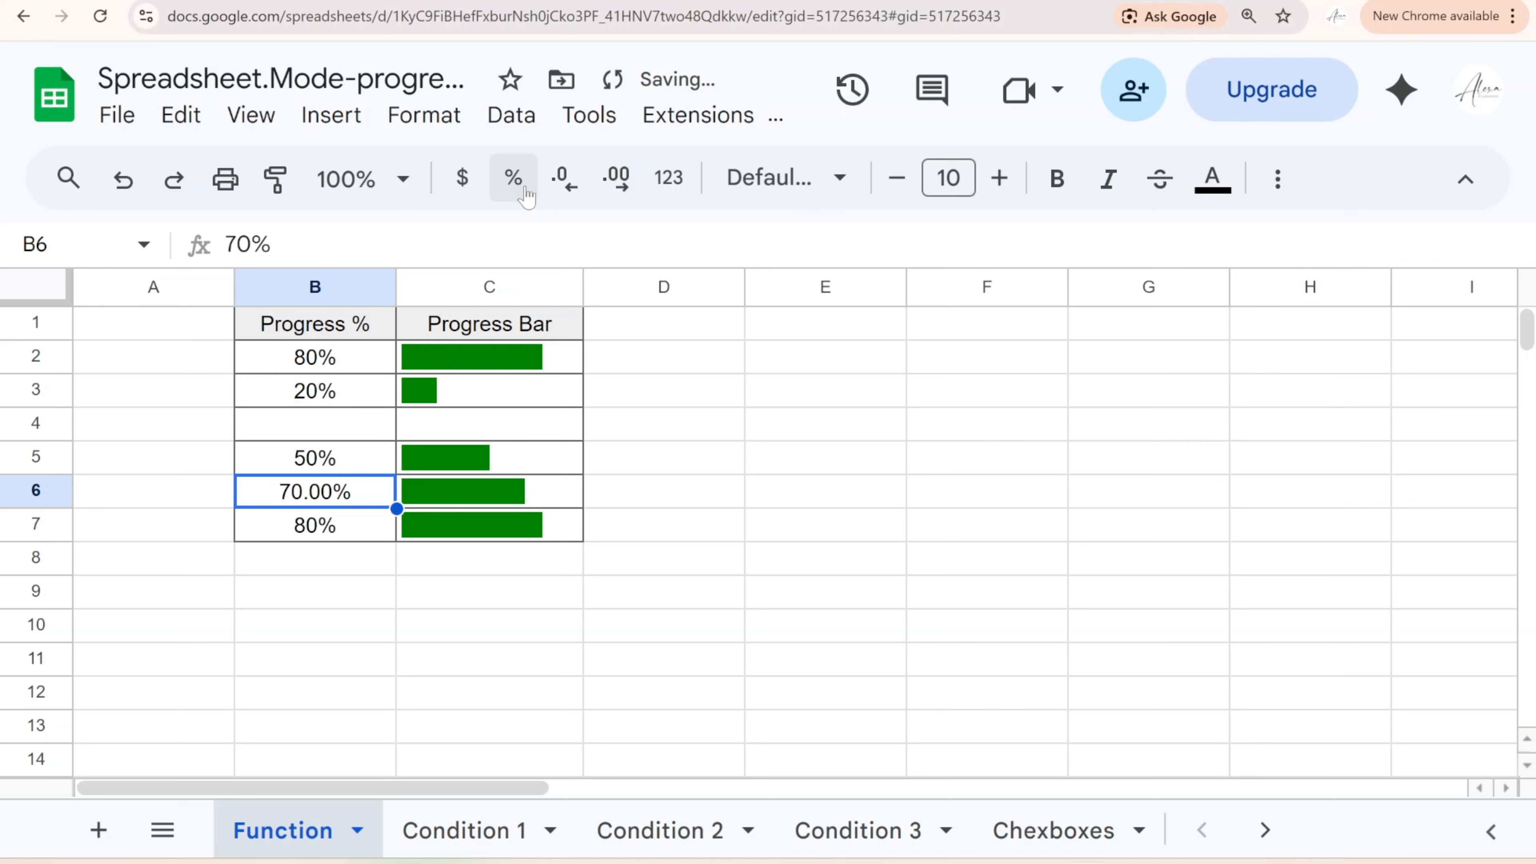
{"action": "key", "text": "ctrl+z"}
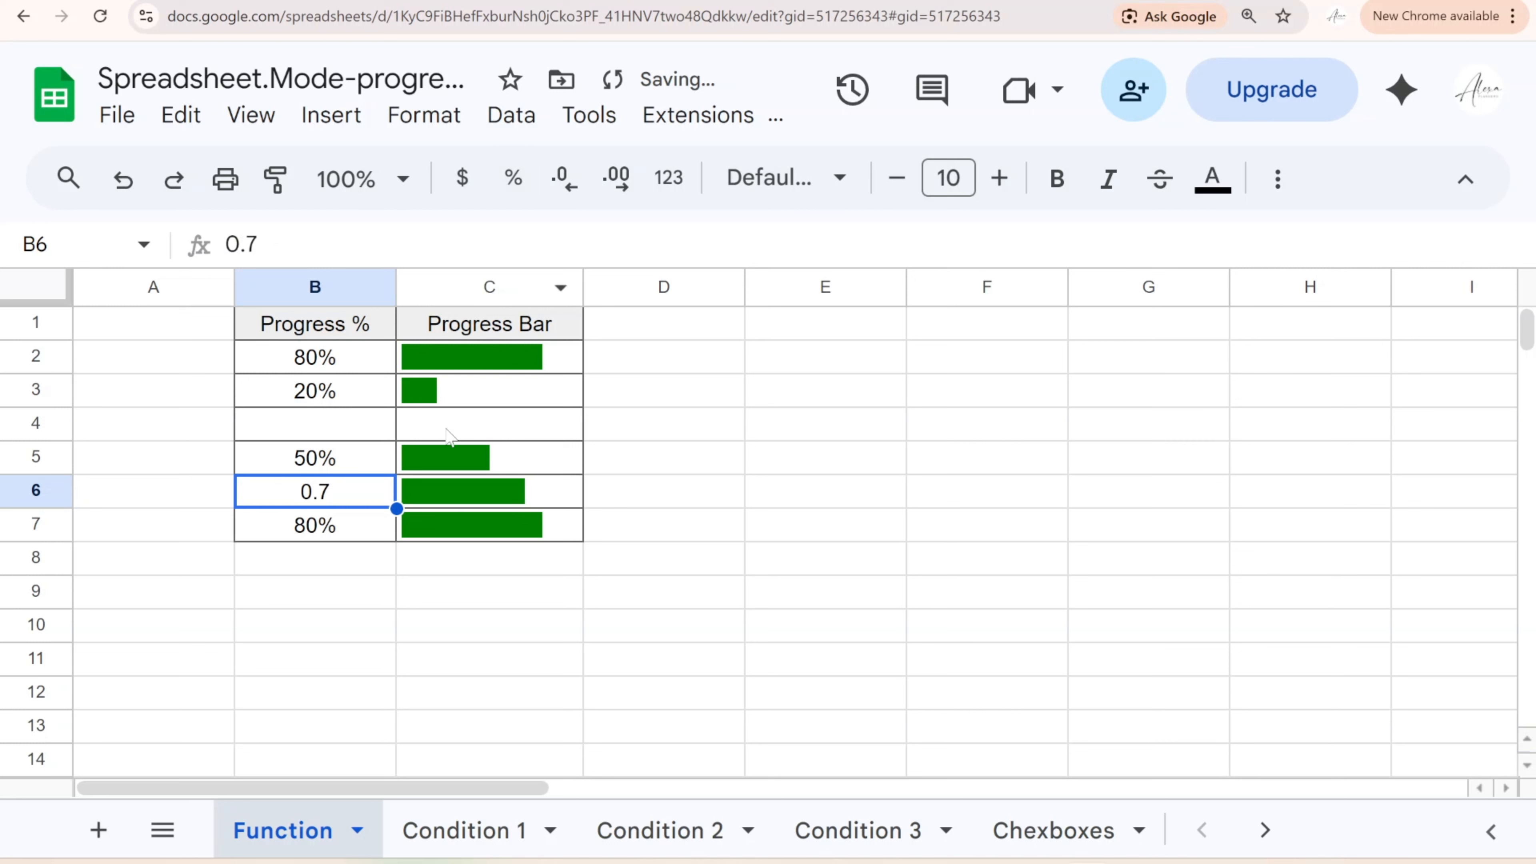
Set the progress value in B6 back to 7 and reselect the cell
{"action": "type", "text": "7"}
{"action": "key", "text": "Return"}
{"action": "left_click", "coordinate": [360, 499]}
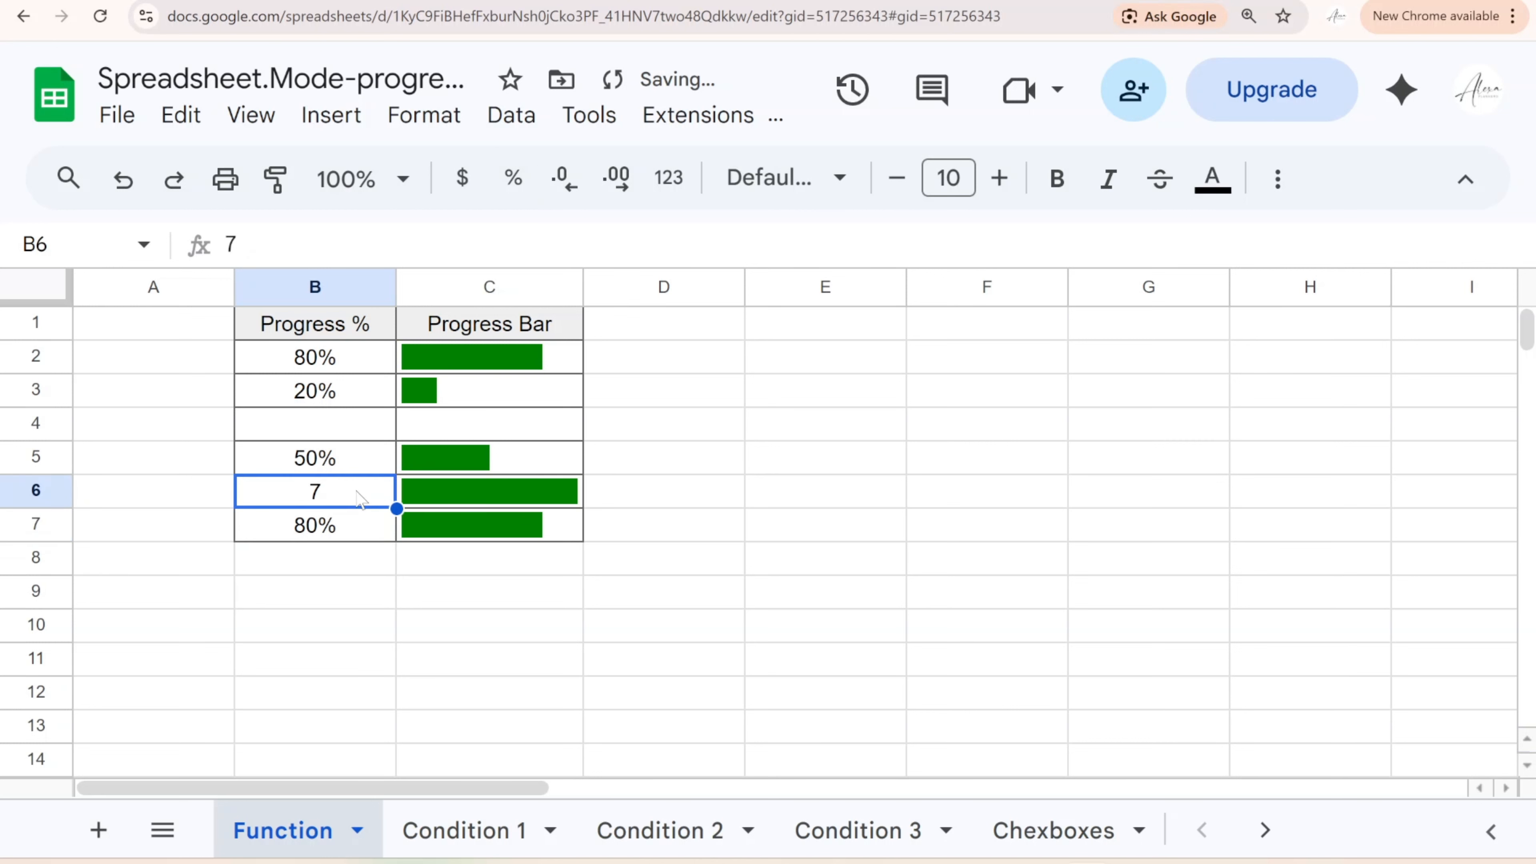
Apply the percent number format to B6, set its progress value to 1%, and reselect the cell
{"action": "left_click", "coordinate": [513, 177]}
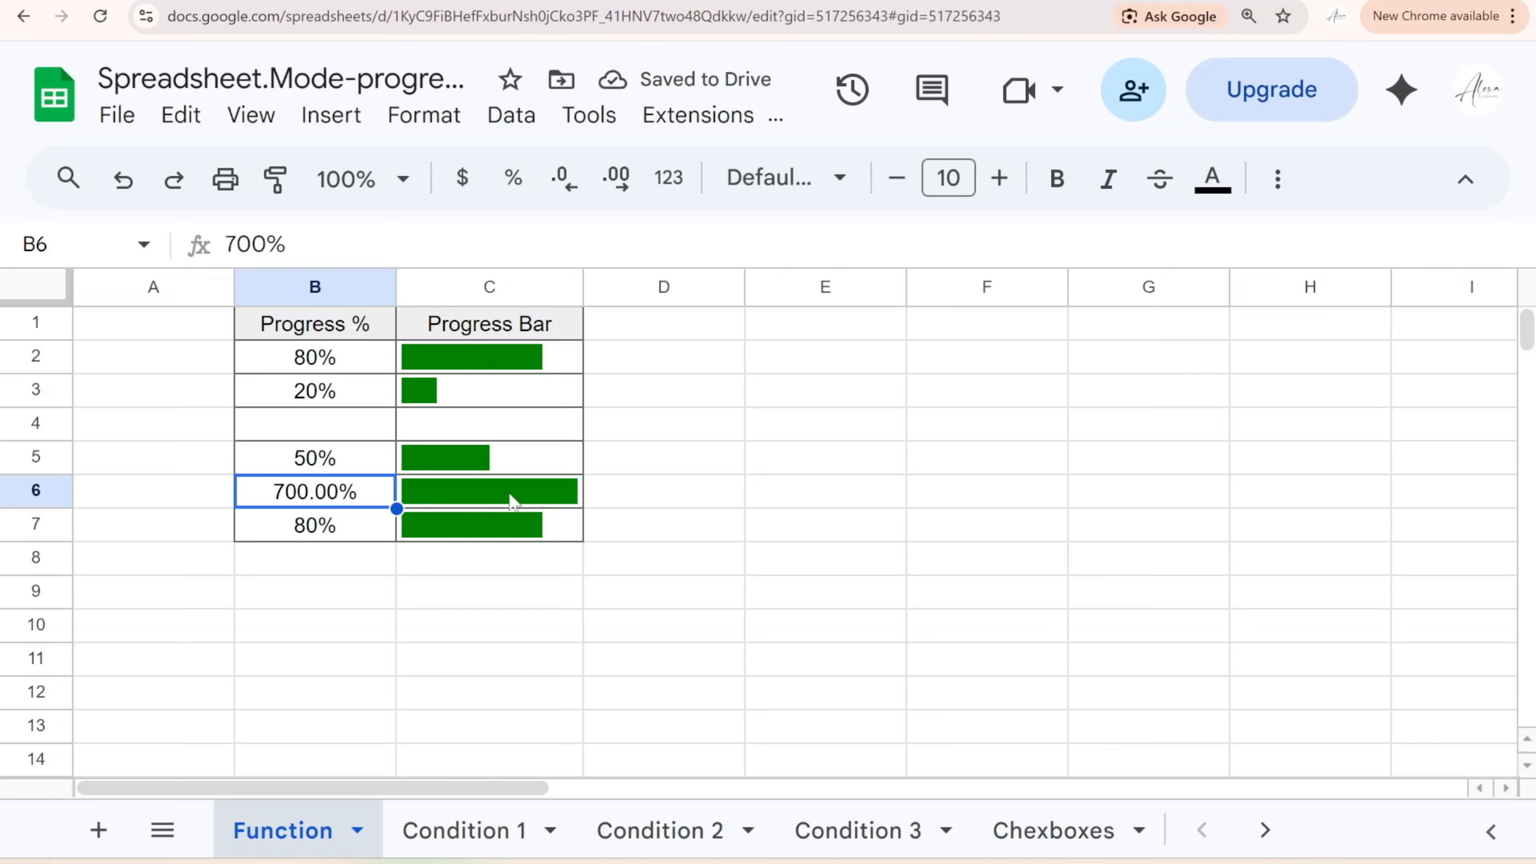
{"action": "type", "text": "1"}
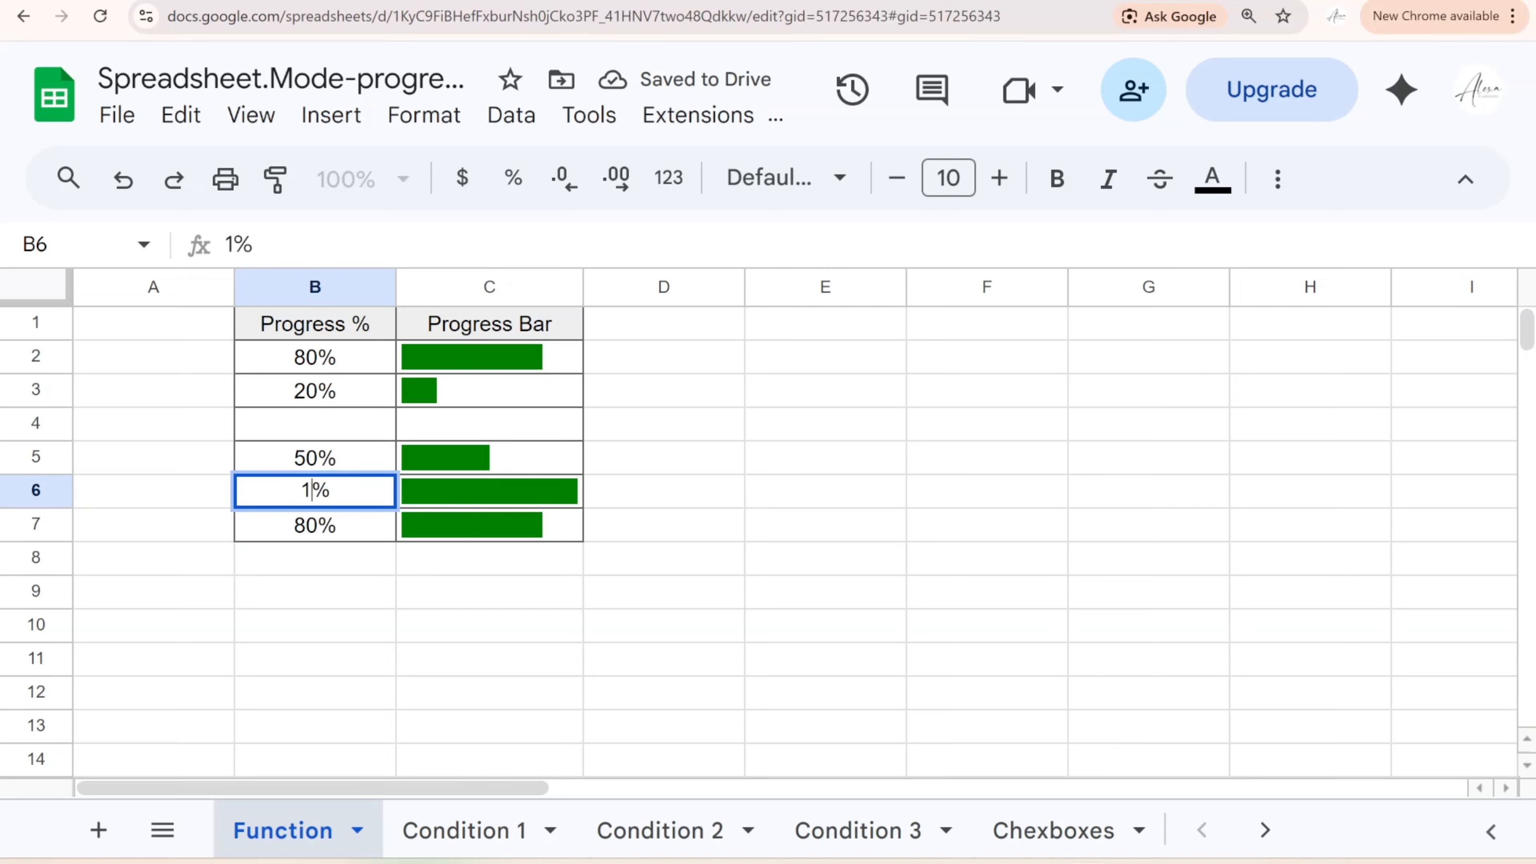
{"action": "key", "text": "Return"}
{"action": "left_click", "coordinate": [362, 500]}
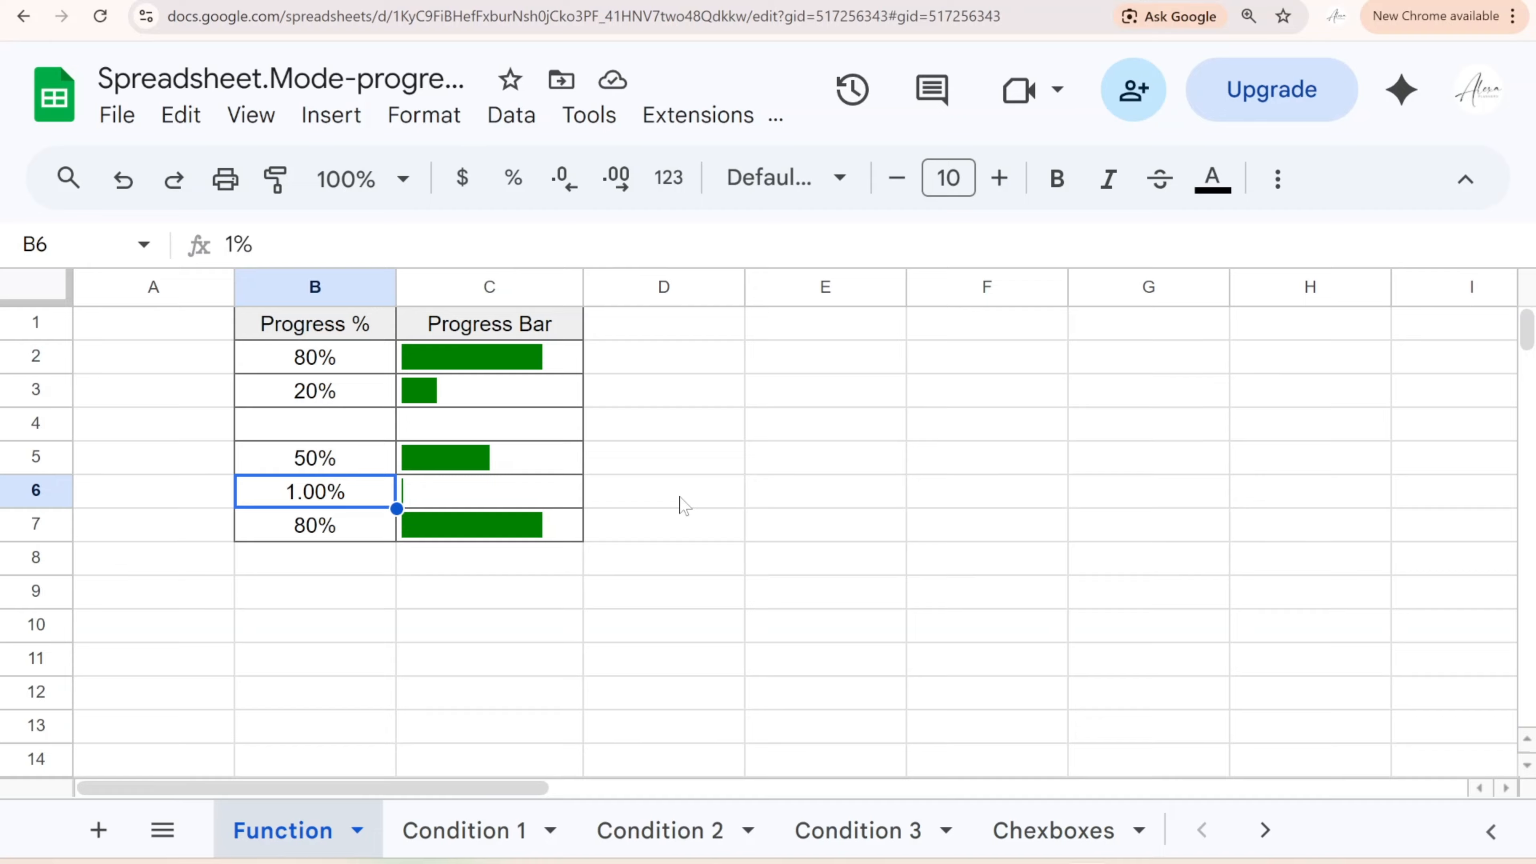
In C2's SPARKLINE formula, replace the commas after "charttype", "max", "color1" and "empty" with backslashes
{"action": "left_click", "coordinate": [566, 364]}
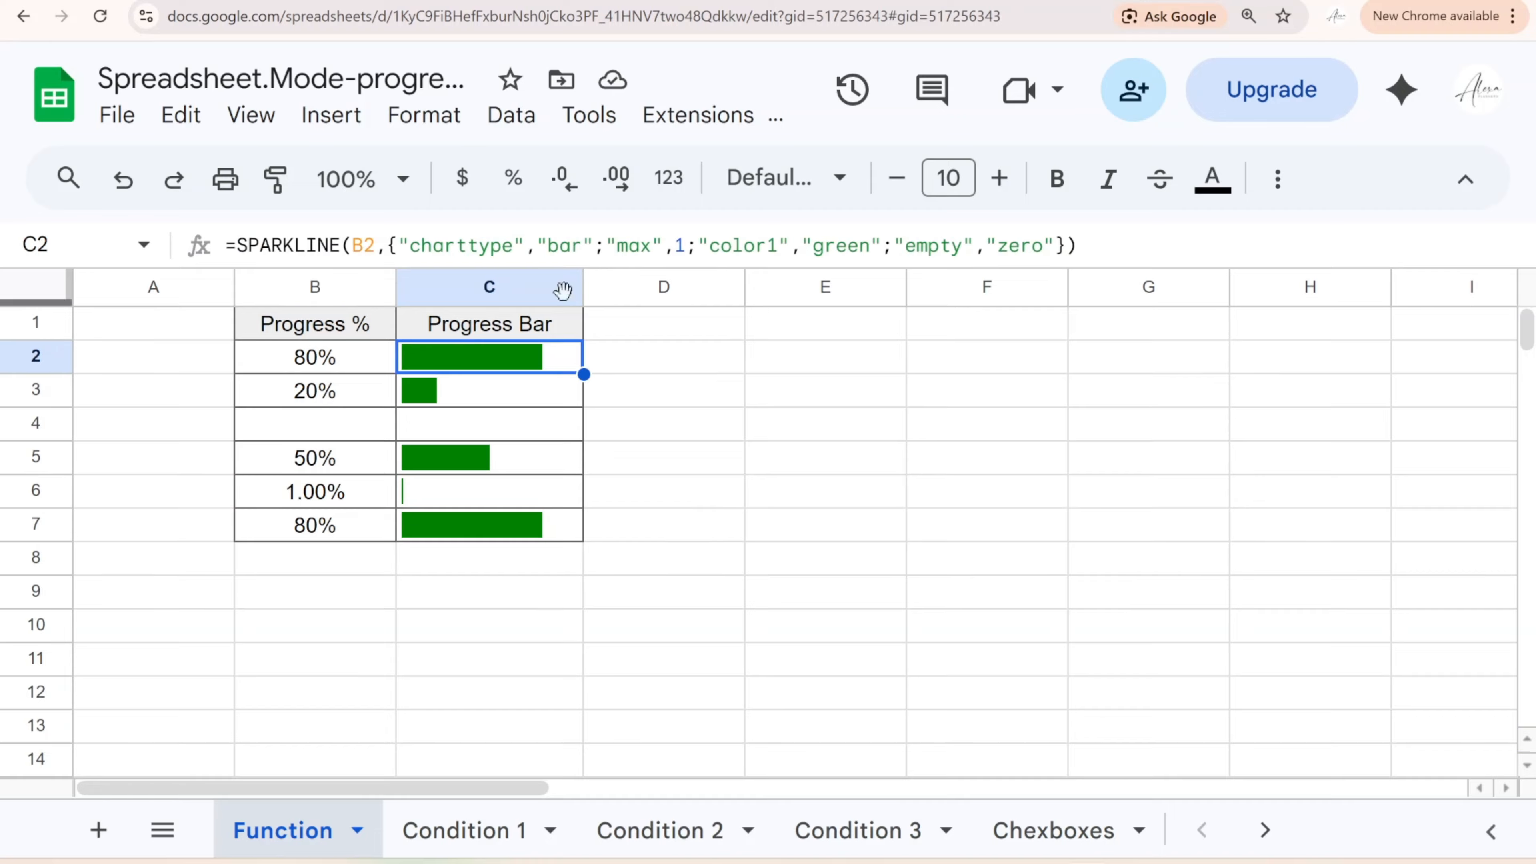
{"action": "left_click", "coordinate": [531, 245]}
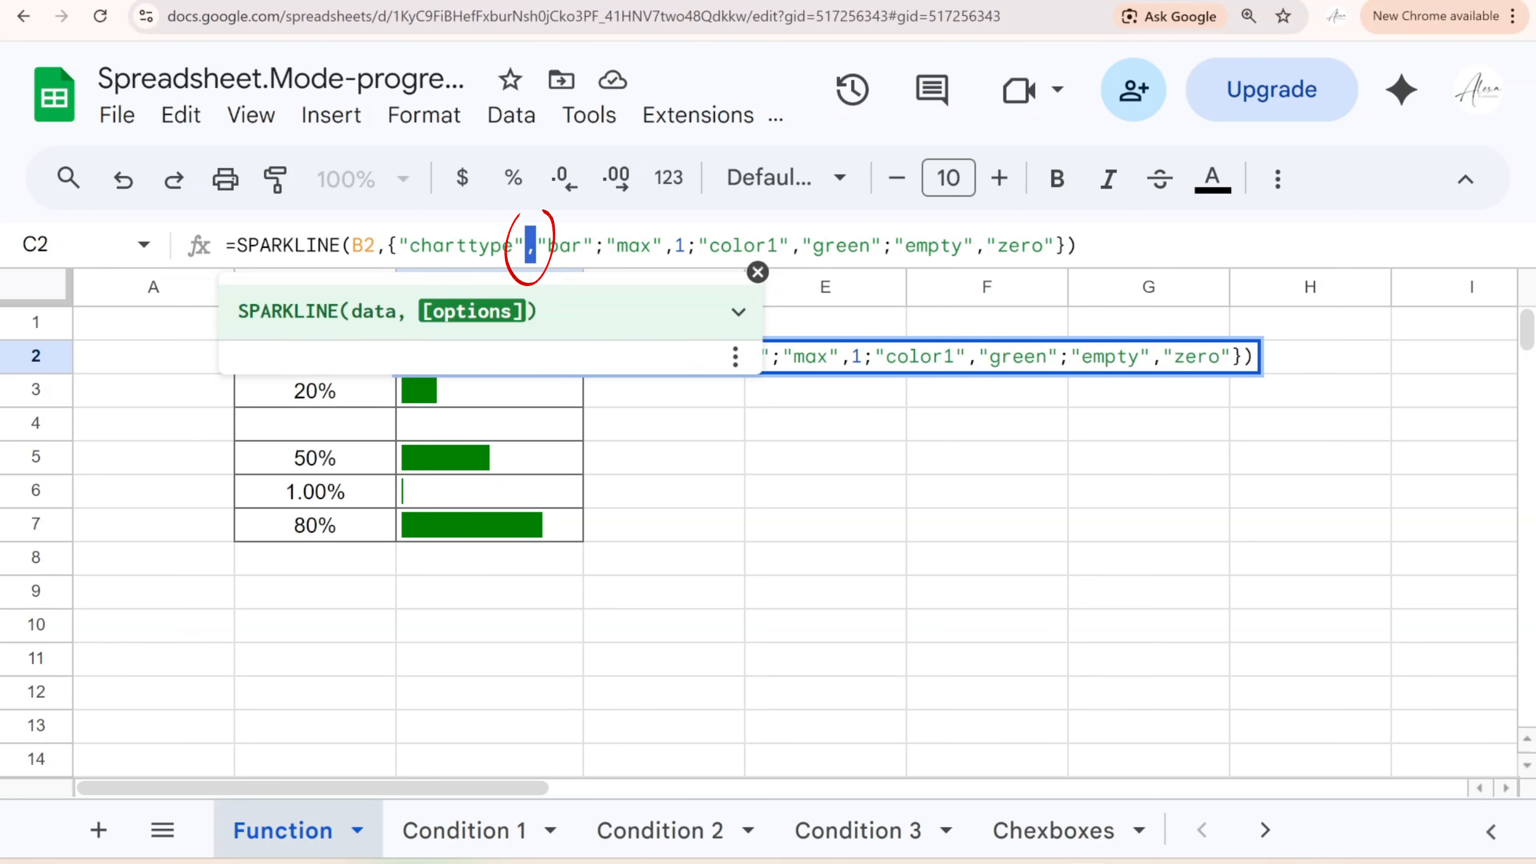
{"action": "key", "text": "BackSpace"}
{"action": "type", "text": "\\"}
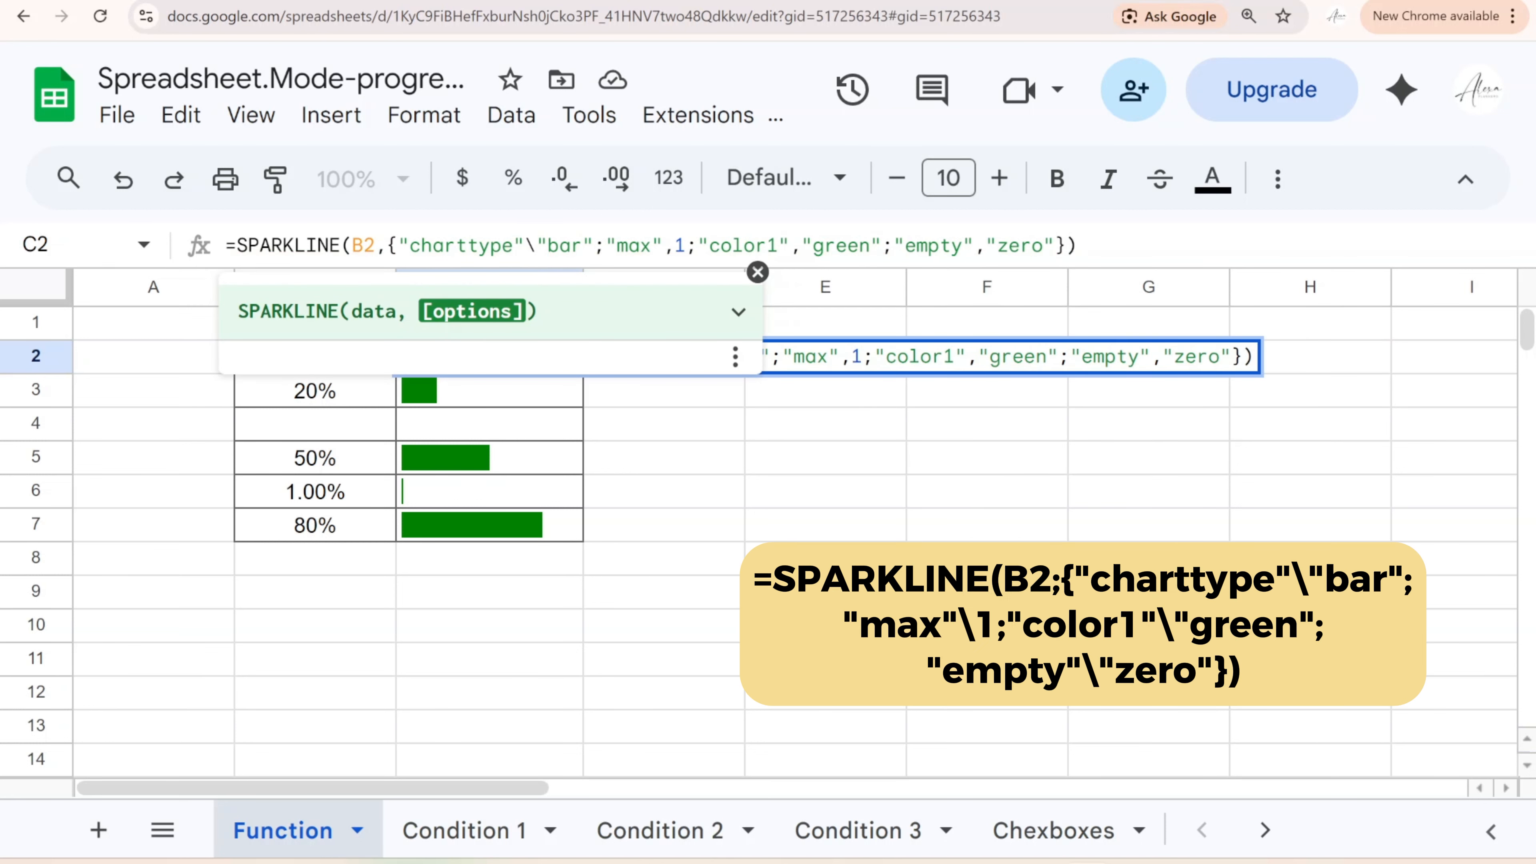
{"action": "left_click", "coordinate": [673, 245]}
{"action": "key", "text": "BackSpace"}
{"action": "type", "text": "\\"}
{"action": "left_click", "coordinate": [799, 245]}
{"action": "key", "text": "BackSpace"}
{"action": "type", "text": "\\"}
{"action": "left_click", "coordinate": [975, 245]}
{"action": "key", "text": "BackSpace"}
{"action": "type", "text": "\\"}
Replace the comma after B2 in C2's SPARKLINE formula with a semicolon
{"action": "left_click", "coordinate": [387, 246]}
{"action": "key", "text": "BackSpace"}
{"action": "type", "text": ";"}
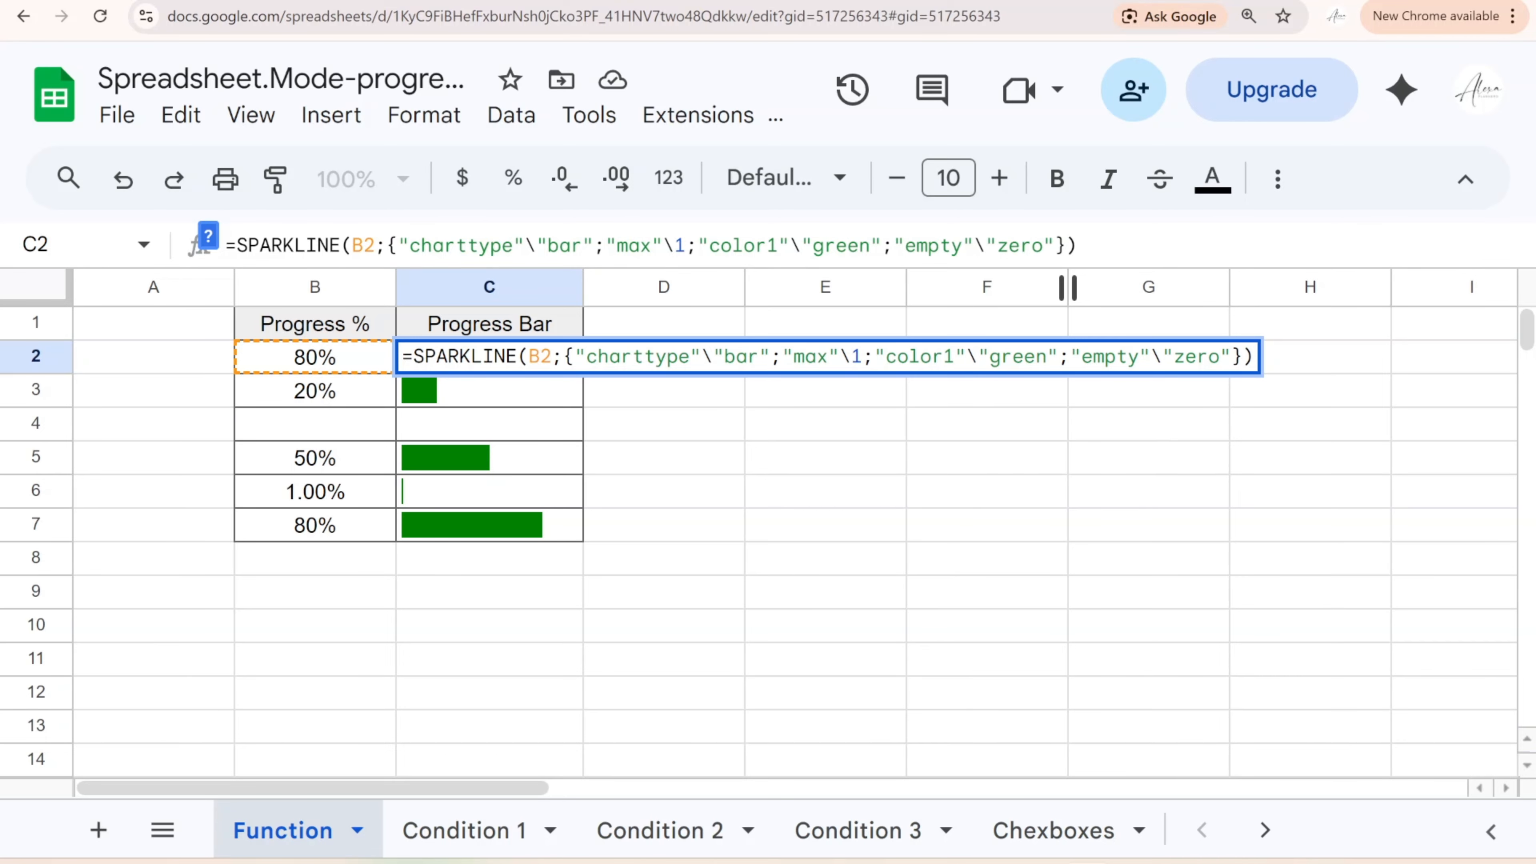
Switch to the Condition 1 sheet
{"action": "left_click", "coordinate": [464, 830]}
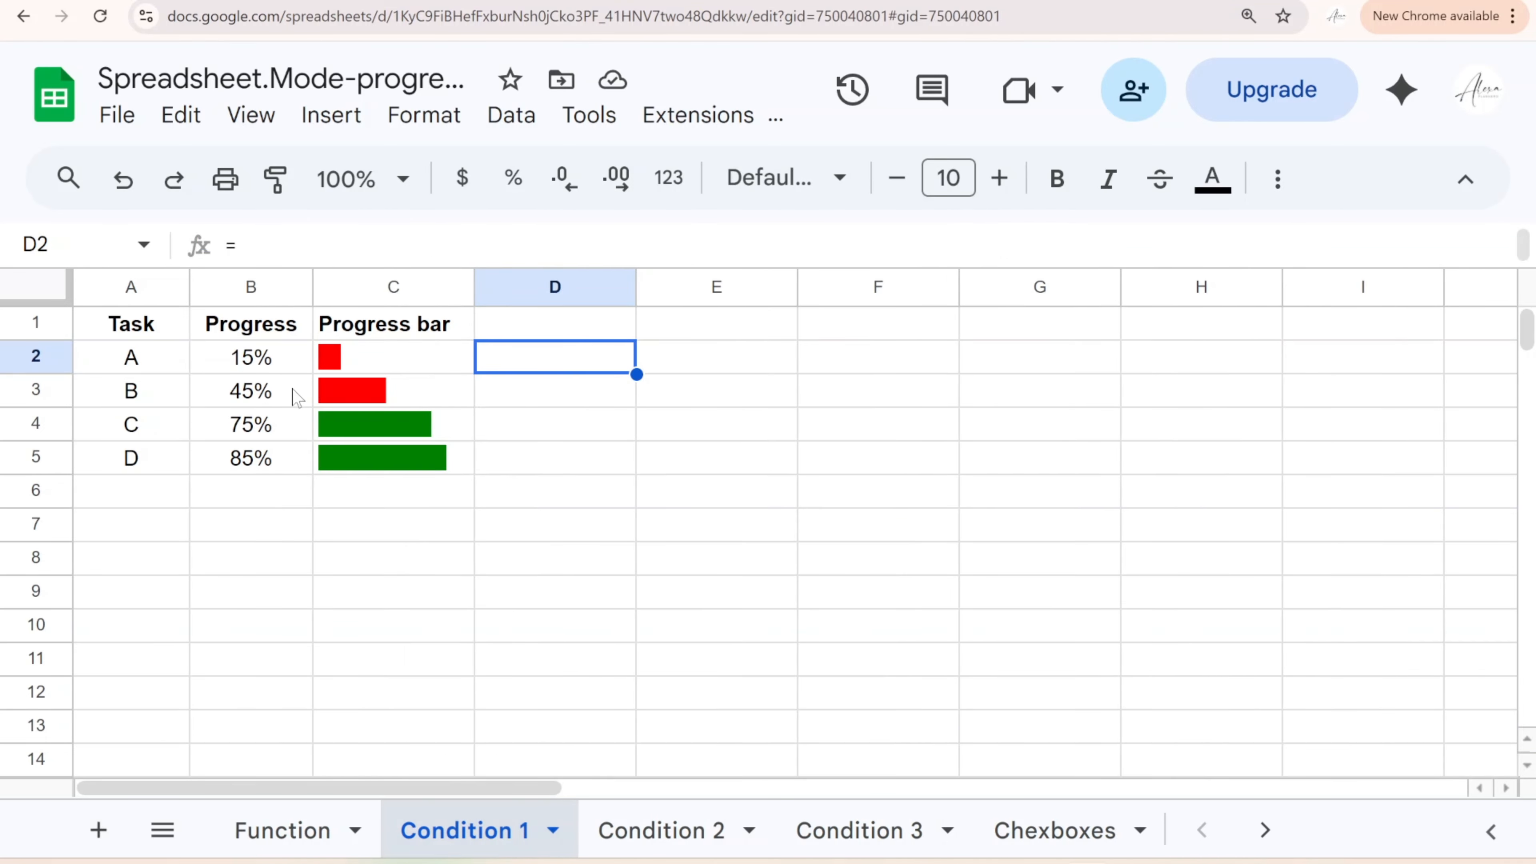
Try 55% as Task B's progress in B3, select C2, and undo the change
{"action": "left_click", "coordinate": [296, 397]}
{"action": "type", "text": "55"}
{"action": "key", "text": "Return"}
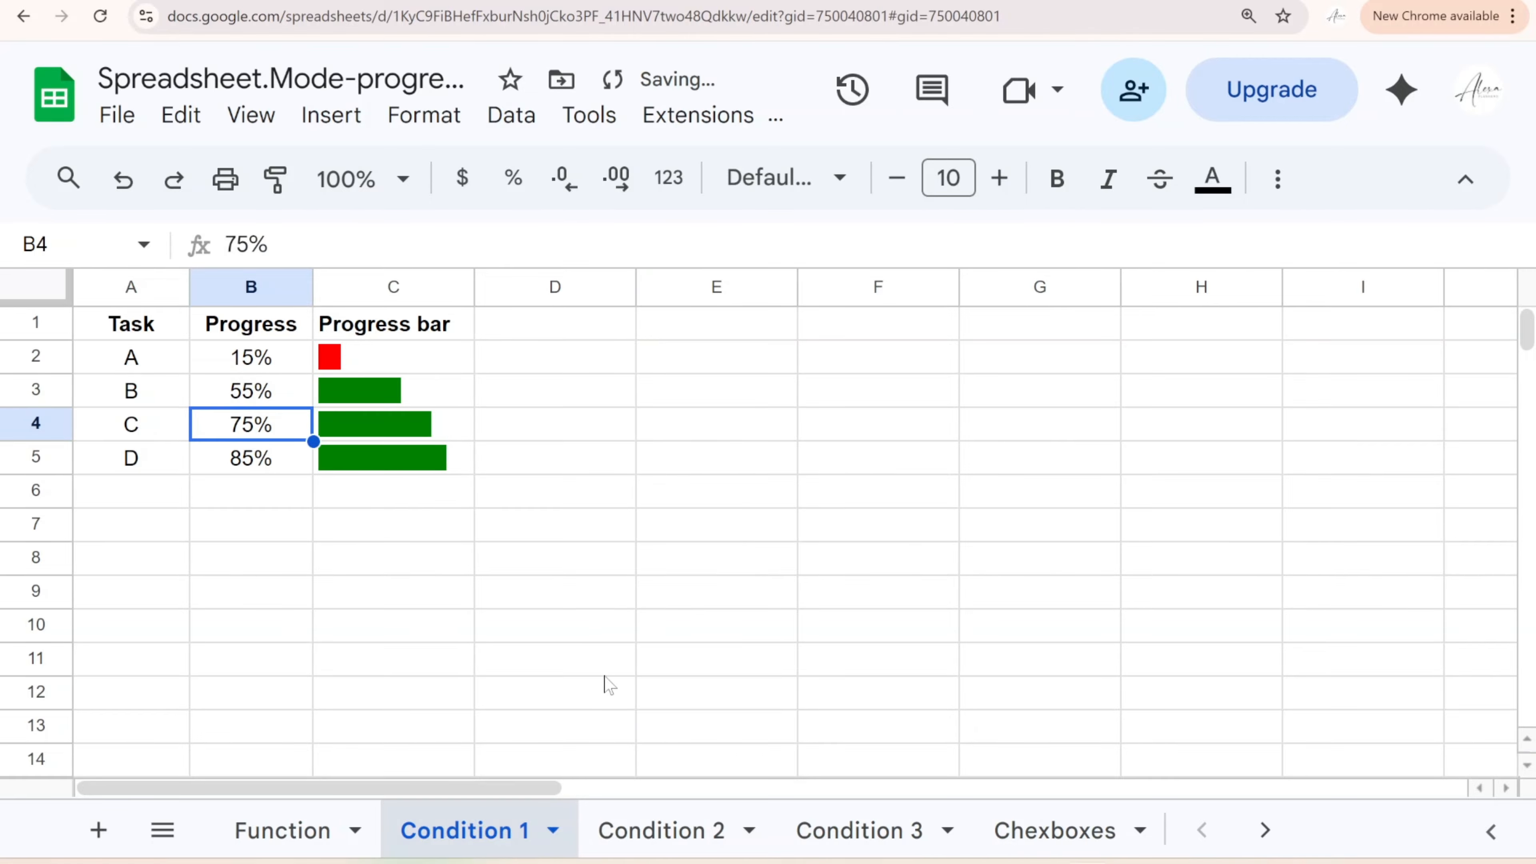
{"action": "left_click", "coordinate": [450, 363]}
{"action": "key", "text": "ctrl+z"}
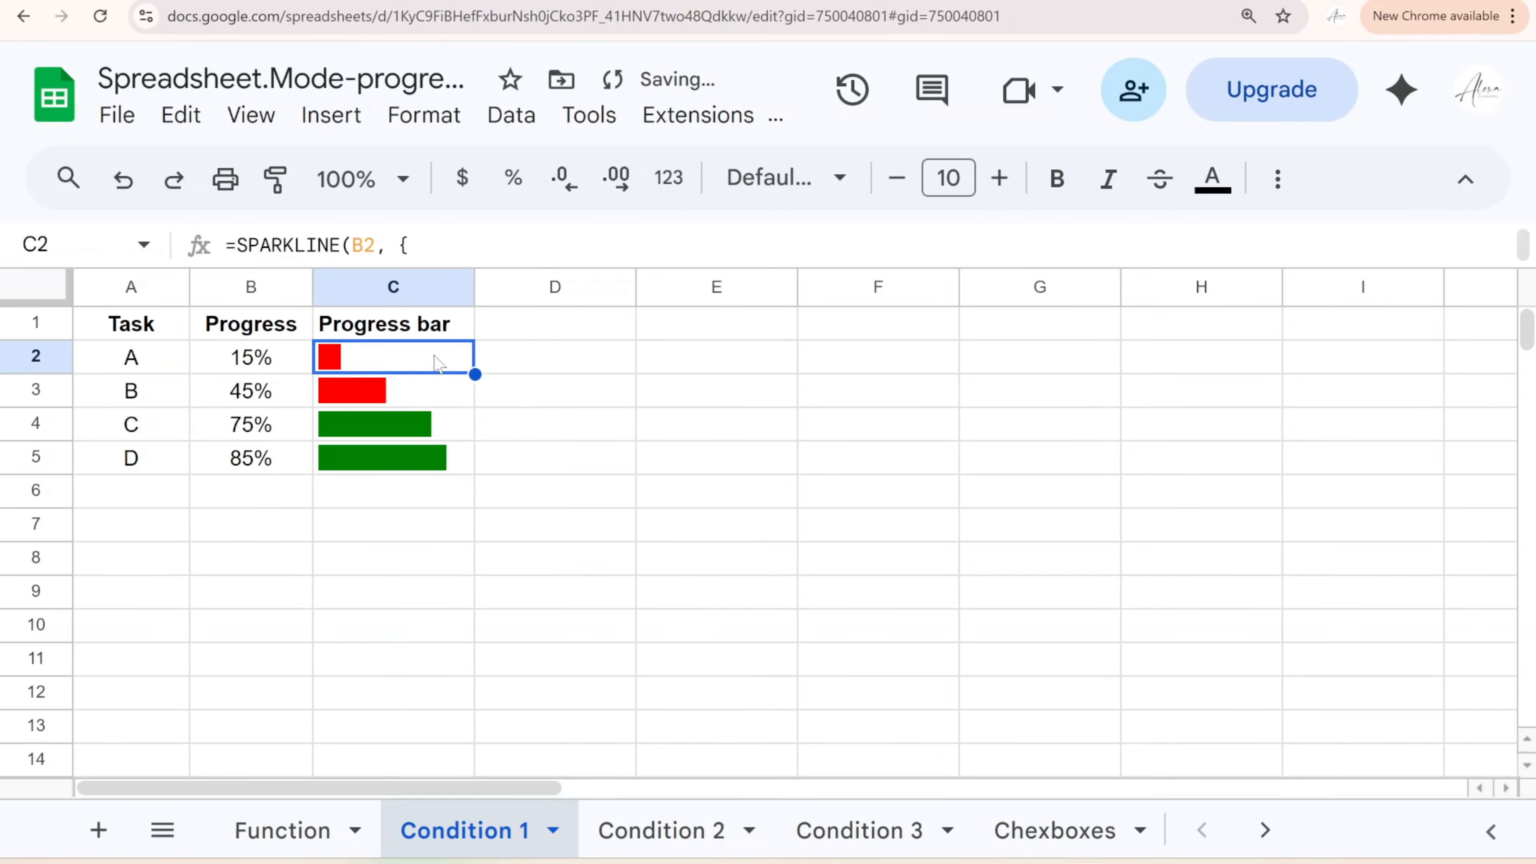
Clear the progress bars in C2:C5 and begin C2's formula with =SPARKLINE(B2,{ followed by a line break
{"action": "left_click_drag", "start_coordinate": [475, 373], "coordinate": [447, 472]}
{"action": "key", "text": "Delete"}
{"action": "type", "text": "="}
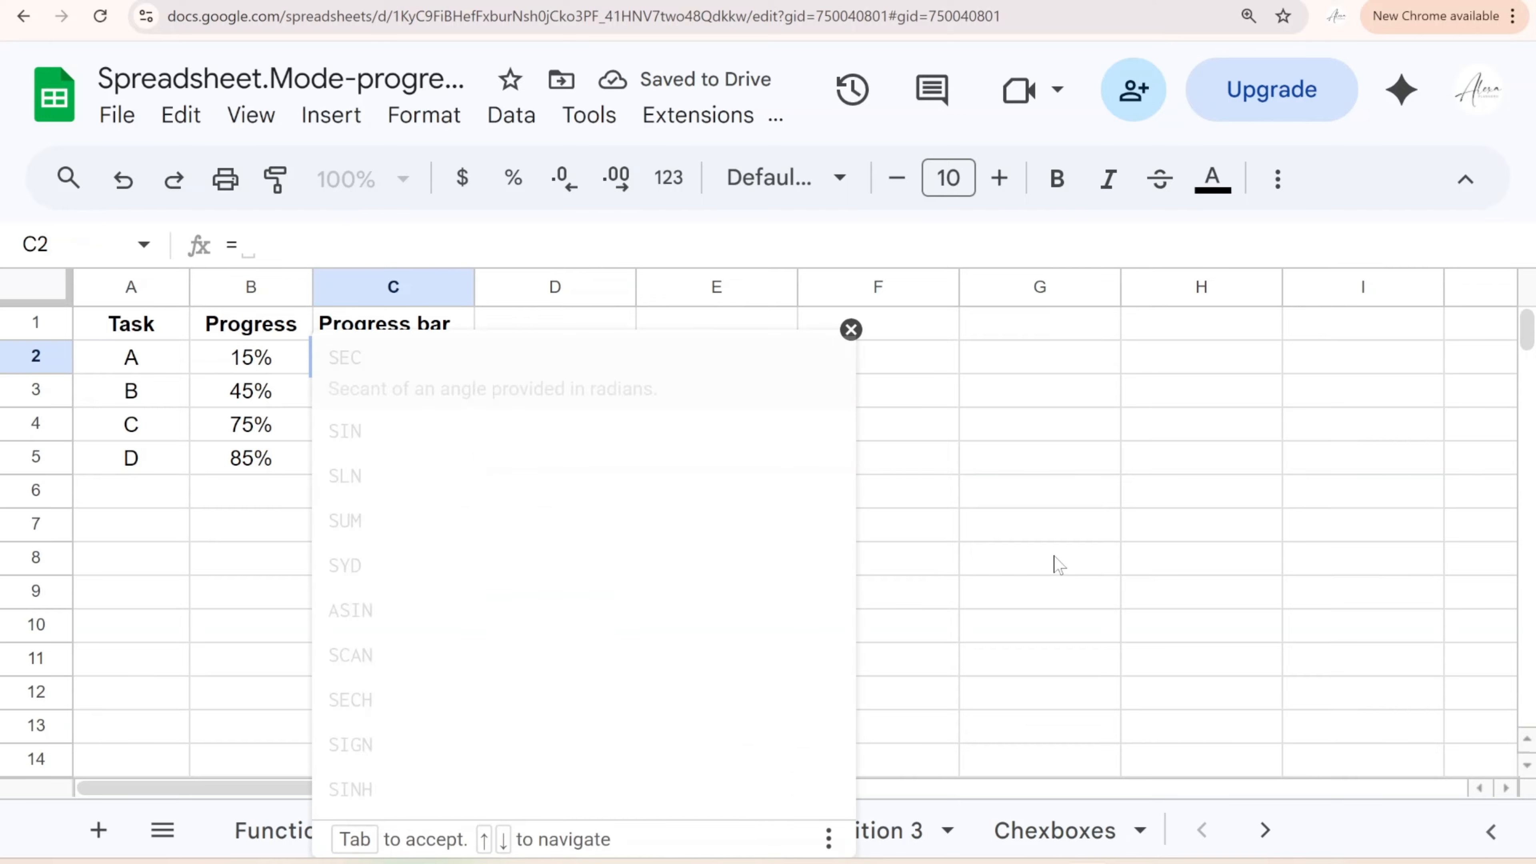
{"action": "type", "text": "spar"}
{"action": "key", "text": "Tab"}
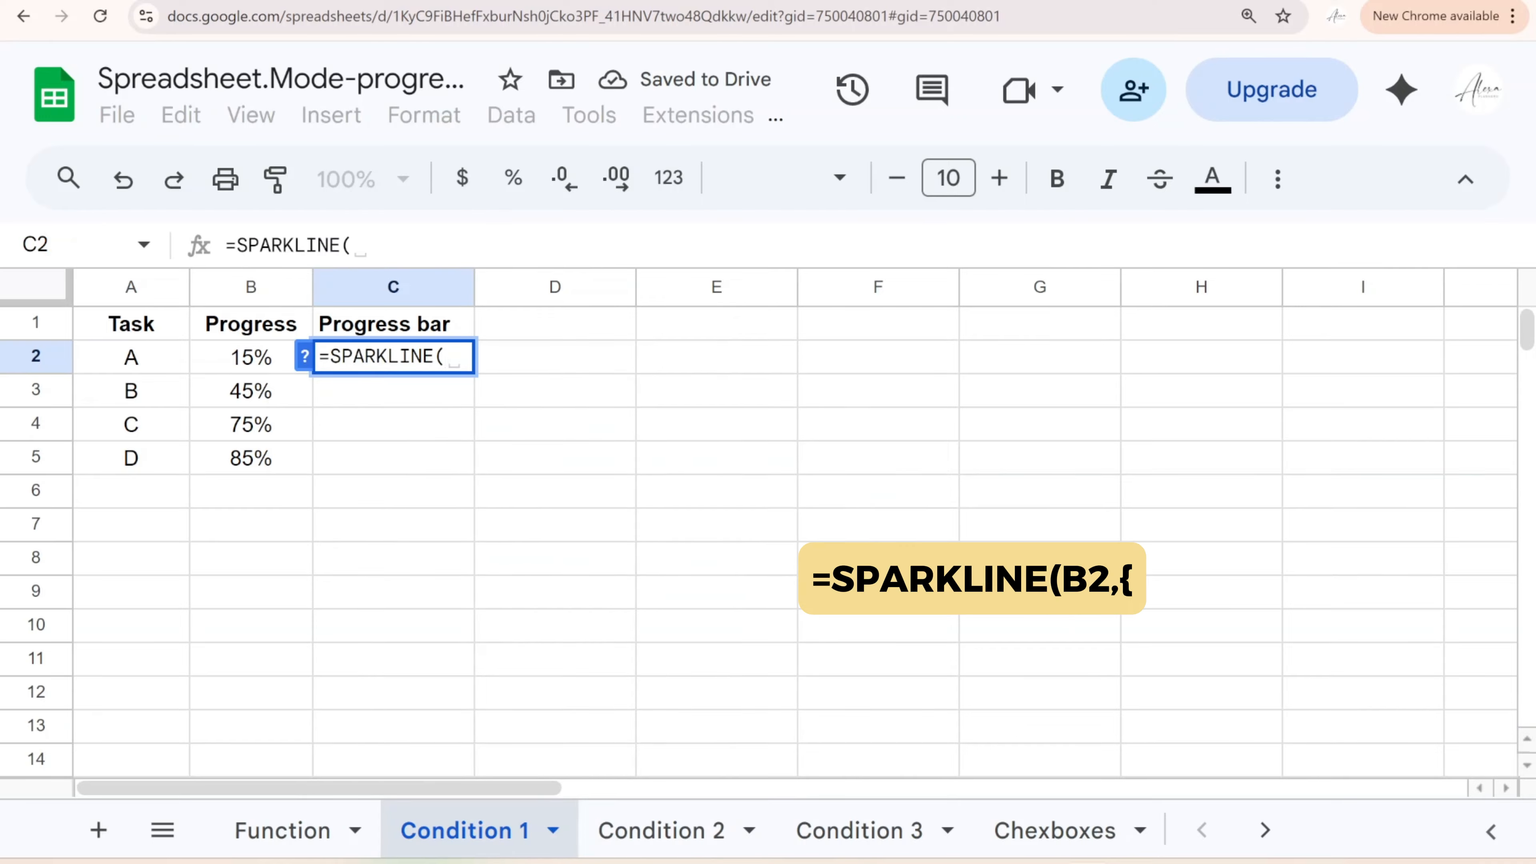
{"action": "left_click", "coordinate": [228, 370]}
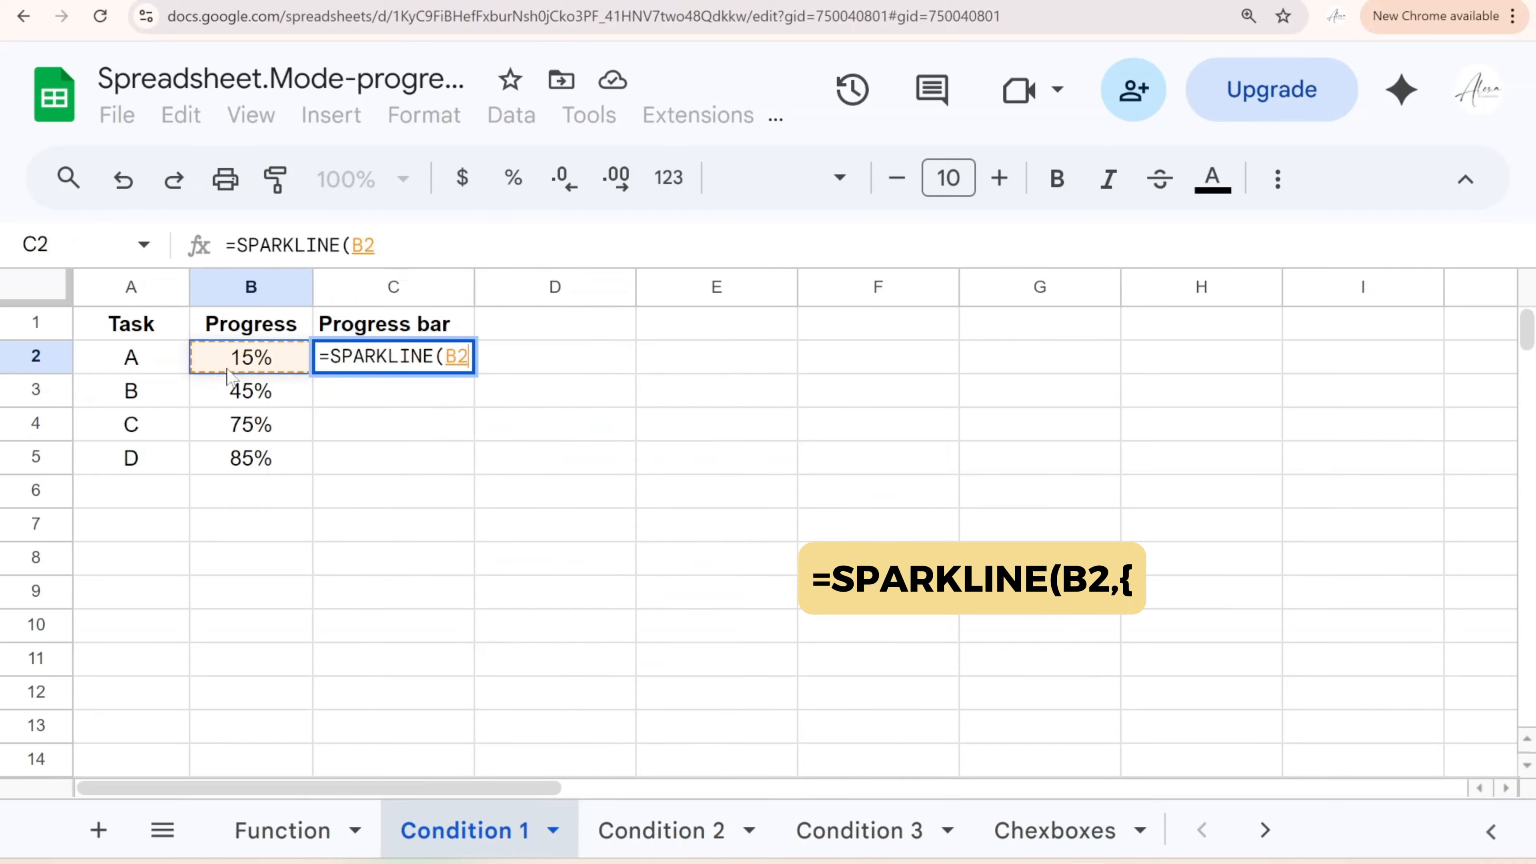
{"action": "type", "text": ", "}
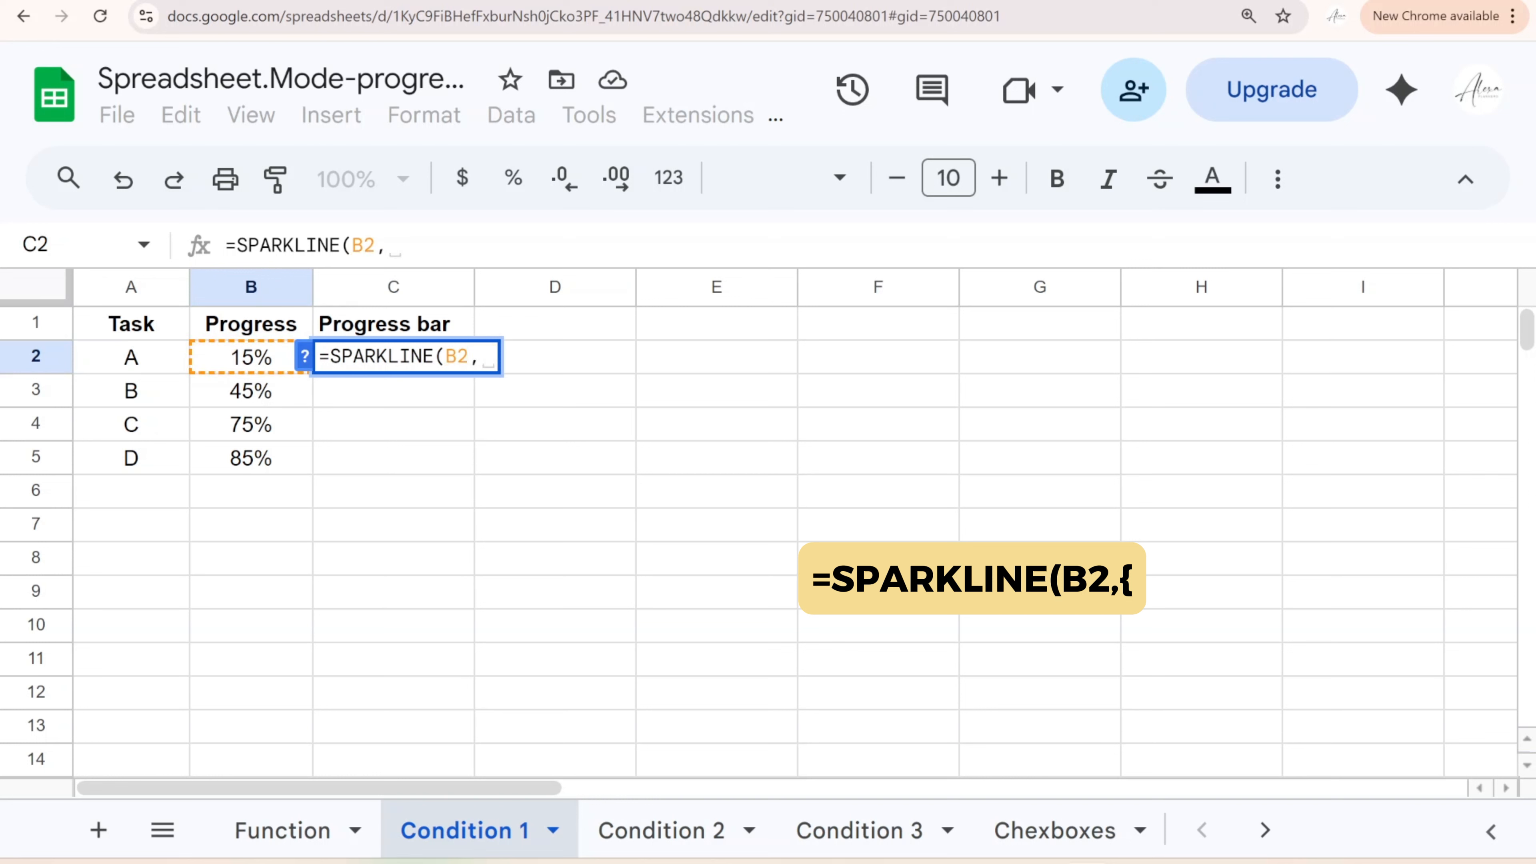
{"action": "type", "text": "{"}
{"action": "key", "text": "ctrl+Return"}
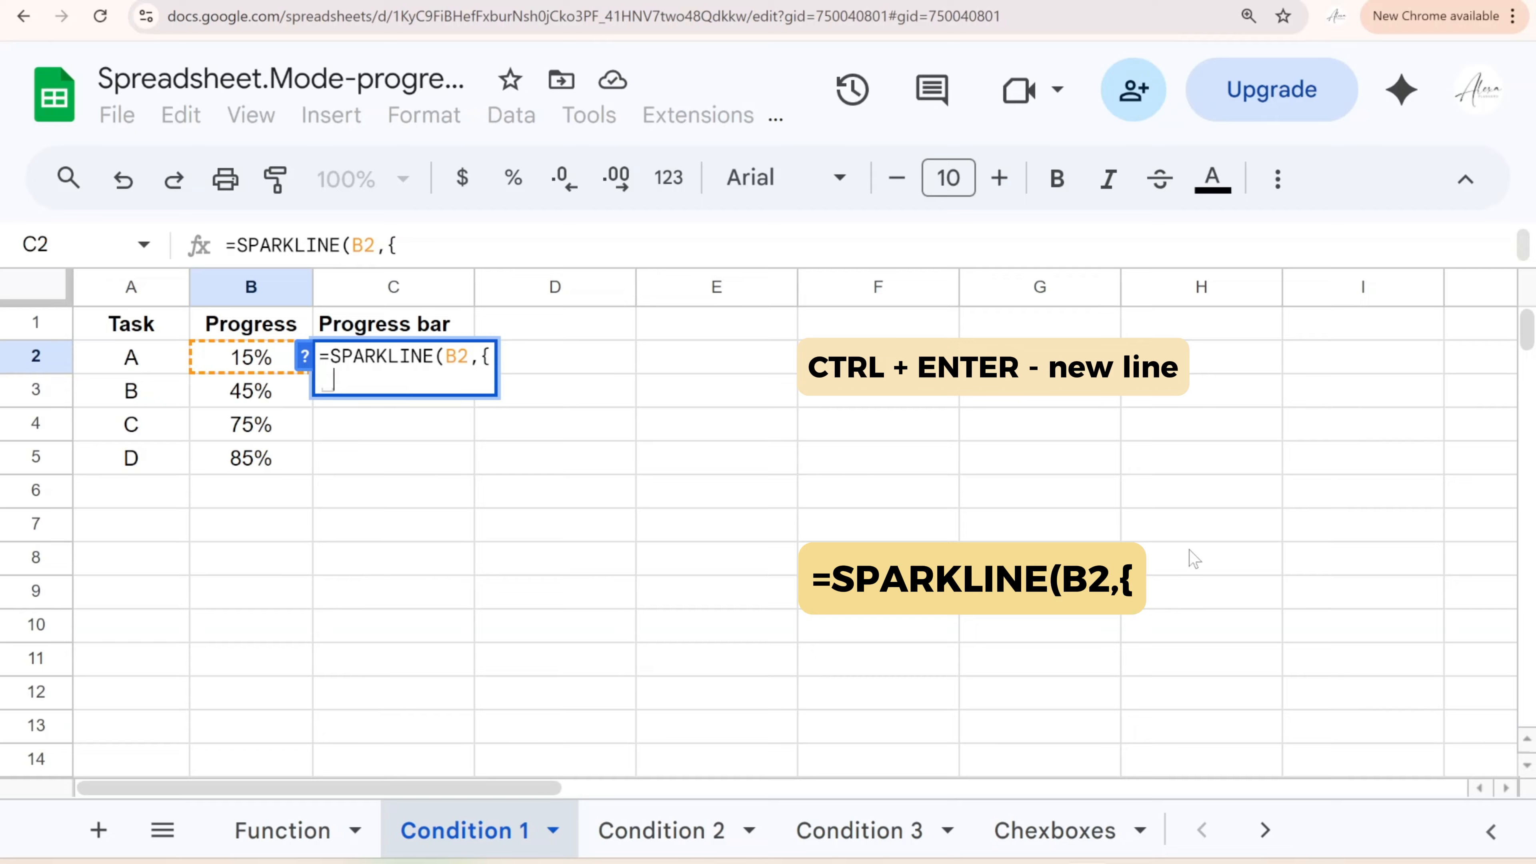
Add the options "charttype","bar"; and "max",1; to C2's formula, each on its own line
{"action": "type", "text": "\"charttype\""}
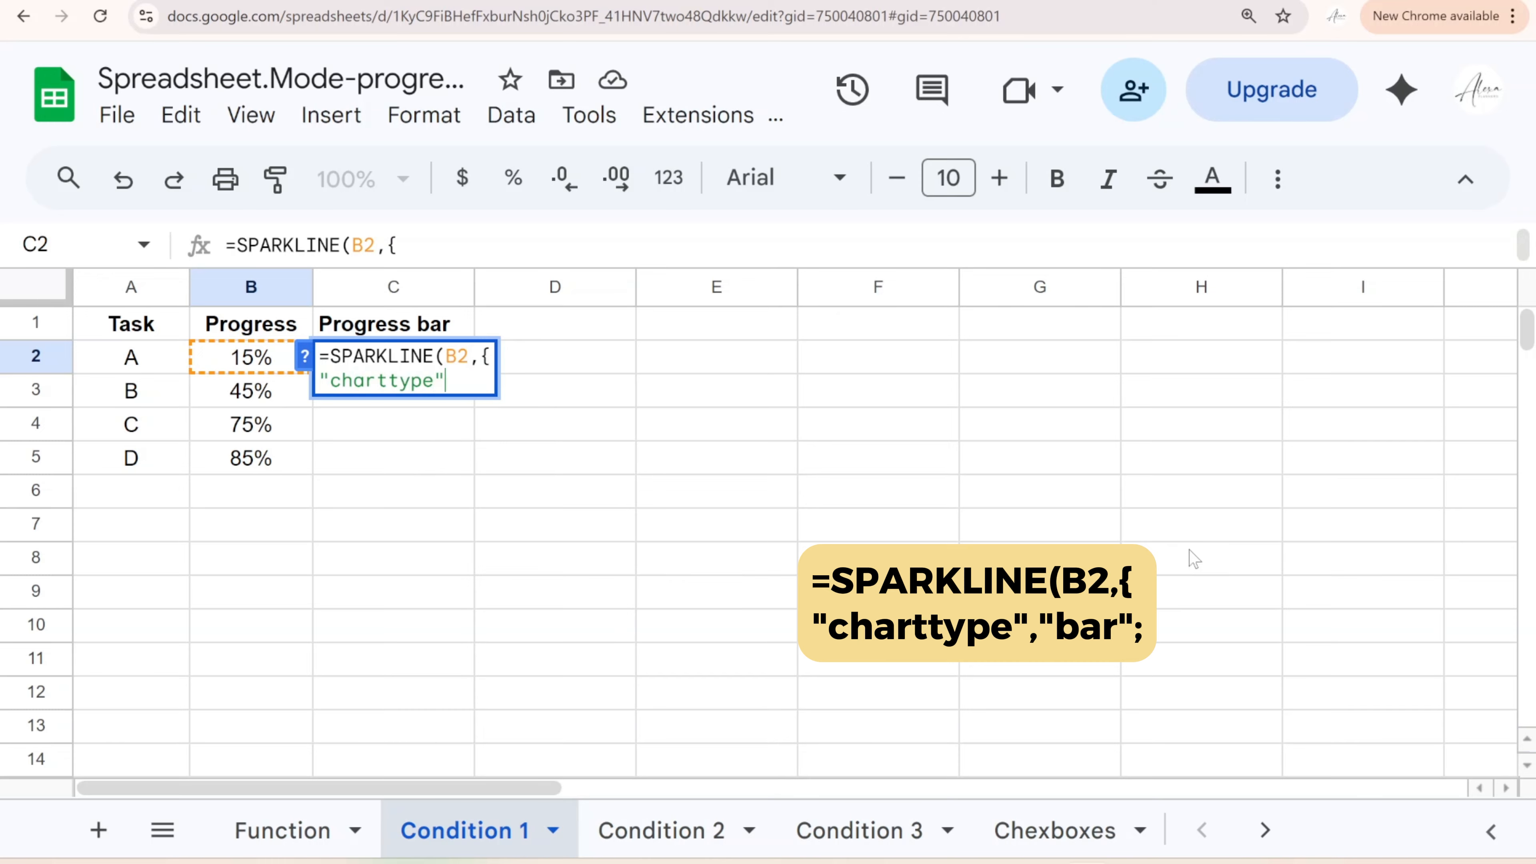
{"action": "type", "text": ",\"bar\";"}
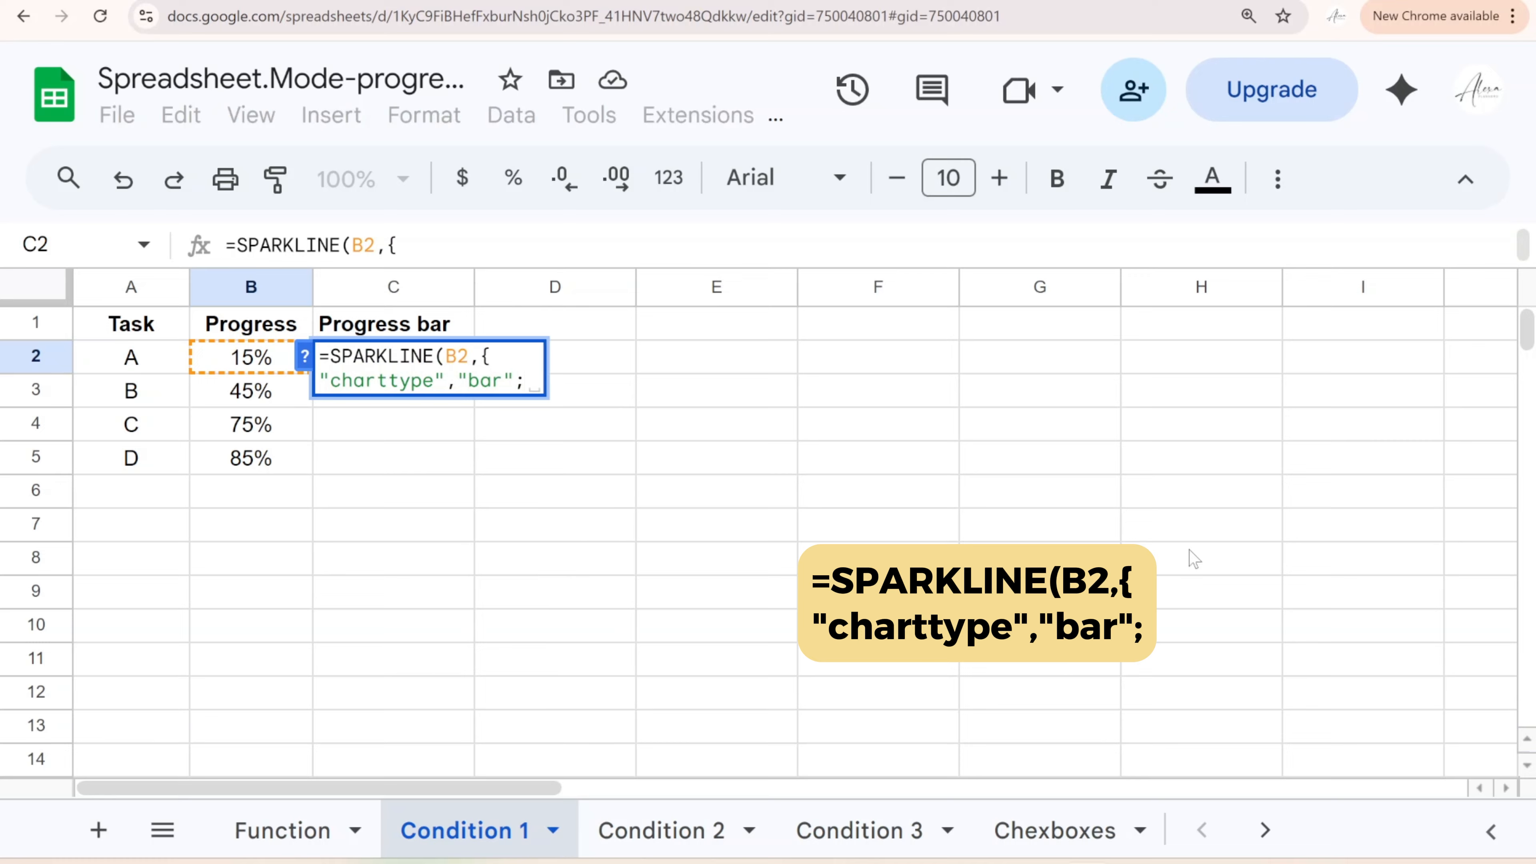
{"action": "key", "text": "ctrl+Return"}
{"action": "type", "text": "\"max\","}
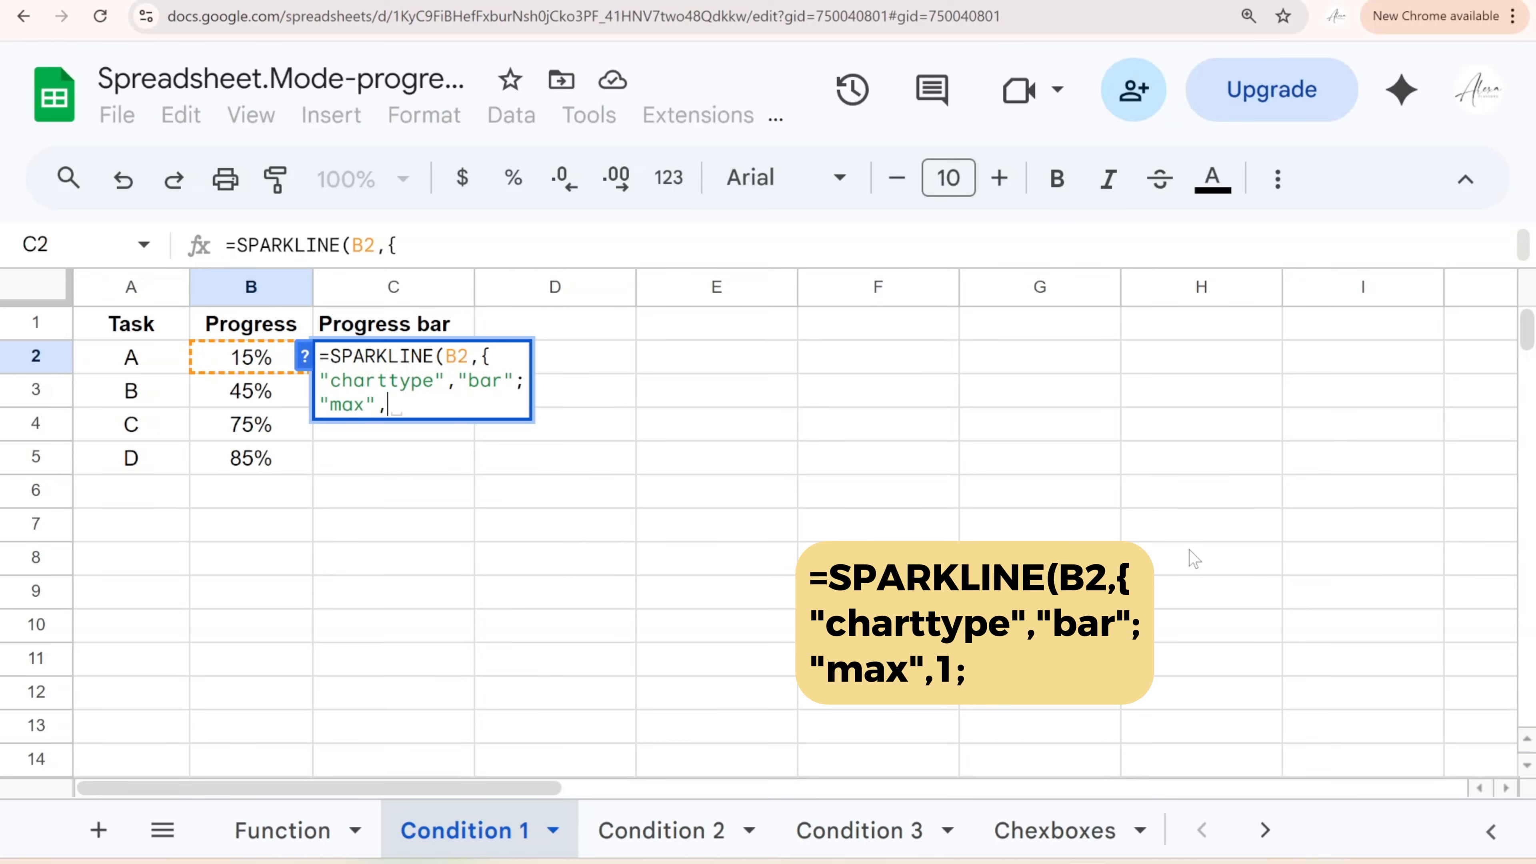
{"action": "type", "text": "1;"}
{"action": "key", "text": "ctrl+Return"}
Add the conditional color option "color1",IF(B2<0.5,"red","green") to C2's formula
{"action": "type", "text": "\""}
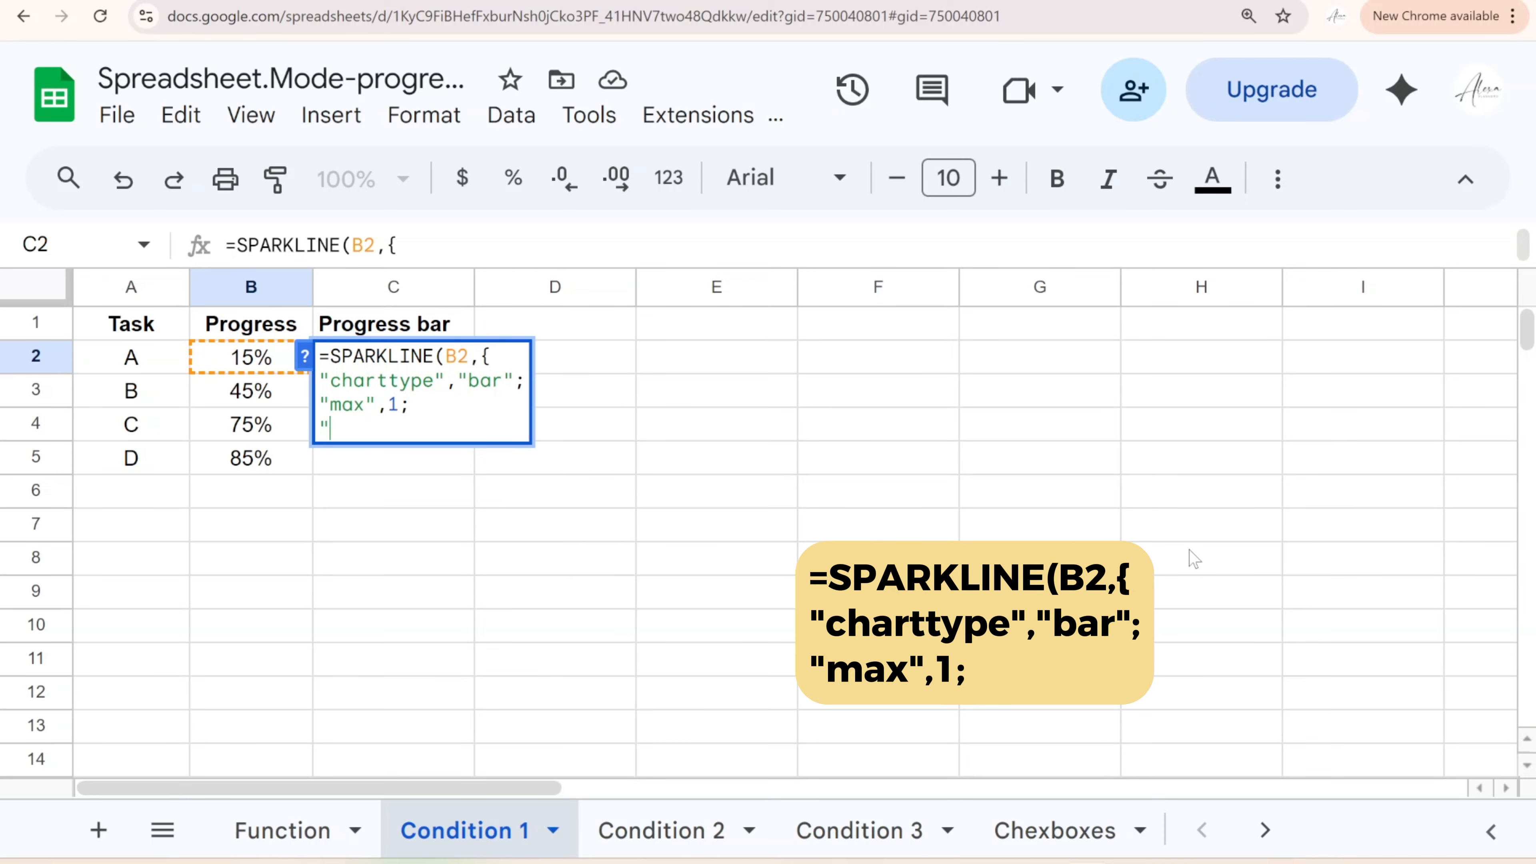
{"action": "type", "text": "color1"}
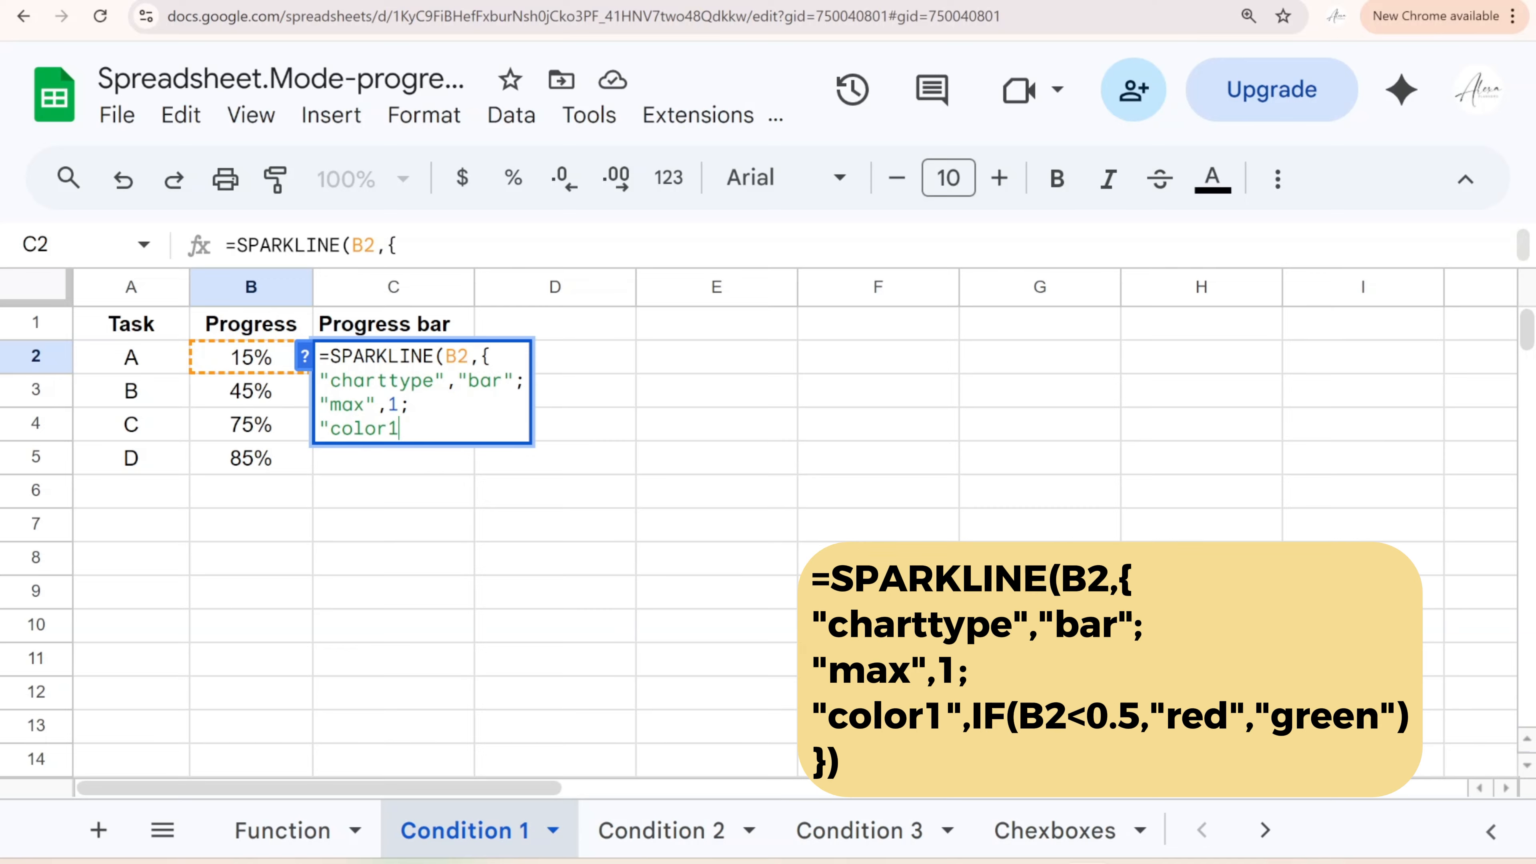
{"action": "type", "text": "\","}
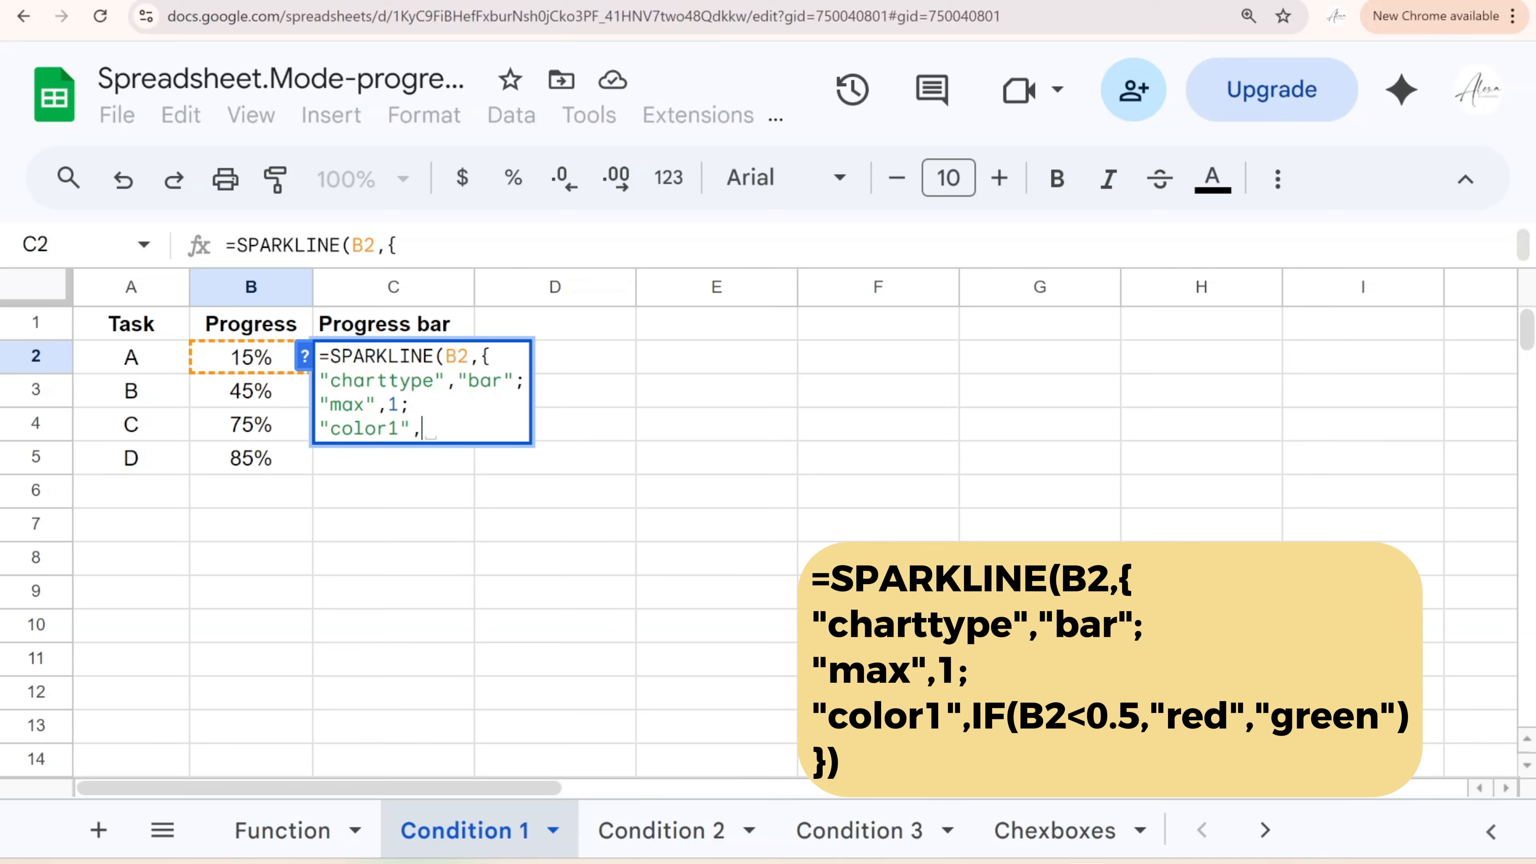
{"action": "type", "text": "IF("}
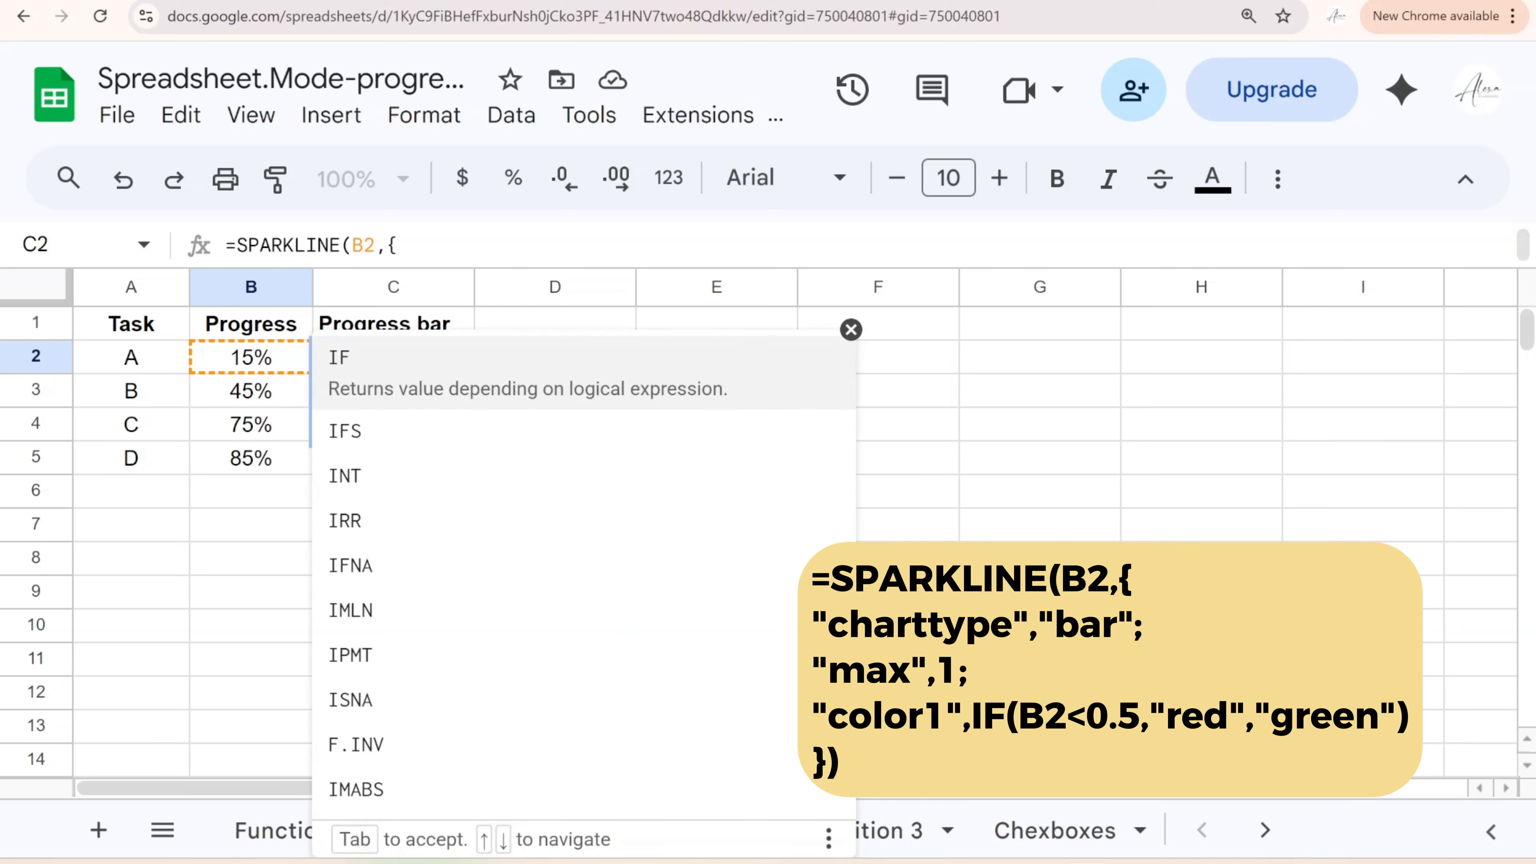
{"action": "type", "text": "B2<"}
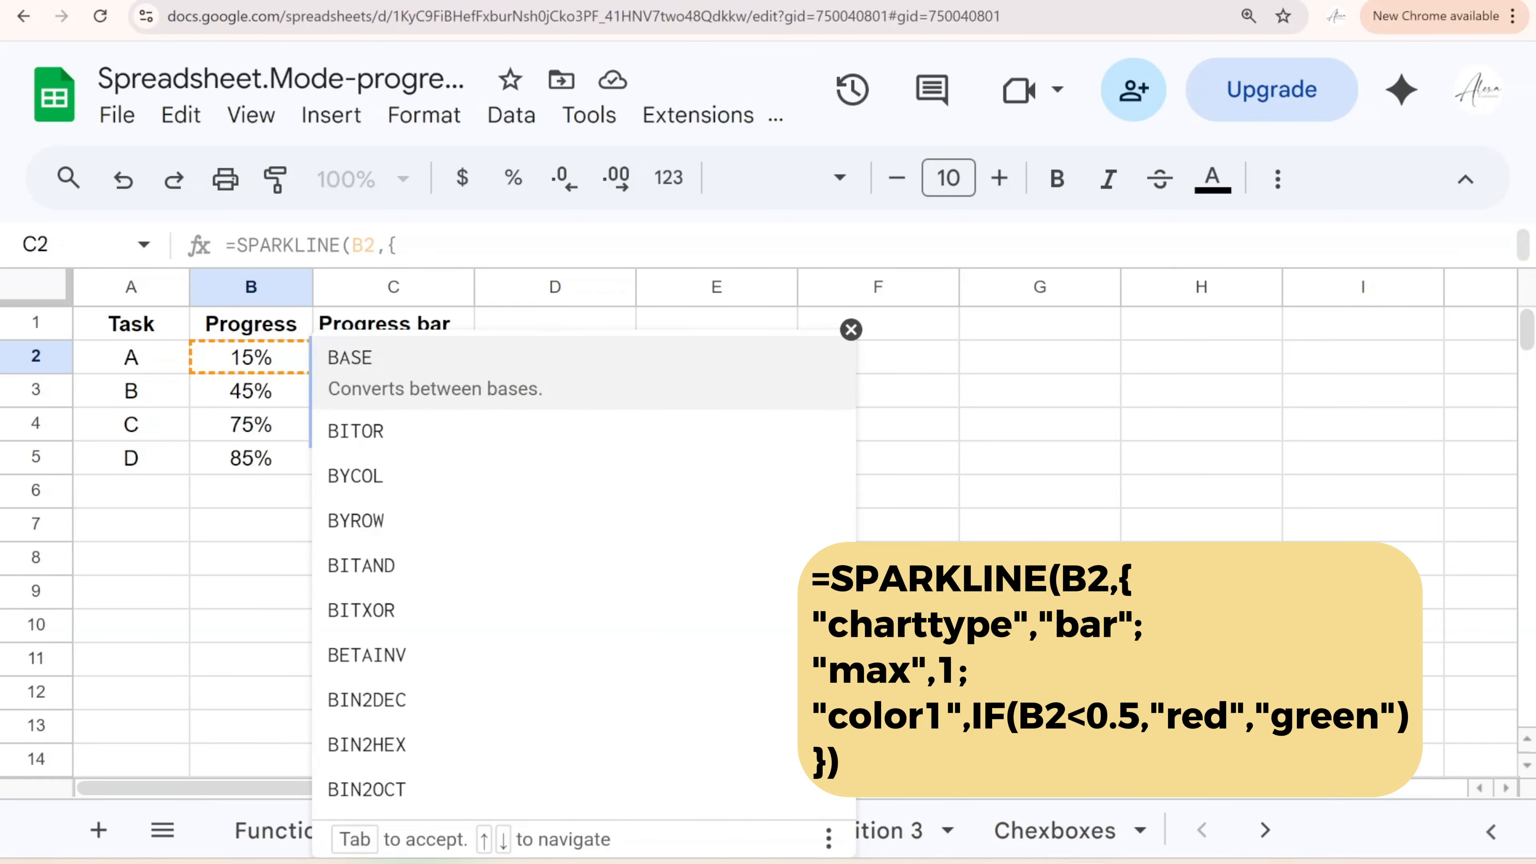
{"action": "type", "text": "0"}
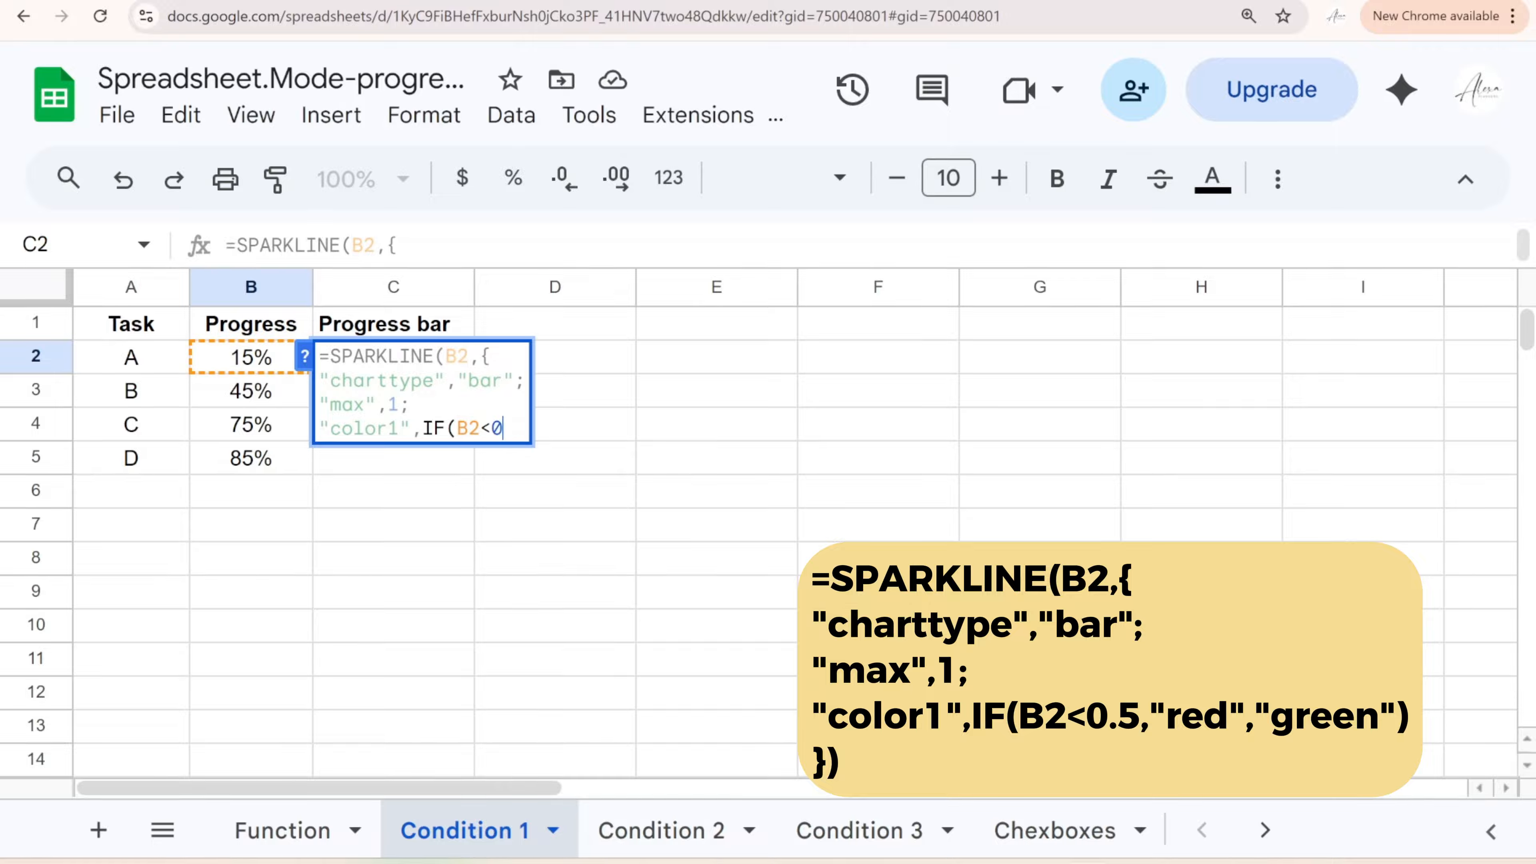
{"action": "type", "text": ".5,\"red"}
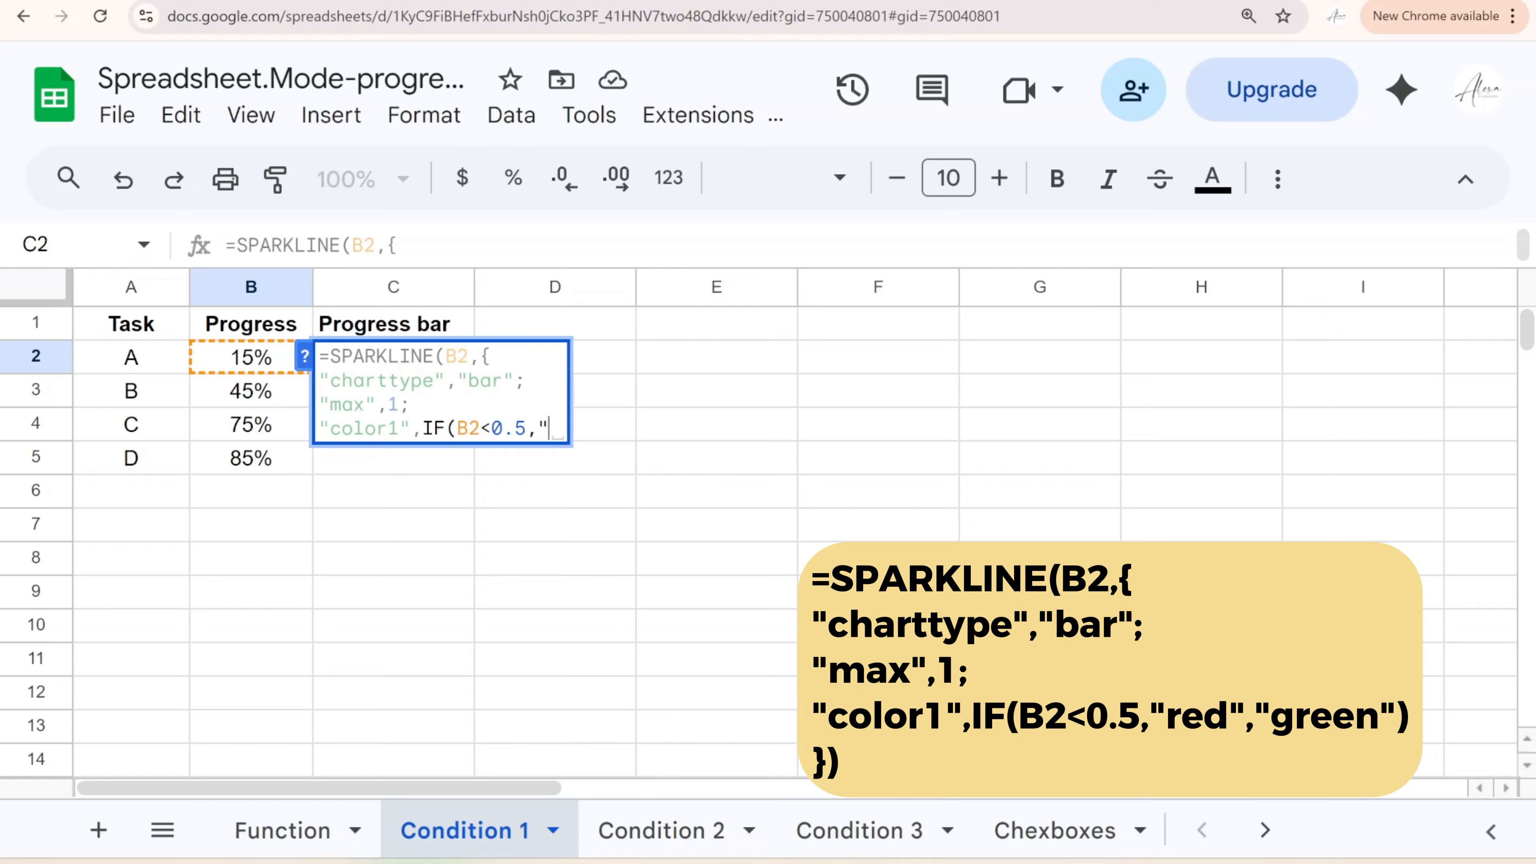
{"action": "type", "text": "\",\""}
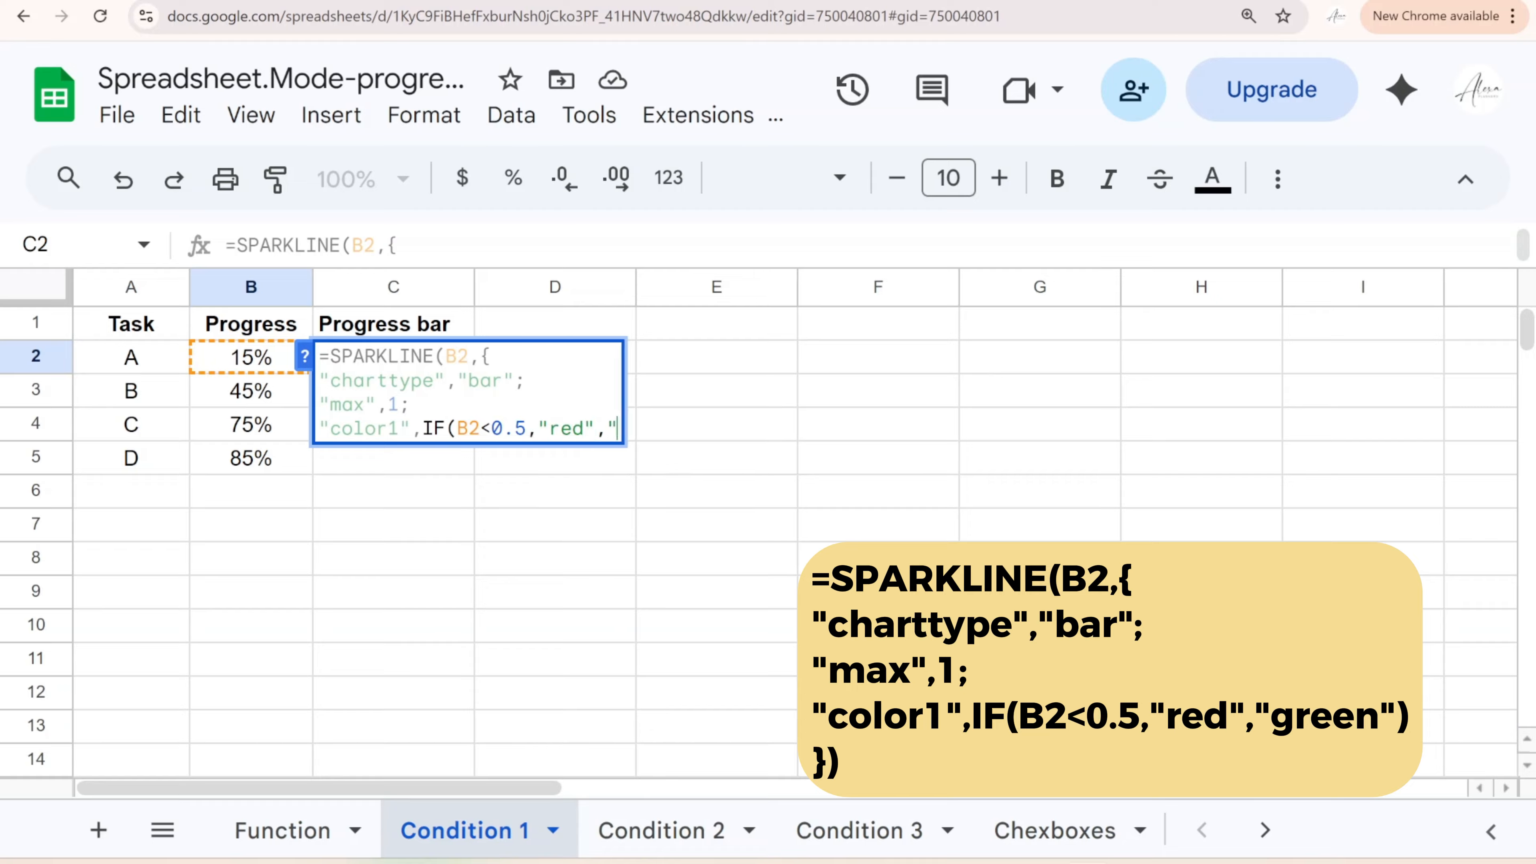
{"action": "type", "text": "green\")"}
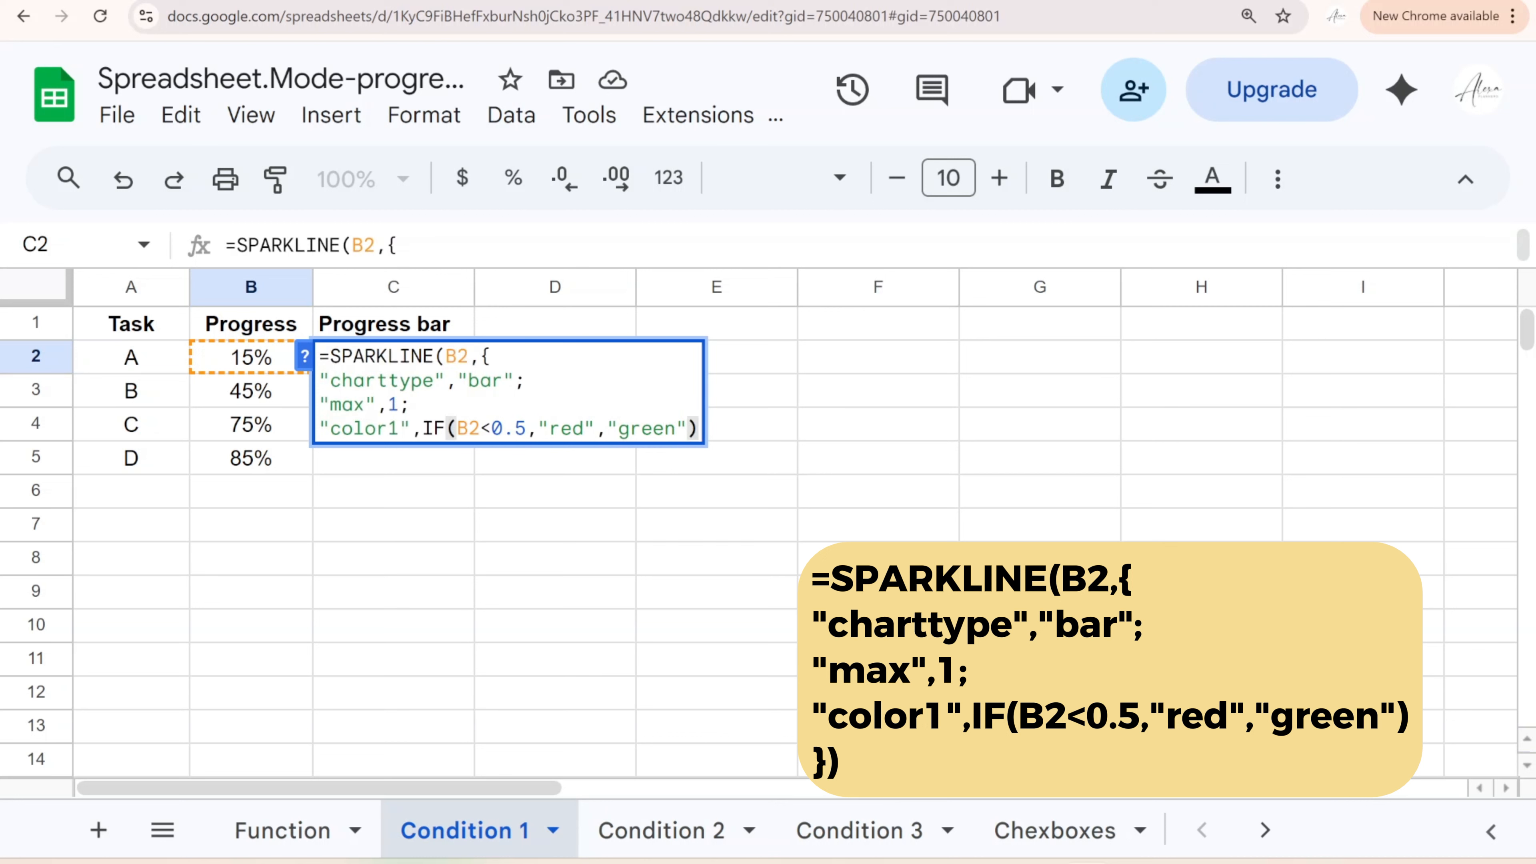
Close C2's formula with }) on a new line, enter it, and fill it down through C5
{"action": "key", "text": "ctrl+Return"}
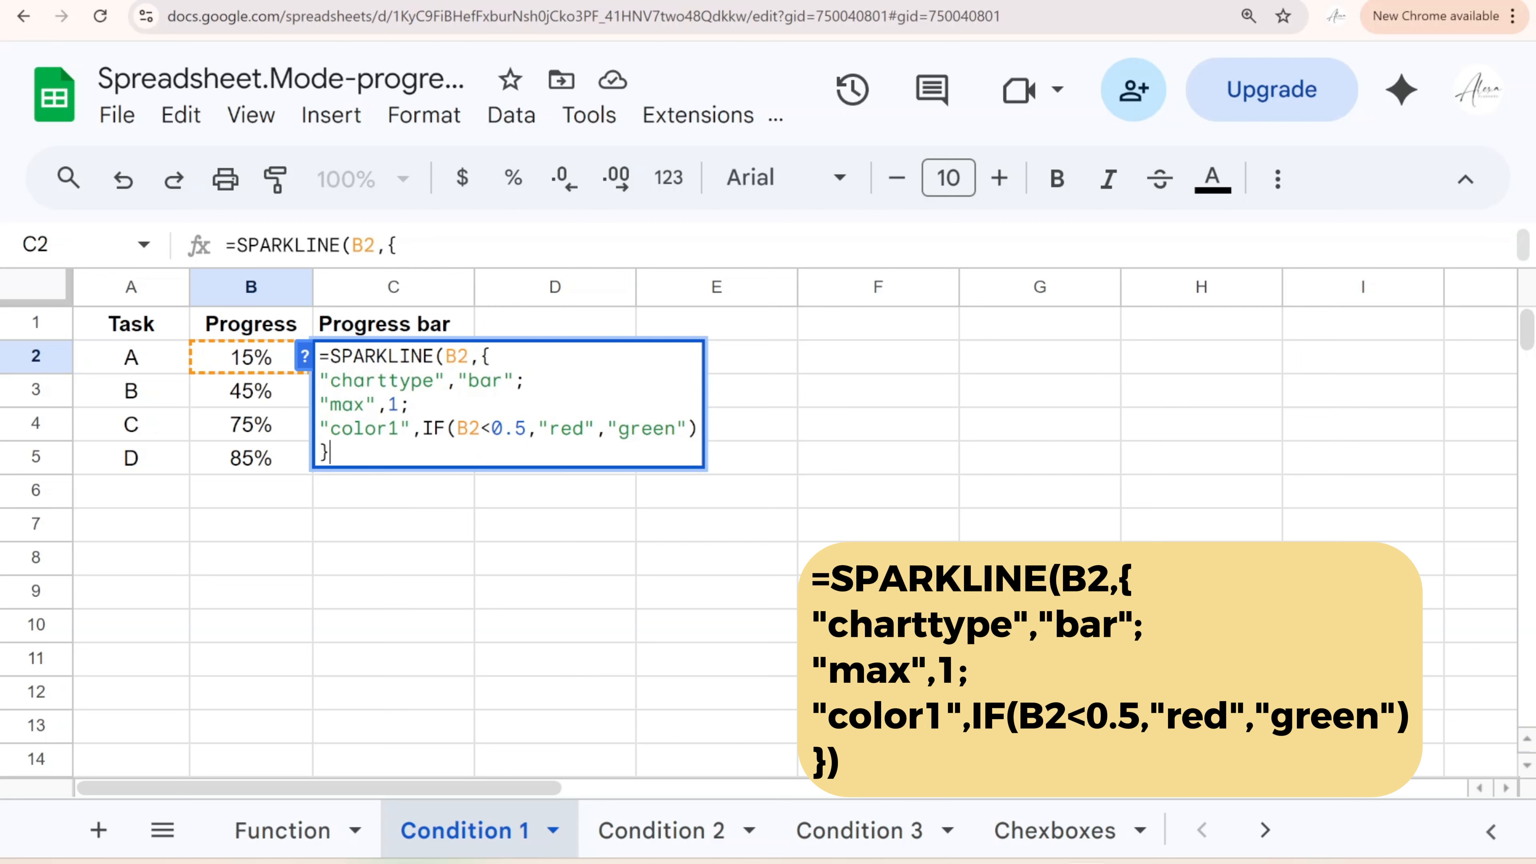
{"action": "type", "text": "})"}
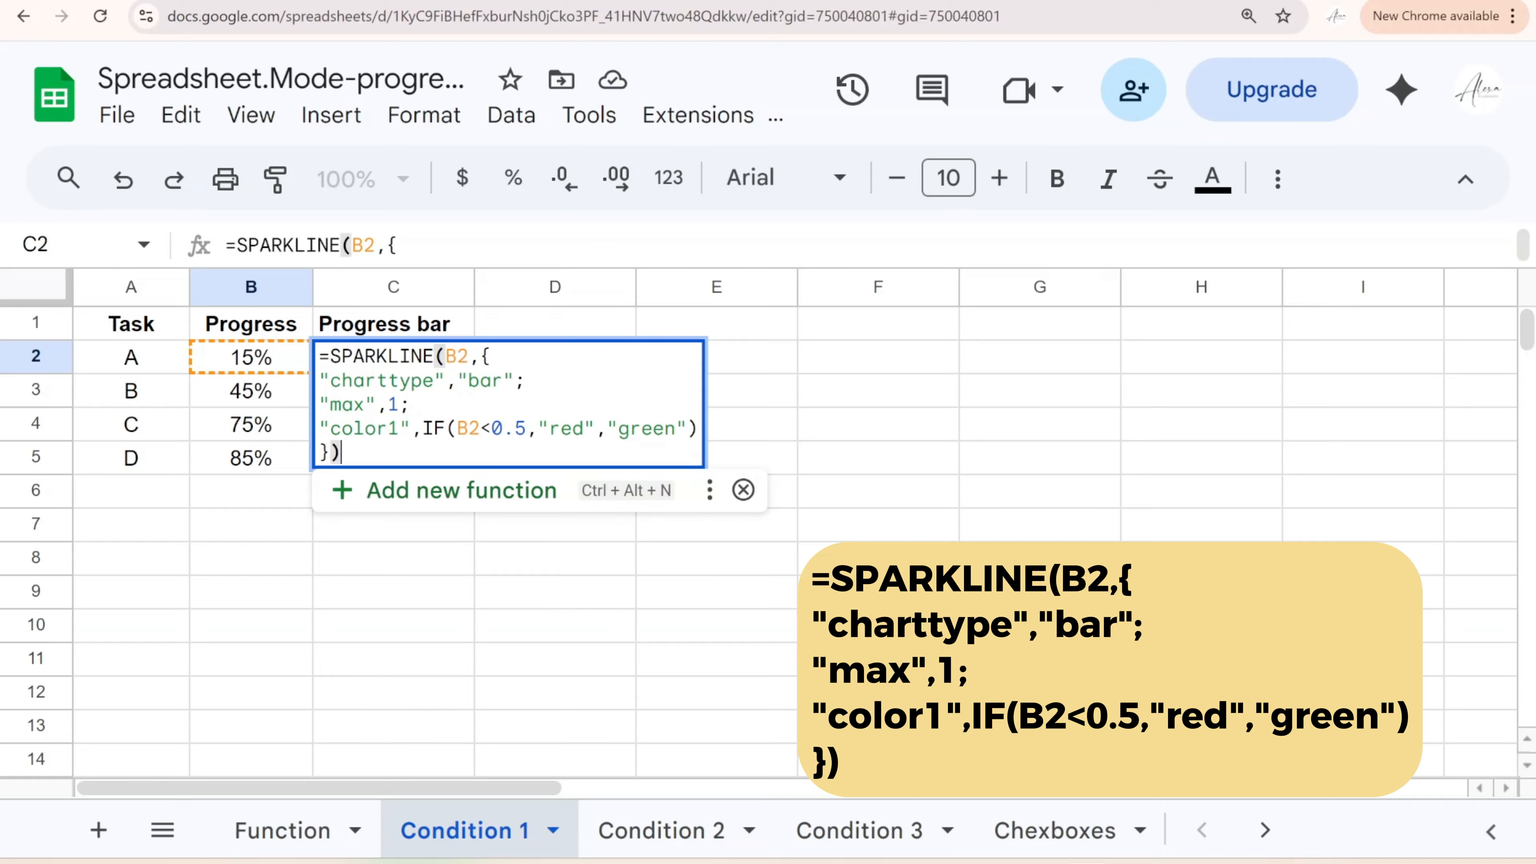
{"action": "left_click", "coordinate": [743, 490]}
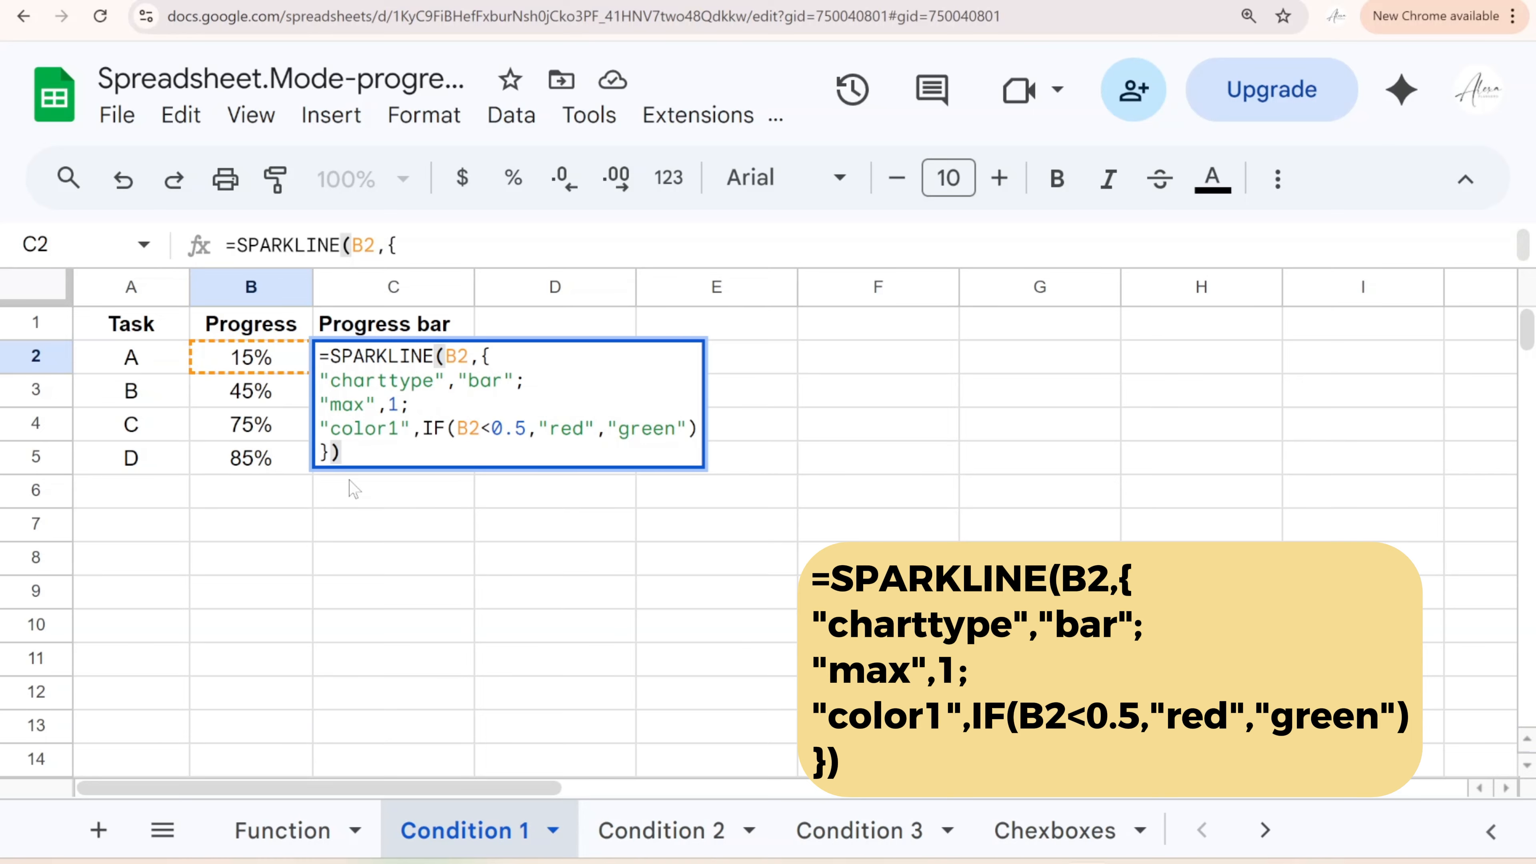
{"action": "key", "text": "Return"}
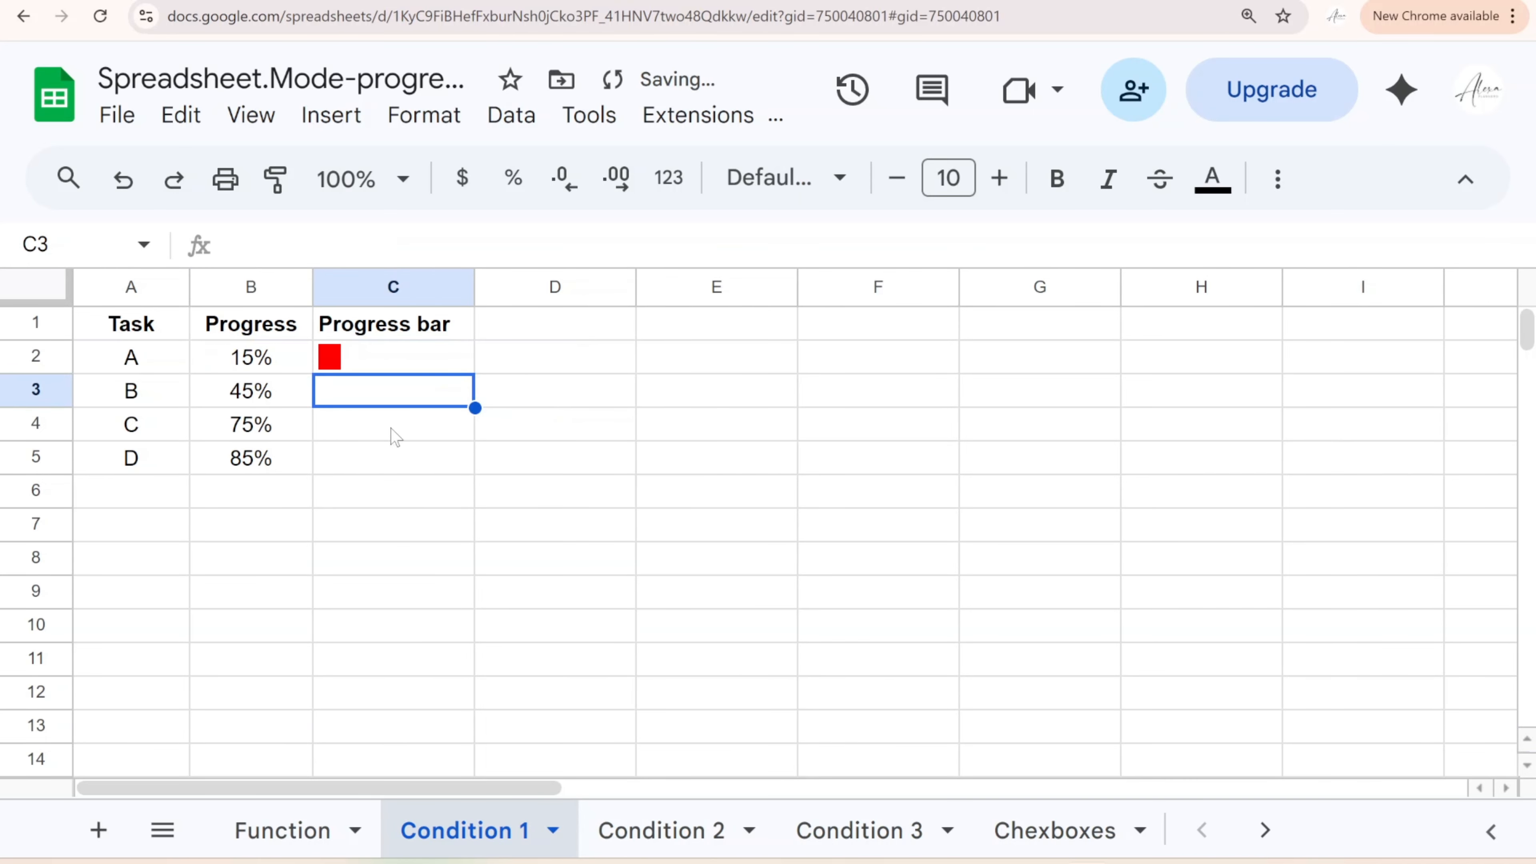
{"action": "left_click", "coordinate": [398, 372]}
{"action": "left_click_drag", "start_coordinate": [476, 372], "coordinate": [474, 466]}
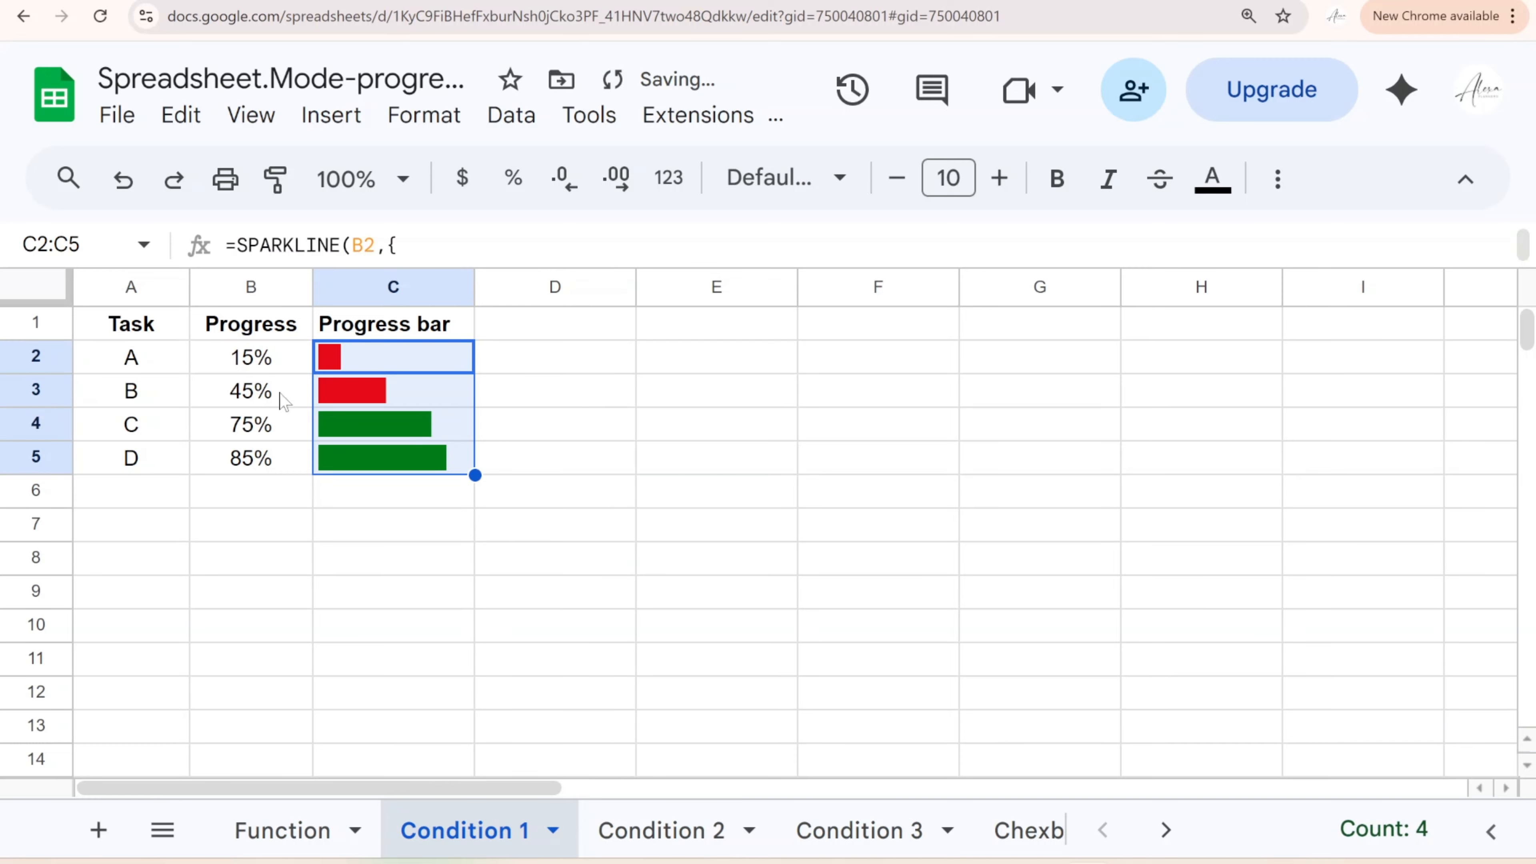
Set Task C's progress in B4 to 50%
{"action": "left_click", "coordinate": [275, 426]}
{"action": "type", "text": "50"}
{"action": "key", "text": "Return"}
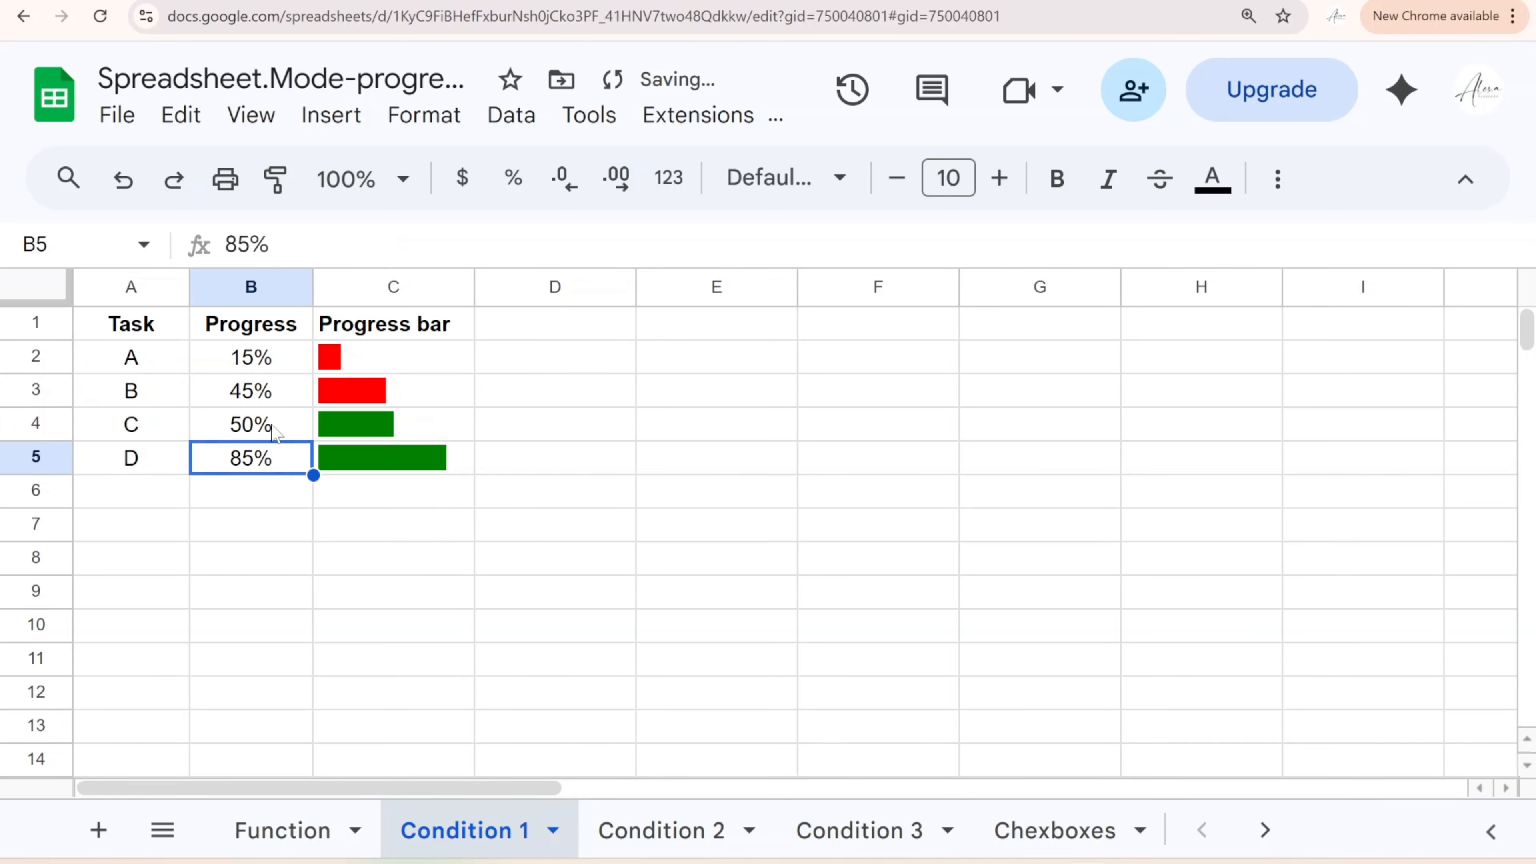
Set Task C's progress in B4 to 45% and Task B's progress in B3 to 55%
{"action": "left_click", "coordinate": [275, 427]}
{"action": "type", "text": "45"}
{"action": "key", "text": "Return"}
{"action": "left_click", "coordinate": [275, 393]}
{"action": "type", "text": "55"}
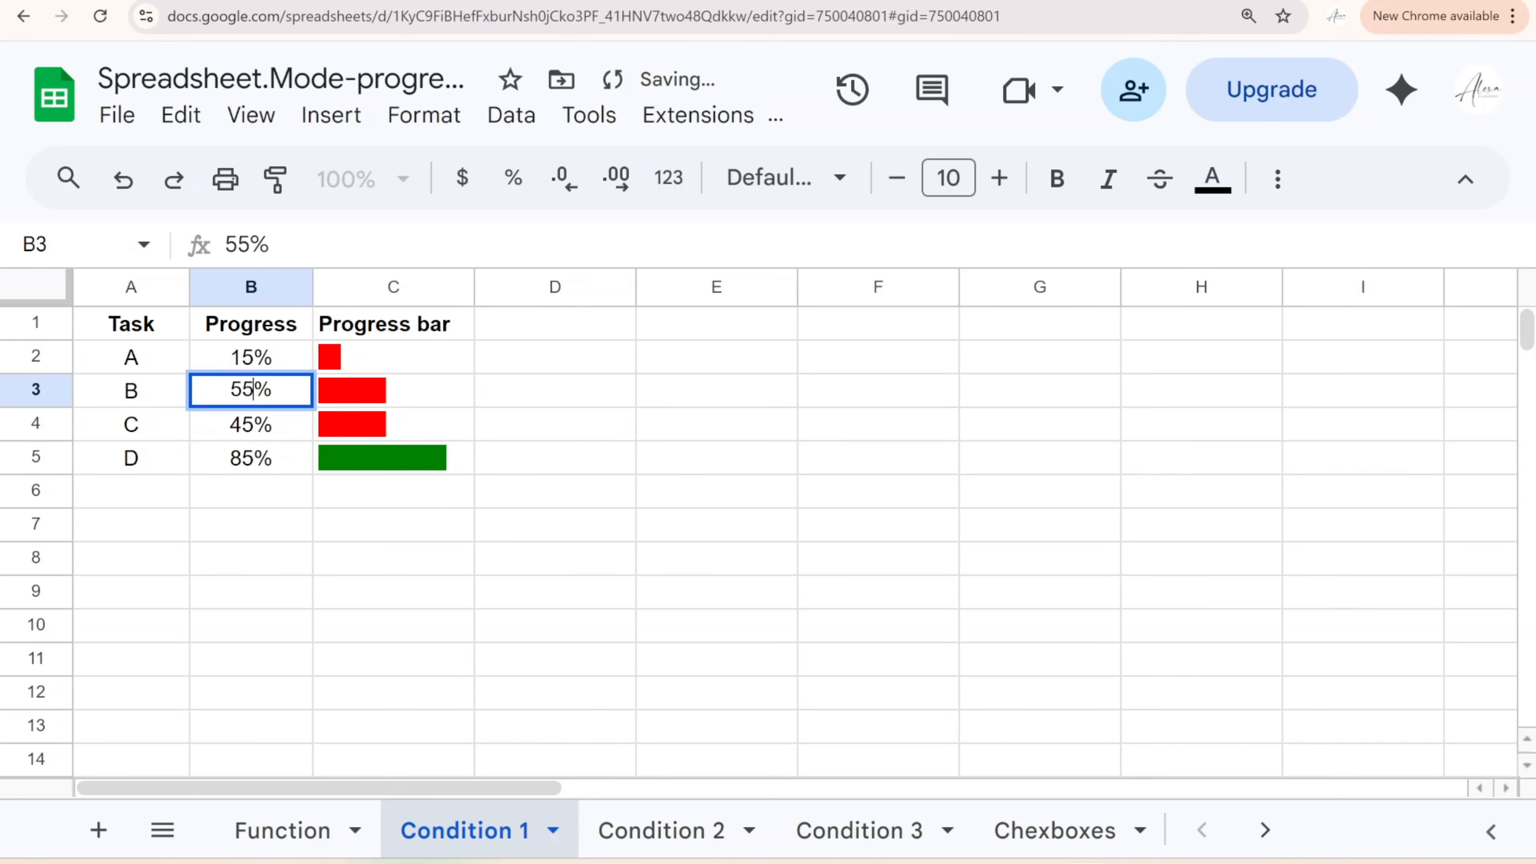
{"action": "key", "text": "Return"}
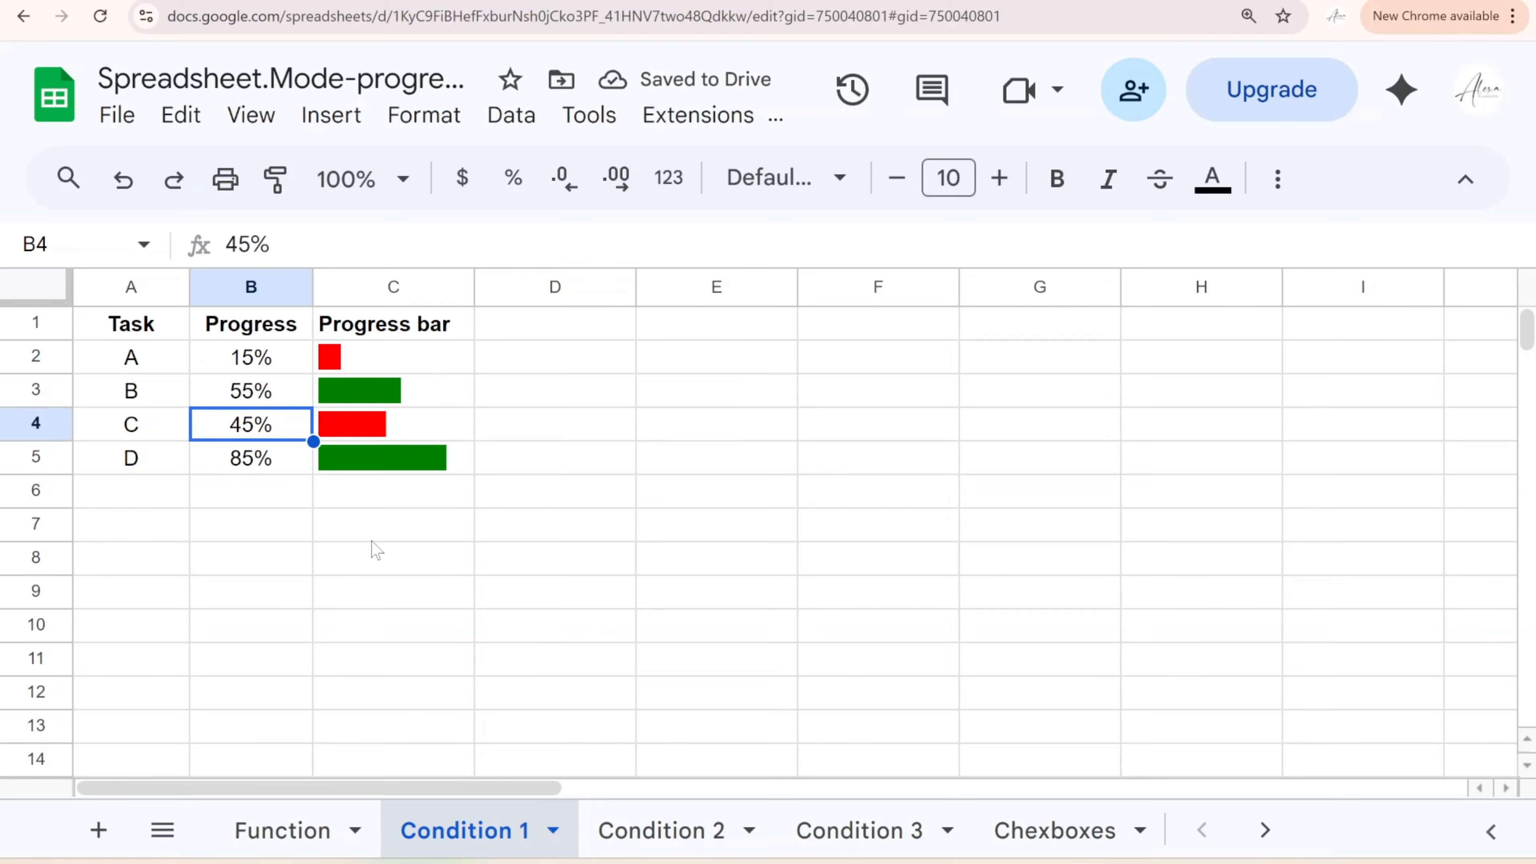
Switch to the Condition 2 sheet
{"action": "left_click", "coordinate": [372, 541]}
{"action": "left_click", "coordinate": [728, 850]}
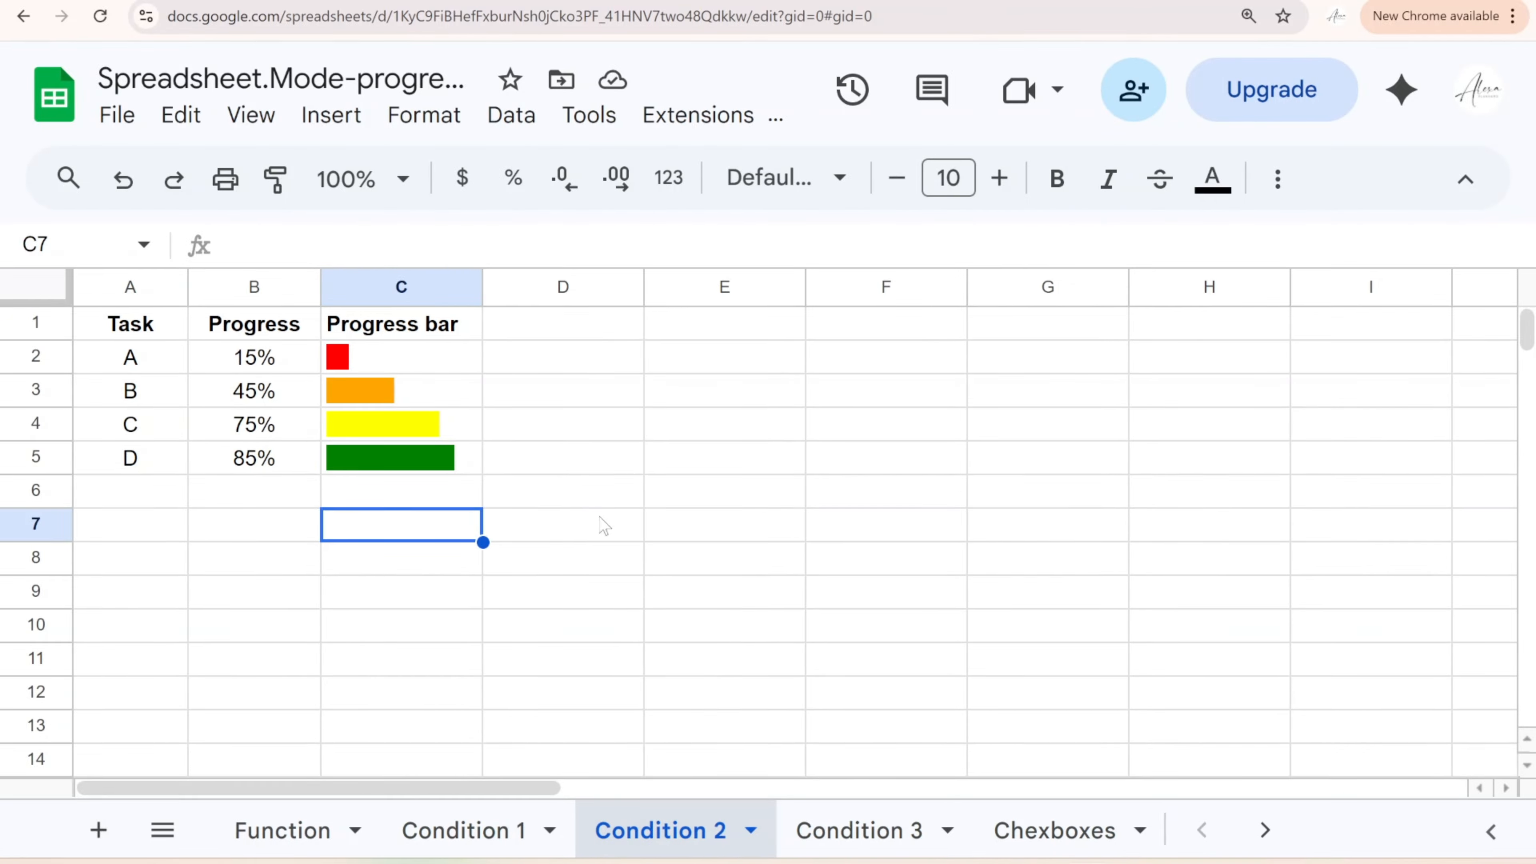
Set Task B's progress in B3 to 55% and Task C's progress in B4 to 80%
{"action": "left_click", "coordinate": [309, 396]}
{"action": "type", "text": "55%"}
{"action": "key", "text": "Return"}
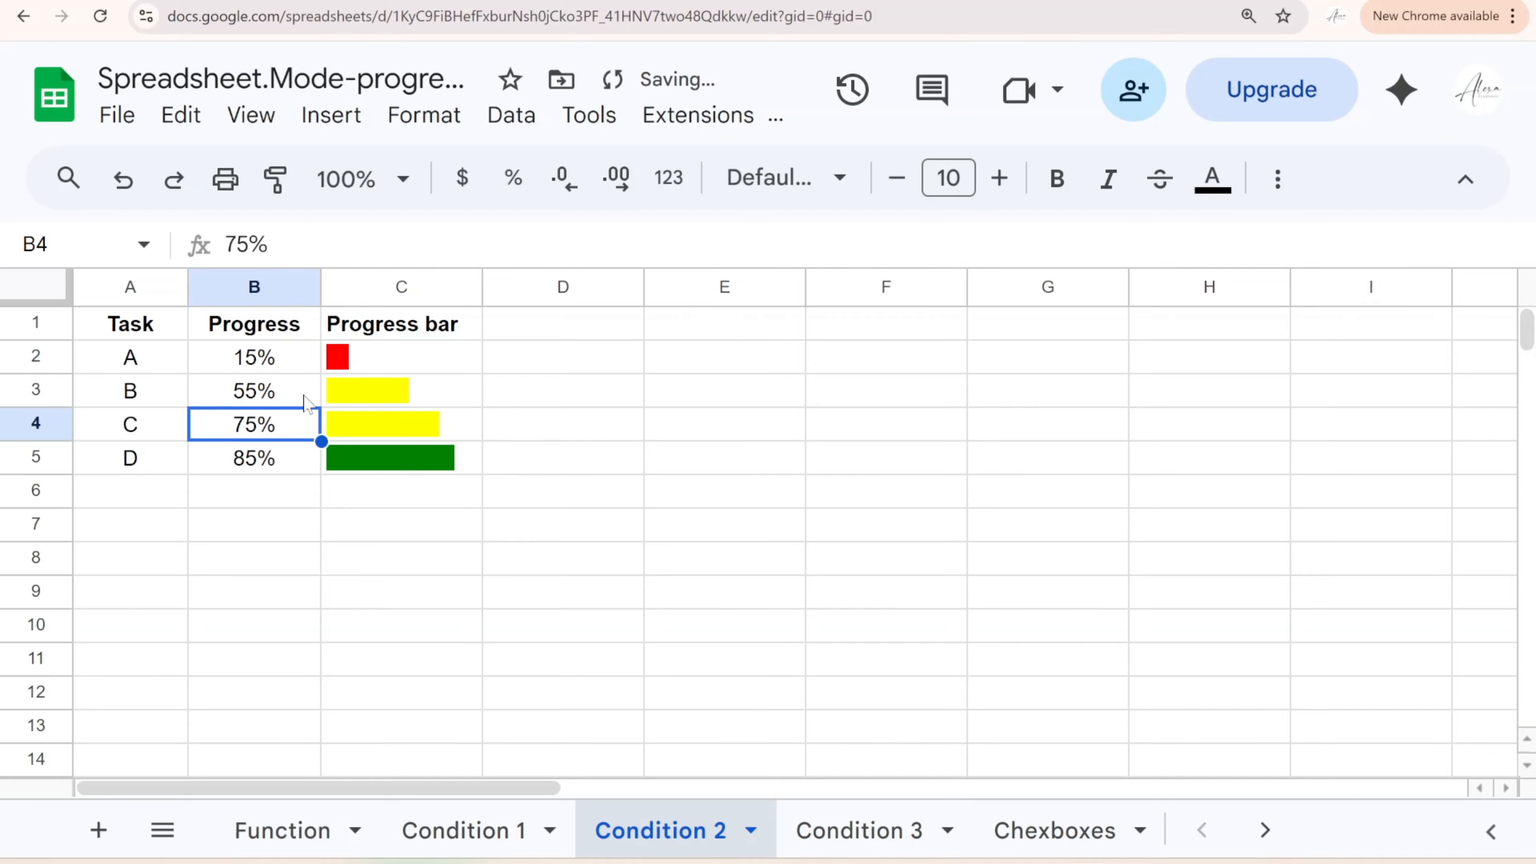
{"action": "double_click", "coordinate": [296, 435]}
{"action": "key", "text": "BackSpace"}
{"action": "key", "text": "BackSpace"}
{"action": "type", "text": "80"}
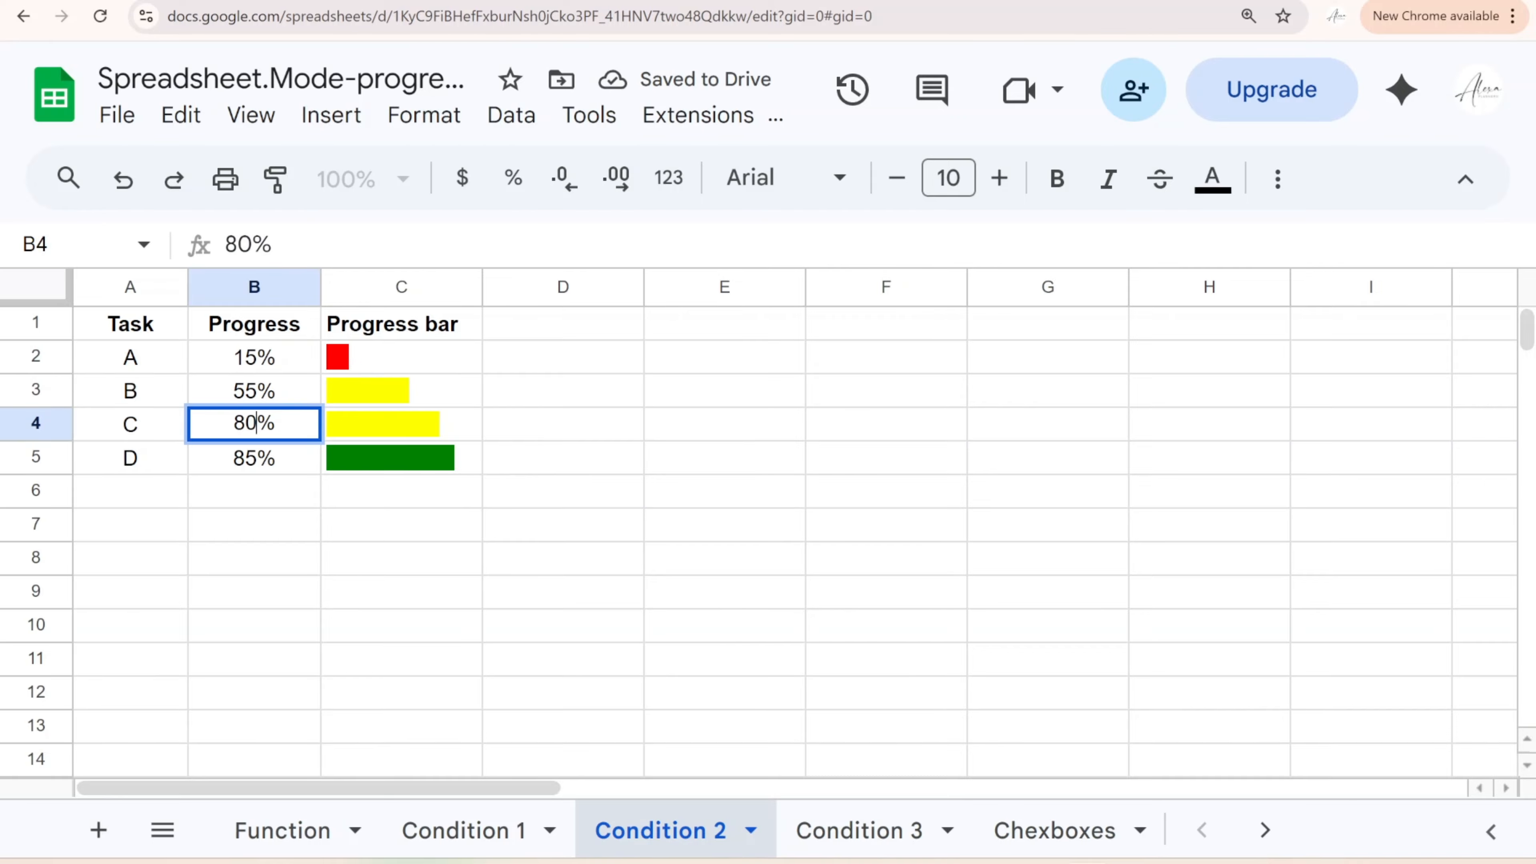
{"action": "key", "text": "Return"}
Undo the two progress changes and the earlier progress bar entries in C2:C5
{"action": "key", "text": "ctrl+z"}
{"action": "key", "text": "ctrl+z"}
{"action": "key", "text": "ctrl+z"}
{"action": "key", "text": "ctrl+z"}
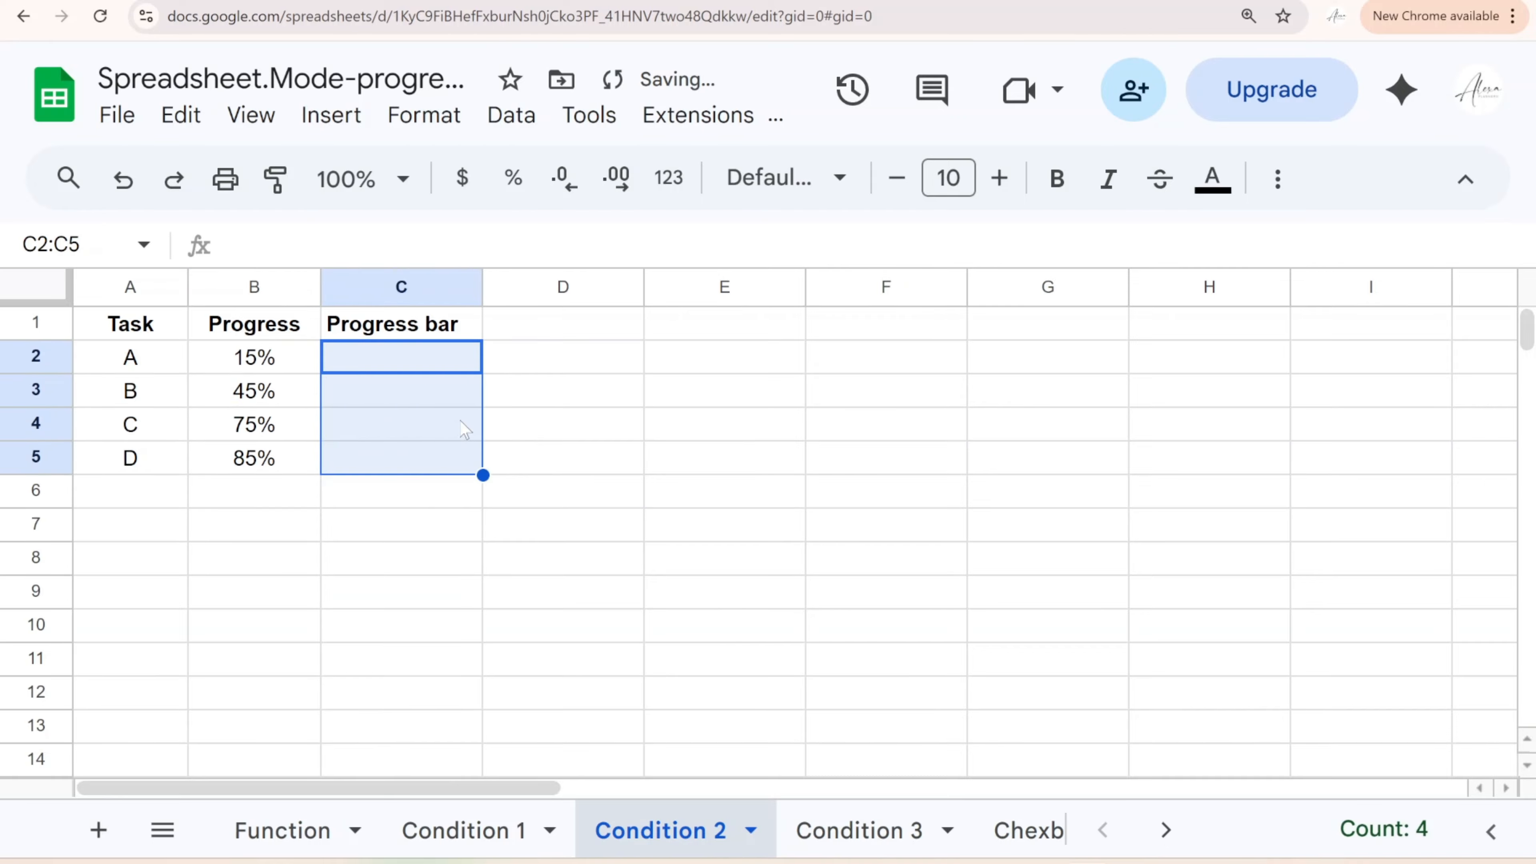
Start a formula in C2 with =SPARKLINE(B2,{ and break to a new line
{"action": "left_click", "coordinate": [437, 363]}
{"action": "type", "text": "=spa"}
{"action": "key", "text": "Tab"}
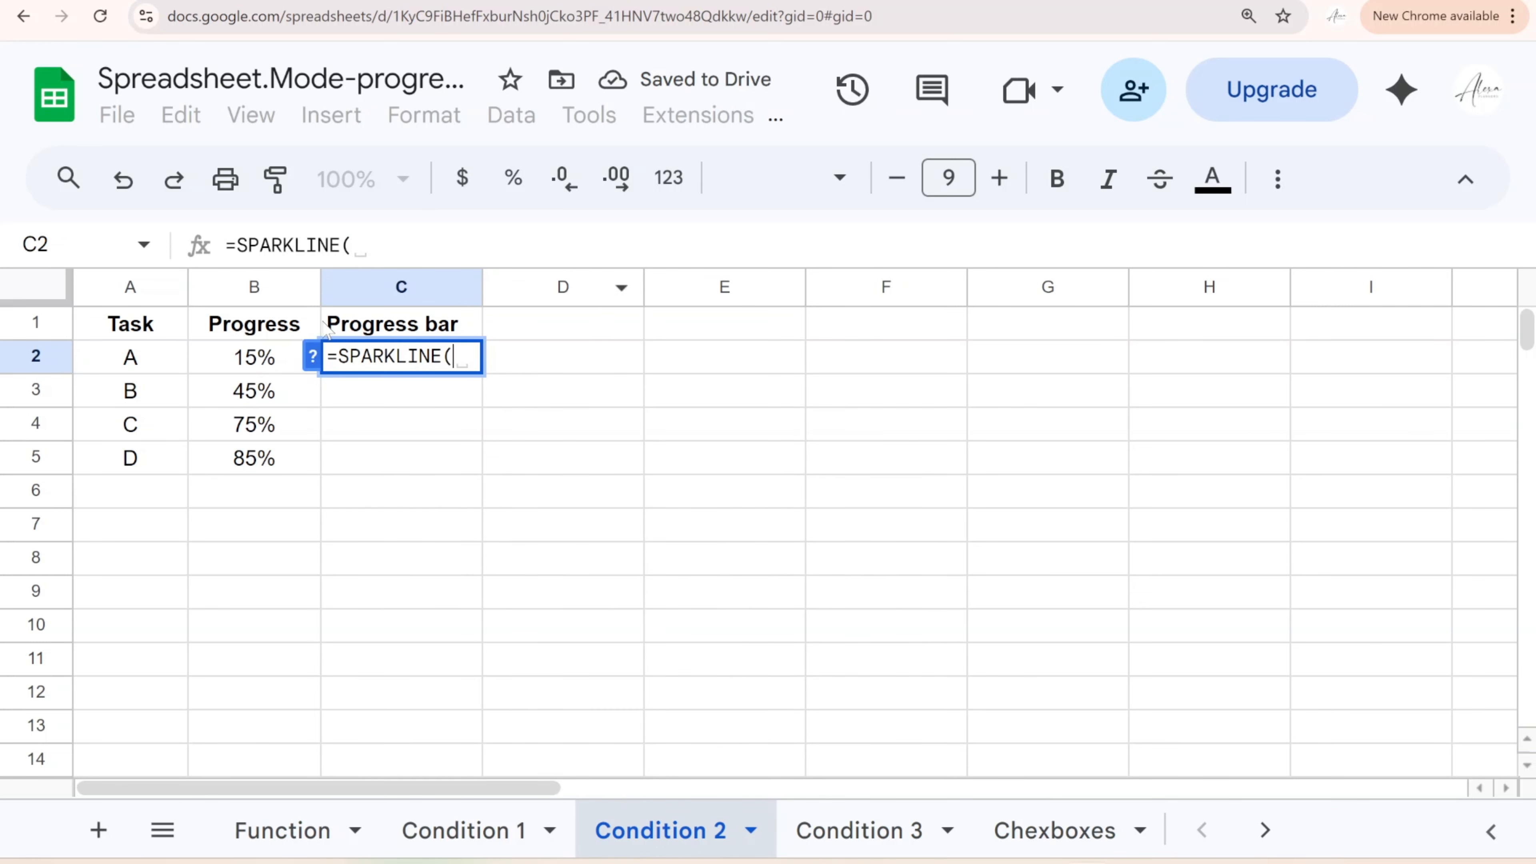
{"action": "key", "text": "Left"}
{"action": "type", "text": ",{"}
{"action": "key", "text": "alt+Return"}
Add the options "charttype","bar"; and "max",1; on separate lines of C2's formula
{"action": "type", "text": "\"charttype"}
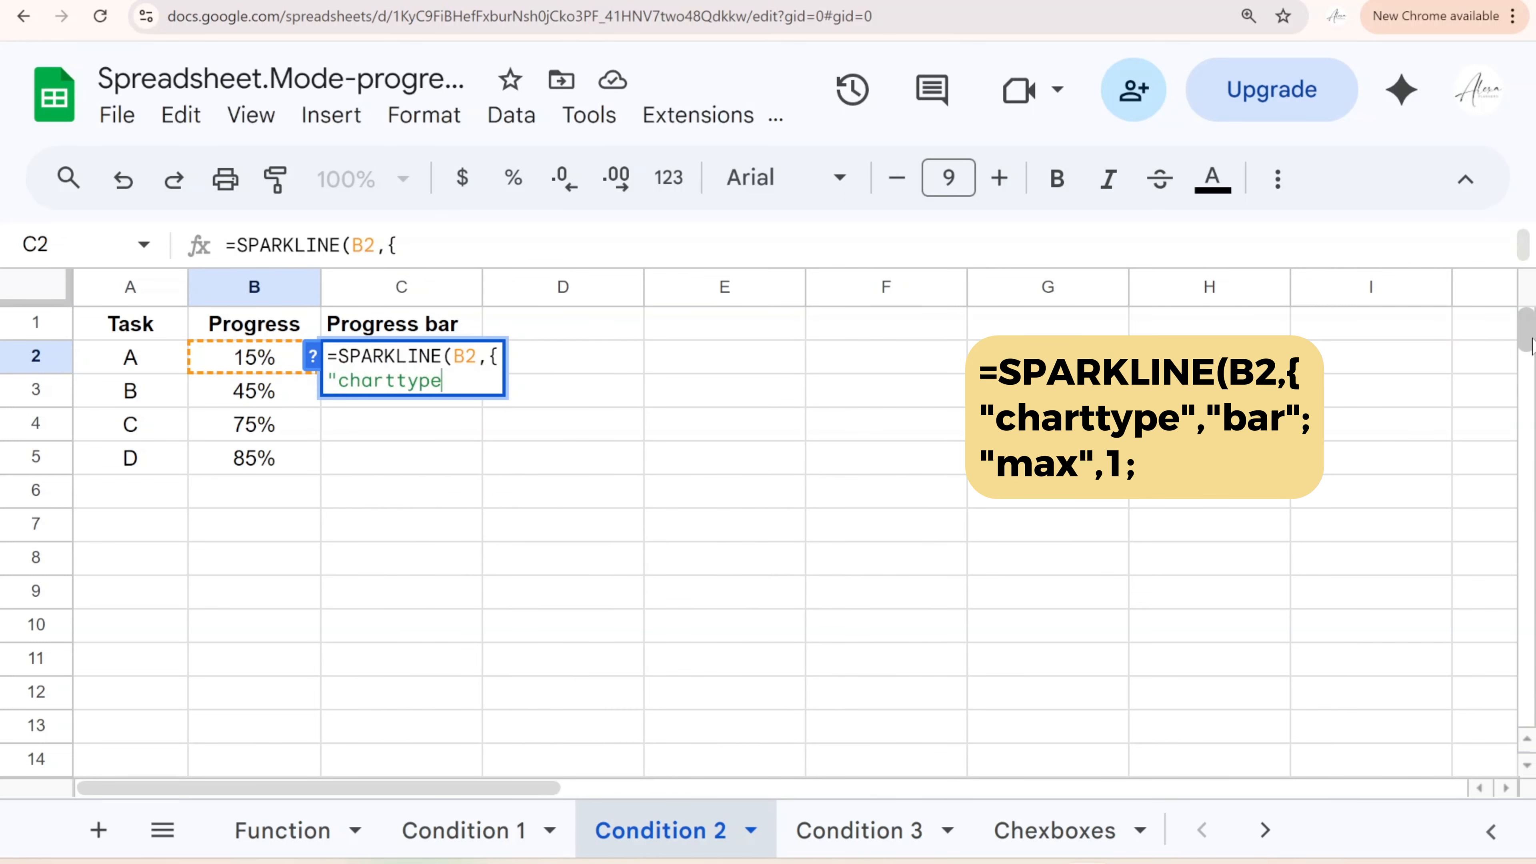
{"action": "type", "text": "\",\"bar\";"}
{"action": "key", "text": "alt+Return"}
{"action": "type", "text": "\"m"}
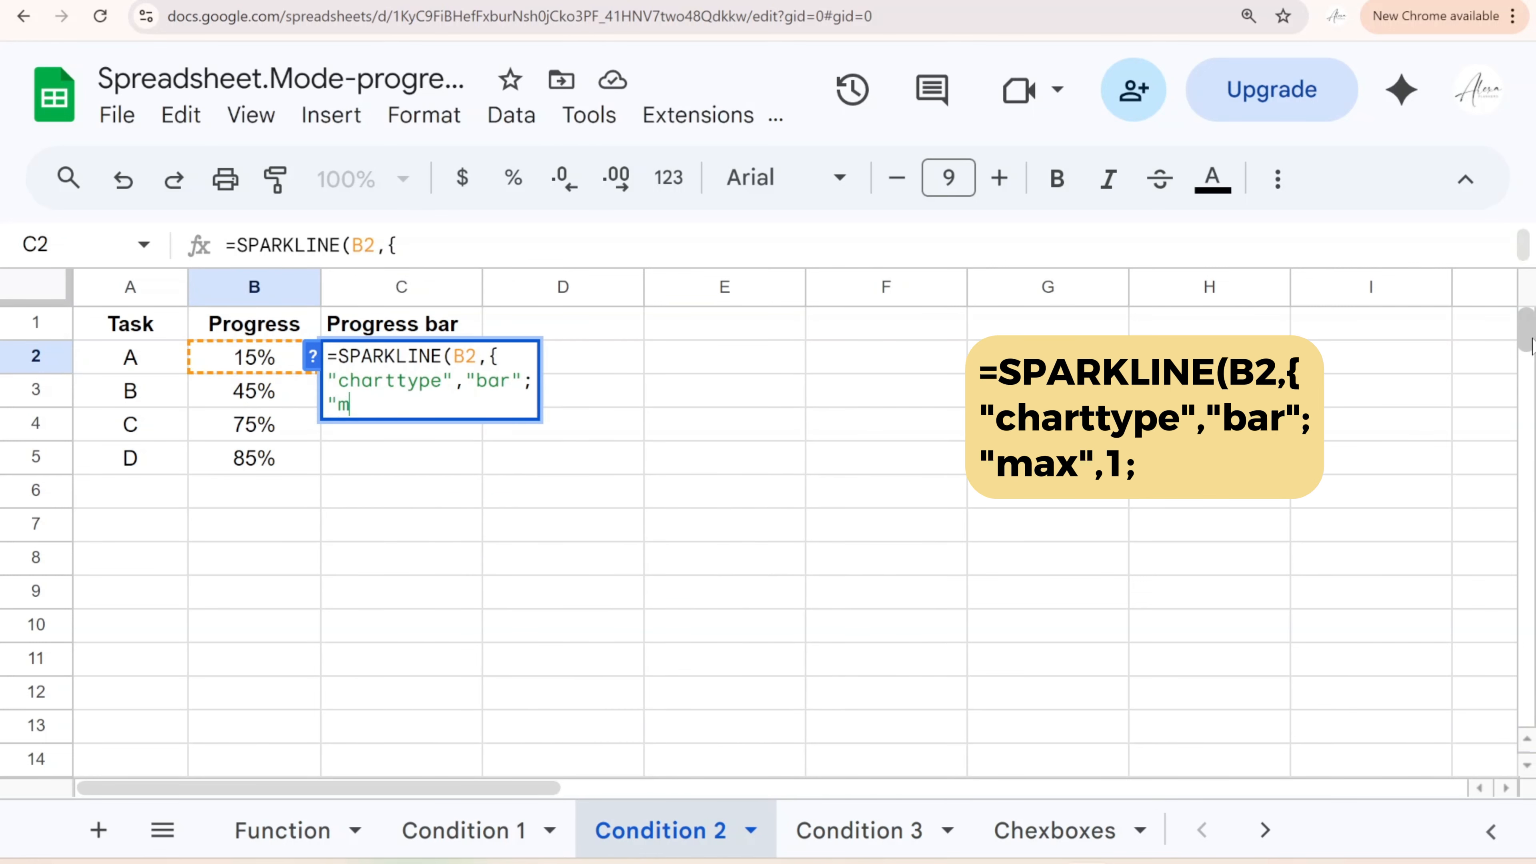
{"action": "type", "text": "ax\",1;"}
{"action": "key", "text": "alt+Return"}
Add the option "color1", IFS( to C2's formula, with B2<0.2,"red", as its first condition on a new line
{"action": "type", "text": "\"co"}
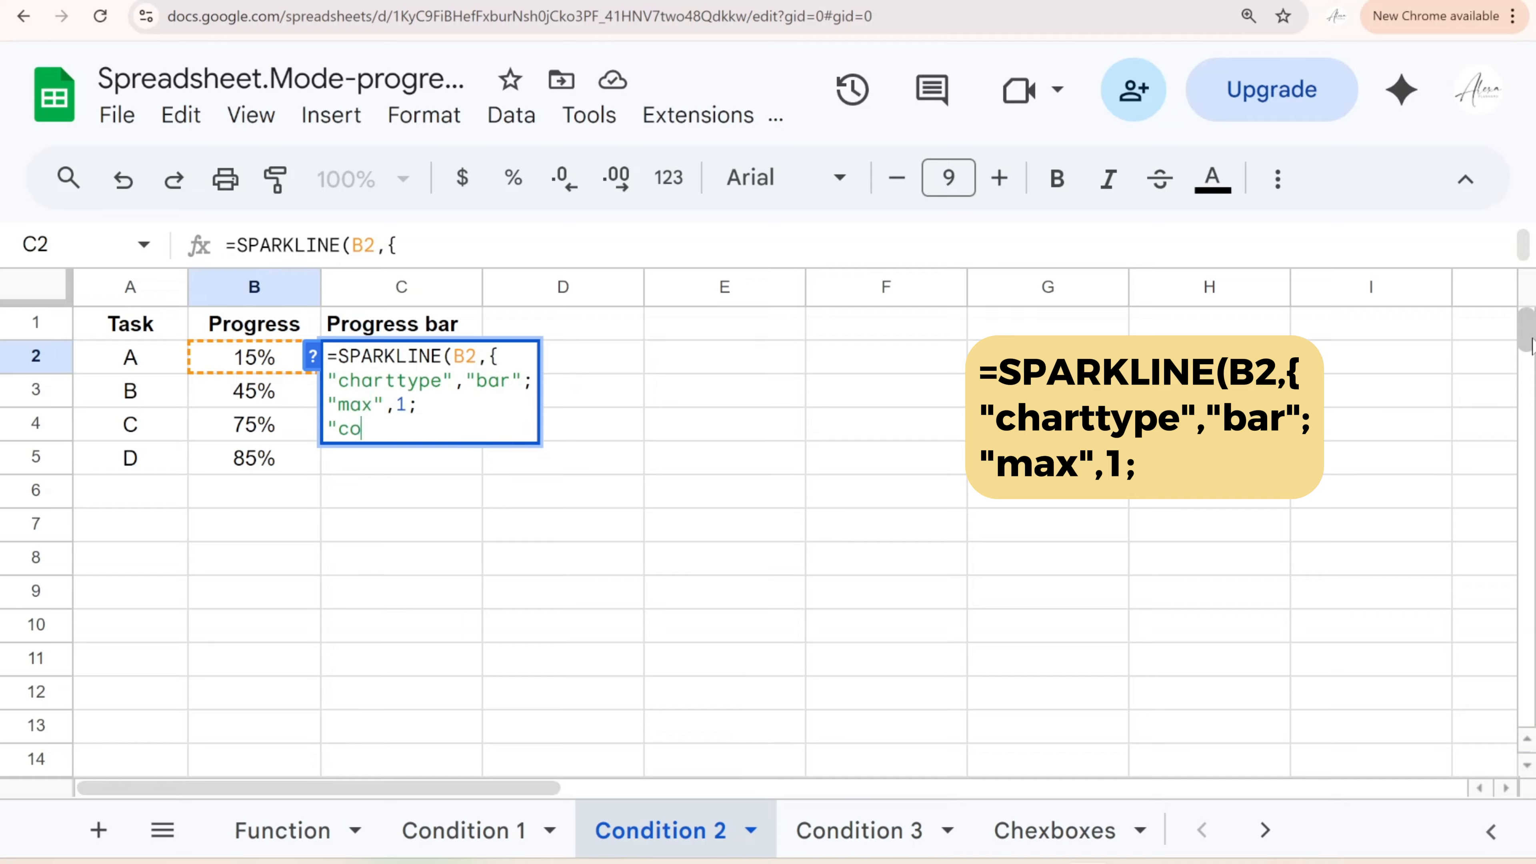
{"action": "type", "text": "lor1\",if"}
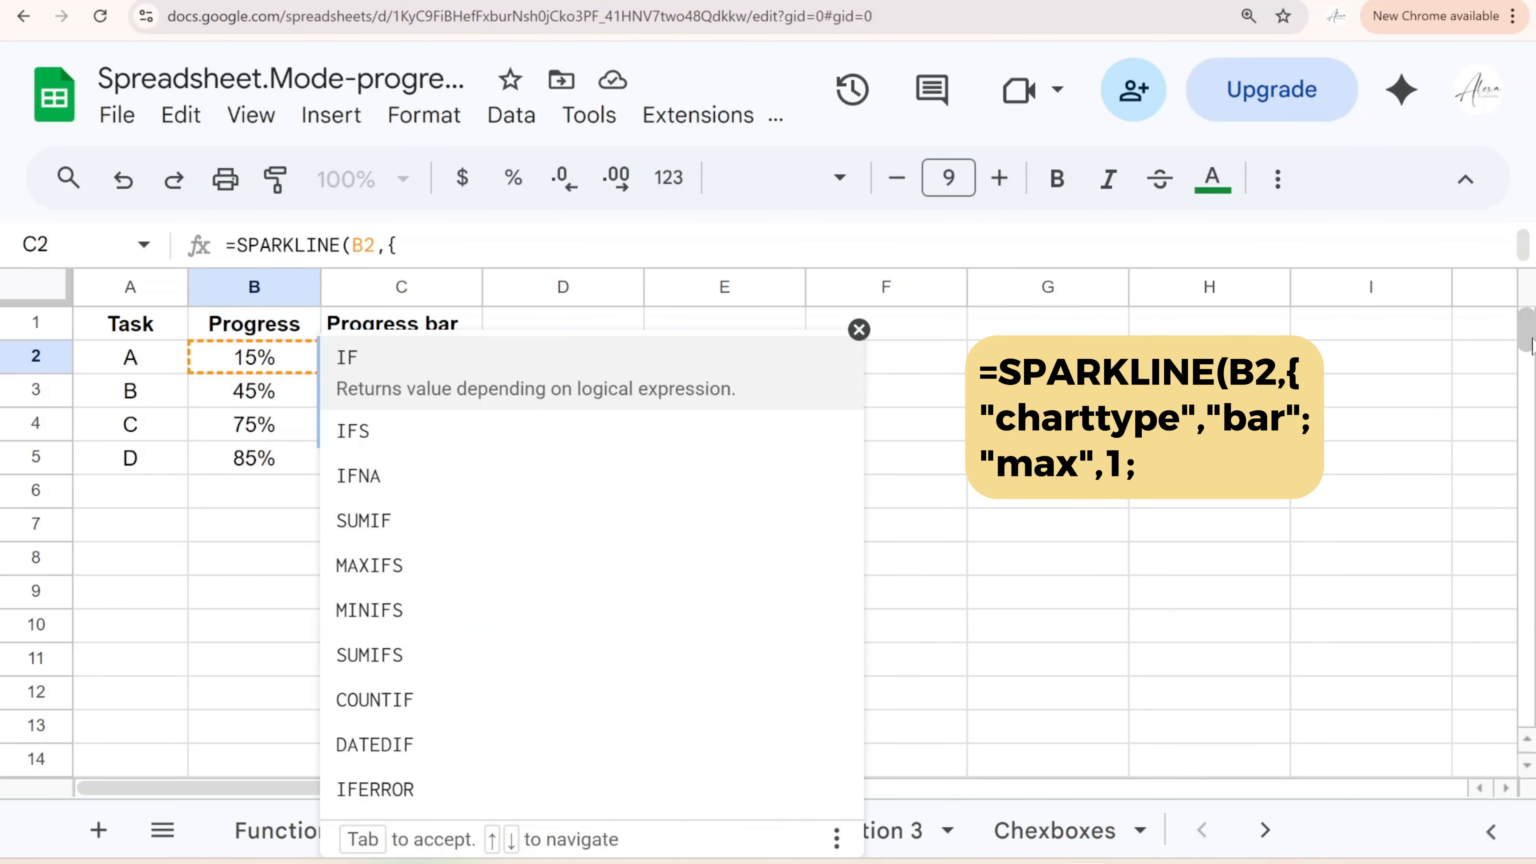
{"action": "type", "text": "s"}
{"action": "key", "text": "Tab"}
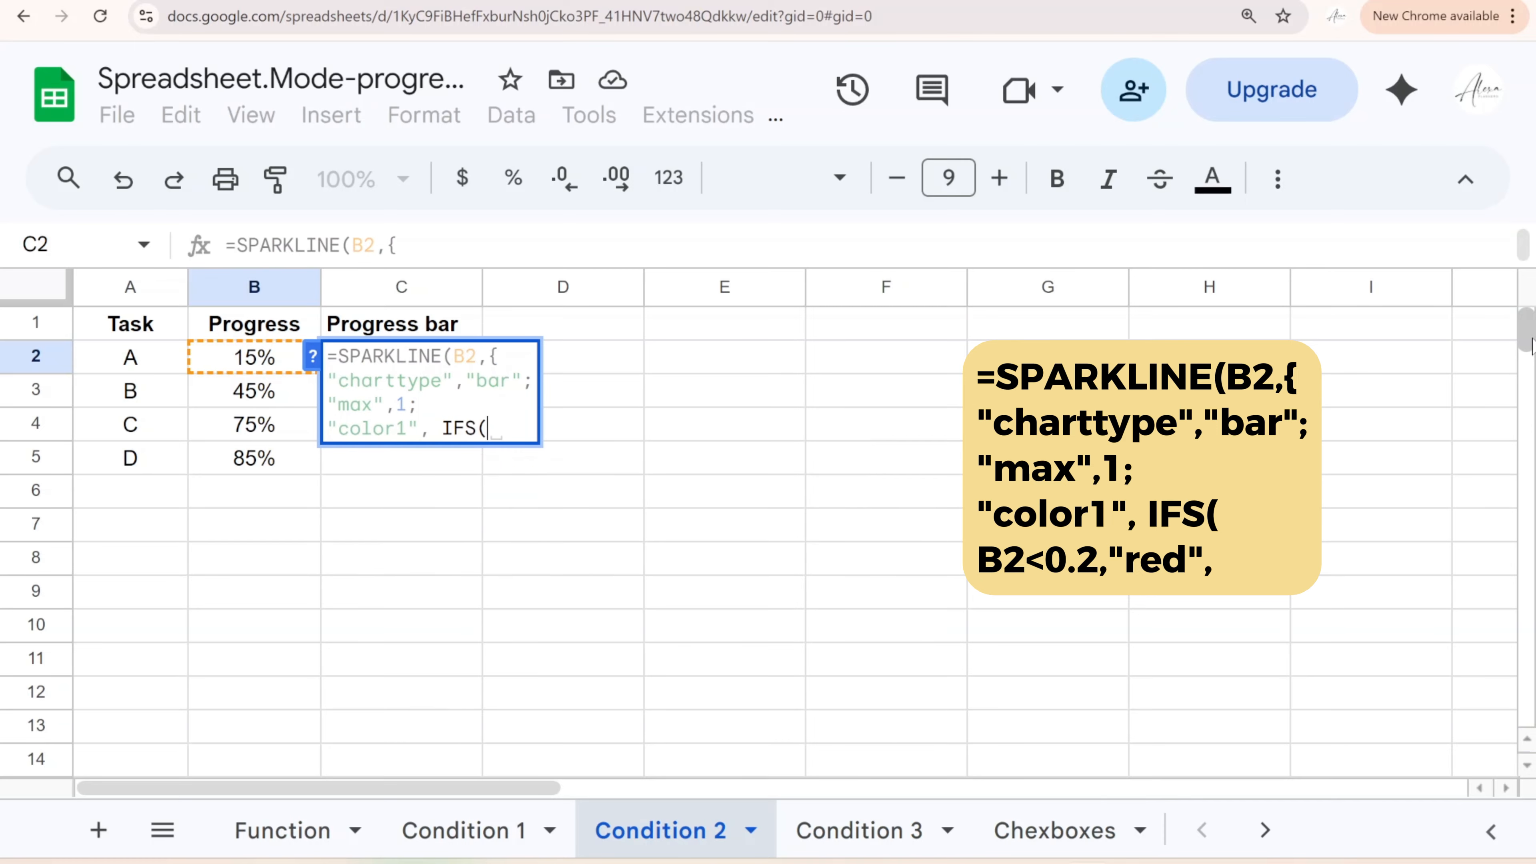
{"action": "key", "text": "alt+Return"}
{"action": "type", "text": "B2"}
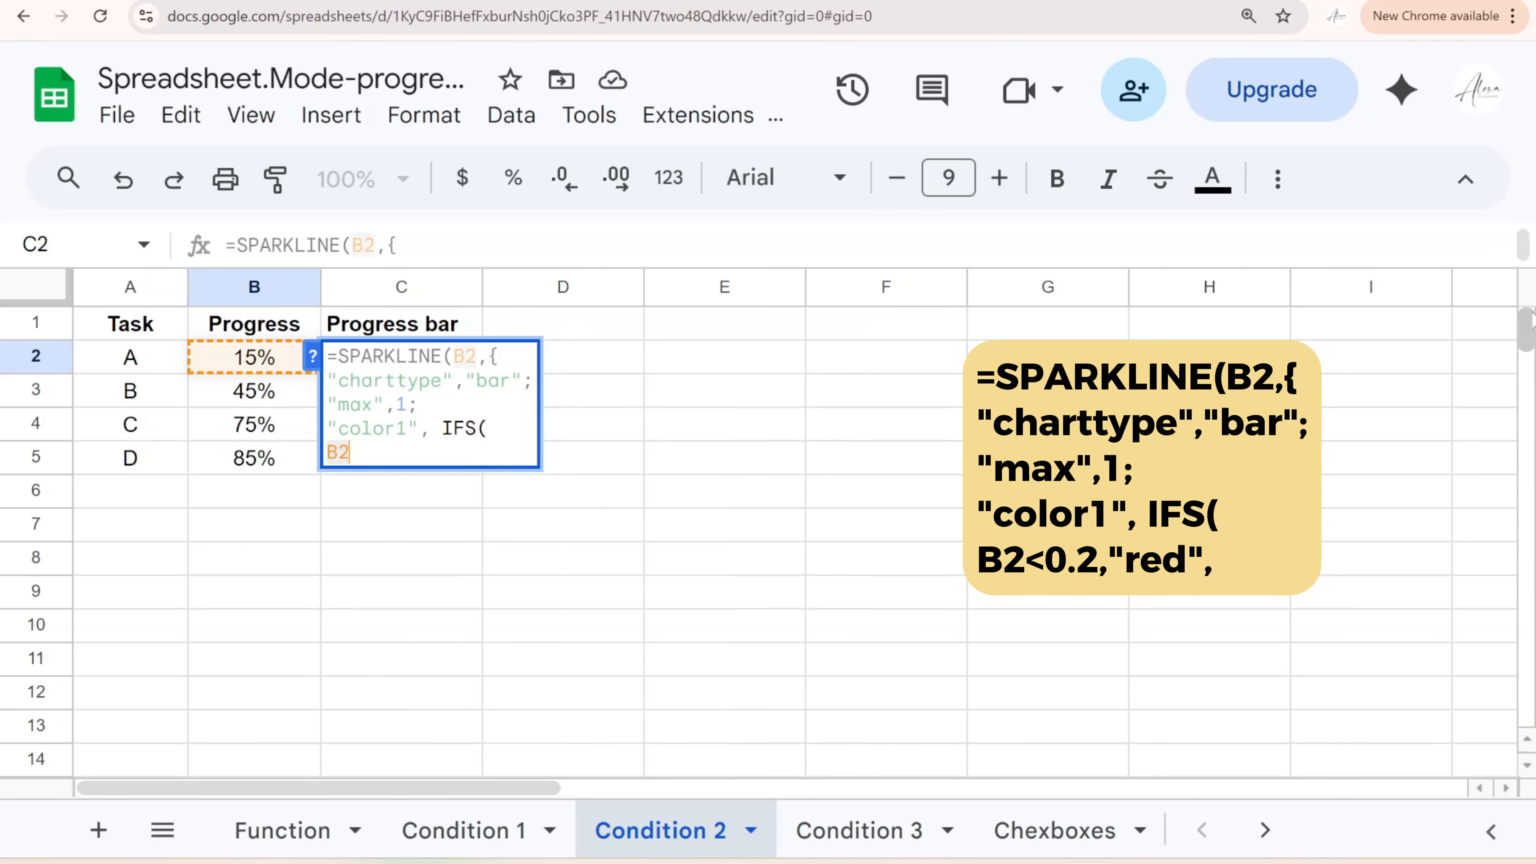
{"action": "type", "text": "<0.2"}
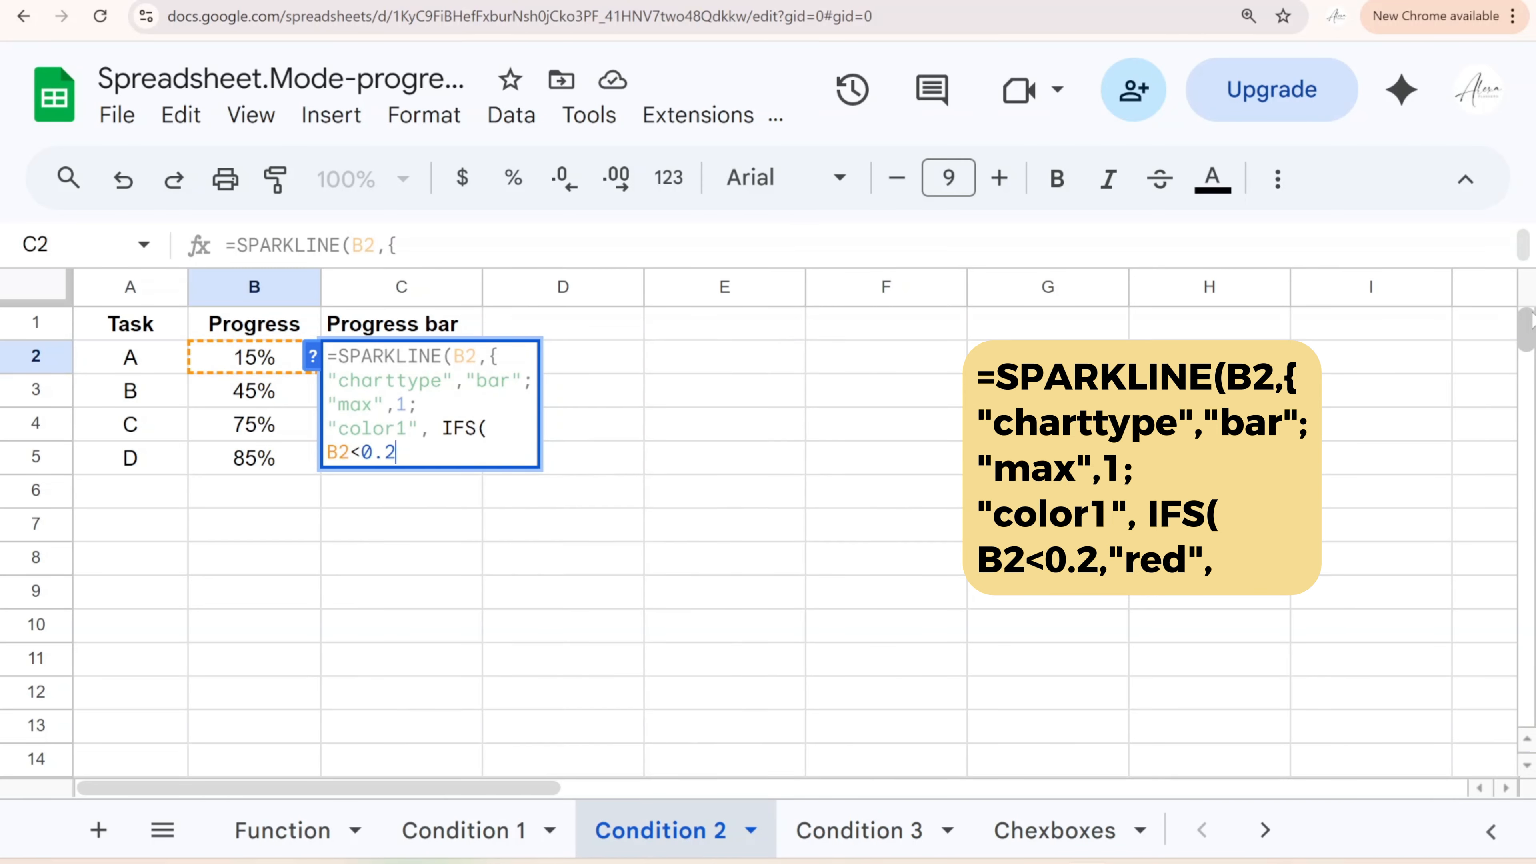
{"action": "type", "text": ","}
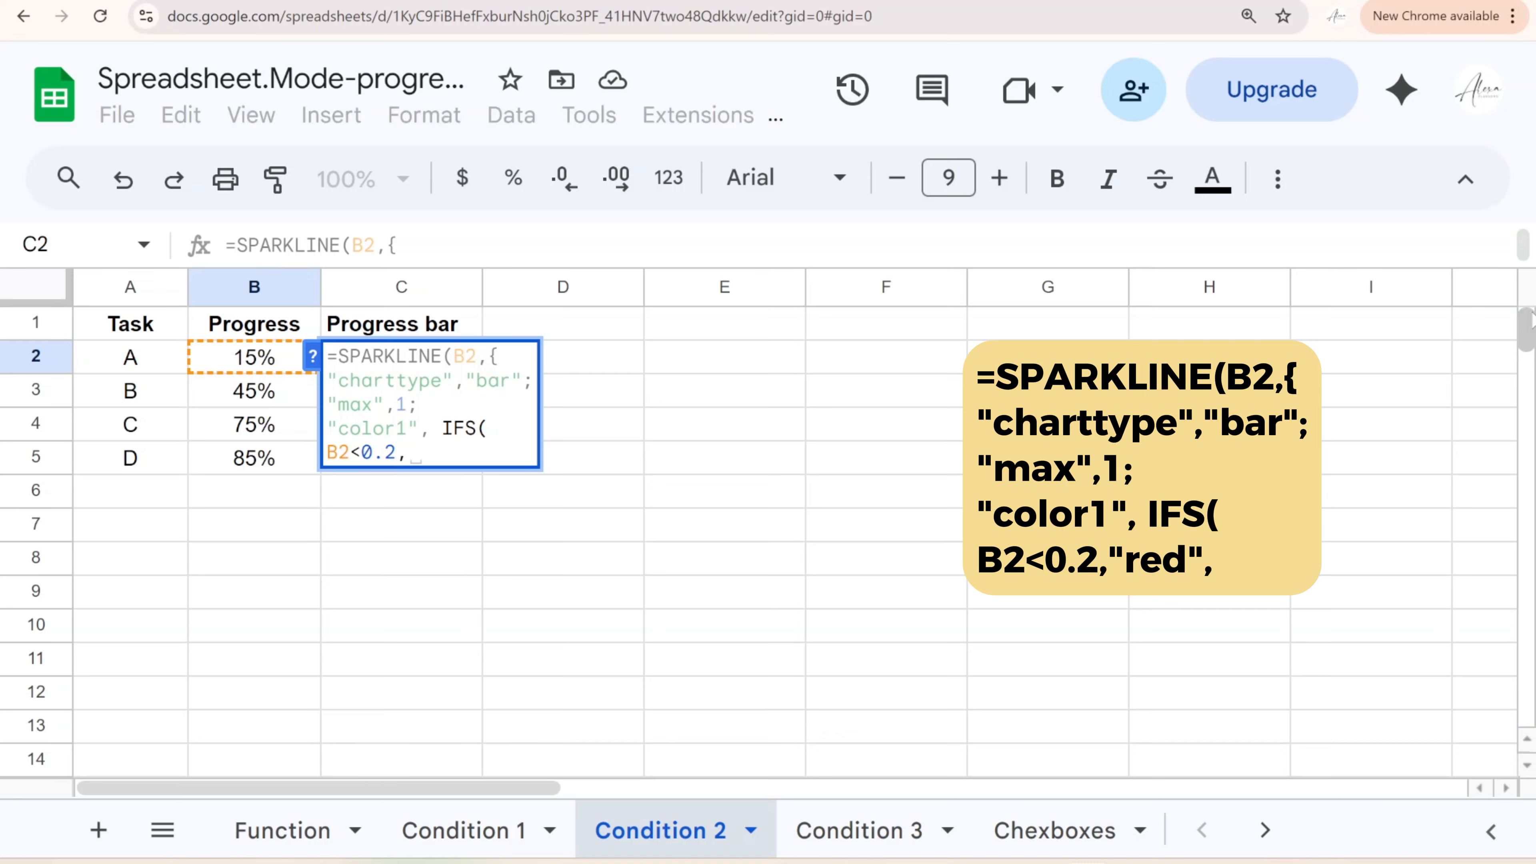
{"action": "type", "text": "\"red"}
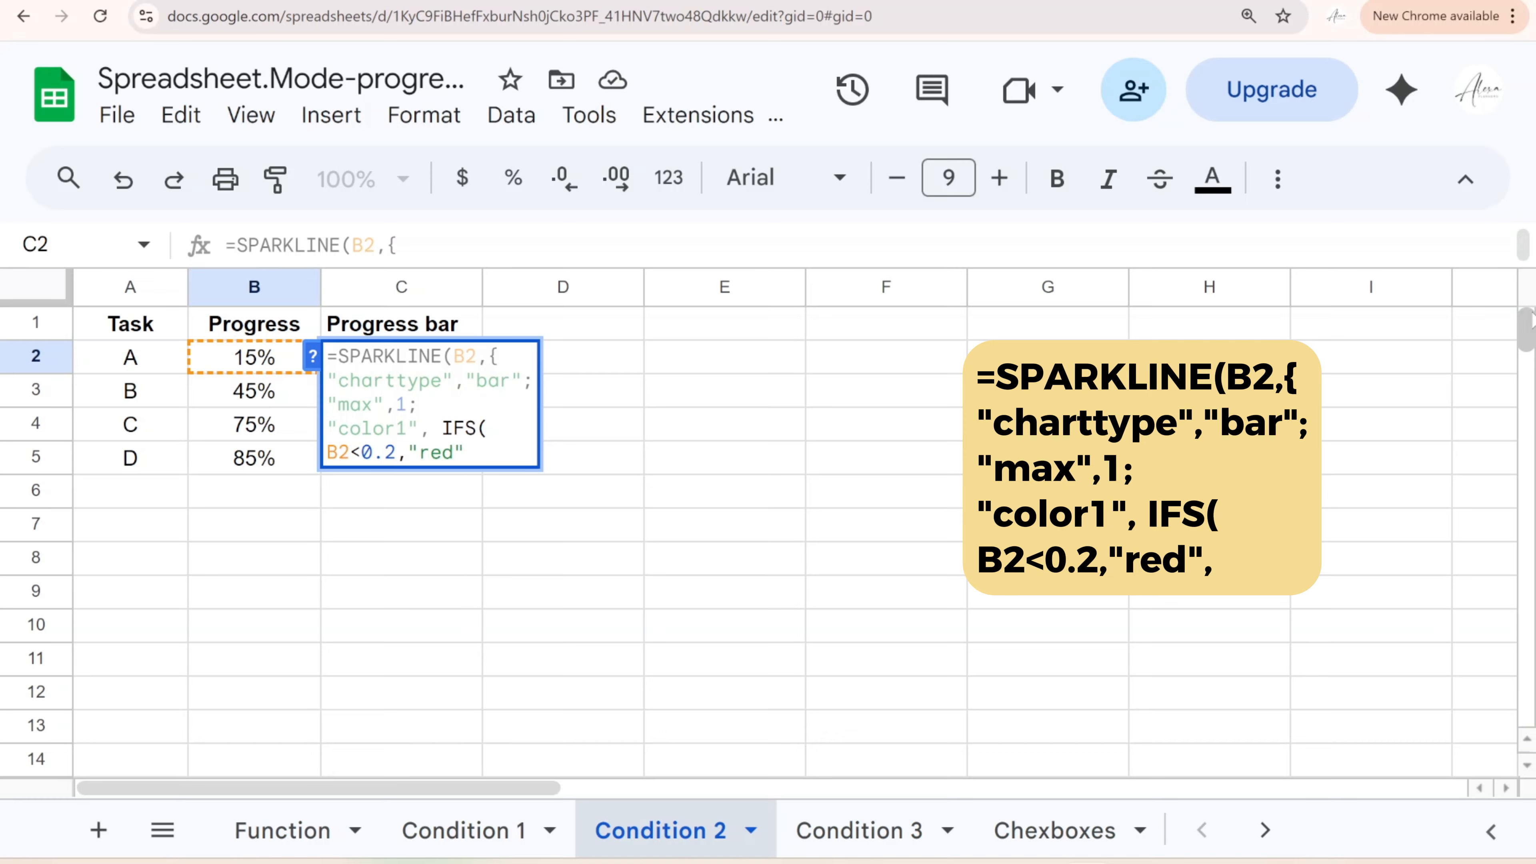
{"action": "type", "text": "\","}
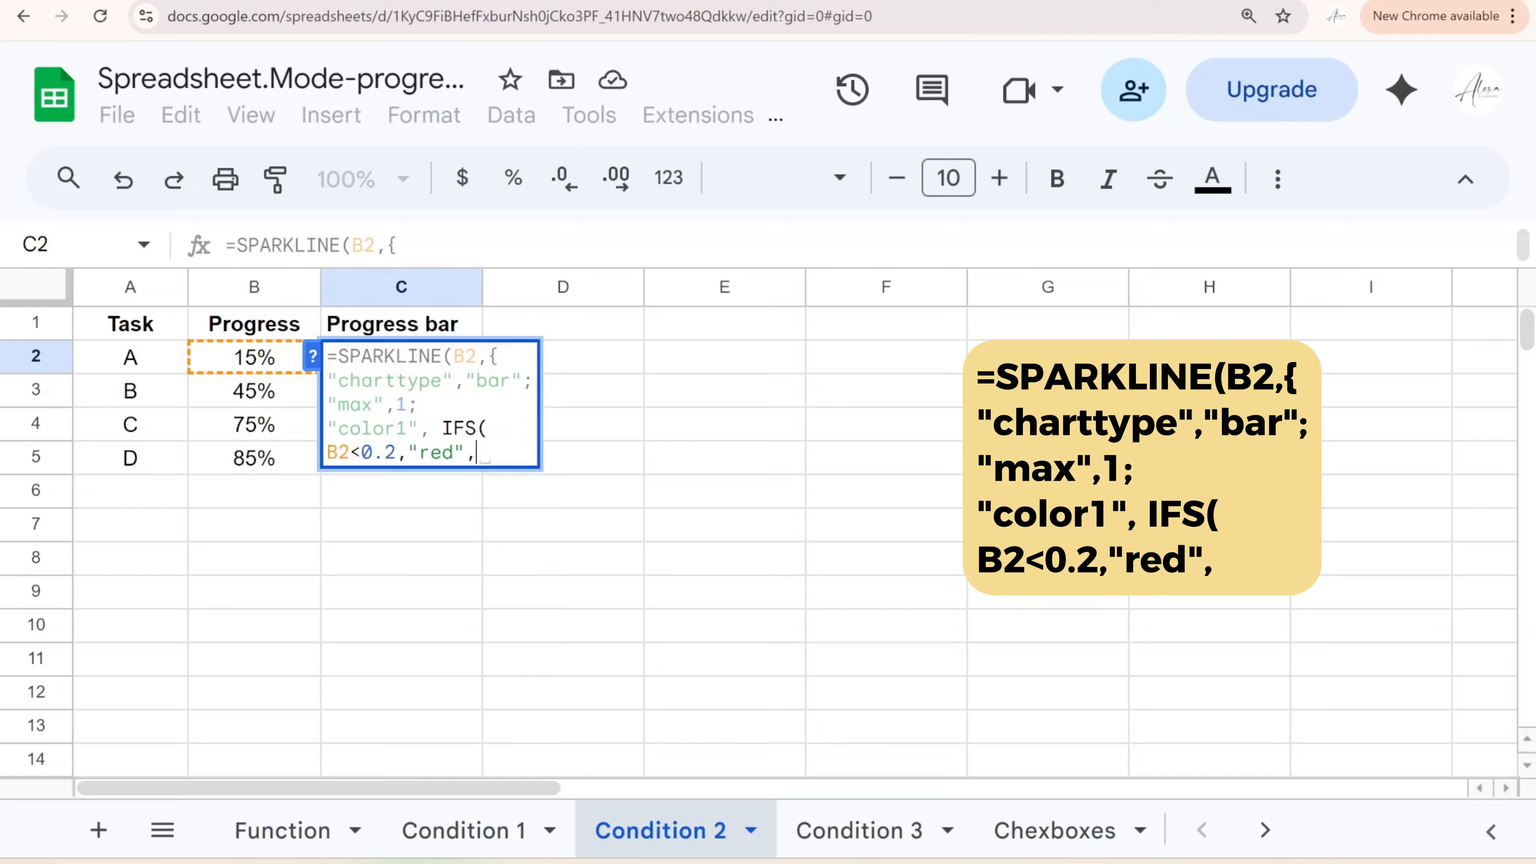
Add the conditions B2<0.5,"orange", and B2<0.8,"yellow", to the IFS function on separate lines
{"action": "key", "text": "ctrl+Return"}
{"action": "type", "text": "B2<"}
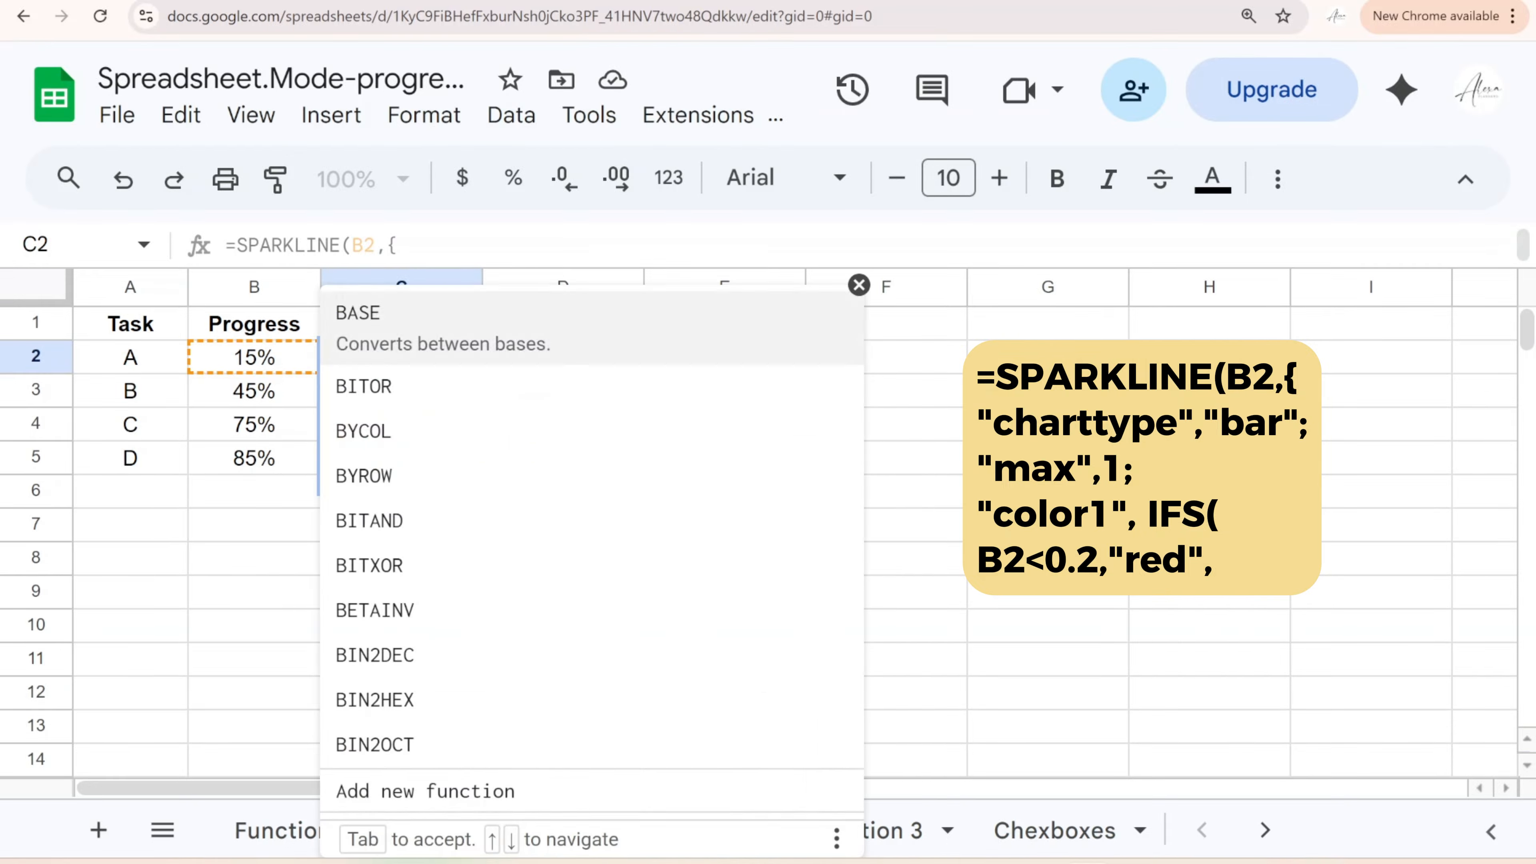
{"action": "type", "text": "0"}
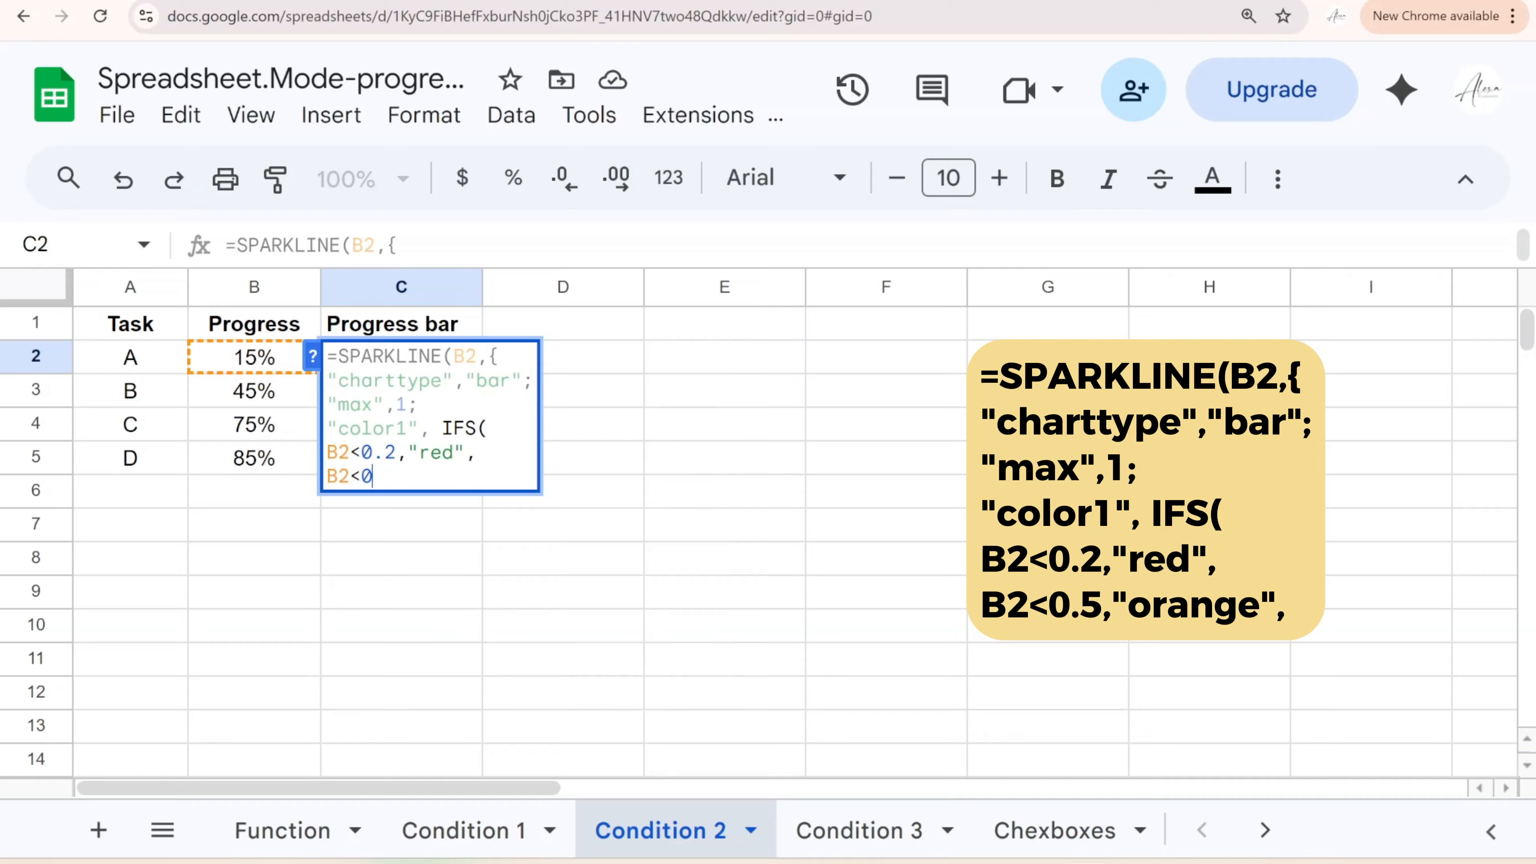
{"action": "type", "text": ".5,\"orange\", "}
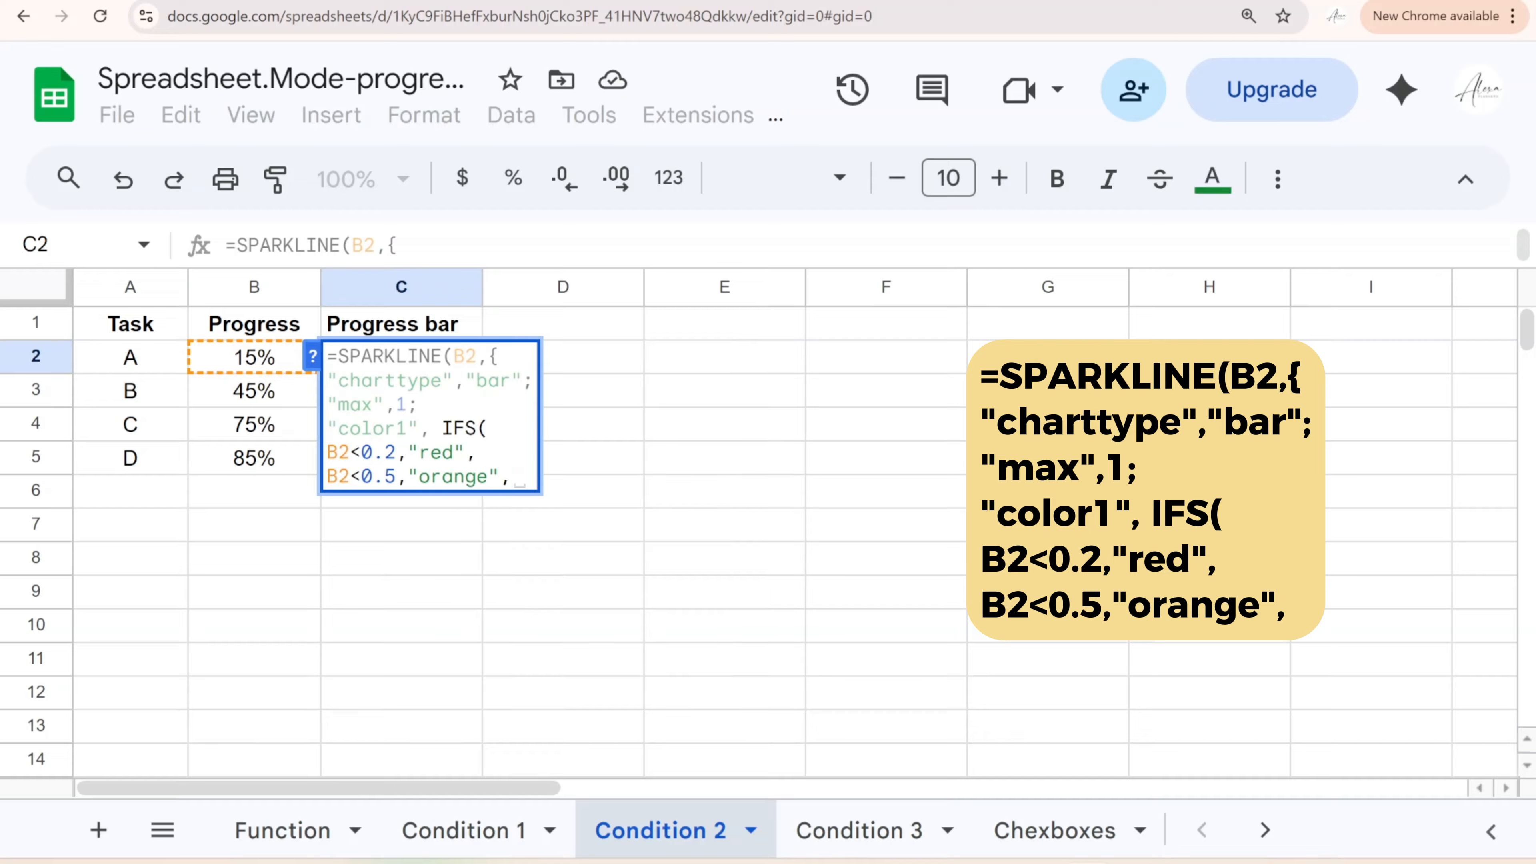
{"action": "type", "text": "B2<"}
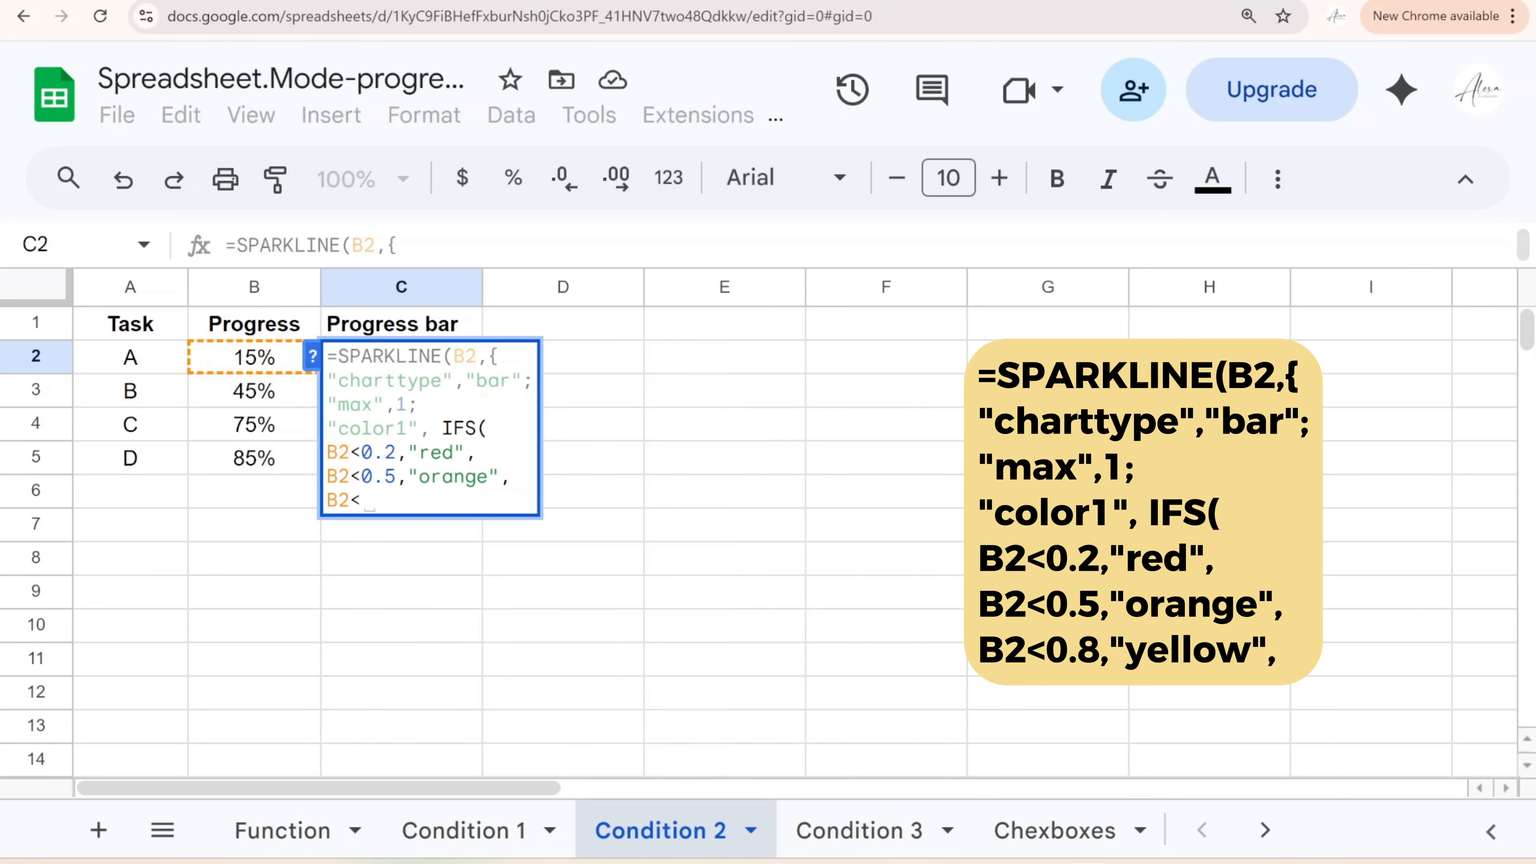
{"action": "type", "text": "0.8,\"yellow\""}
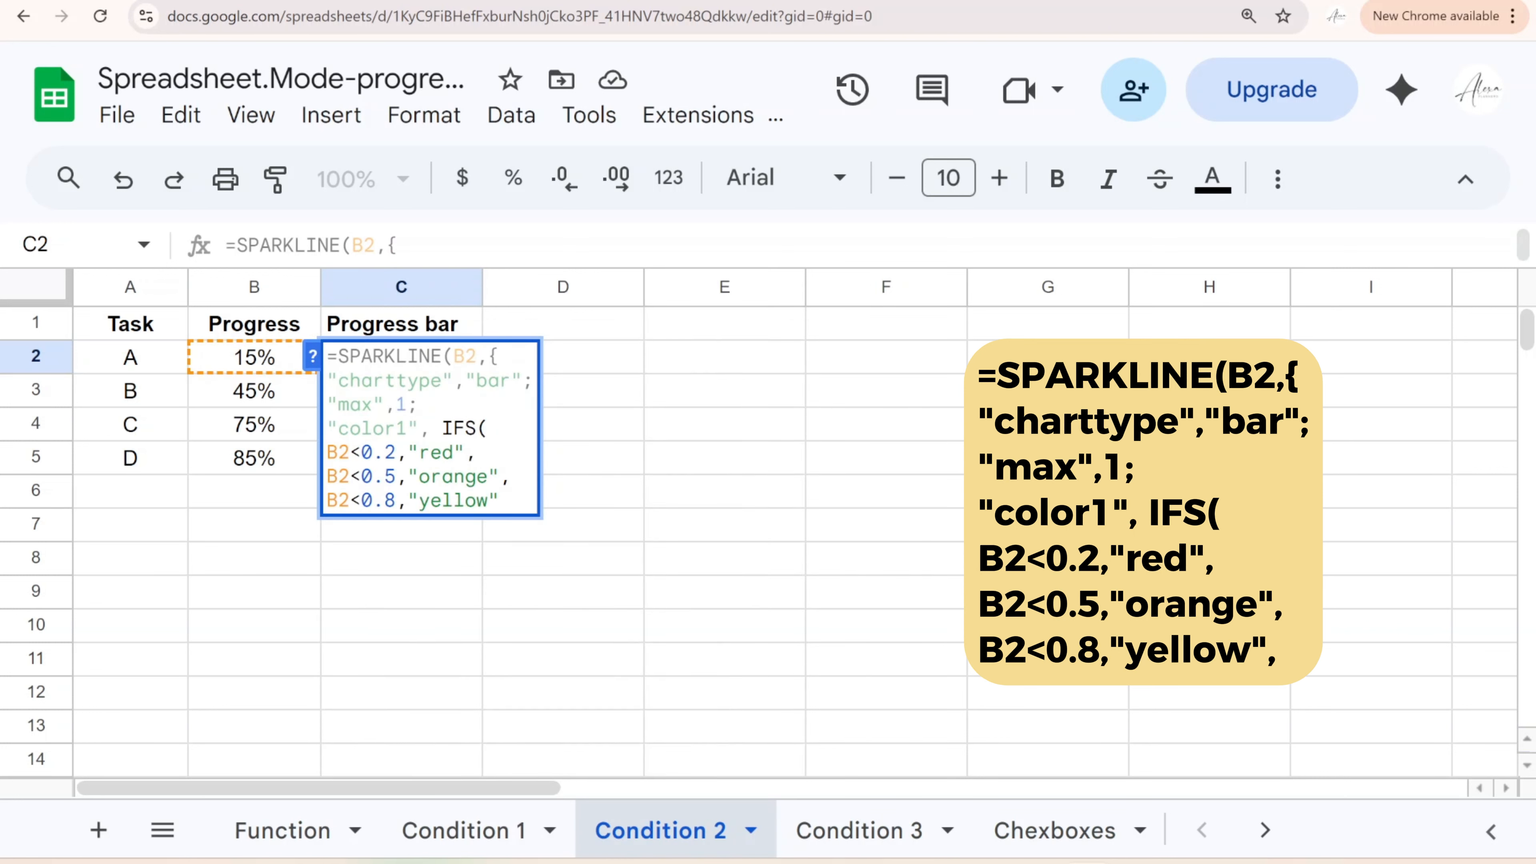
{"action": "type", "text": ","}
Finish the IFS function with the fallback TRUE,"green") on a new line
{"action": "key", "text": "ctrl+Return"}
{"action": "type", "text": "TRUE"}
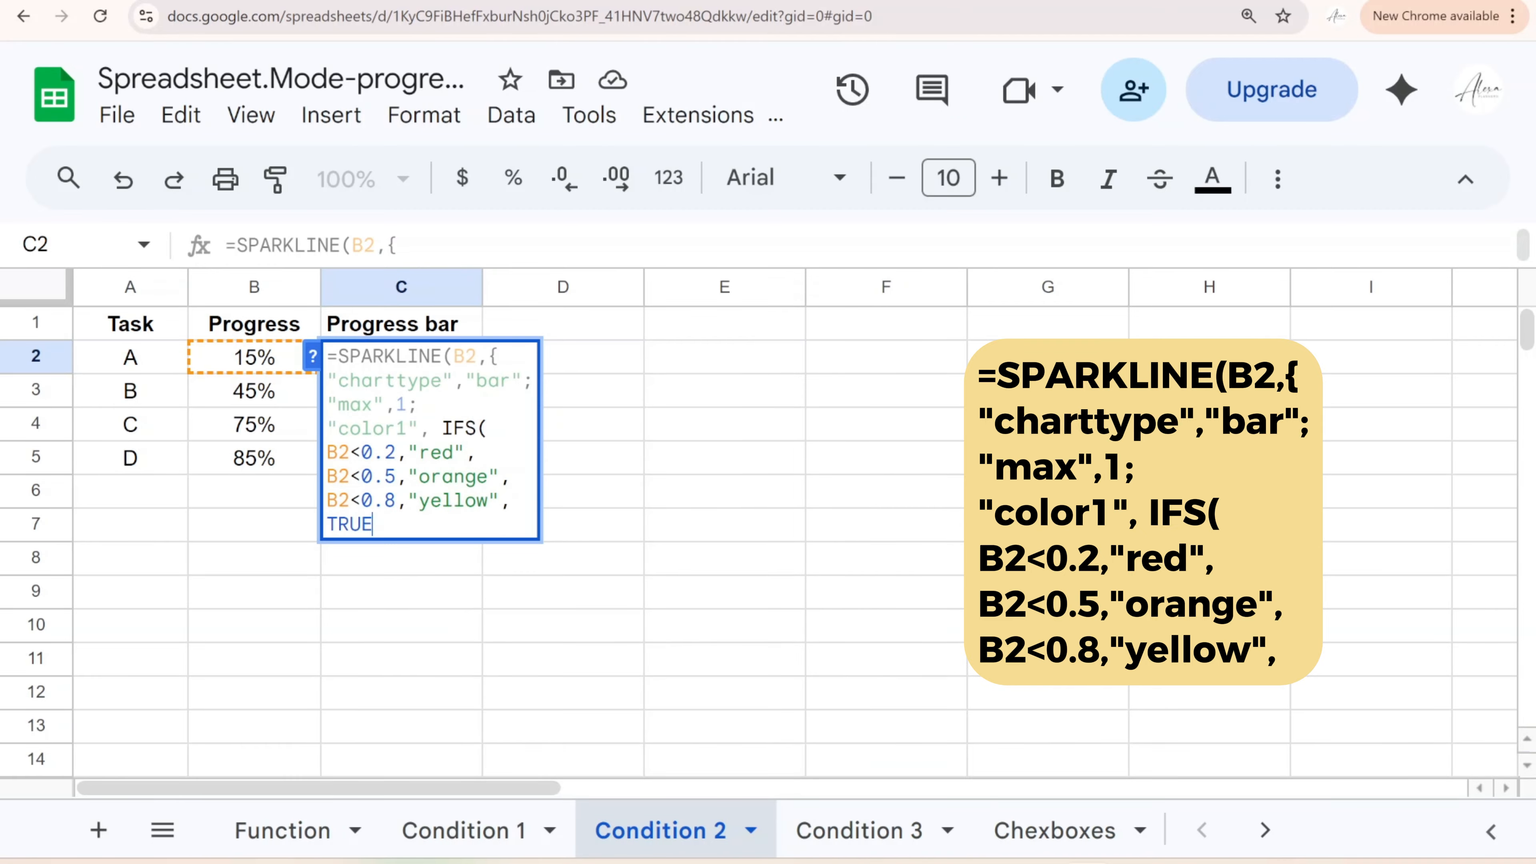
{"action": "type", "text": ",\"green"}
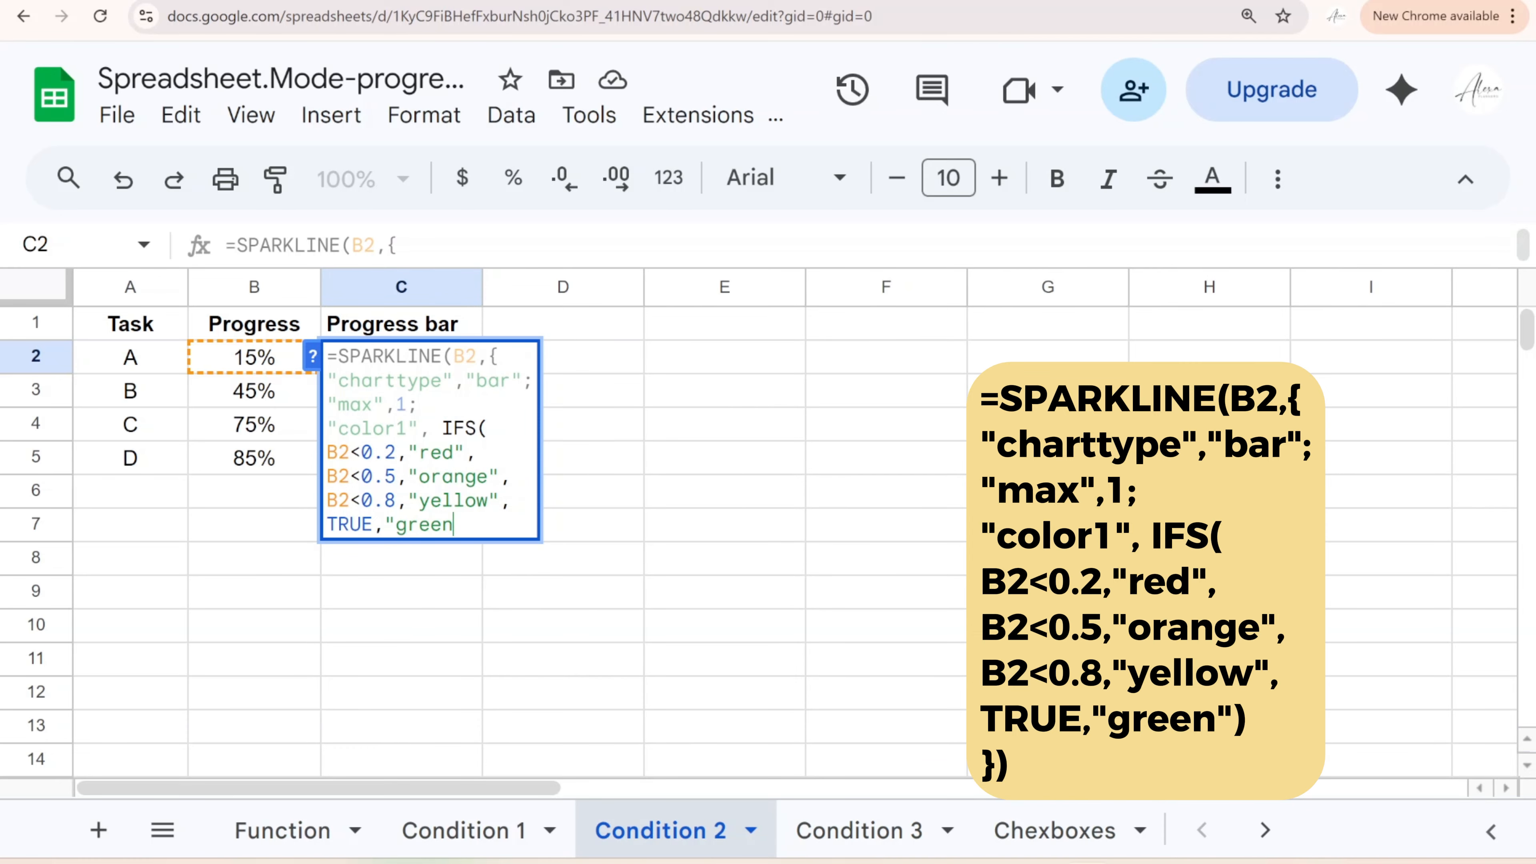
{"action": "type", "text": "\")"}
Close C2's formula with }) on a new line, enter it, and fill it down through C5
{"action": "key", "text": "ctrl+Return"}
{"action": "type", "text": "})"}
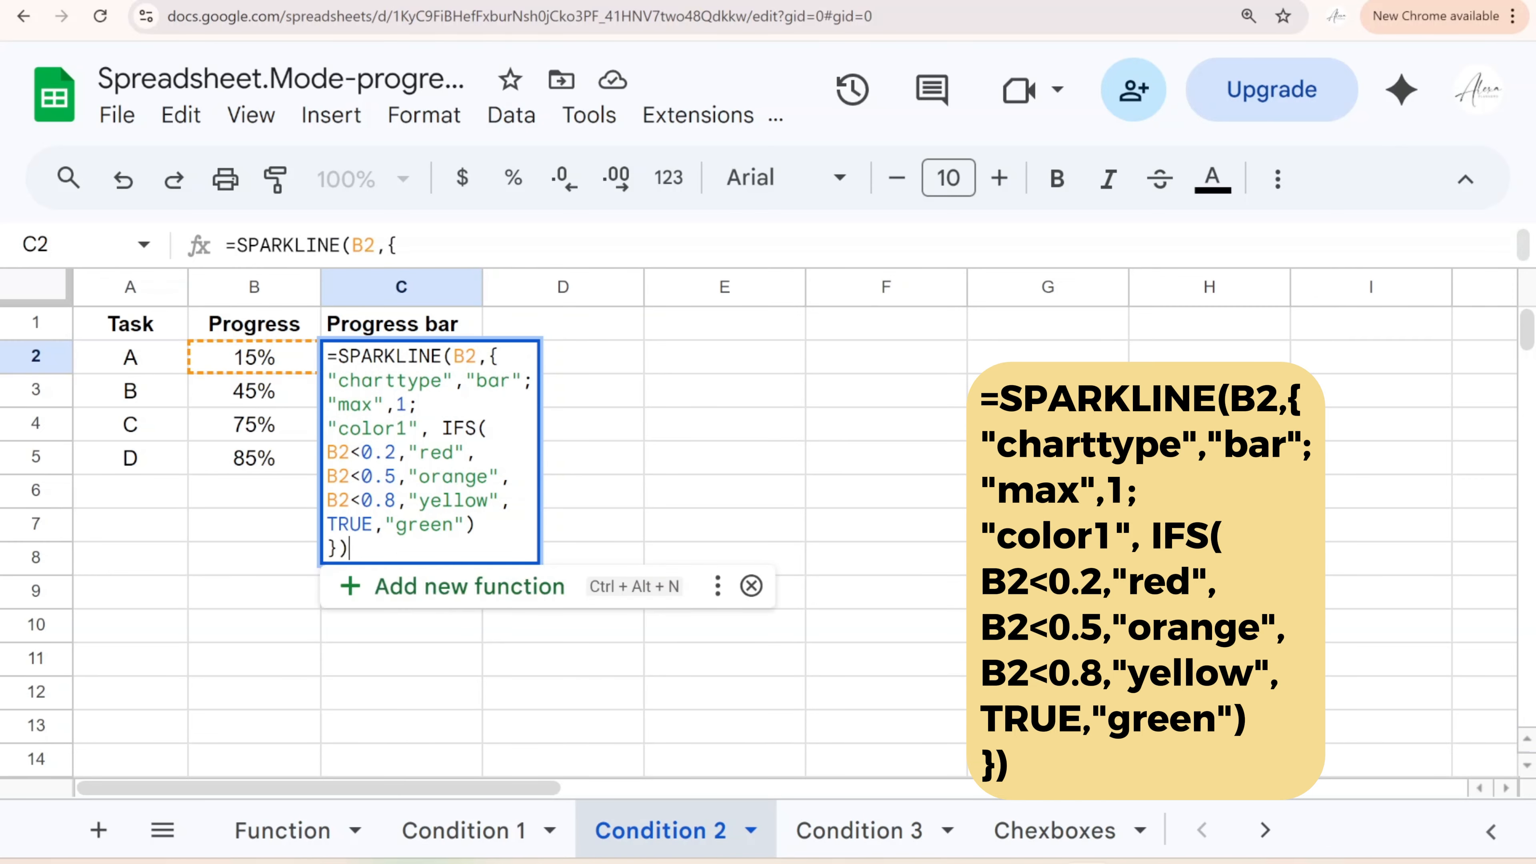
{"action": "key", "text": "Return"}
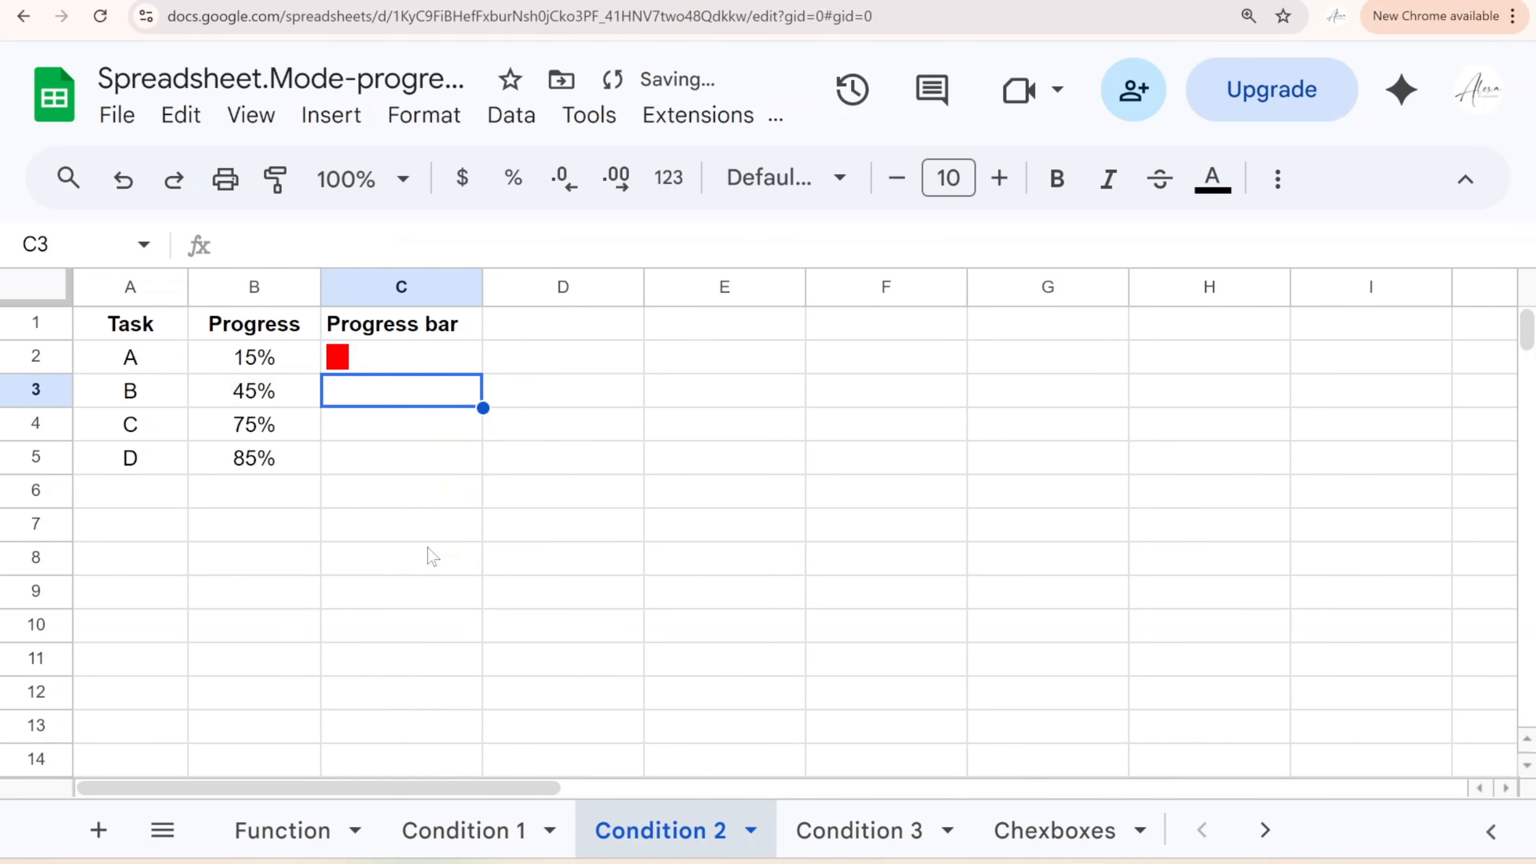
{"action": "left_click", "coordinate": [444, 366]}
{"action": "left_click_drag", "start_coordinate": [482, 375], "coordinate": [481, 473]}
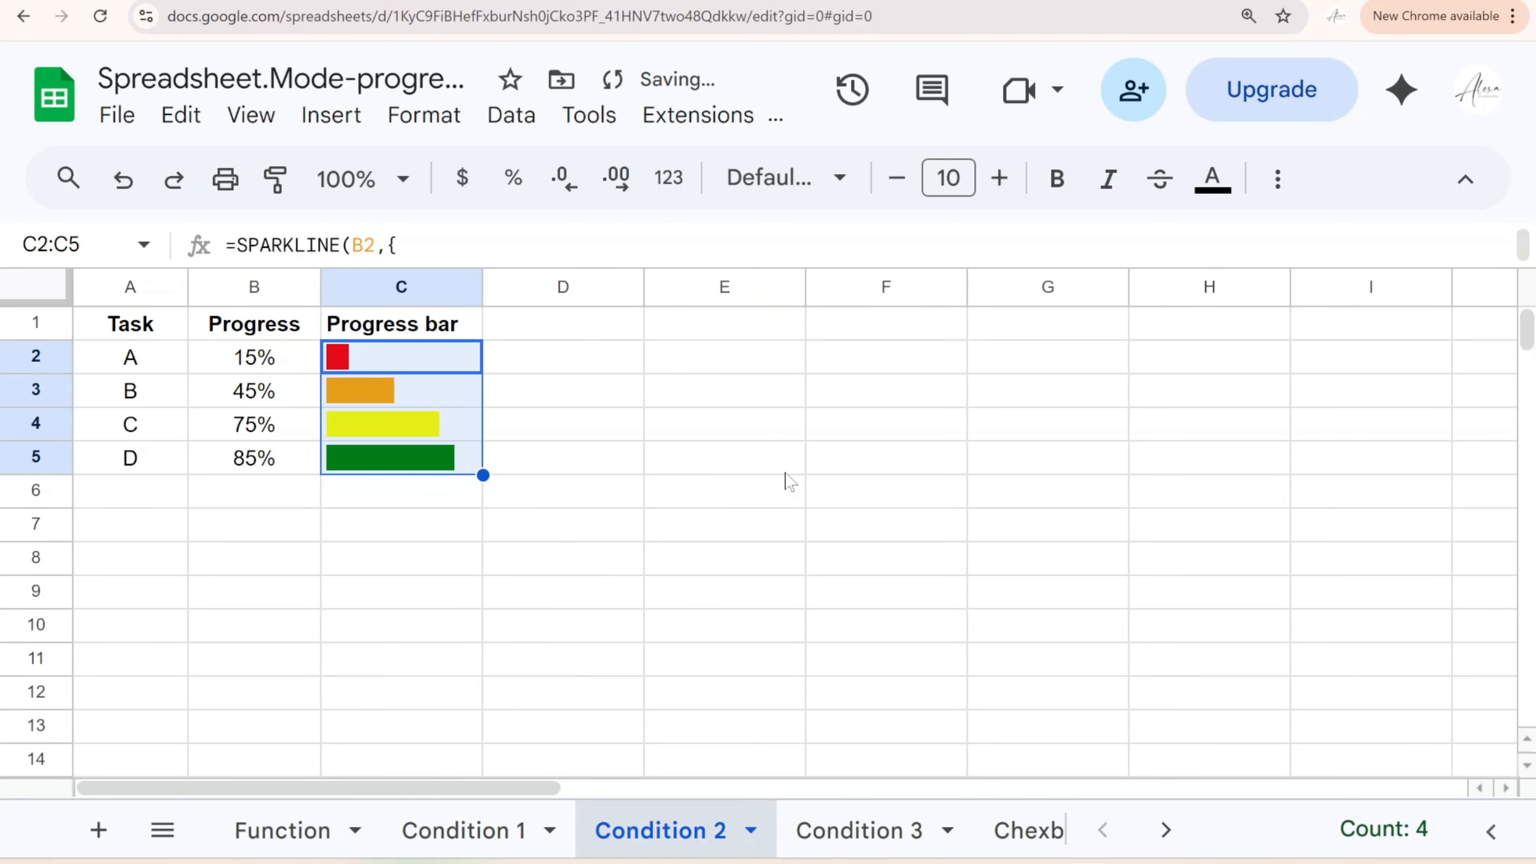
Try 100% as Task B's progress in B3 and undo the change
{"action": "left_click", "coordinate": [290, 391]}
{"action": "type", "text": "100"}
{"action": "key", "text": "Return"}
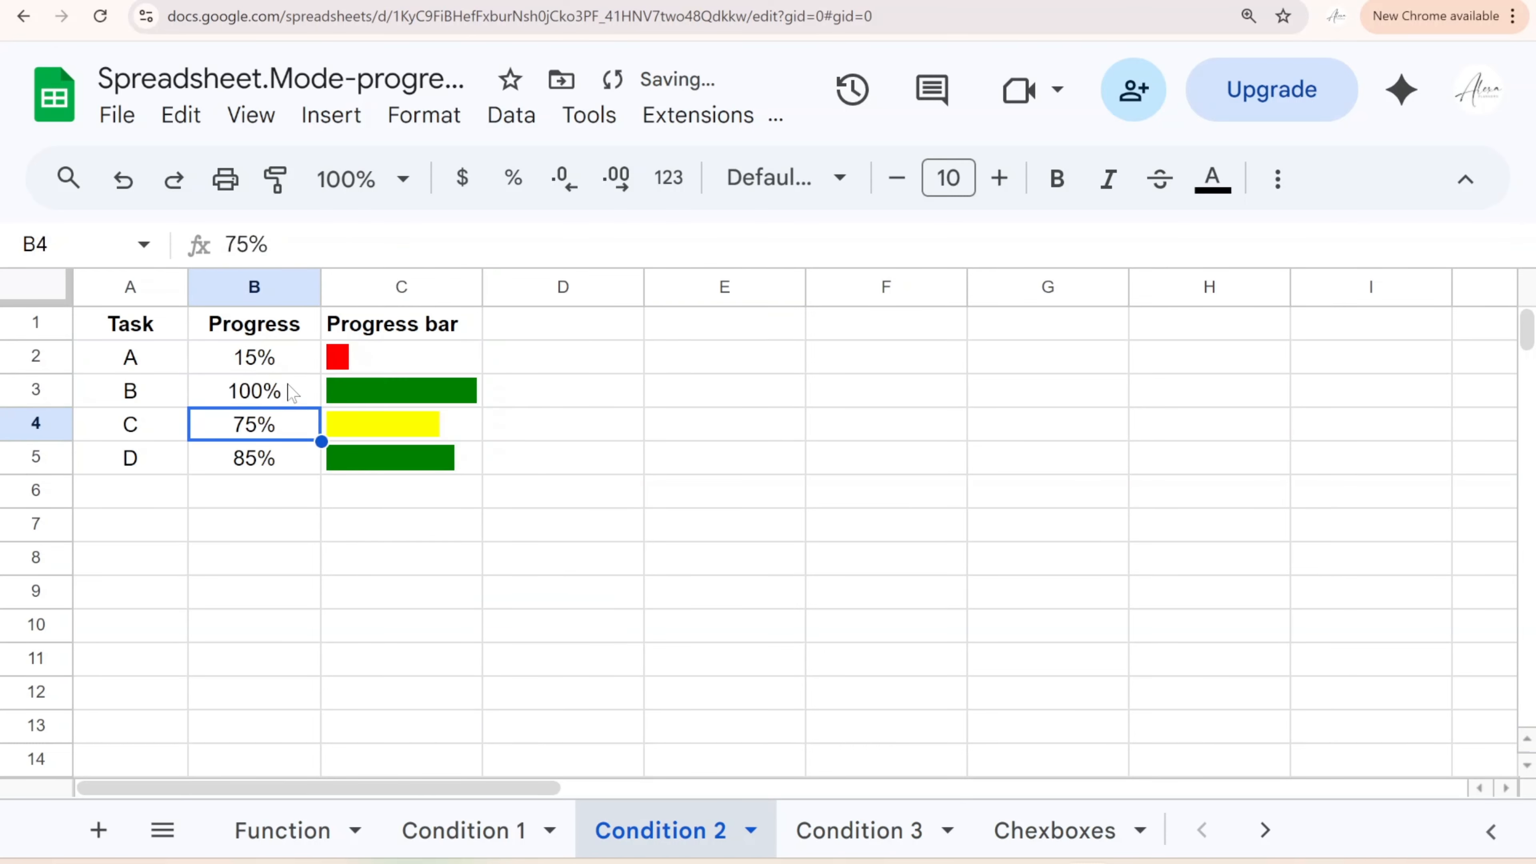
{"action": "key", "text": "ctrl+z"}
Fill cell E2 with soft red and cell E3 with soft orange
{"action": "left_click", "coordinate": [716, 369]}
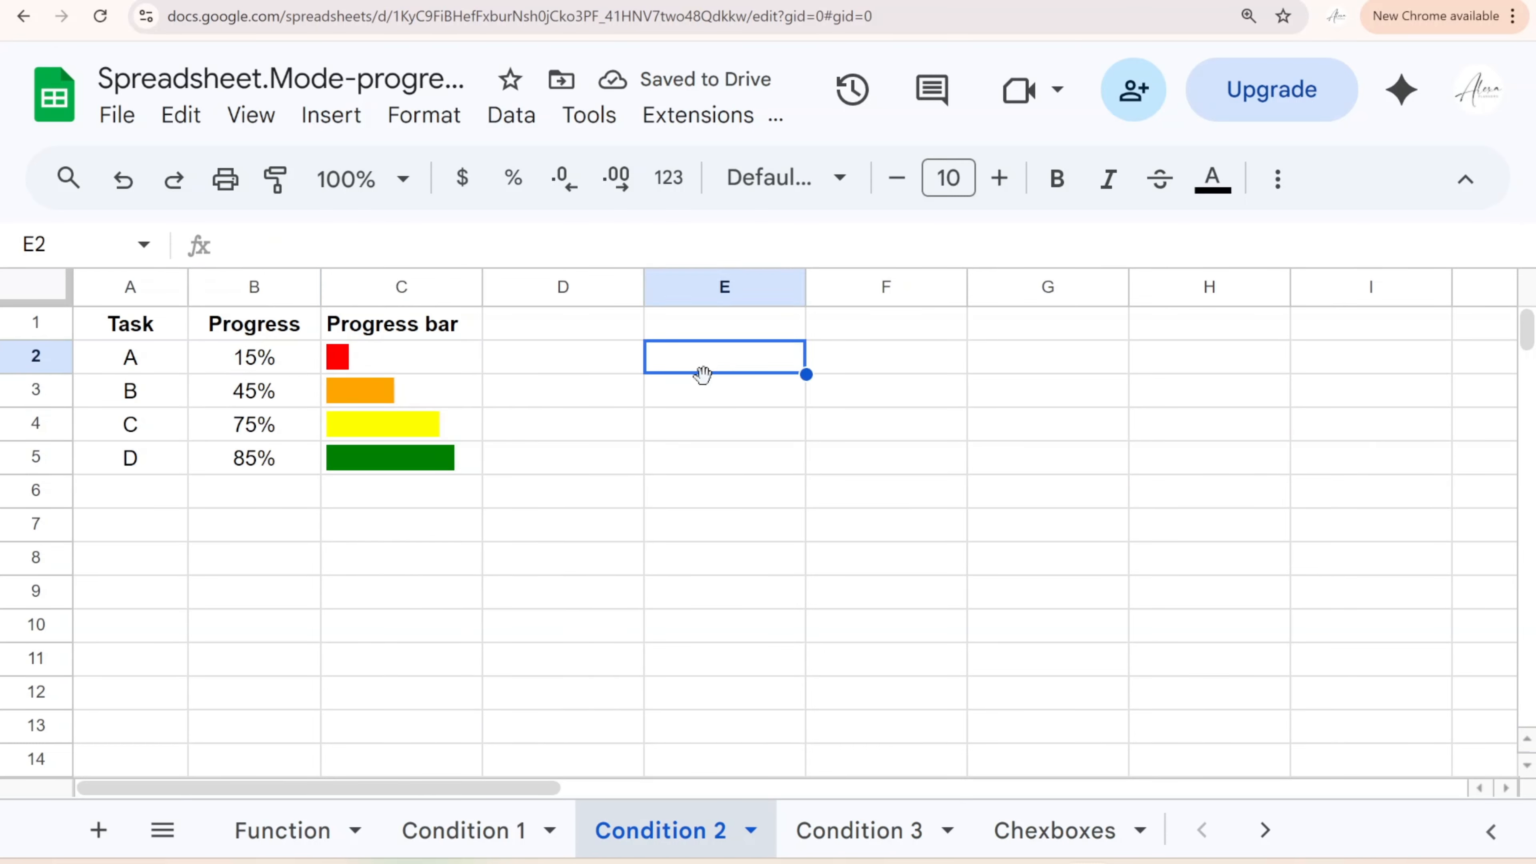
{"action": "left_click", "coordinate": [1276, 180]}
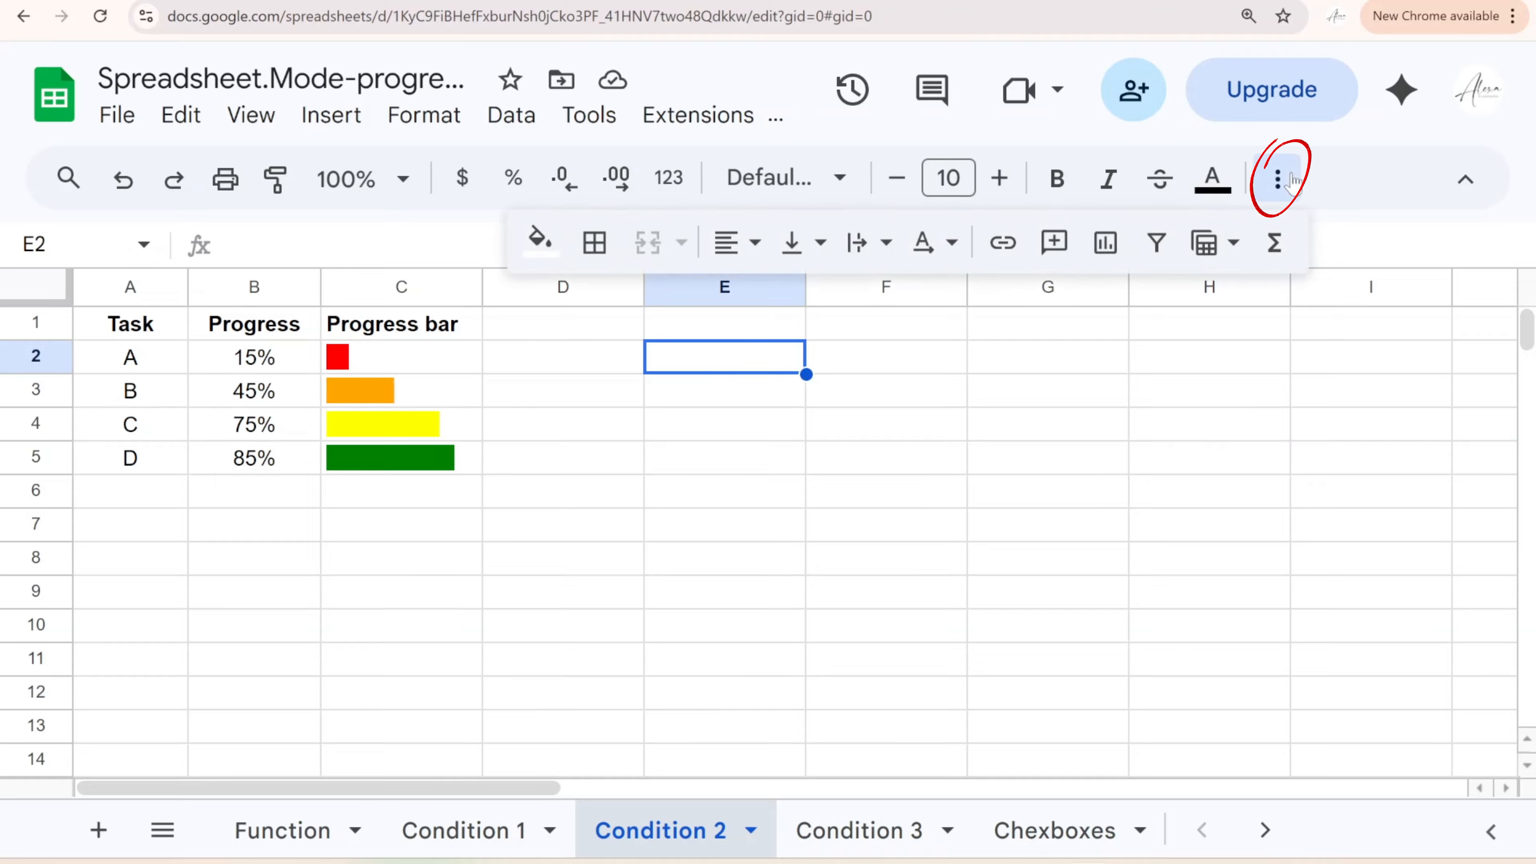
{"action": "left_click", "coordinate": [538, 240]}
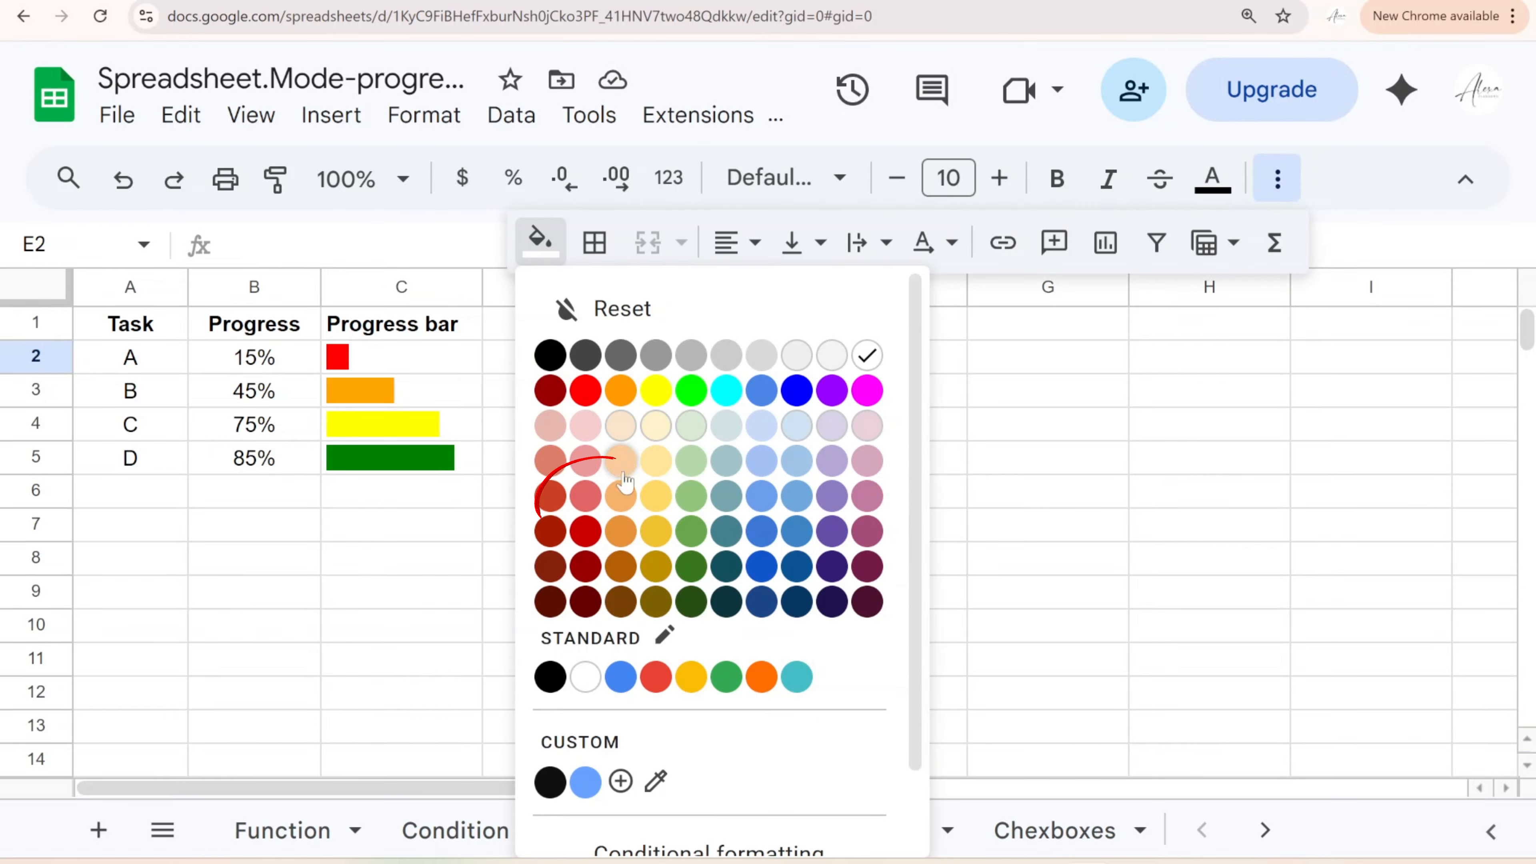
{"action": "left_click", "coordinate": [585, 496]}
{"action": "key", "text": "Down"}
{"action": "left_click", "coordinate": [539, 239]}
{"action": "left_click", "coordinate": [620, 496]}
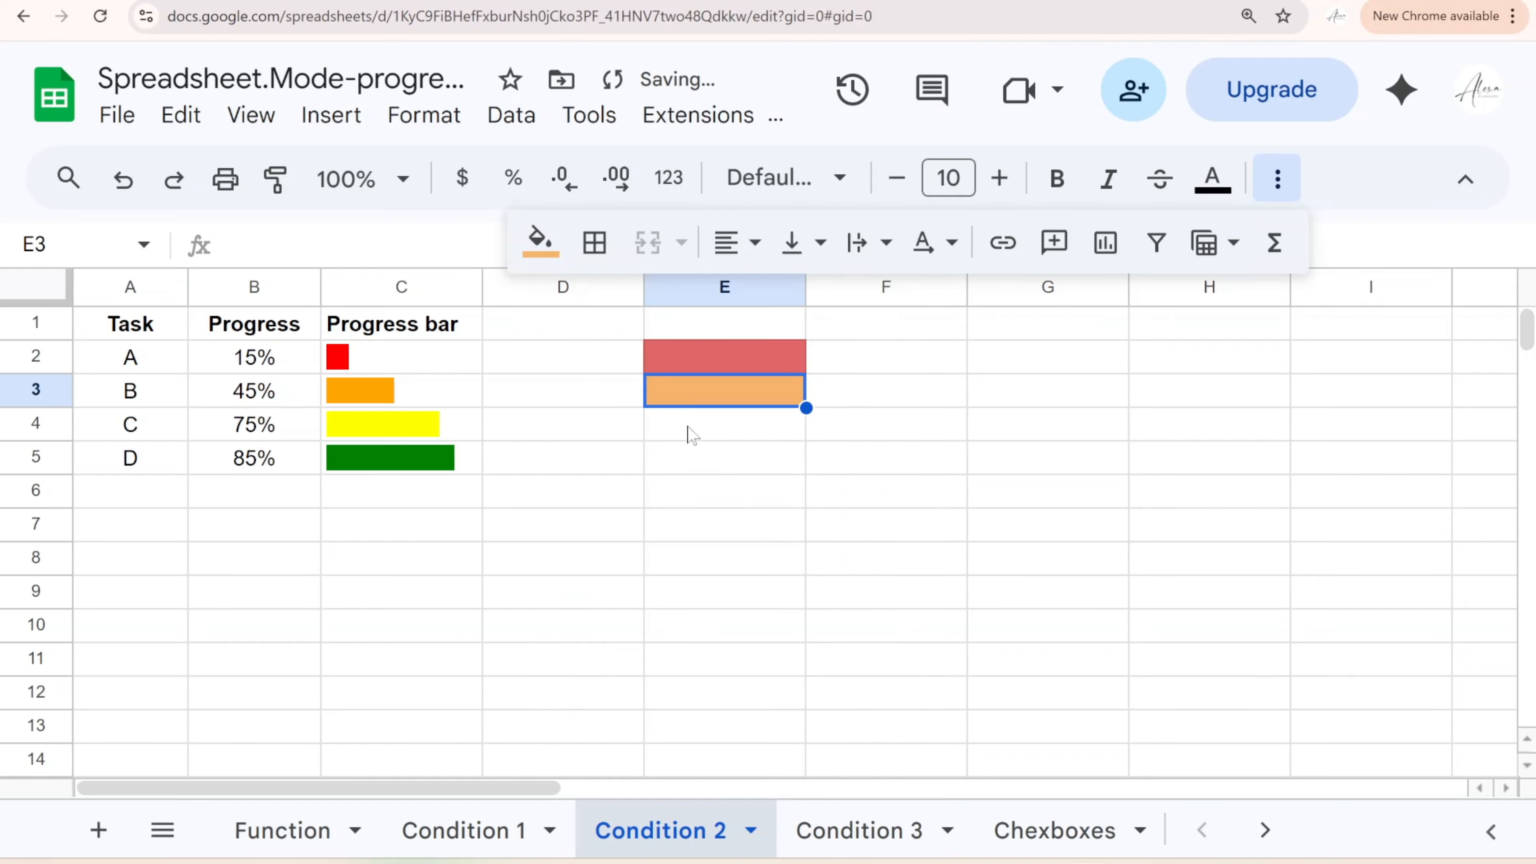
Fill cell E4 with pale yellow and cell E5 with medium green
{"action": "key", "text": "Down"}
{"action": "left_click", "coordinate": [539, 239]}
{"action": "left_click", "coordinate": [655, 496]}
{"action": "key", "text": "Down"}
{"action": "left_click", "coordinate": [538, 240]}
{"action": "left_click", "coordinate": [691, 531]}
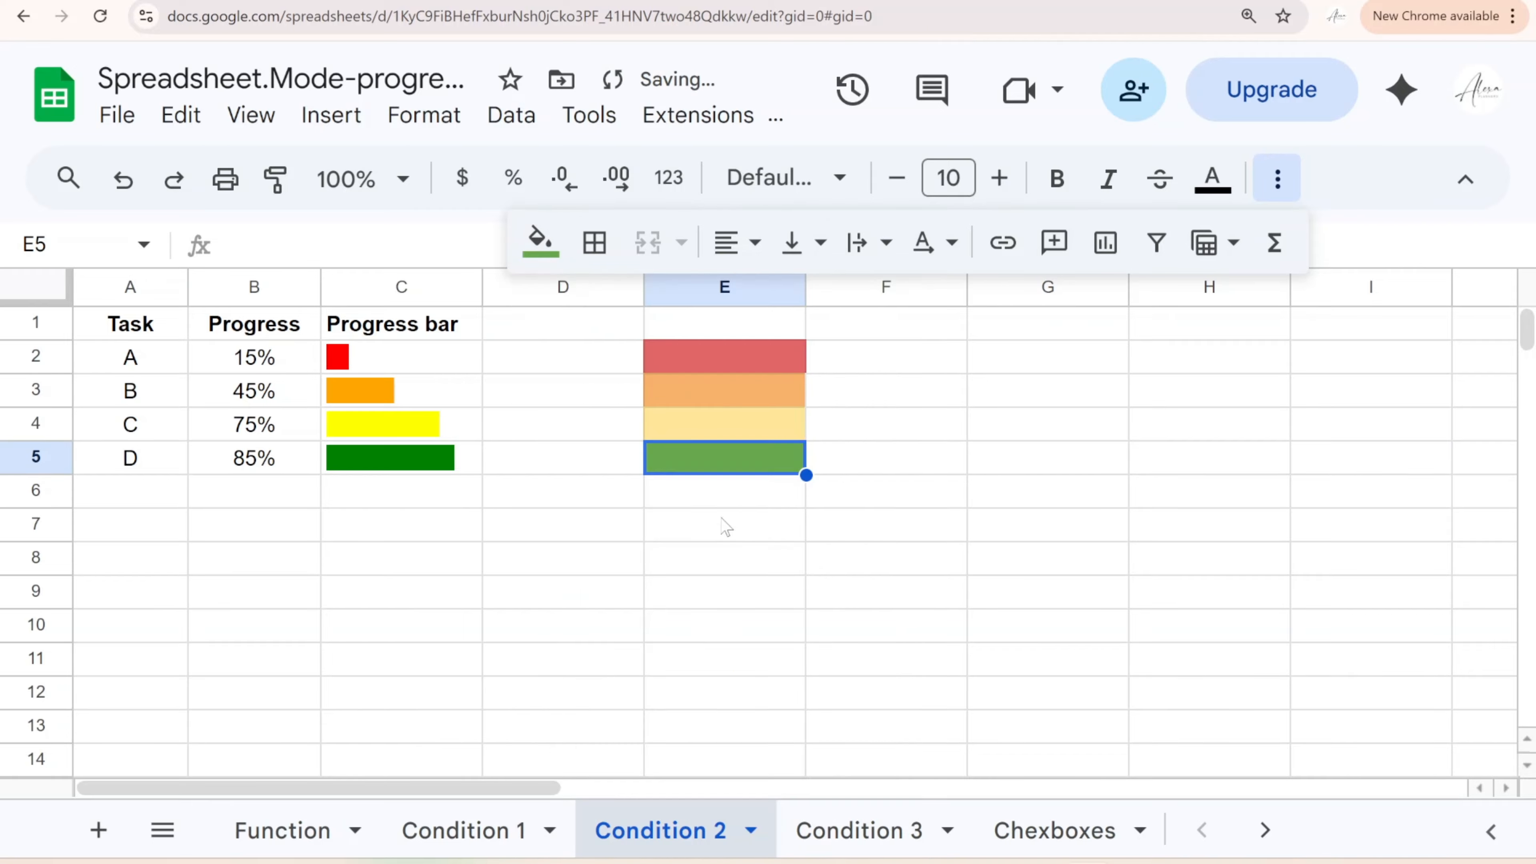
{"action": "left_click", "coordinate": [864, 486]}
Copy the hex code of E2's fill color from the custom color picker
{"action": "left_click", "coordinate": [750, 363]}
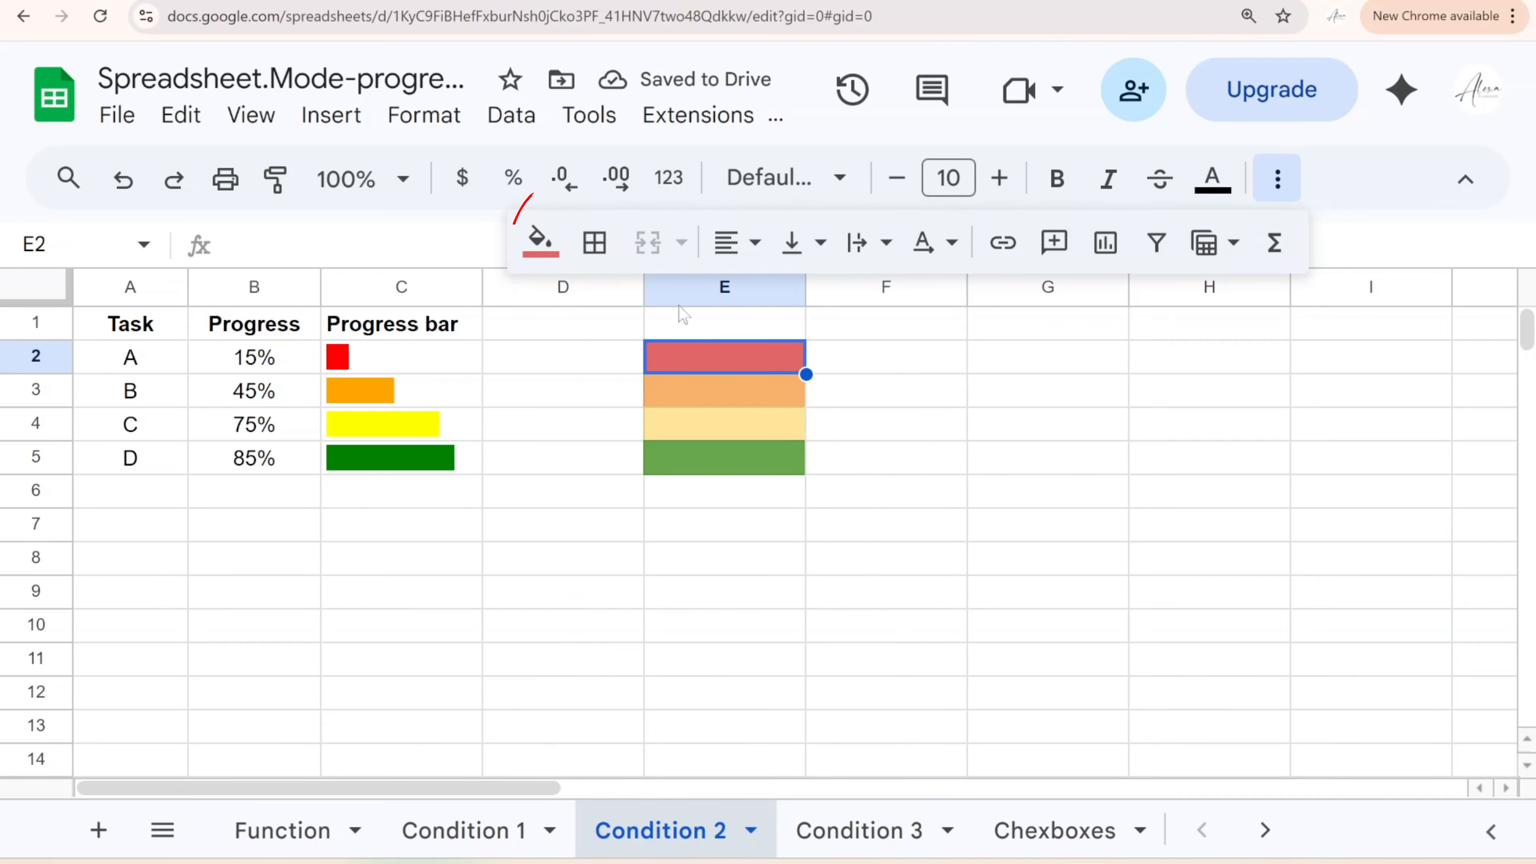
{"action": "left_click", "coordinate": [539, 240]}
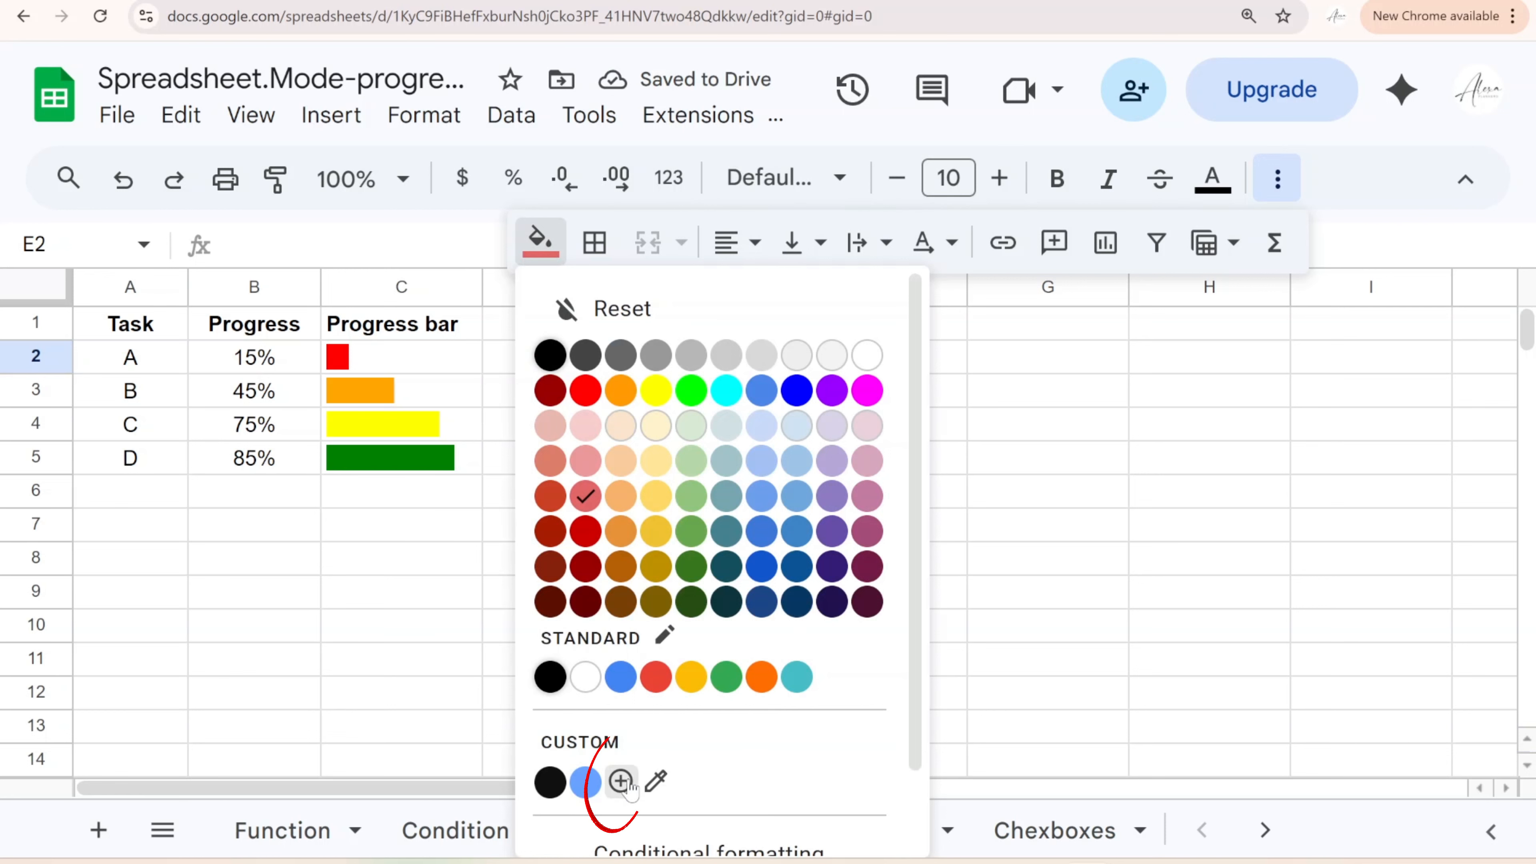
{"action": "left_click", "coordinate": [621, 781]}
{"action": "key", "text": "ctrl+c"}
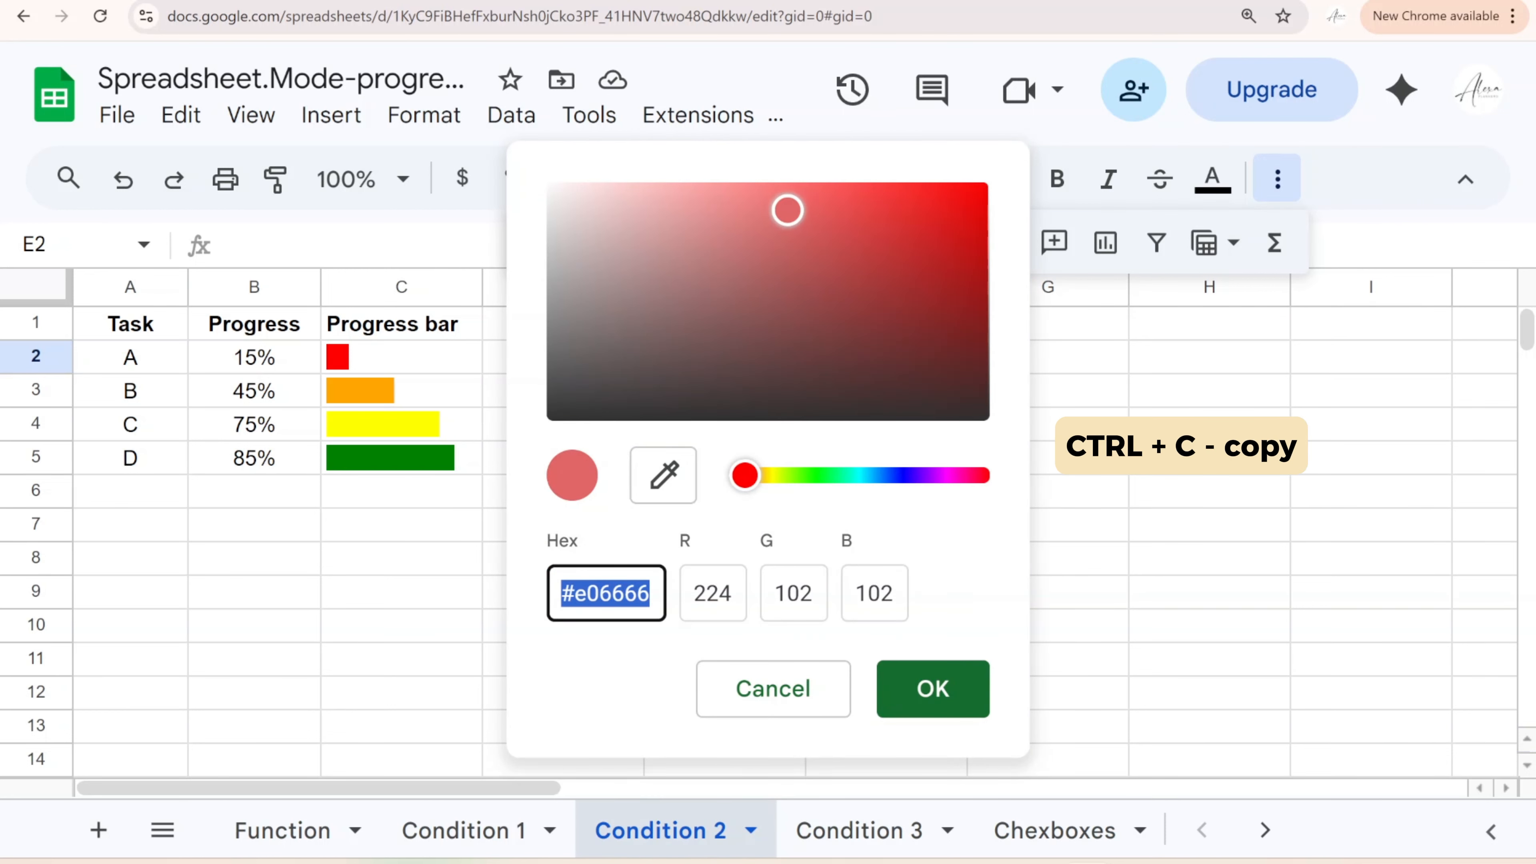
Try other shades and hues in the custom color picker and cancel the dialog
{"action": "mouse_move", "coordinate": [783, 221]}
{"action": "left_mouse_down"}
{"action": "mouse_move", "coordinate": [864, 261]}
{"action": "mouse_move", "coordinate": [775, 240]}
{"action": "left_mouse_up"}
{"action": "left_click", "coordinate": [816, 476]}
{"action": "left_click_drag", "start_coordinate": [907, 239], "coordinate": [926, 278]}
{"action": "left_click", "coordinate": [836, 475]}
{"action": "left_click", "coordinate": [771, 697]}
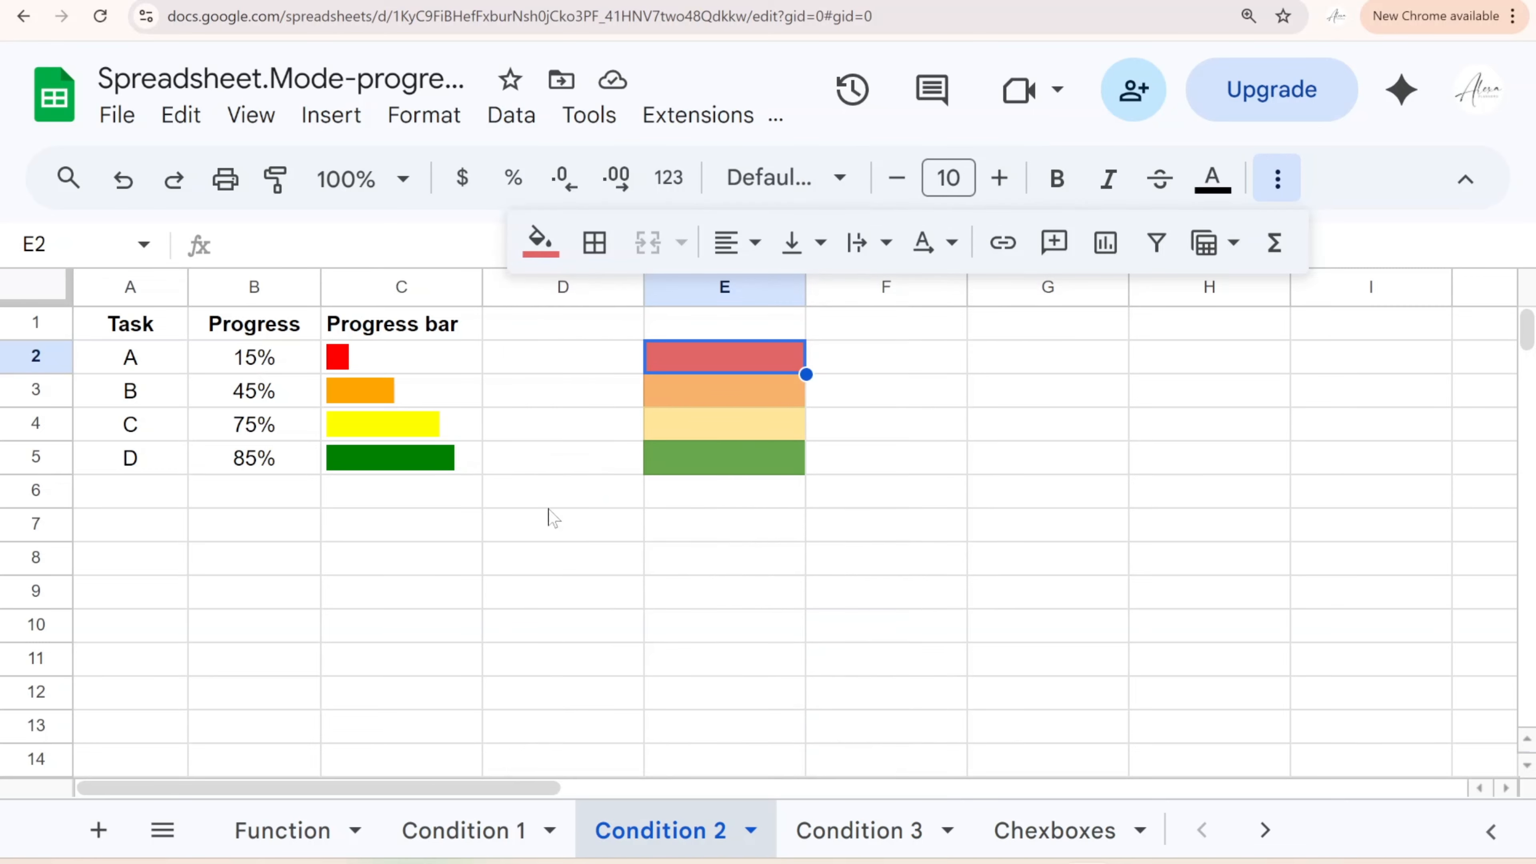
Replace the color name red in C2's SPARKLINE formula with the copied hex code #e06666
{"action": "left_click", "coordinate": [436, 363]}
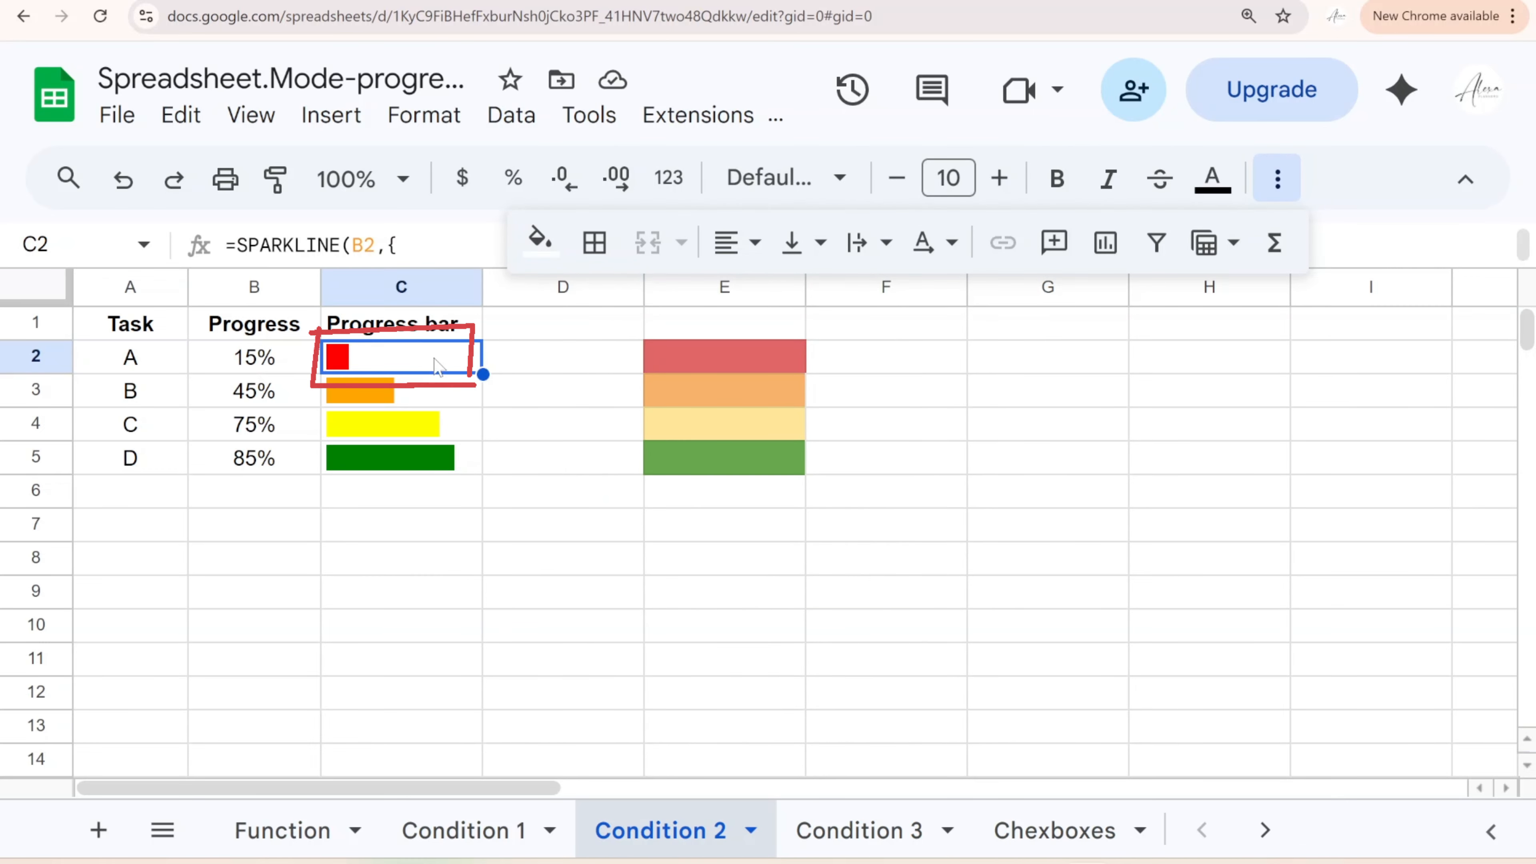
{"action": "double_click", "coordinate": [436, 363]}
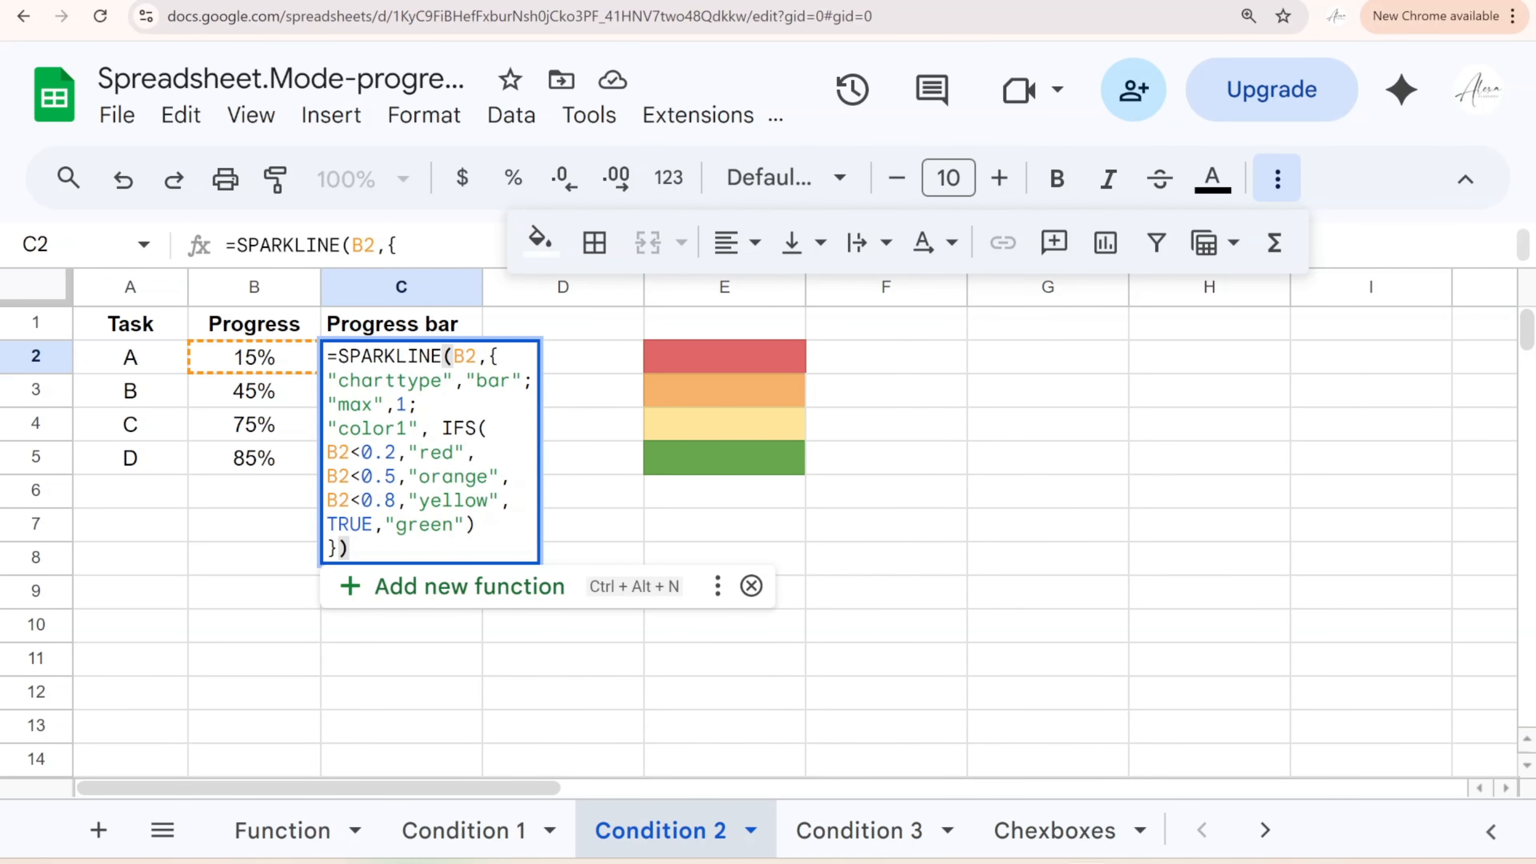
{"action": "double_click", "coordinate": [435, 452]}
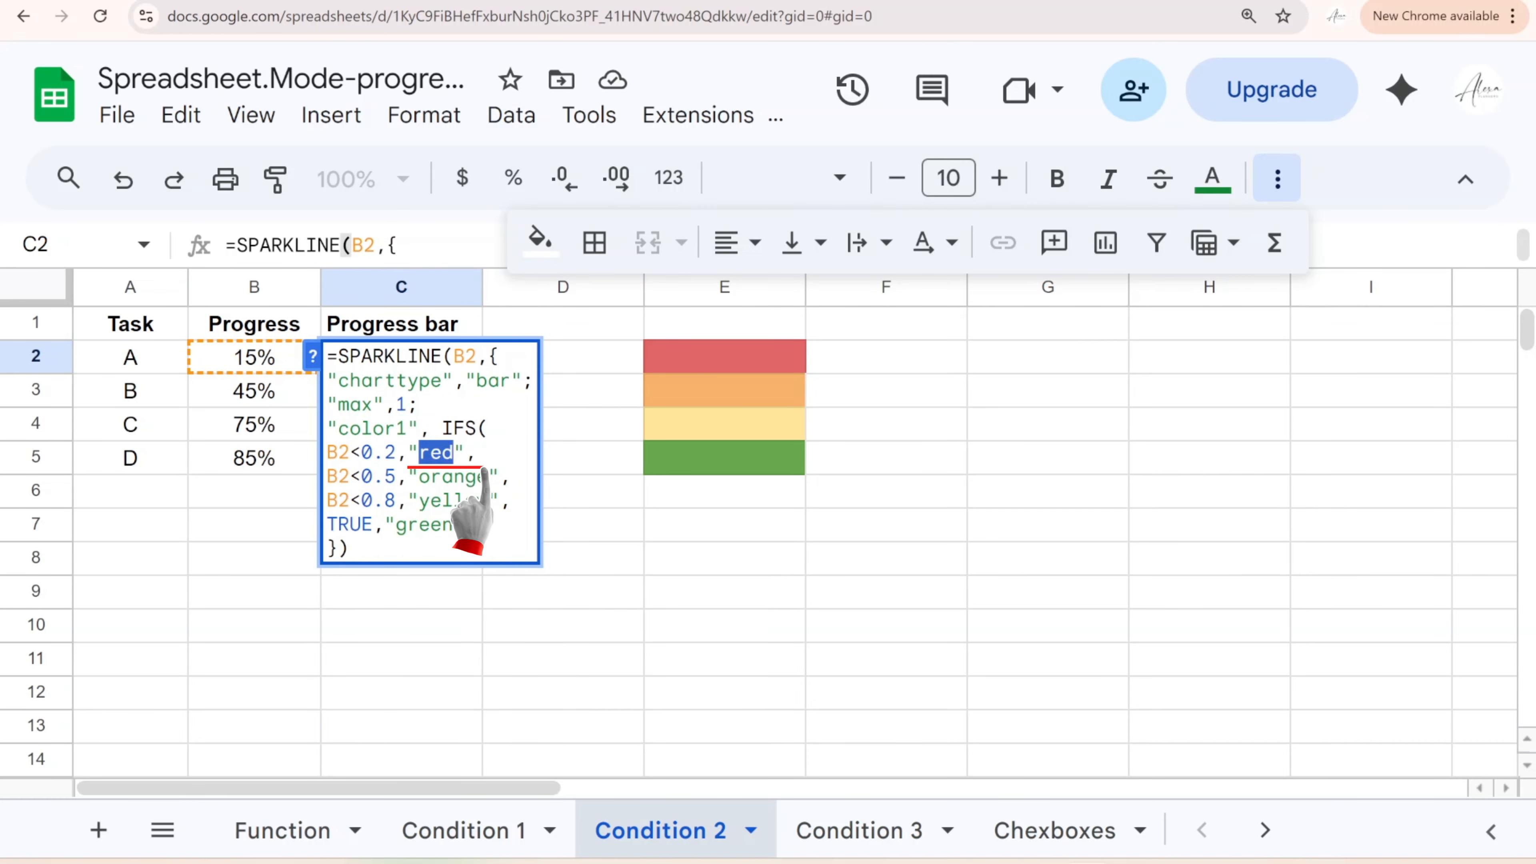
{"action": "key", "text": "ctrl+v"}
{"action": "key", "text": "Return"}
Copy the hex code #f6b26b from E3's custom fill color and use it in place of orange in C2's formula
{"action": "left_click", "coordinate": [698, 397]}
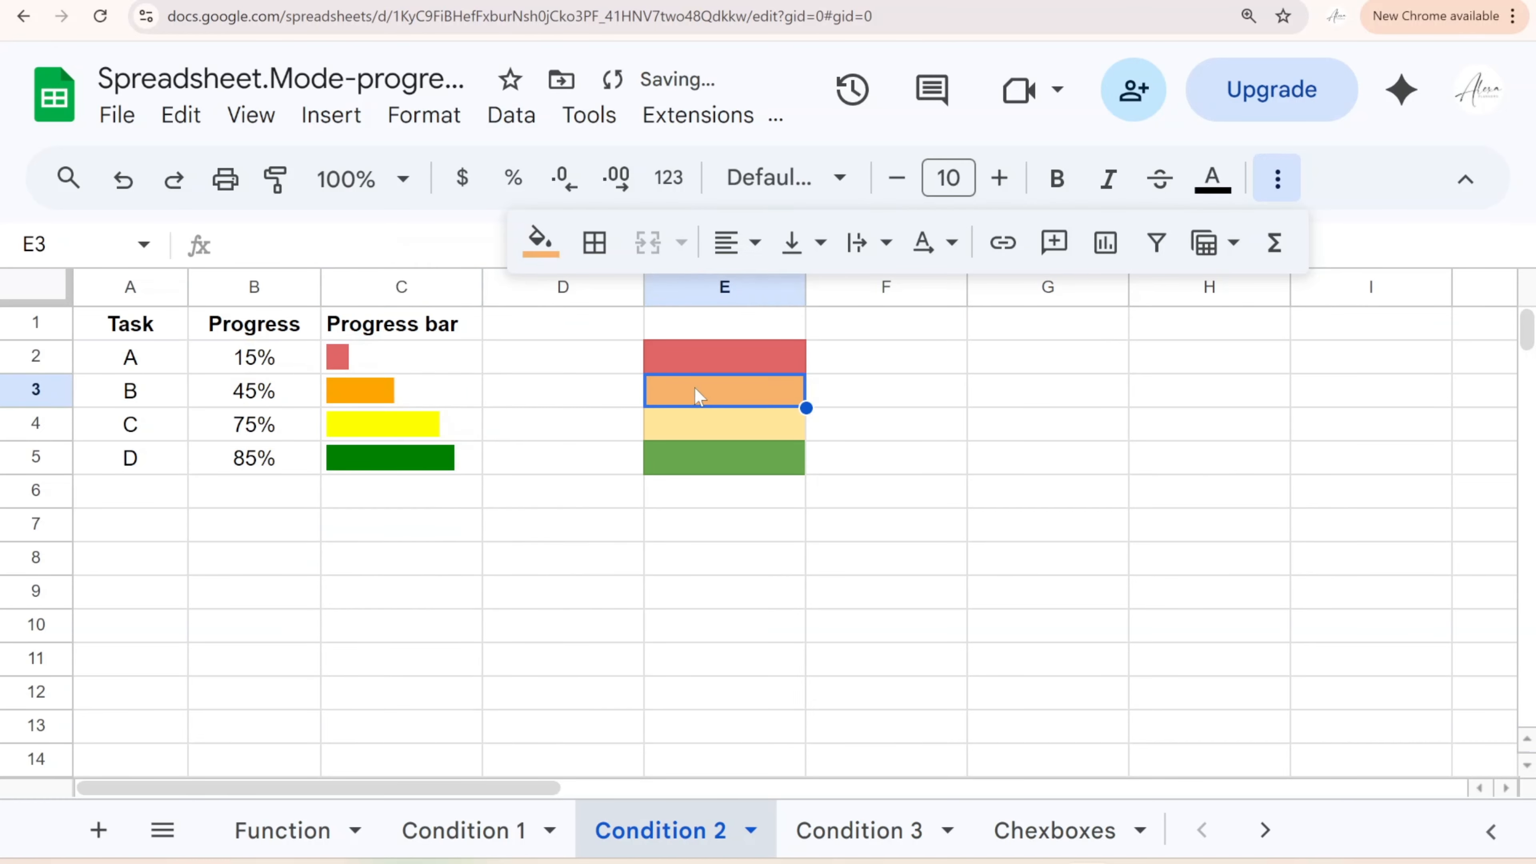
{"action": "left_click", "coordinate": [540, 242]}
{"action": "left_click", "coordinate": [620, 781]}
{"action": "left_click", "coordinate": [935, 691]}
{"action": "left_click", "coordinate": [446, 401]}
{"action": "left_click", "coordinate": [430, 359]}
{"action": "double_click", "coordinate": [431, 359]}
{"action": "double_click", "coordinate": [444, 477]}
Copy the hex code #ffe599 from E4's custom fill color and use it in place of yellow in C2's formula
{"action": "left_click", "coordinate": [686, 436]}
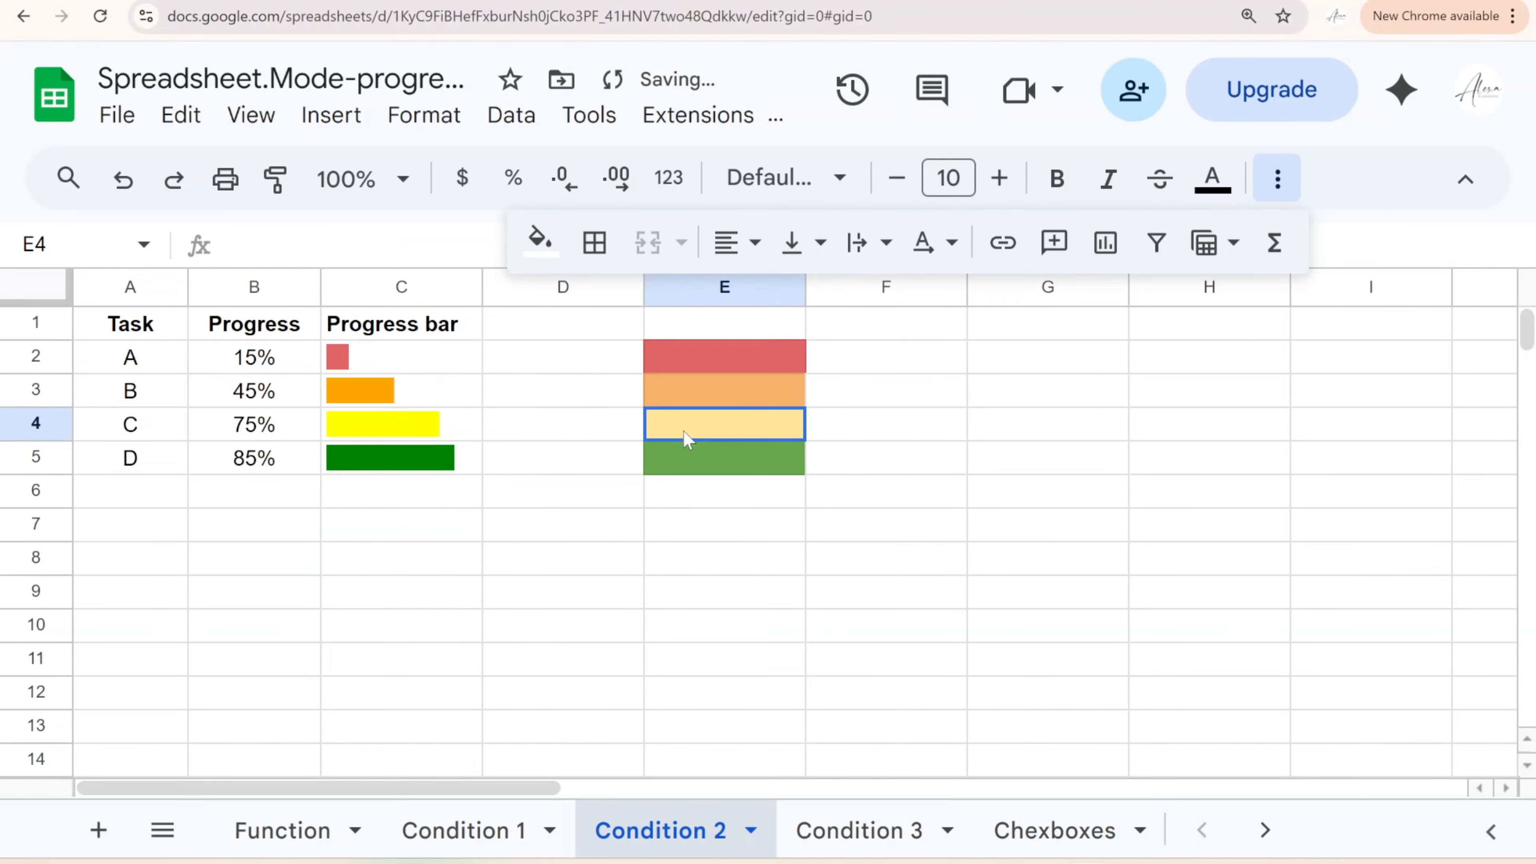
{"action": "left_click", "coordinate": [540, 242]}
{"action": "left_click", "coordinate": [621, 781]}
{"action": "left_click", "coordinate": [932, 687]}
{"action": "left_click", "coordinate": [411, 424]}
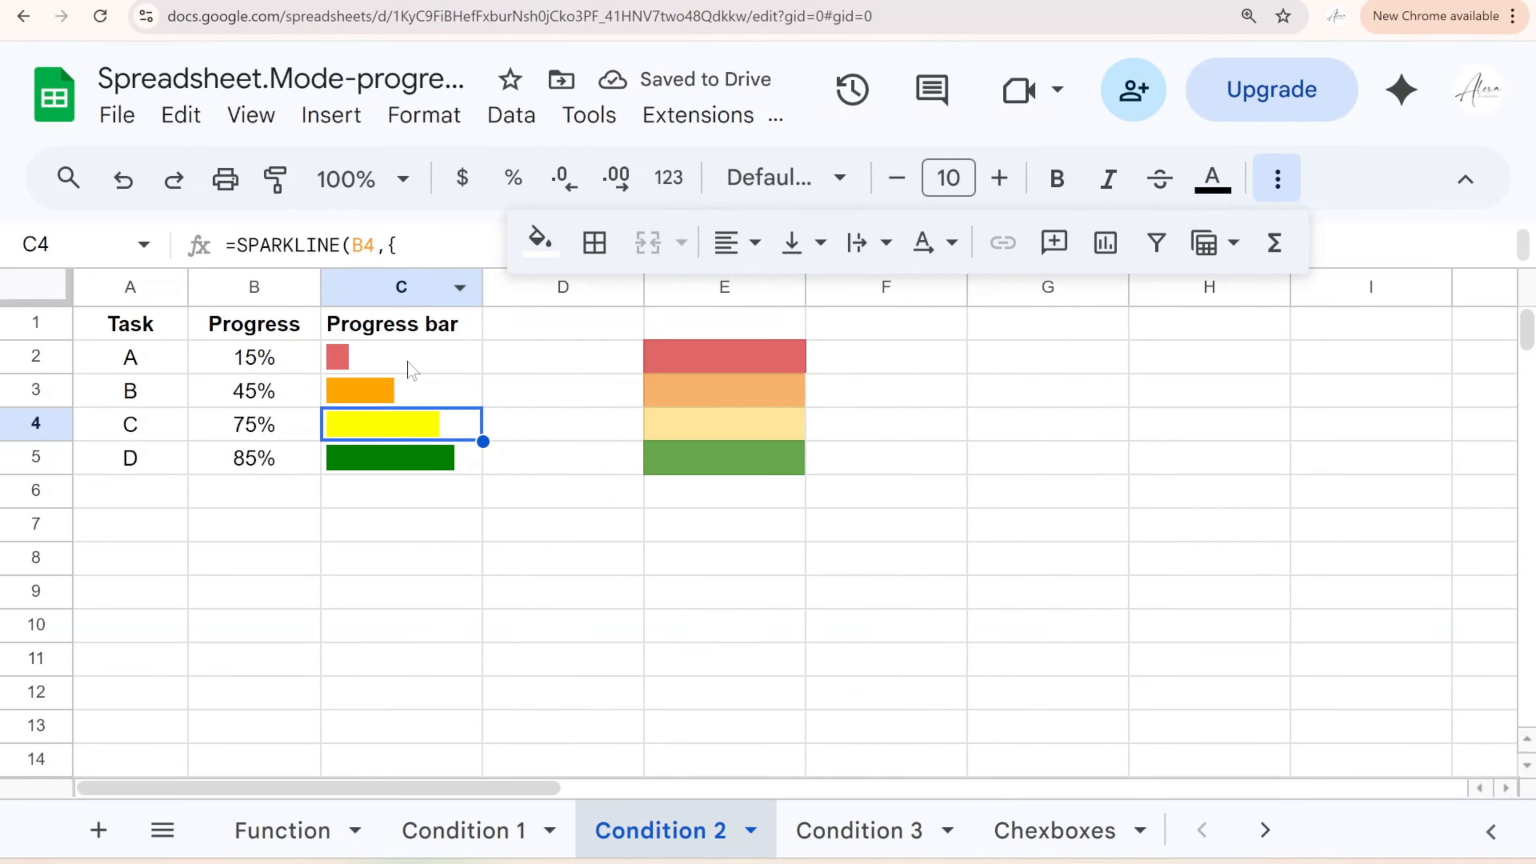
{"action": "double_click", "coordinate": [411, 360]}
Copy the hex code #6aa84f from E5's custom fill color and use it in place of green in C2's formula
{"action": "left_click", "coordinate": [724, 458]}
{"action": "left_click", "coordinate": [540, 242]}
{"action": "left_click", "coordinate": [620, 781]}
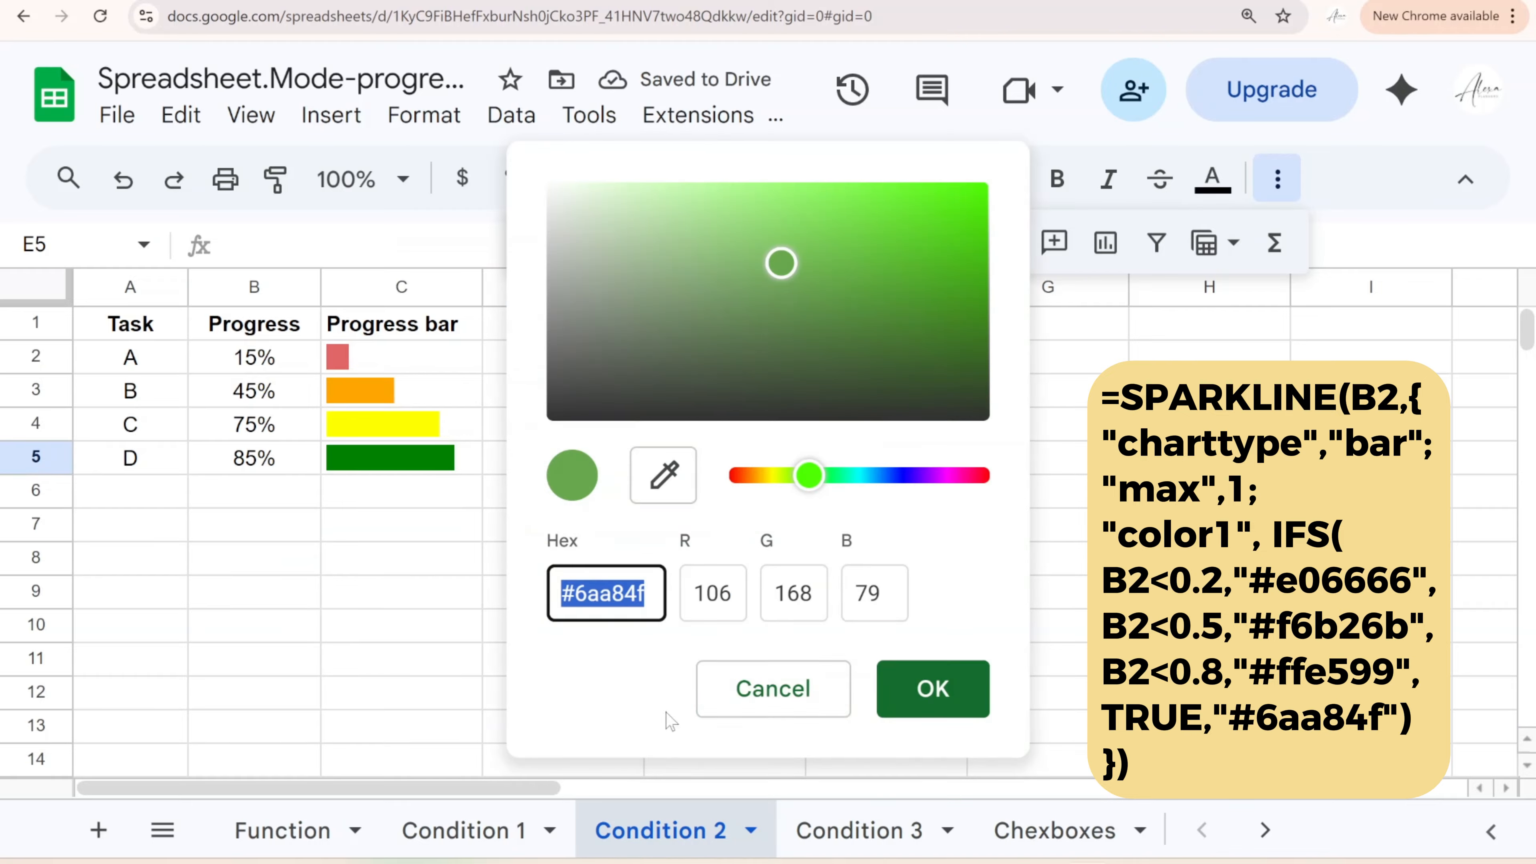
{"action": "left_click", "coordinate": [932, 687]}
{"action": "double_click", "coordinate": [423, 357]}
{"action": "double_click", "coordinate": [399, 541]}
{"action": "key", "text": "ctrl+v"}
{"action": "key", "text": "Return"}
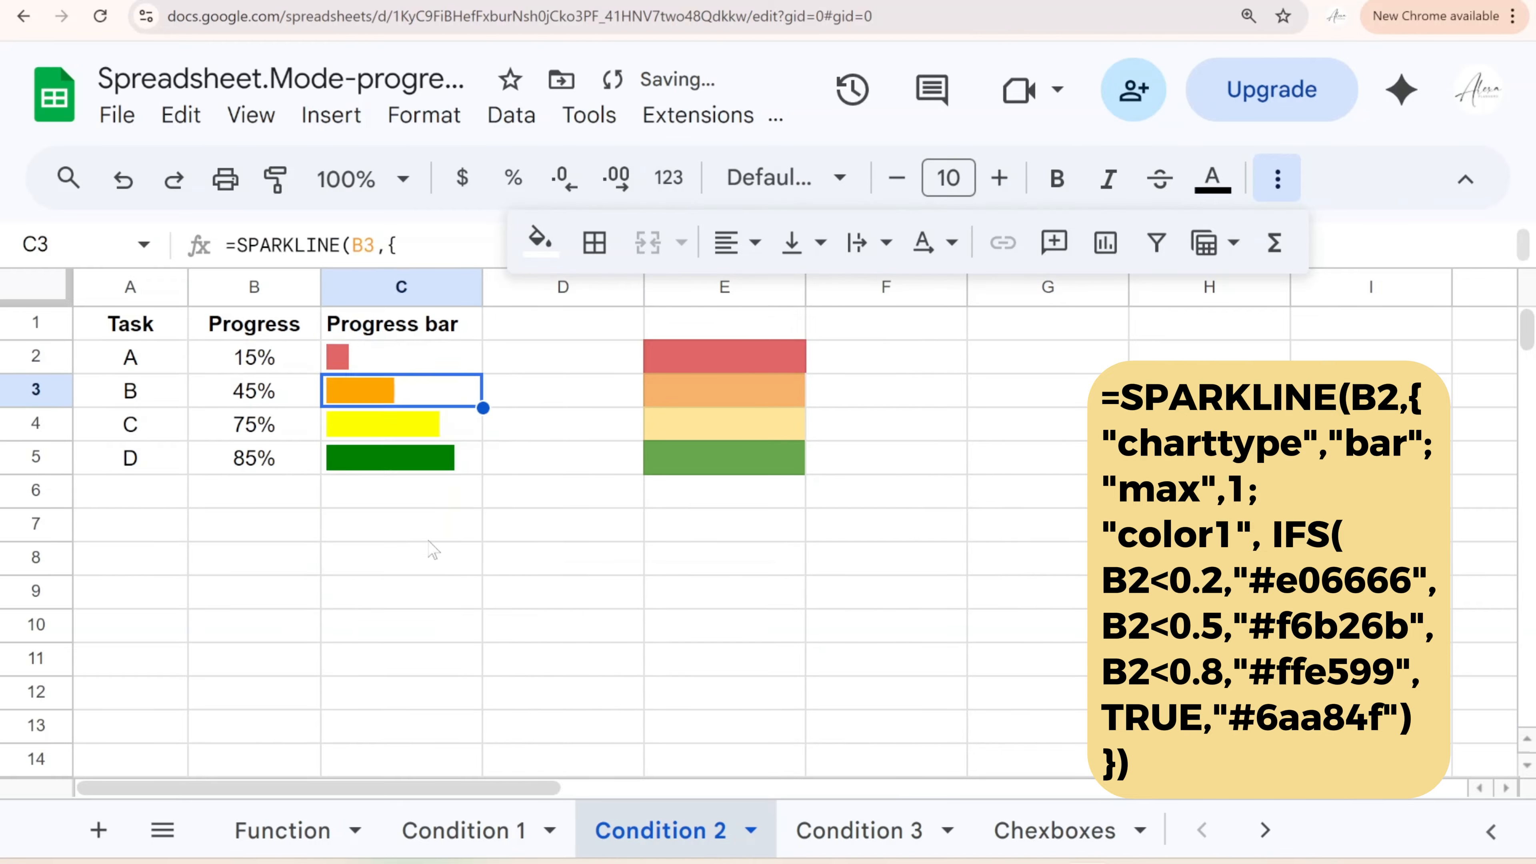
Fill the updated progress bar formula from C2 down through C5
{"action": "left_click", "coordinate": [460, 360]}
{"action": "left_click_drag", "start_coordinate": [482, 372], "coordinate": [481, 455]}
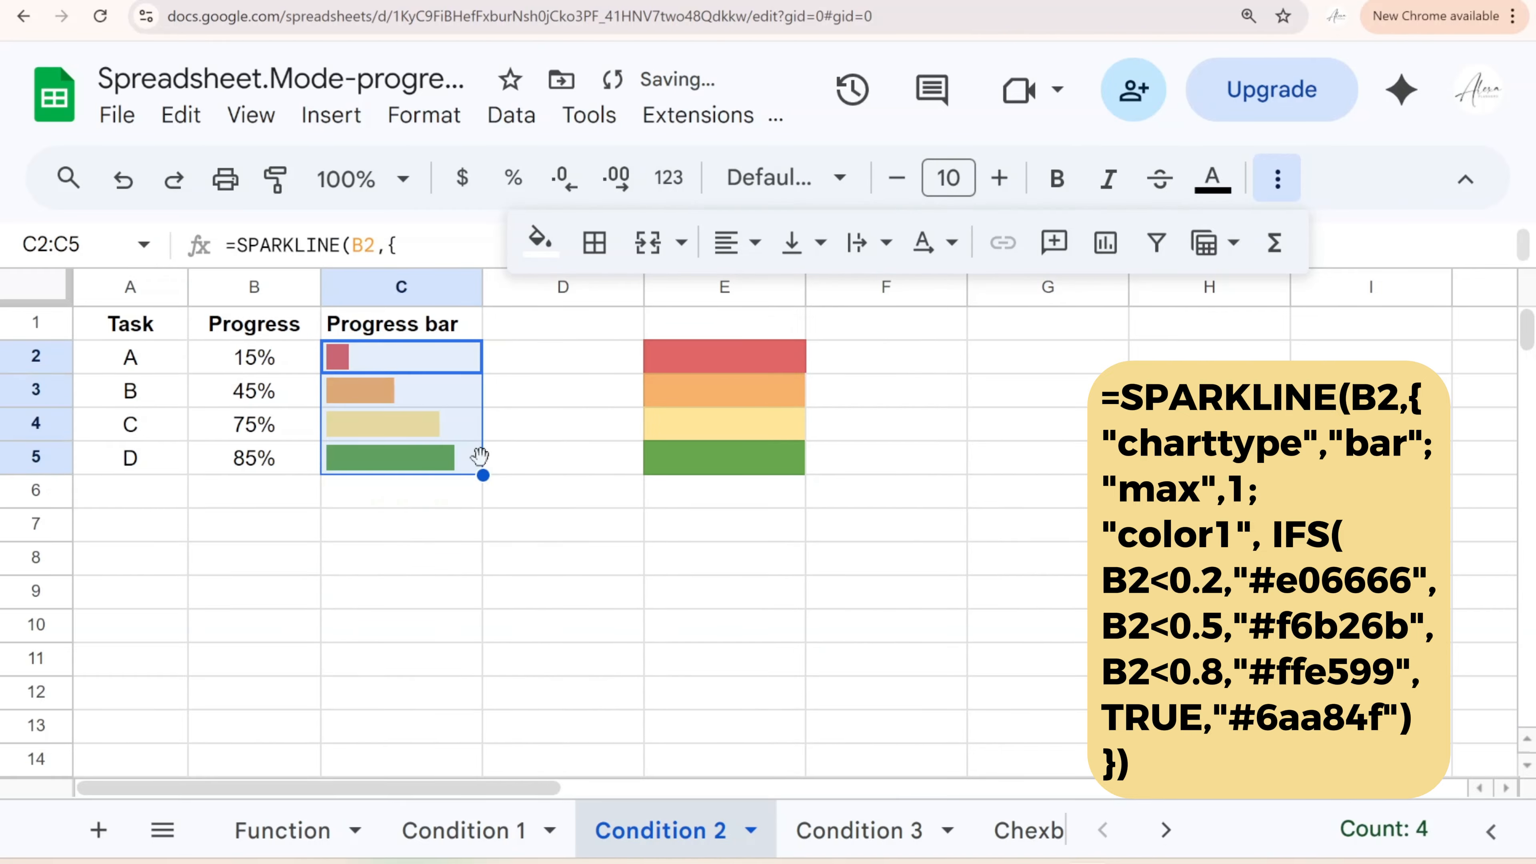
{"action": "left_click", "coordinate": [569, 539]}
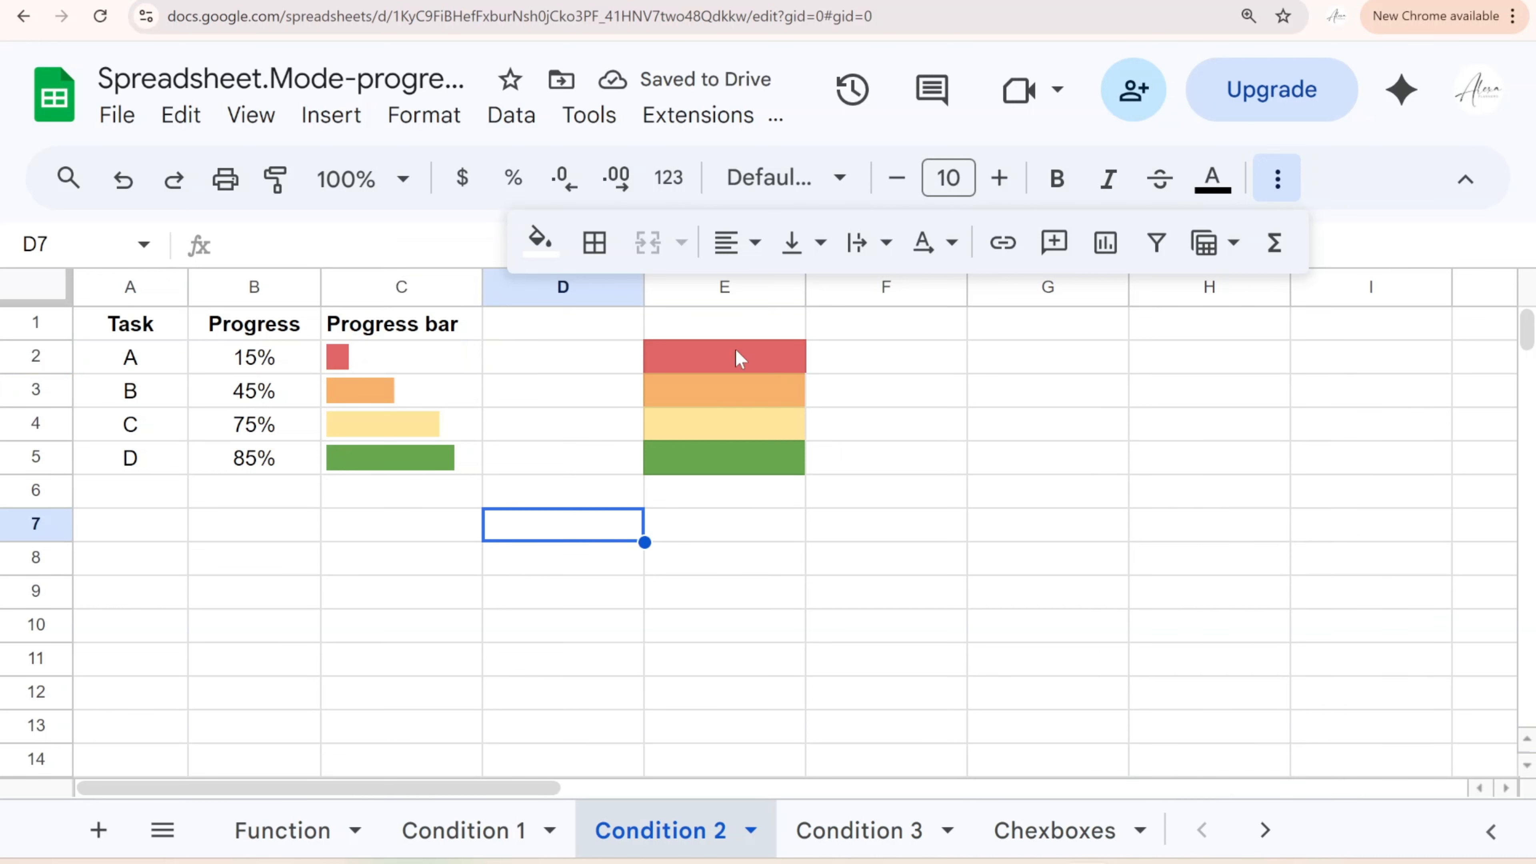
Remove the fill color from the sample cells E2:E5
{"action": "left_click_drag", "start_coordinate": [711, 357], "coordinate": [710, 458]}
{"action": "left_click", "coordinate": [540, 242]}
{"action": "left_click", "coordinate": [556, 275]}
{"action": "left_click", "coordinate": [658, 597]}
Set the progress values in B2:B5 to 1%, 55%, 80% and 20%
{"action": "left_click", "coordinate": [257, 357]}
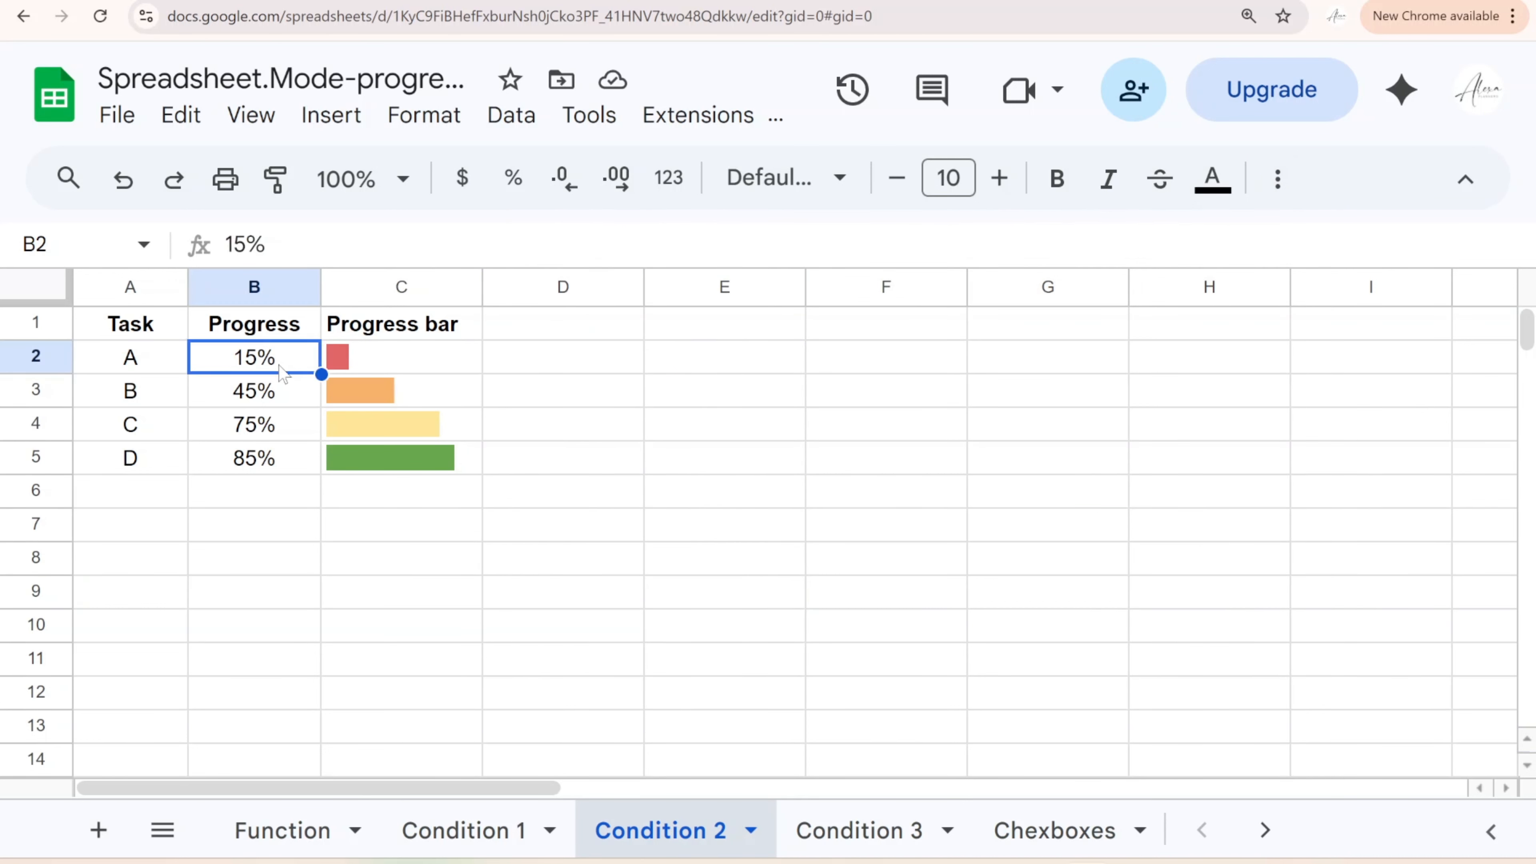
{"action": "type", "text": "1"}
{"action": "key", "text": "Return"}
{"action": "type", "text": "55"}
{"action": "key", "text": "Return"}
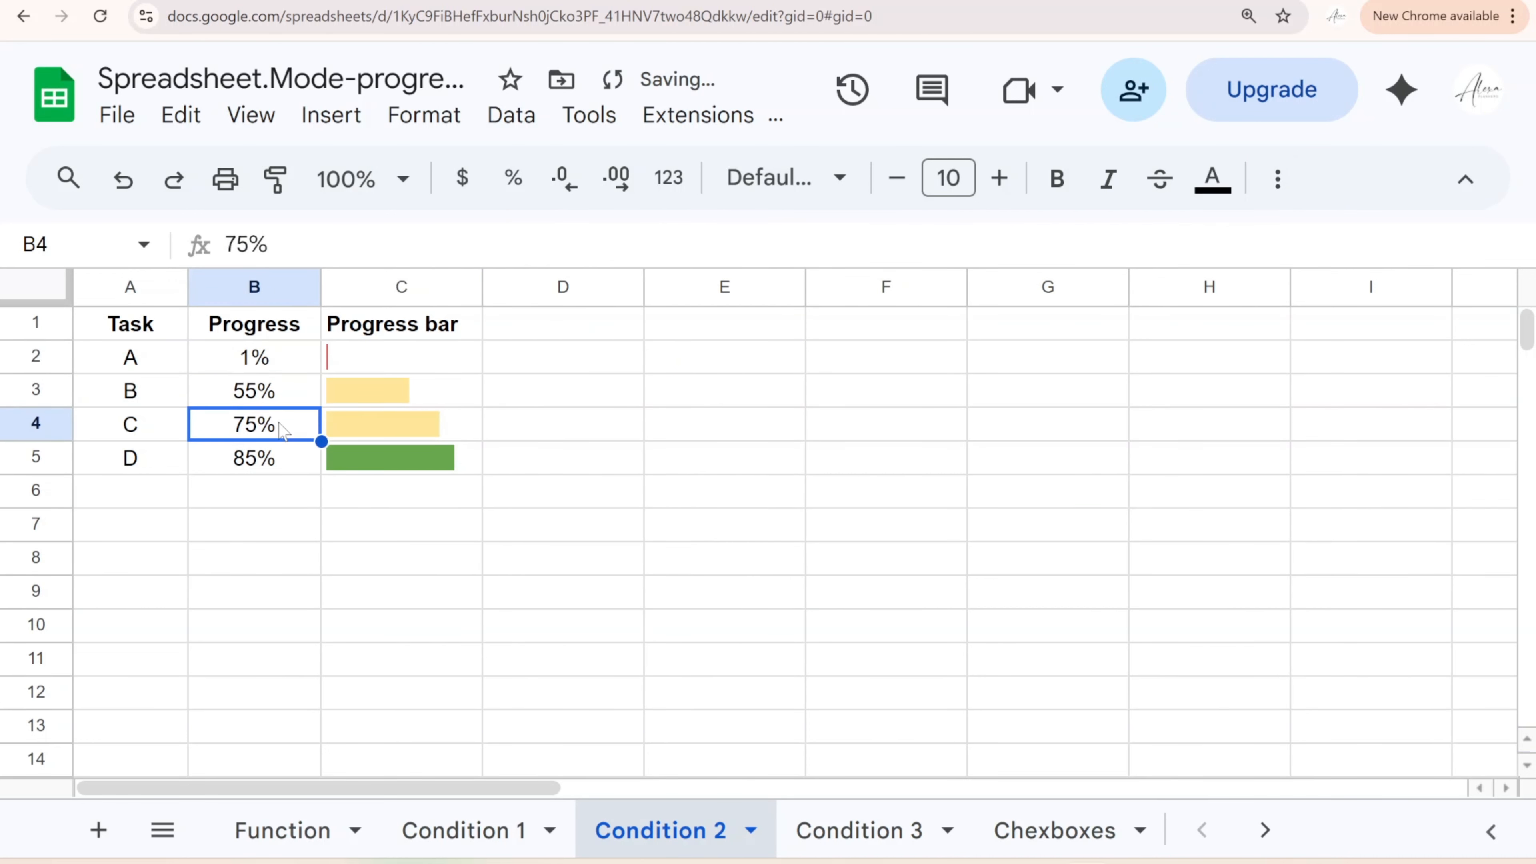
{"action": "type", "text": "80"}
{"action": "key", "text": "Return"}
{"action": "type", "text": "20"}
{"action": "key", "text": "Return"}
Hide the gridlines on the Condition 2 sheet and open the Condition 3 sheet
{"action": "left_click", "coordinate": [251, 115]}
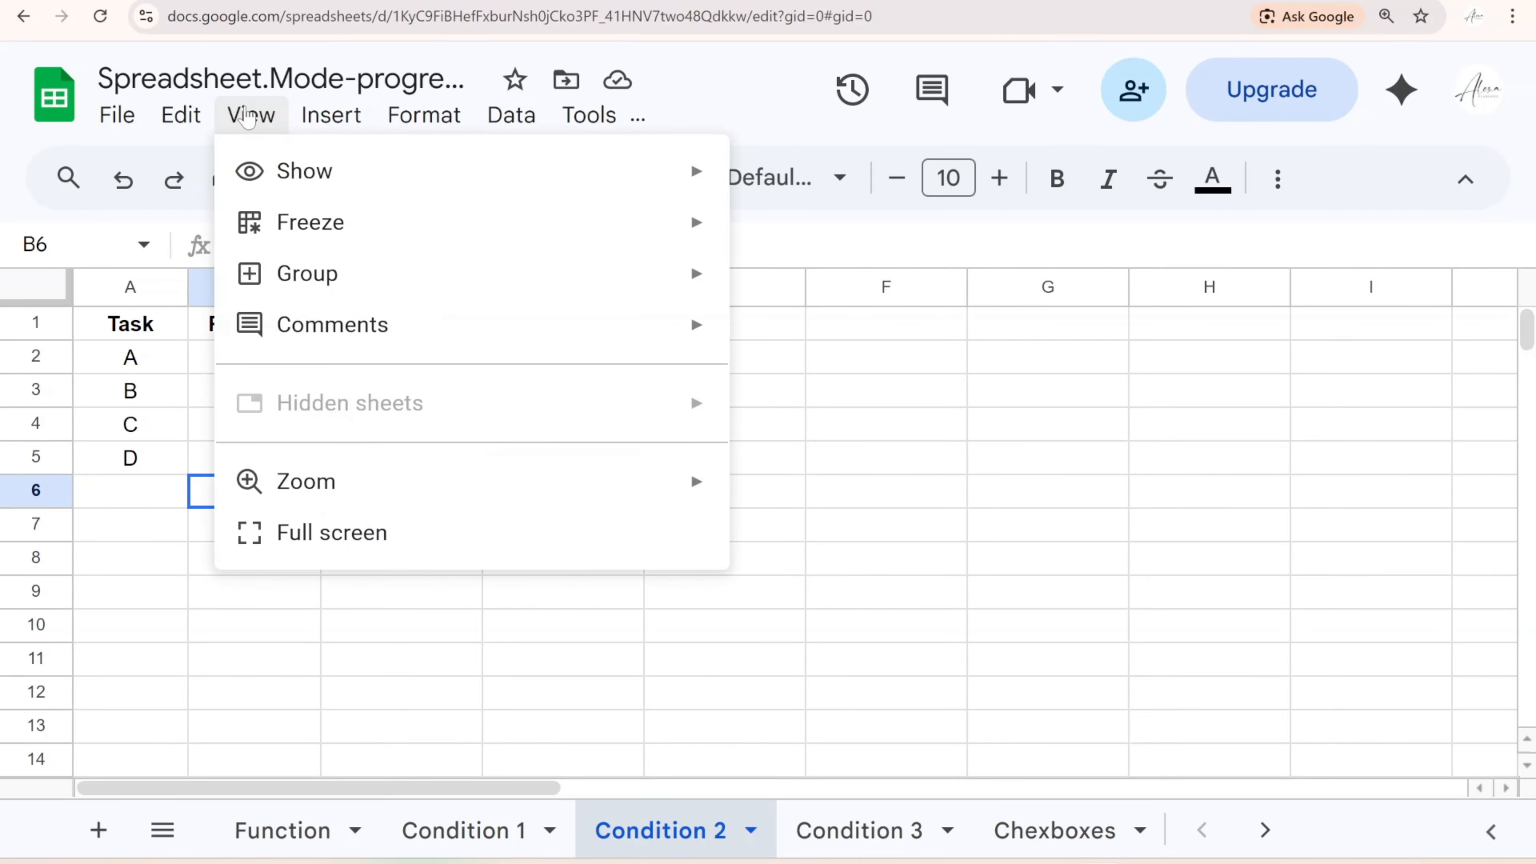
{"action": "mouse_move", "coordinate": [277, 169]}
{"action": "left_click", "coordinate": [834, 233]}
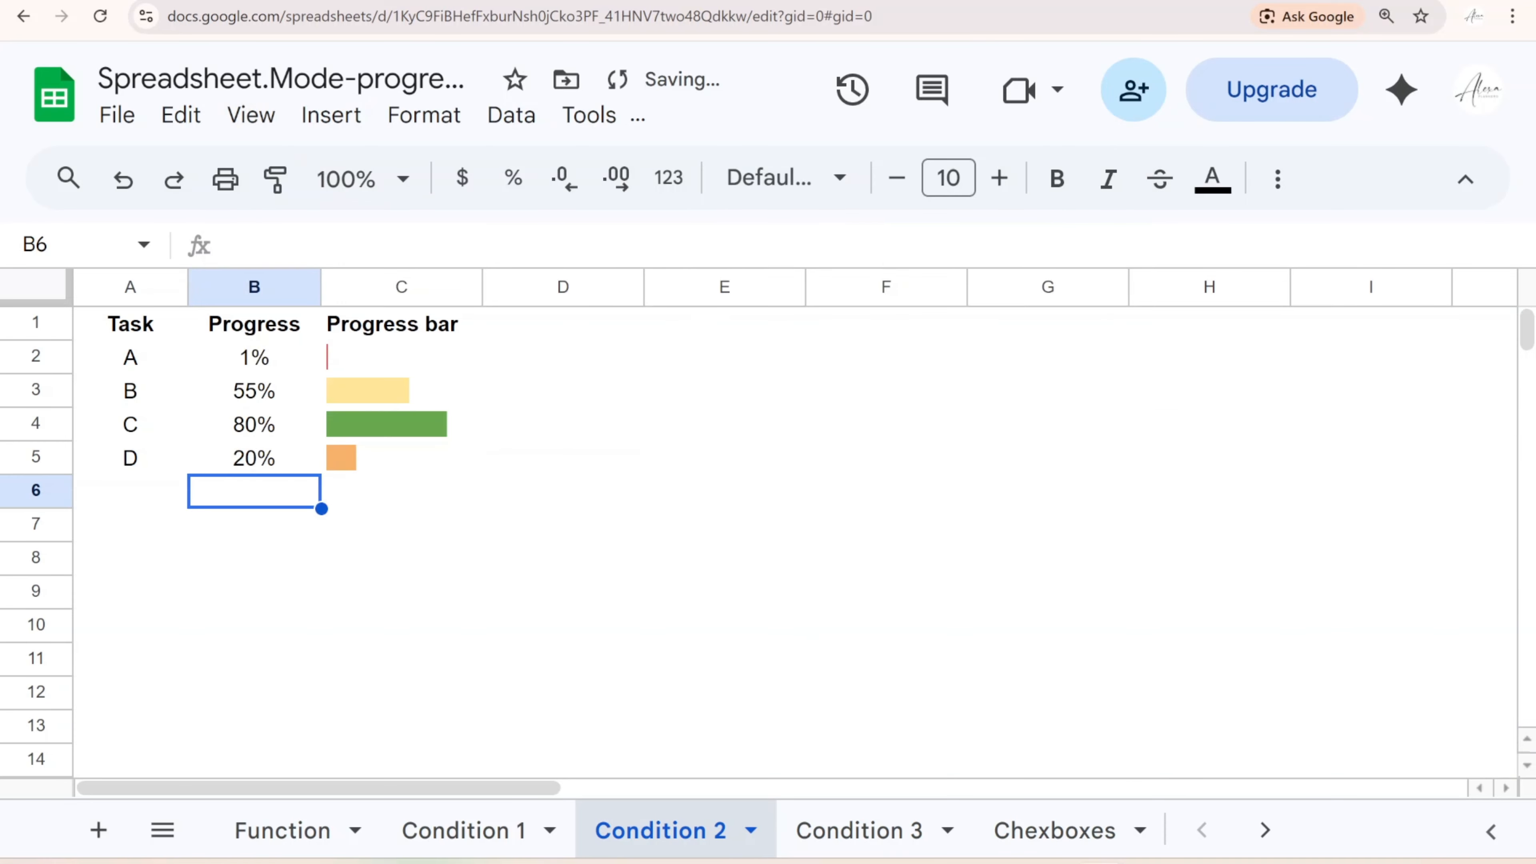
{"action": "left_click", "coordinate": [762, 629]}
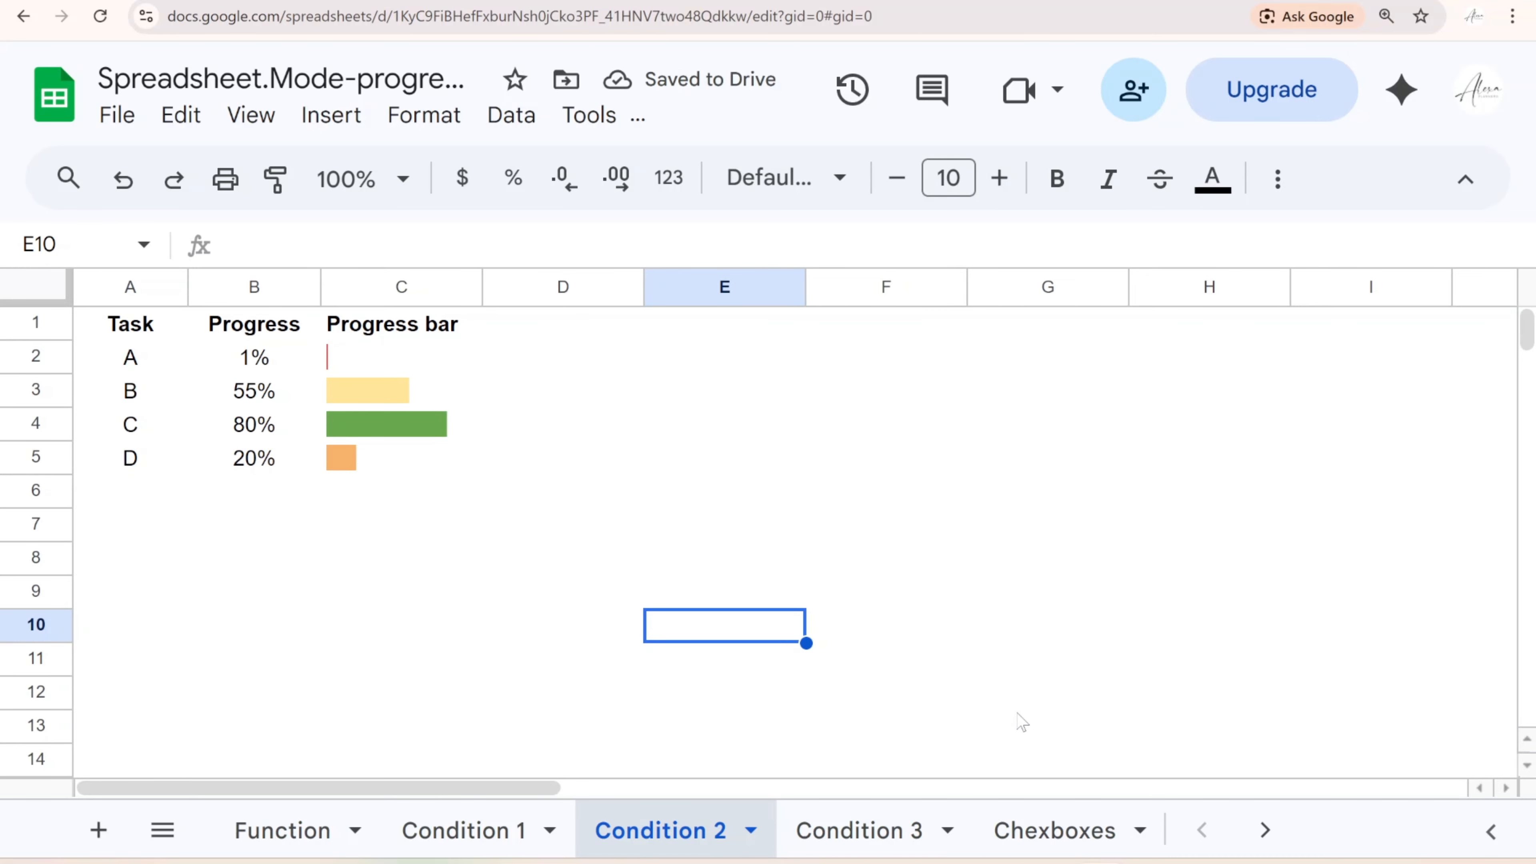
{"action": "left_click", "coordinate": [859, 829]}
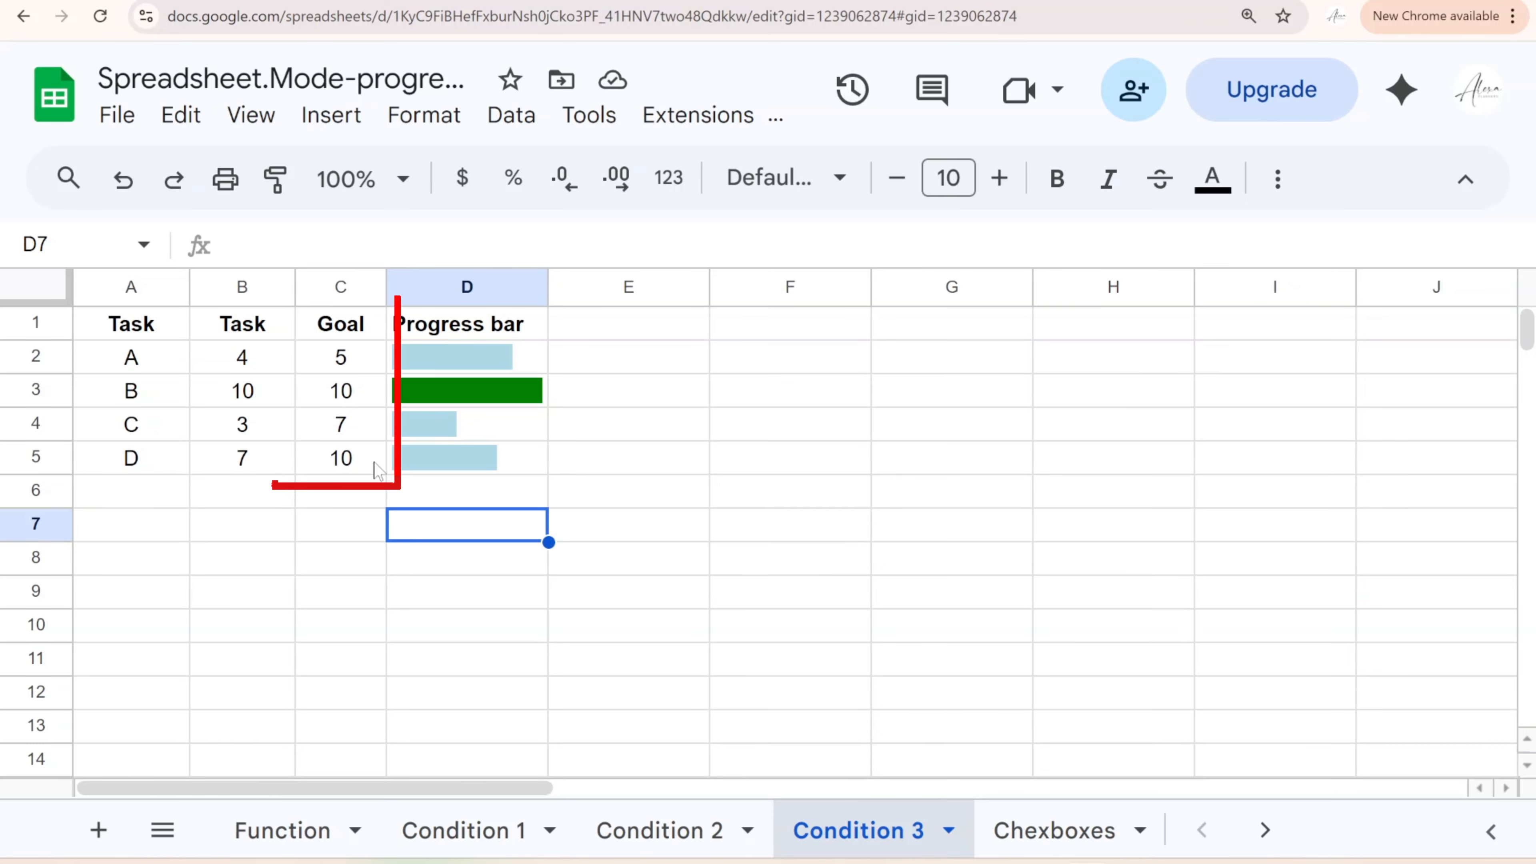
Try changing the task values in B2 and B4 to 5
{"action": "left_click", "coordinate": [266, 365]}
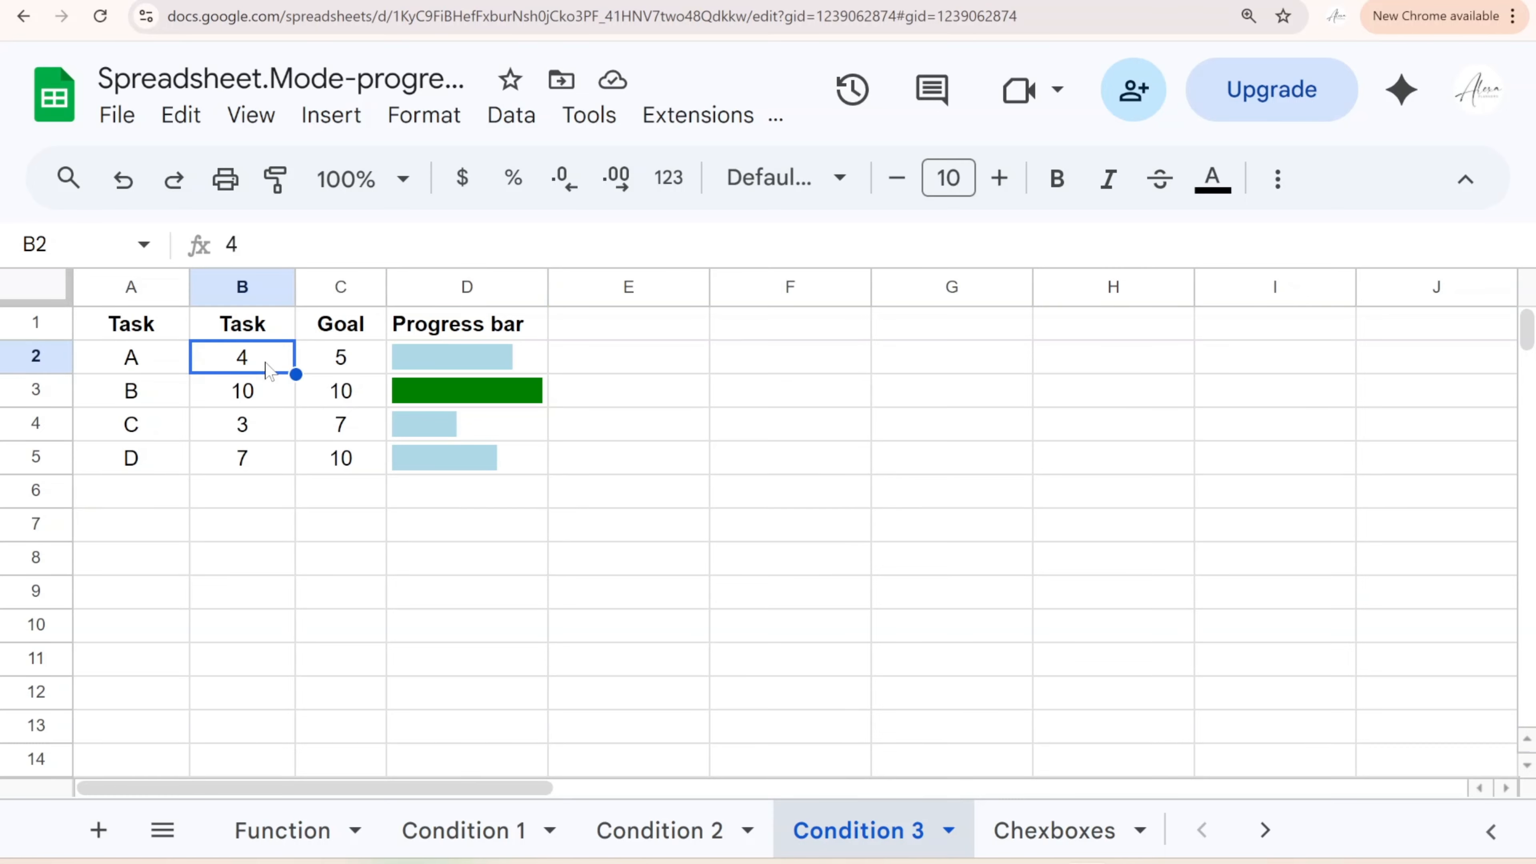
{"action": "type", "text": "5"}
{"action": "key", "text": "Return"}
{"action": "left_click", "coordinate": [266, 424]}
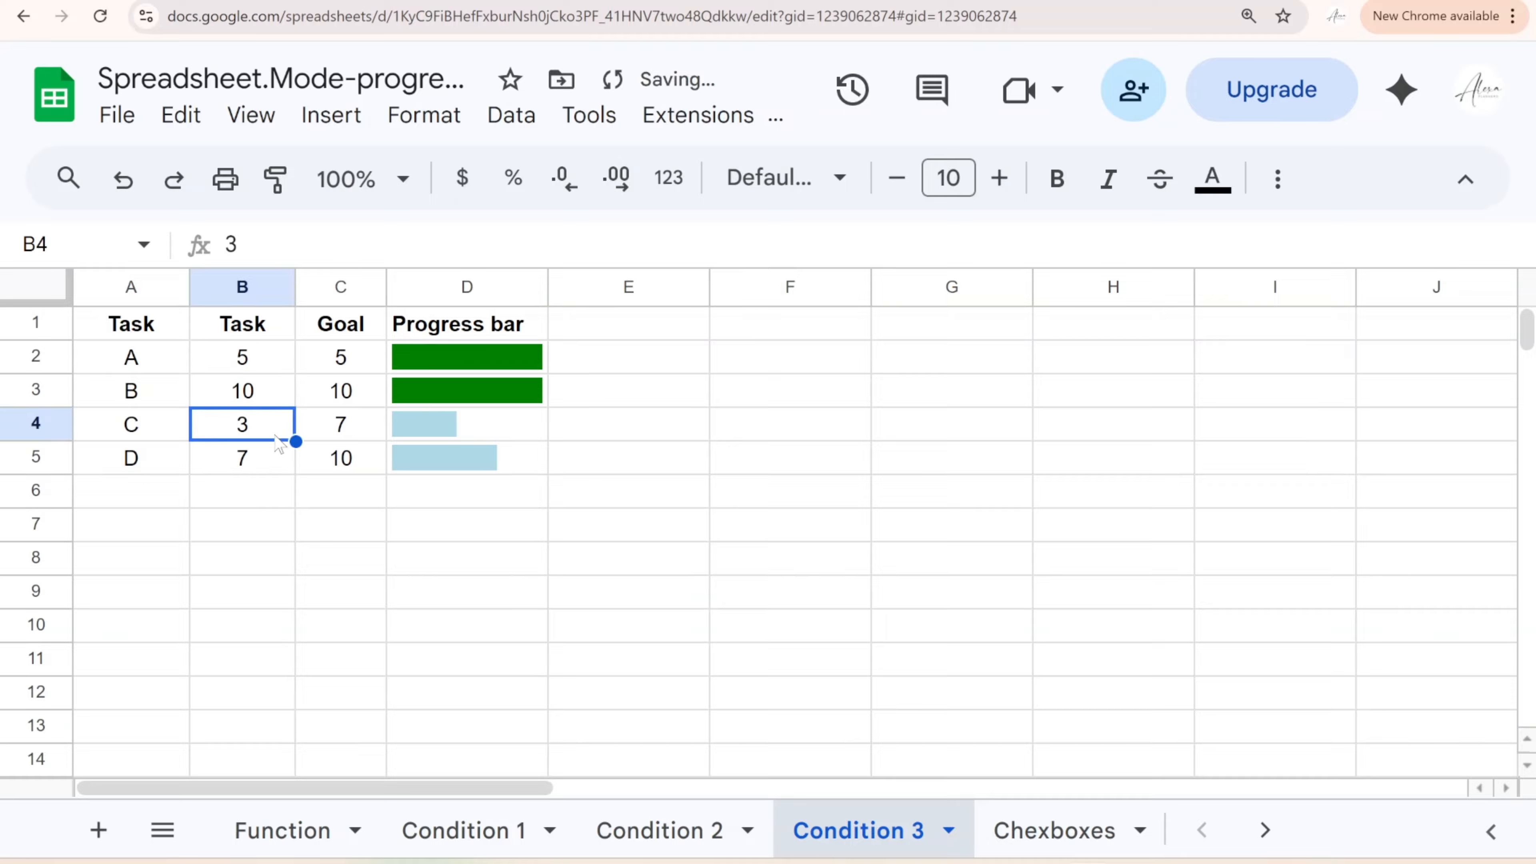
{"action": "type", "text": "5"}
{"action": "key", "text": "Return"}
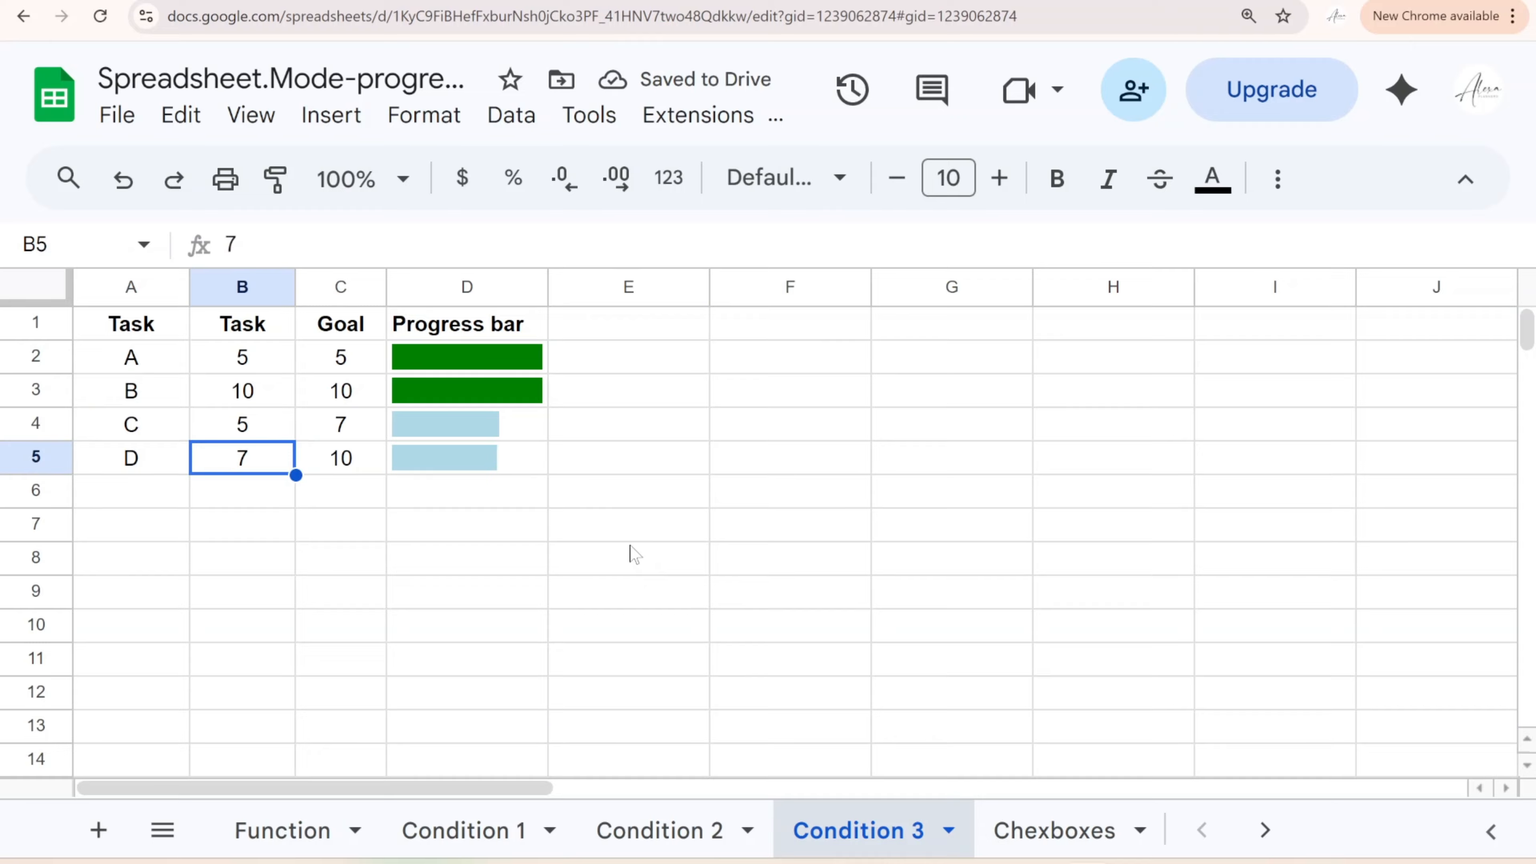
Undo the changes to the task values in B2 and B4
{"action": "key", "text": "ctrl+z"}
{"action": "key", "text": "ctrl+z"}
{"action": "key", "text": "ctrl+z"}
{"action": "key", "text": "ctrl+z"}
Start a SPARKLINE formula in D2 that references B2 and sets the charttype option to bar
{"action": "type", "text": "="}
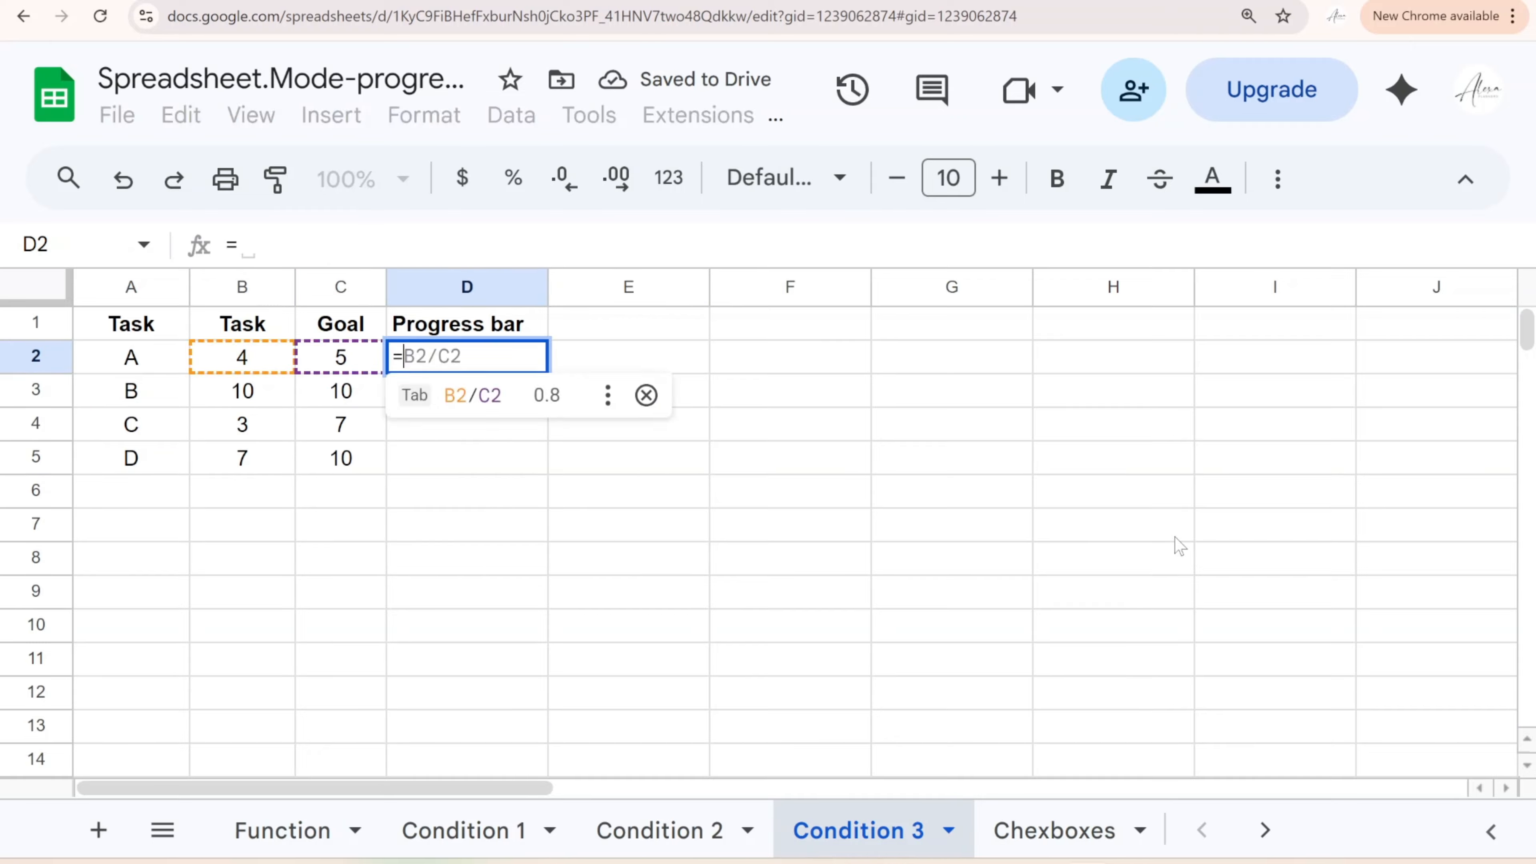
{"action": "type", "text": "sp"}
{"action": "key", "text": "Down"}
{"action": "key", "text": "Tab"}
{"action": "type", "text": "B2"}
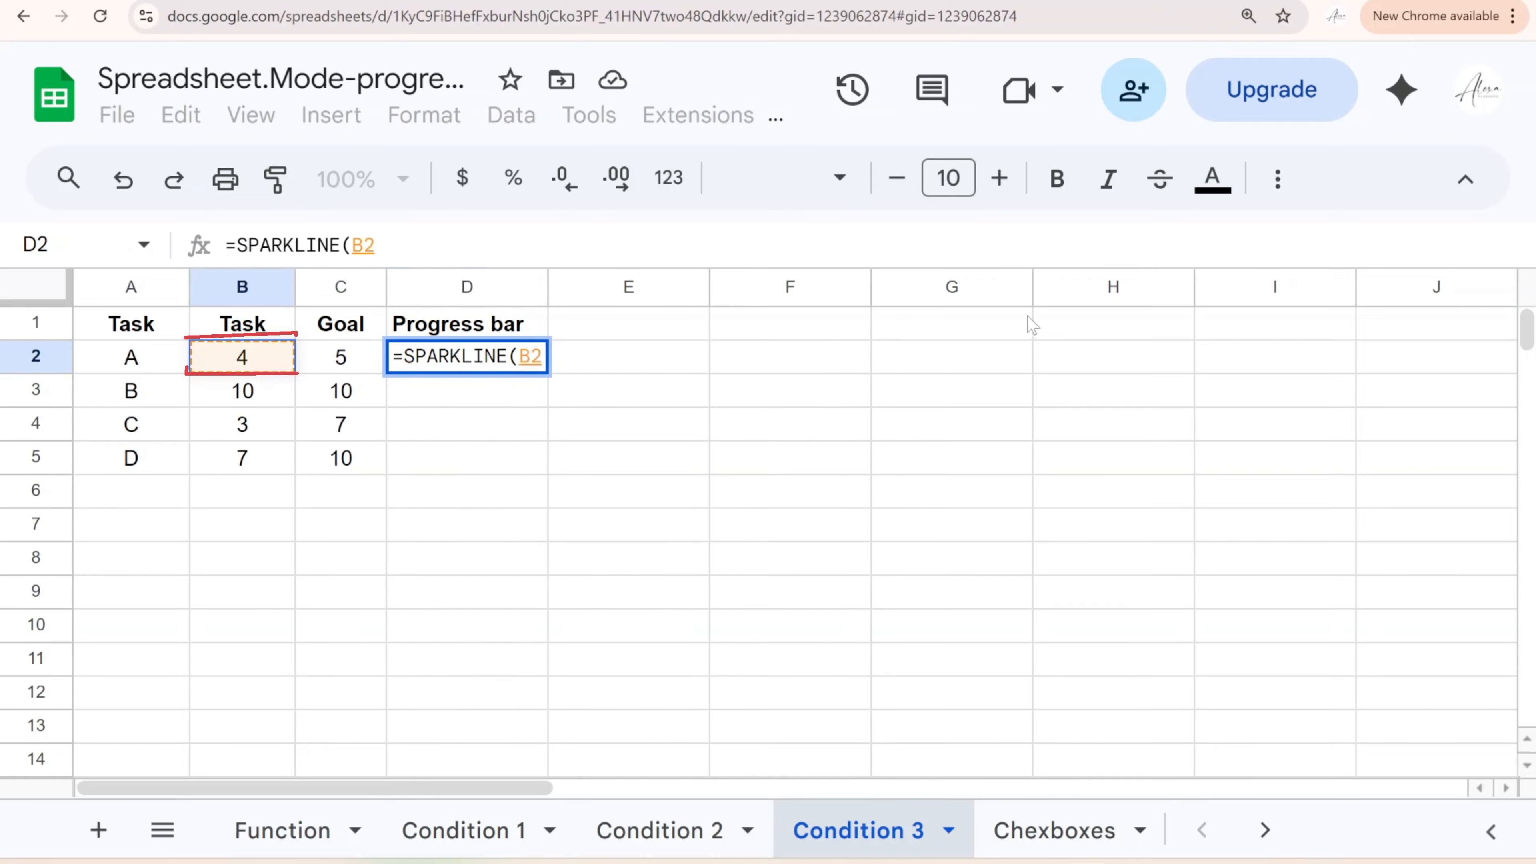
{"action": "type", "text": ",{"}
{"action": "key", "text": "alt+Return"}
{"action": "type", "text": "\"charttyp"}
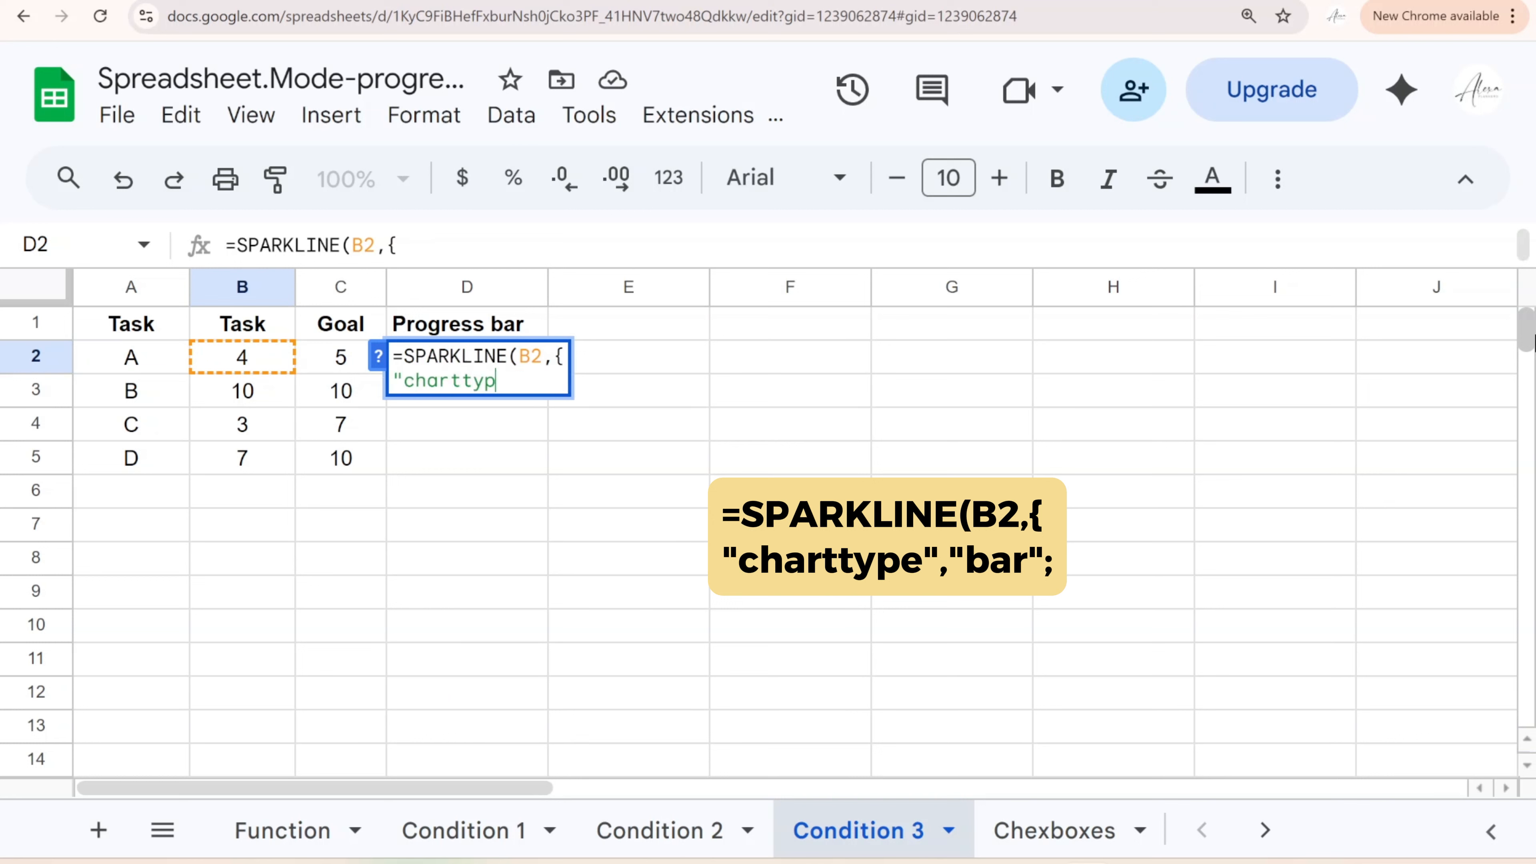
{"action": "type", "text": "e\",\"bar\";"}
{"action": "key", "text": "alt+Return"}
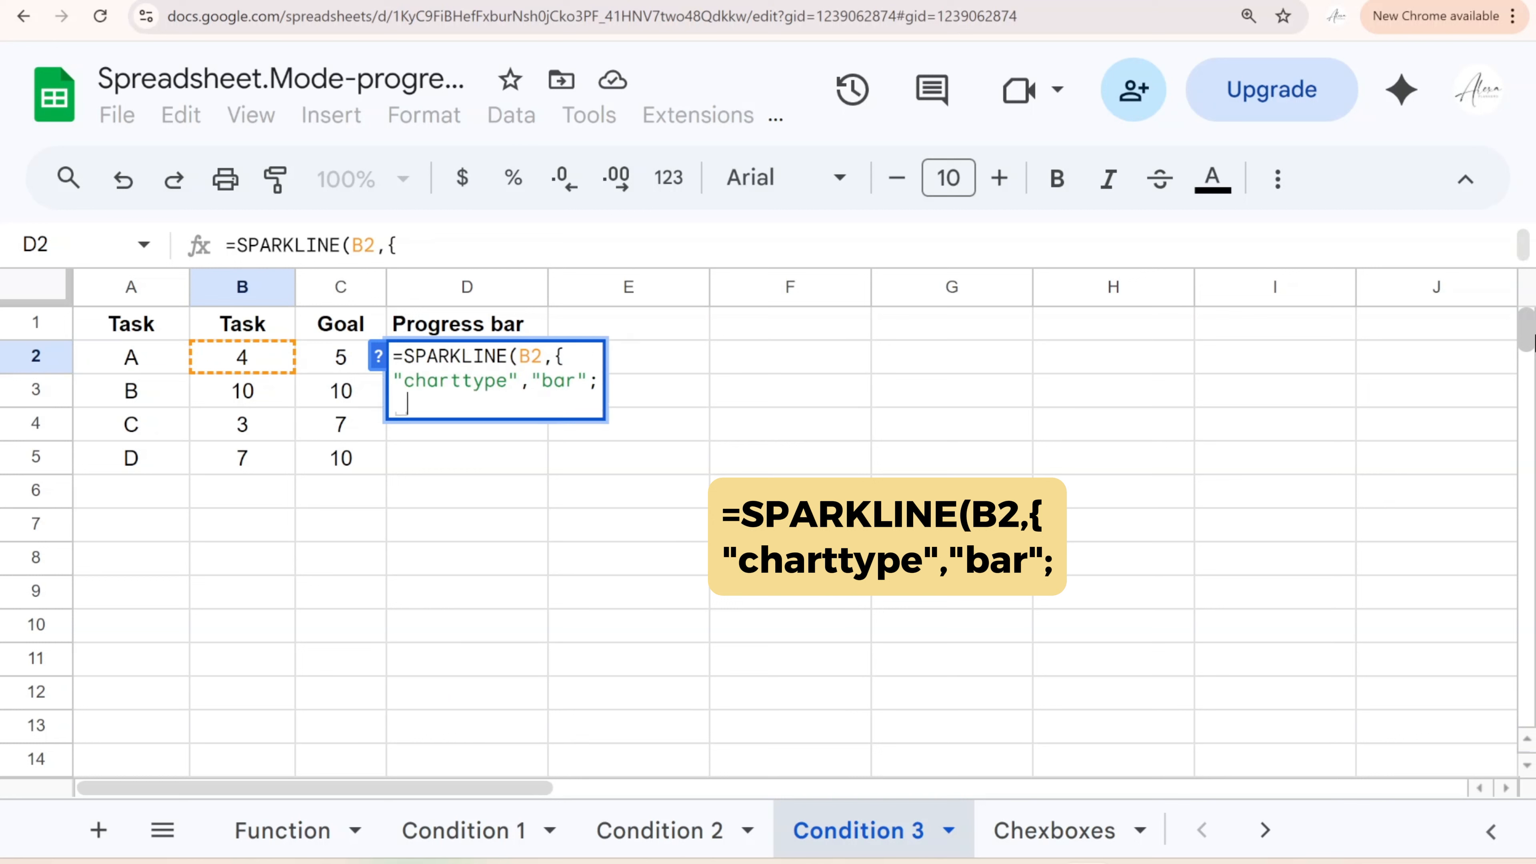
Add the max option to D2's formula with the goal cell C2 as its value
{"action": "type", "text": "\"max\""}
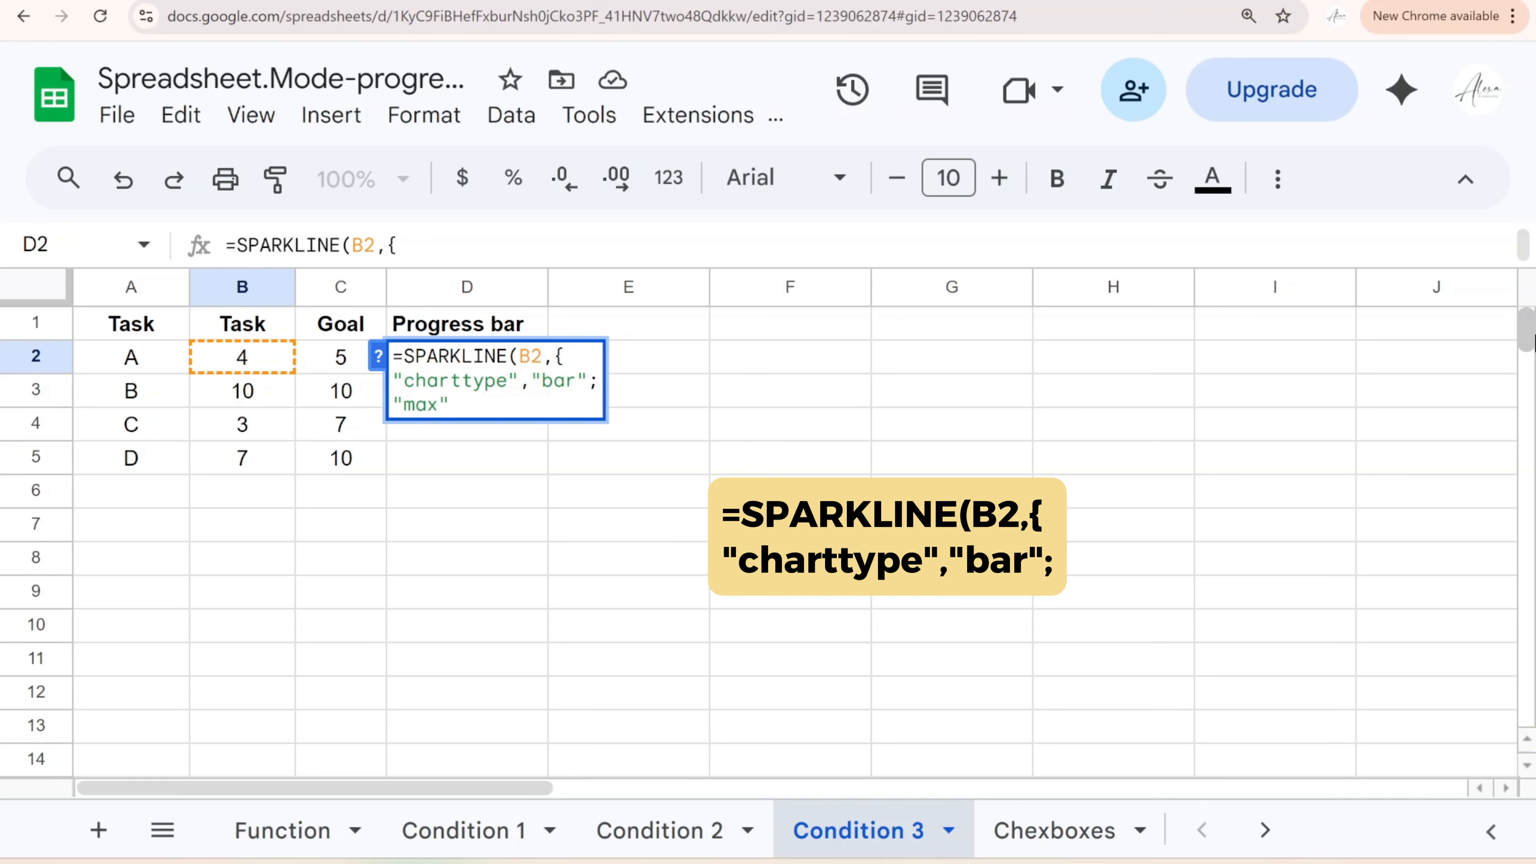
{"action": "type", "text": ","}
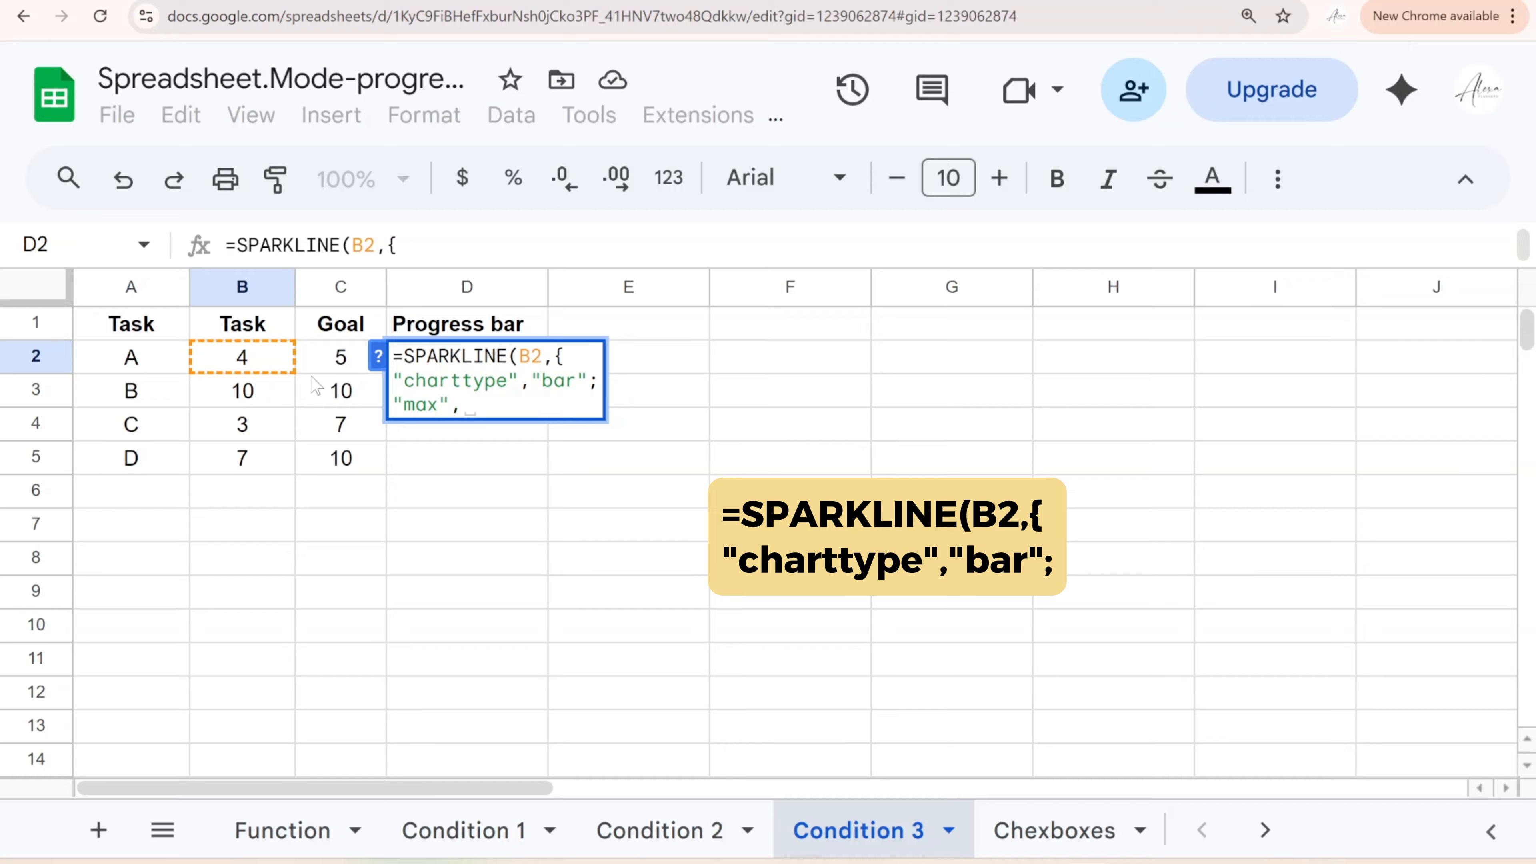
{"action": "left_click", "coordinate": [333, 363]}
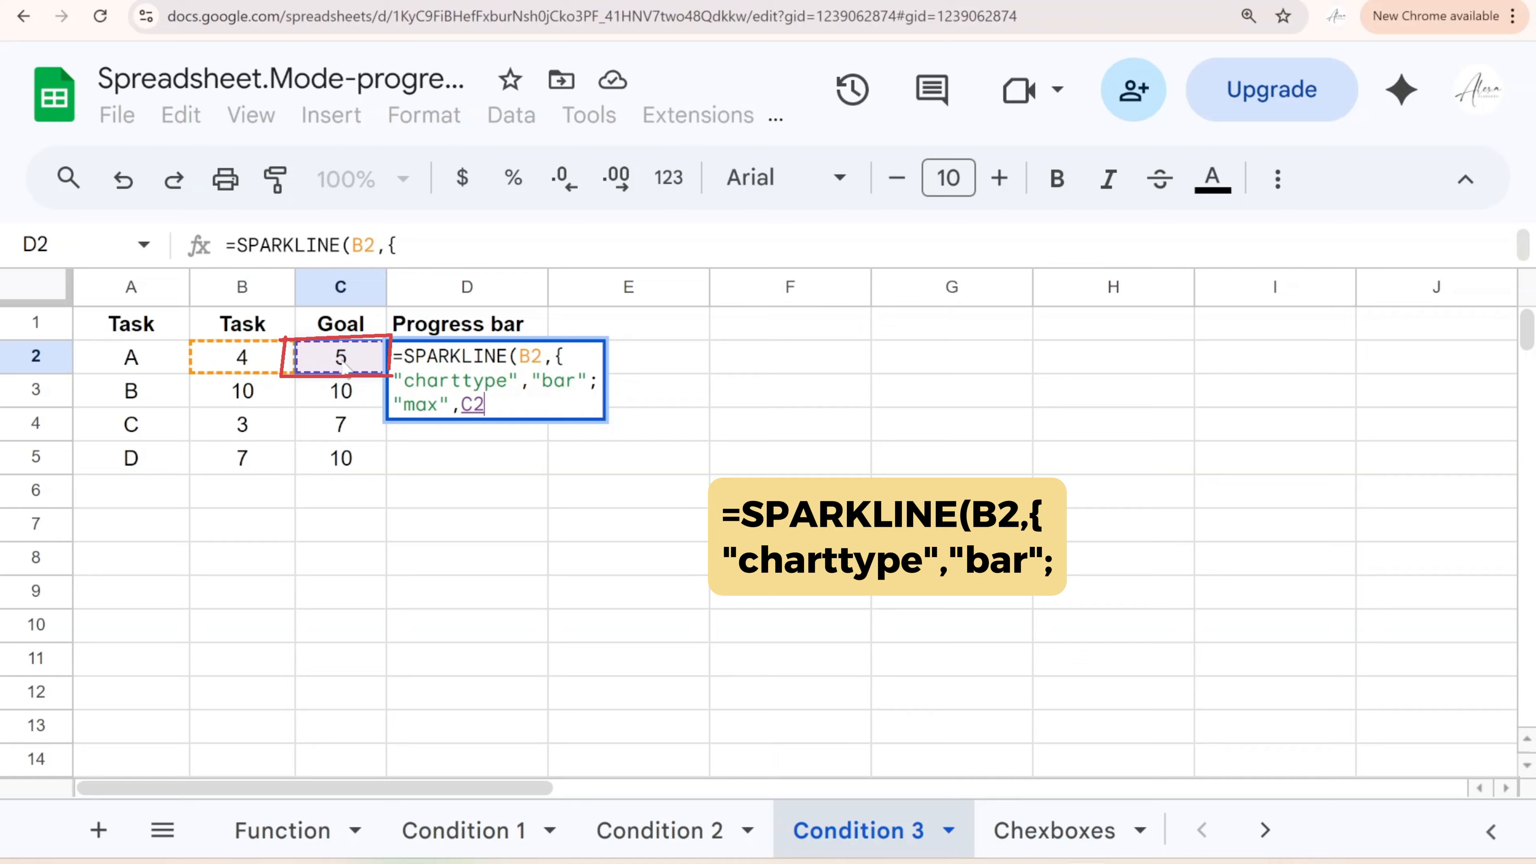
{"action": "type", "text": ";"}
{"action": "key", "text": "alt+Return"}
Add the color1 option to D2's formula with an IF giving lightblue when B2<C2 and green otherwise, and enter the completed formula
{"action": "type", "text": "\"co"}
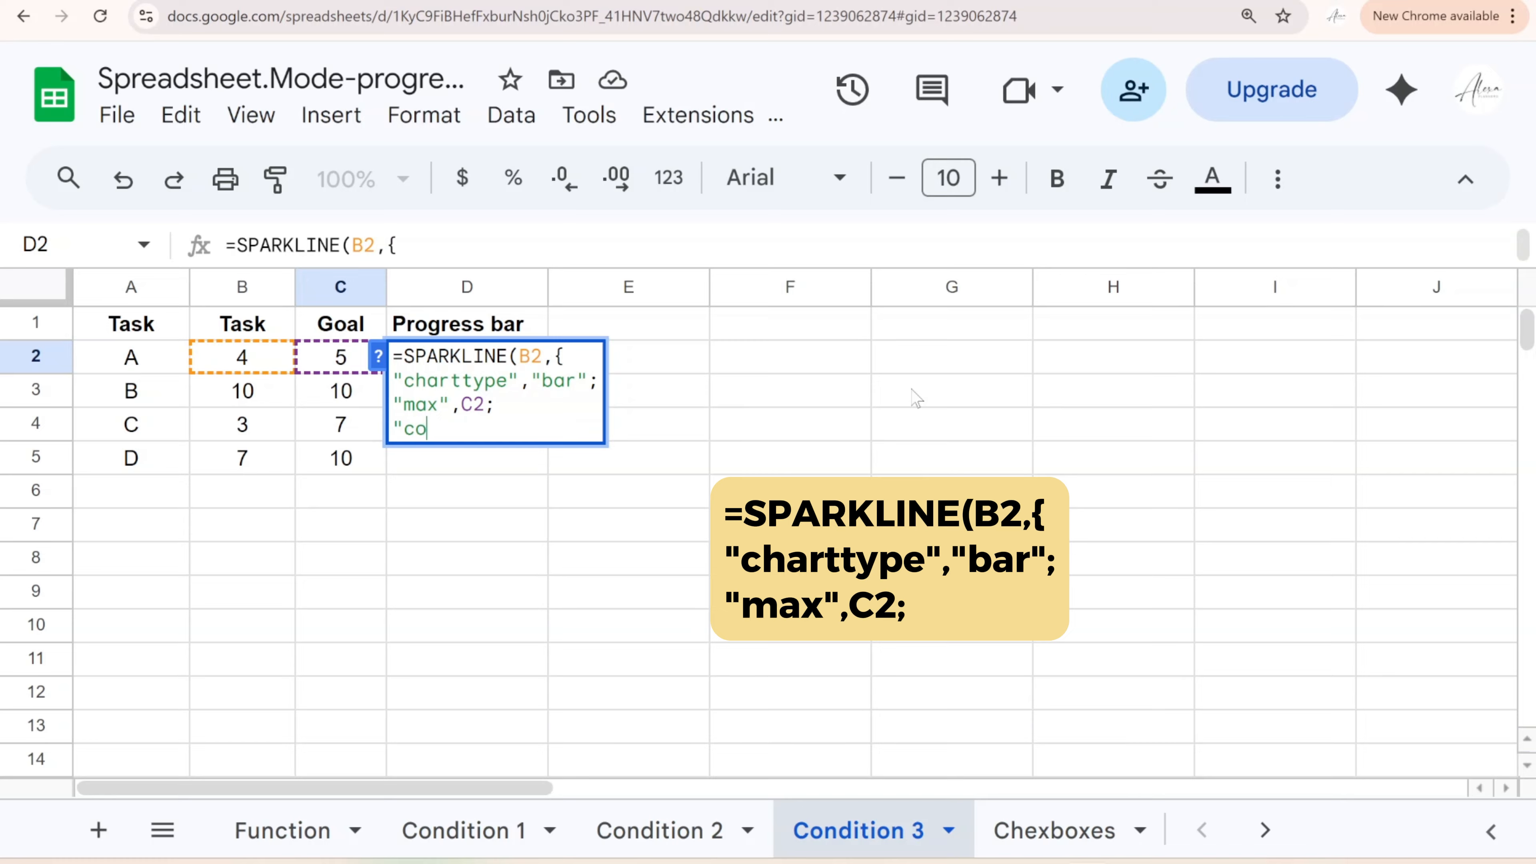
{"action": "type", "text": "lor1\",if"}
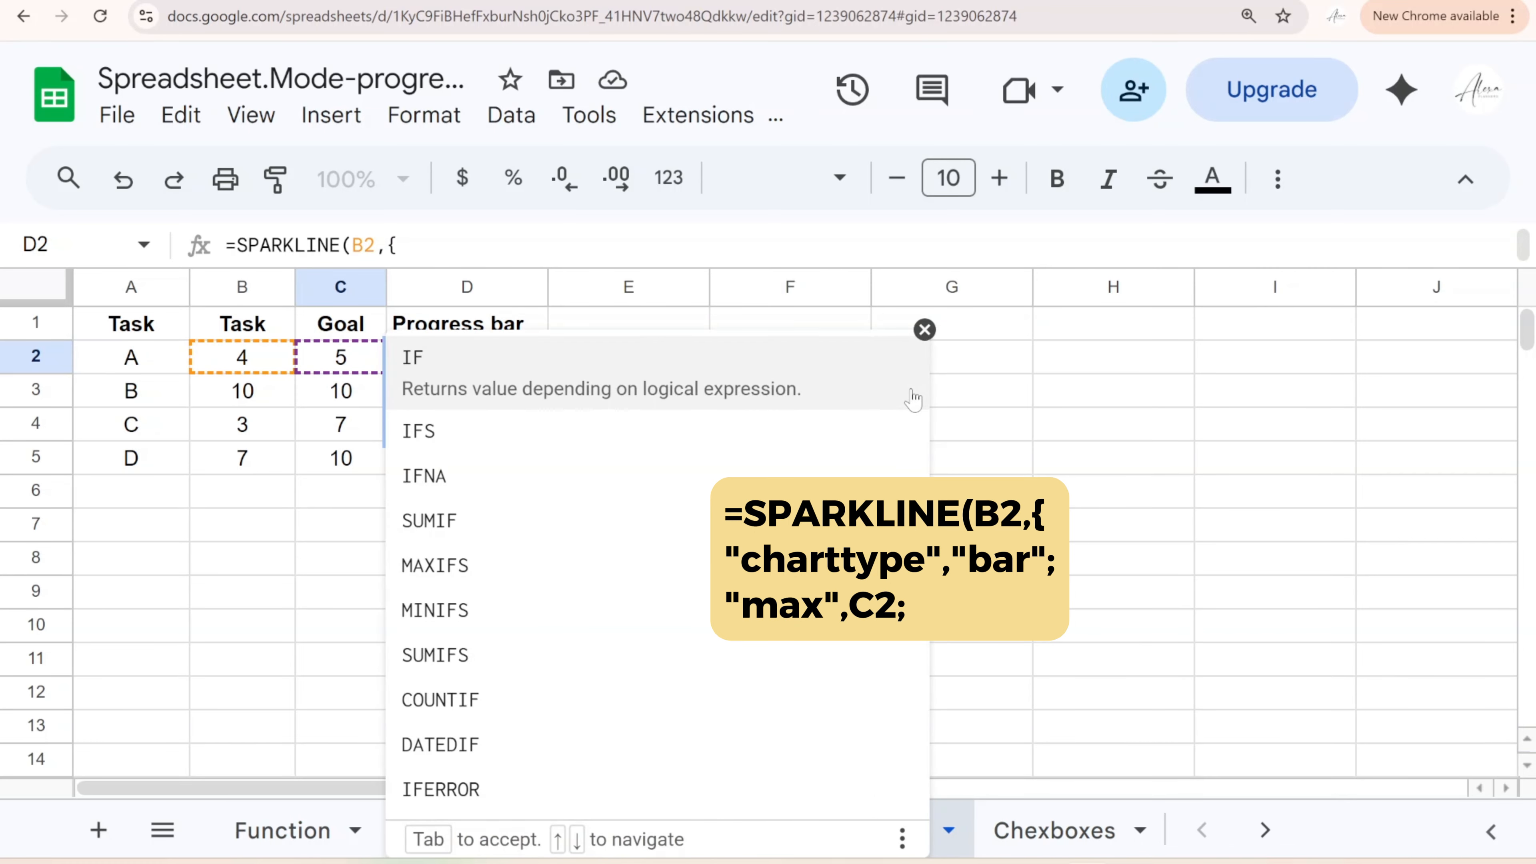
{"action": "left_click", "coordinate": [913, 399]}
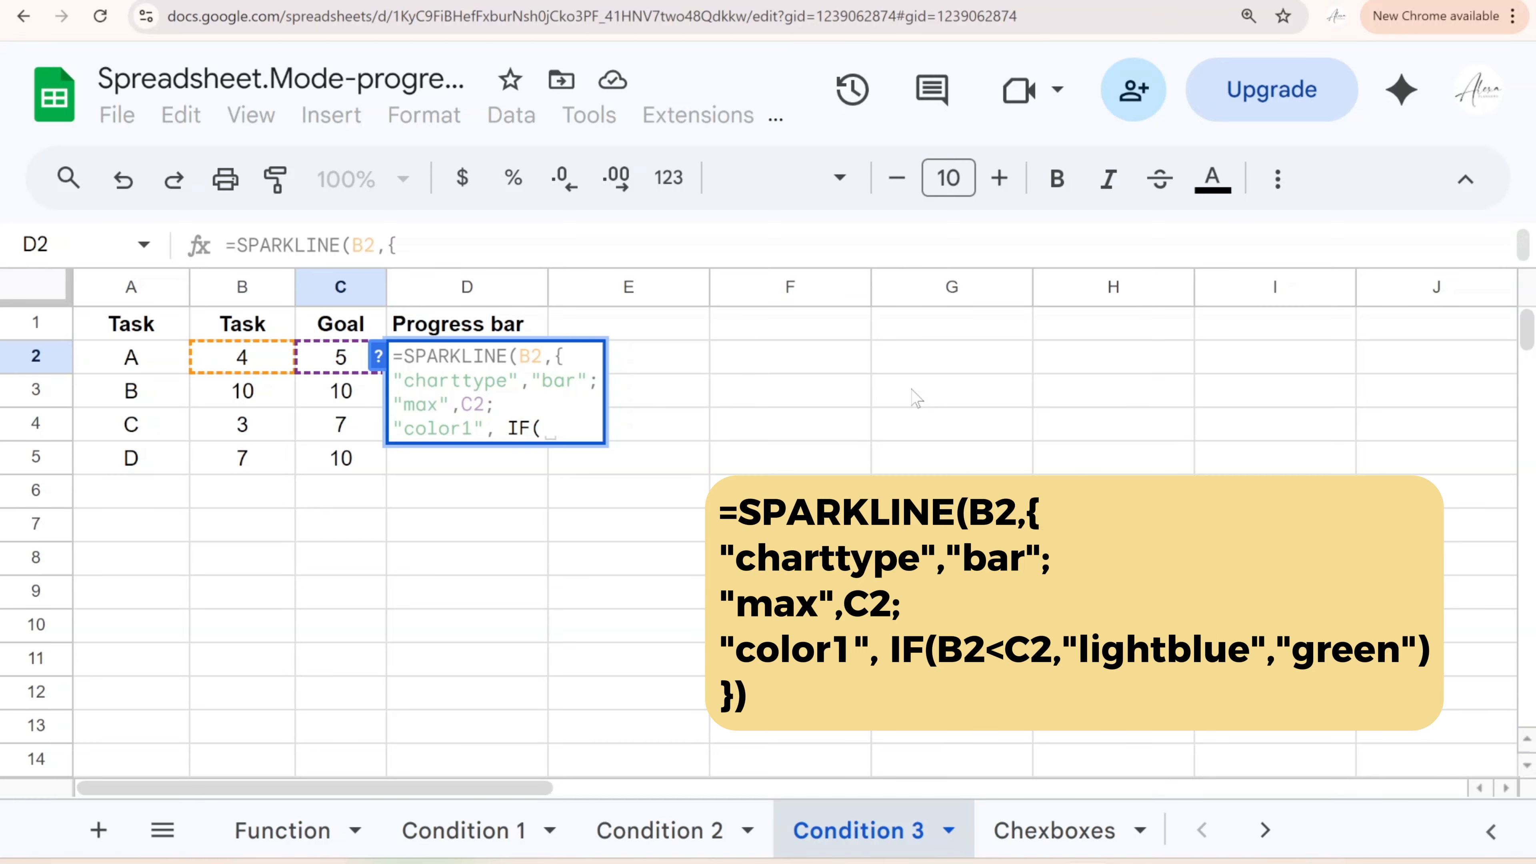
{"action": "type", "text": "B2<C2"}
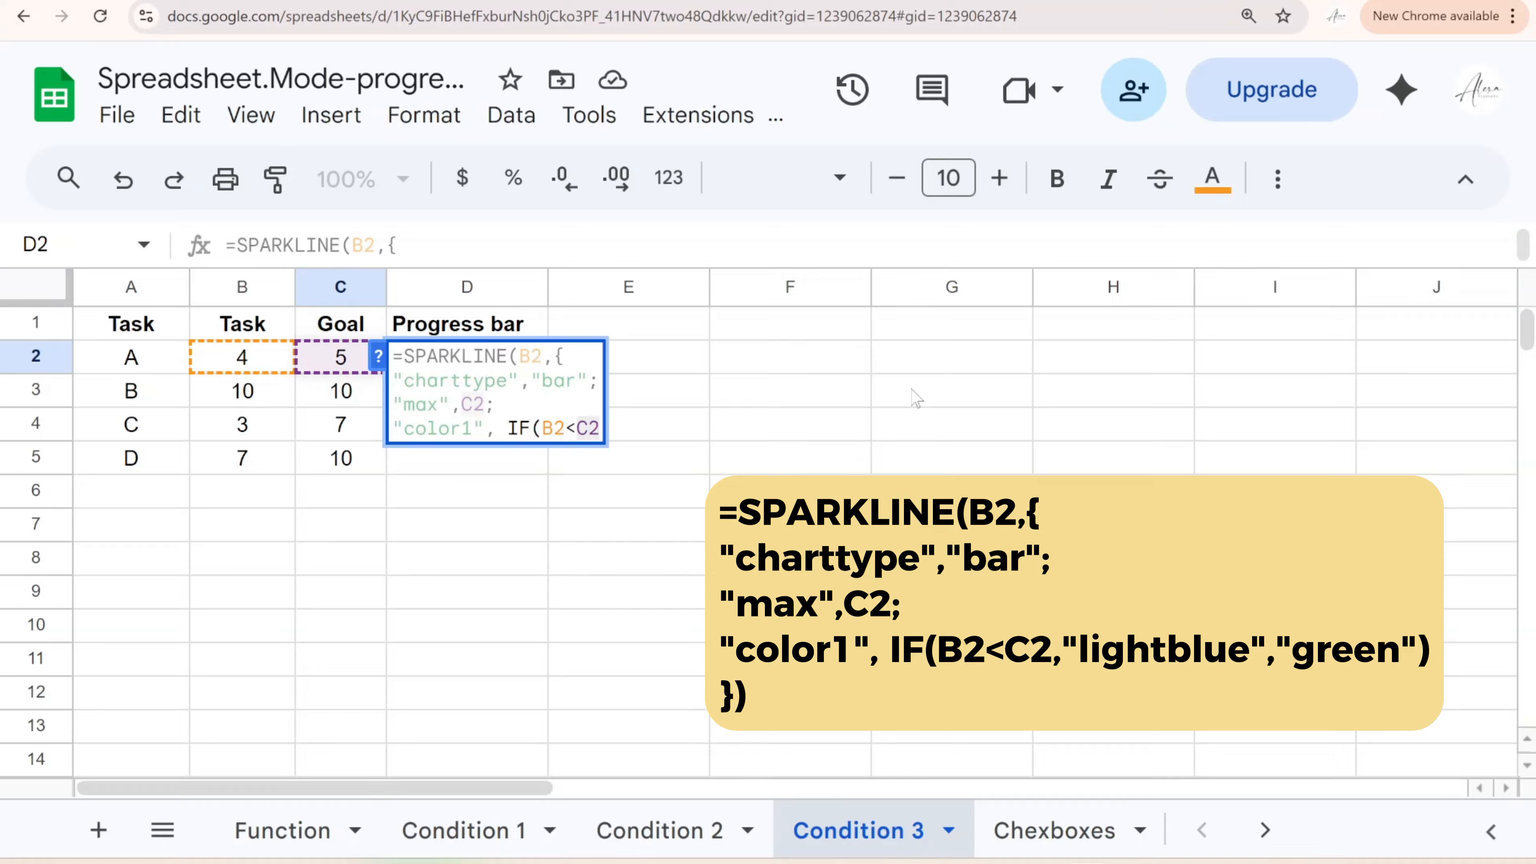
{"action": "type", "text": ","}
{"action": "type", "text": "\"lightblue"}
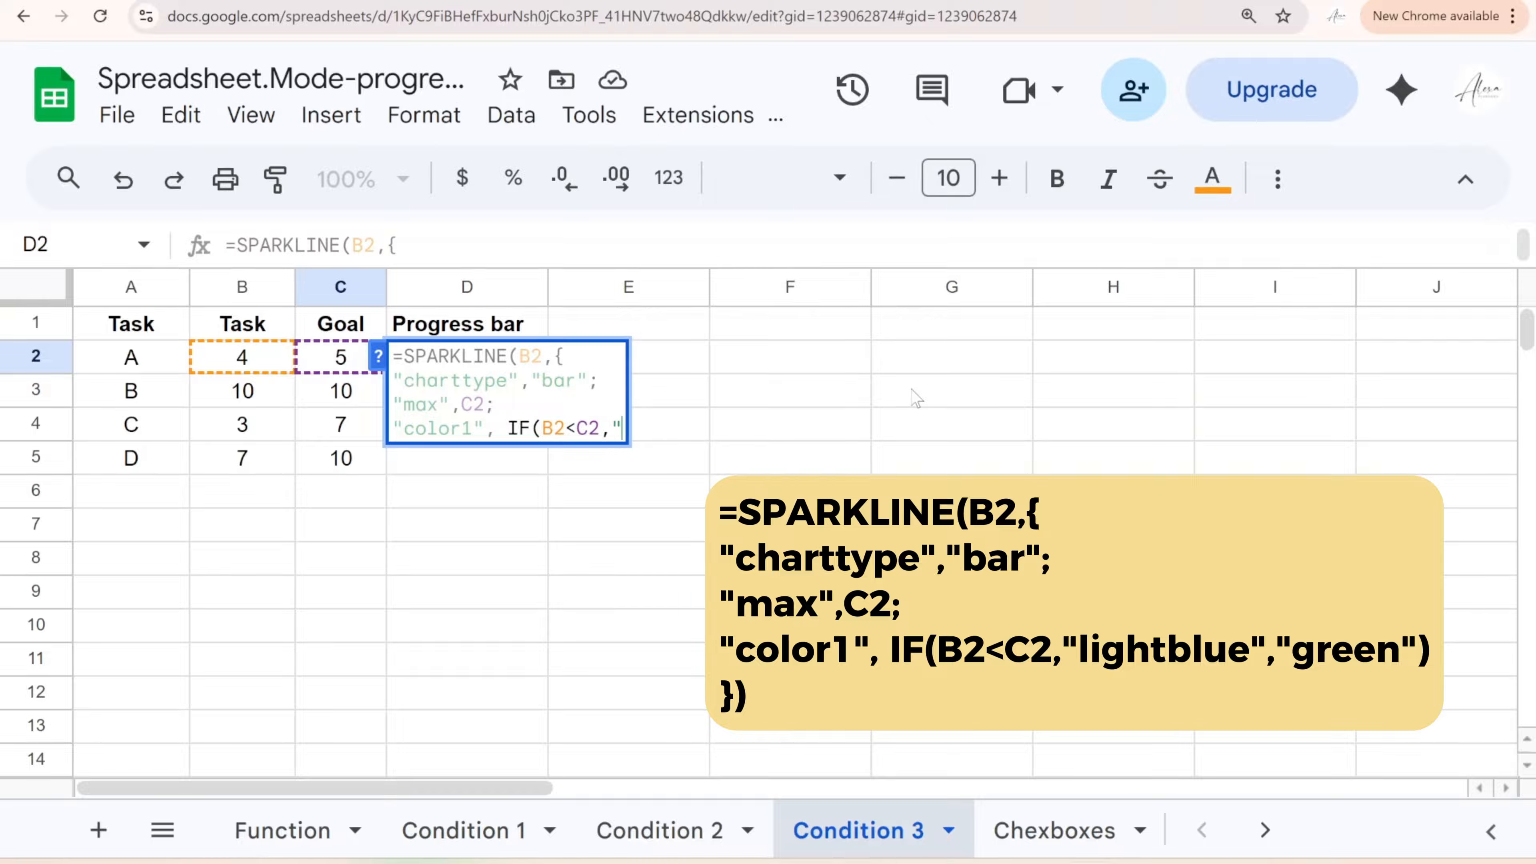
{"action": "type", "text": "\",\"gree"}
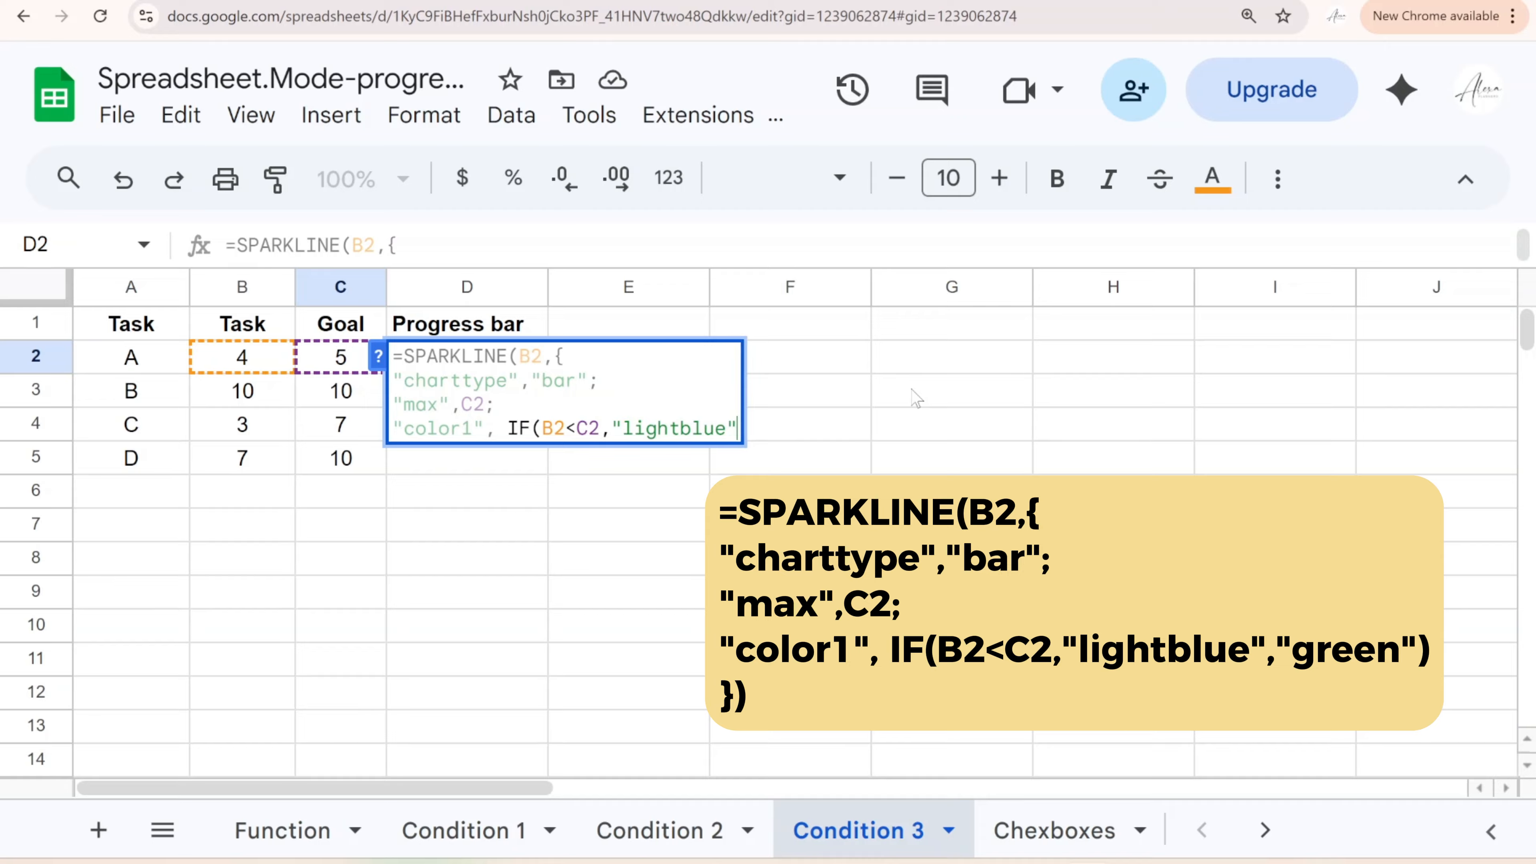
{"action": "type", "text": "n\""}
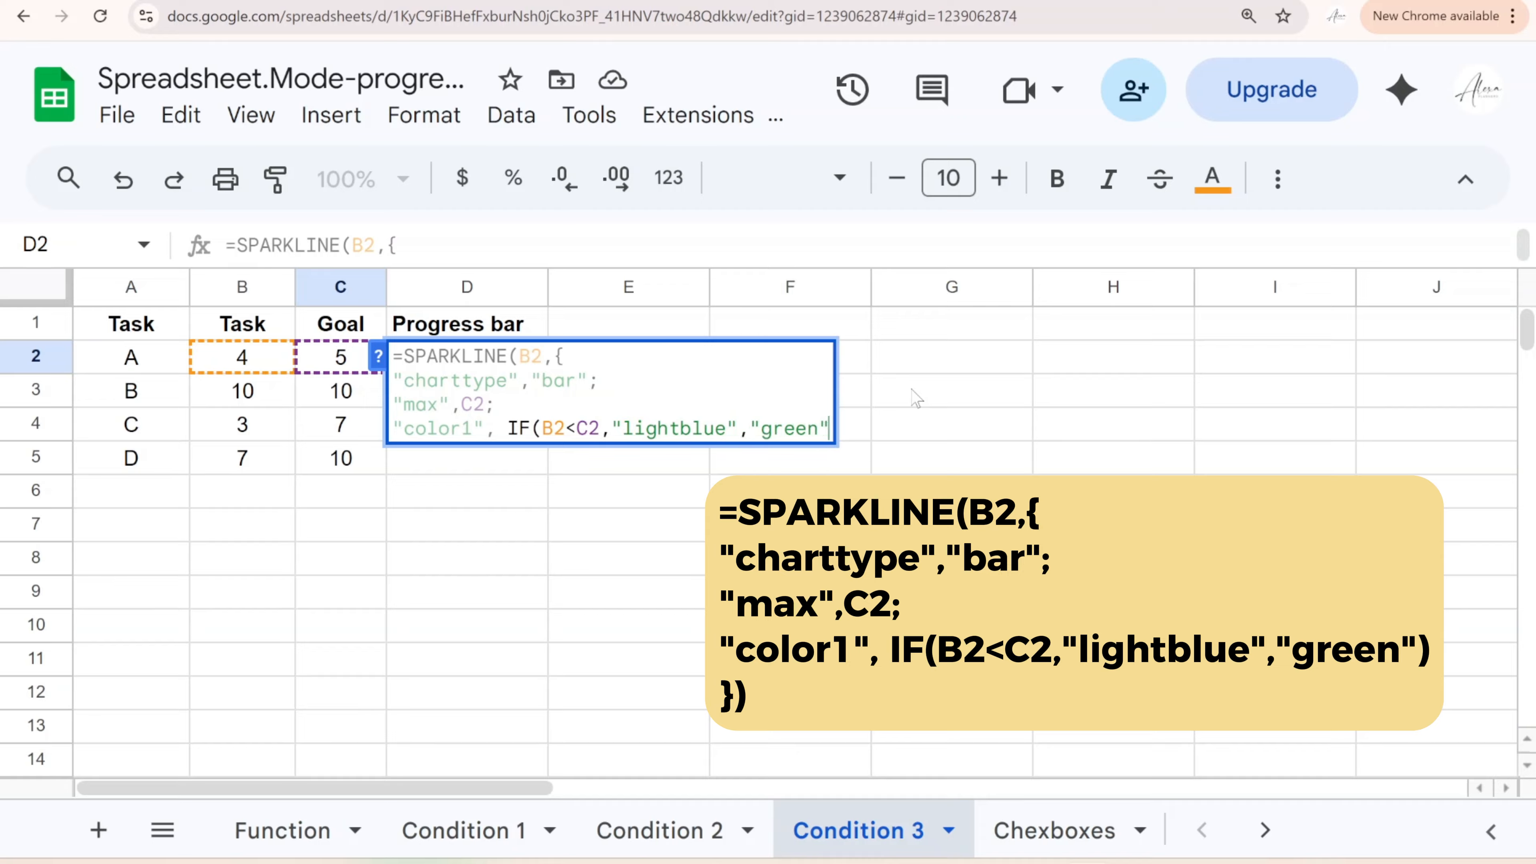
{"action": "type", "text": ")"}
{"action": "key", "text": "ctrl+Return"}
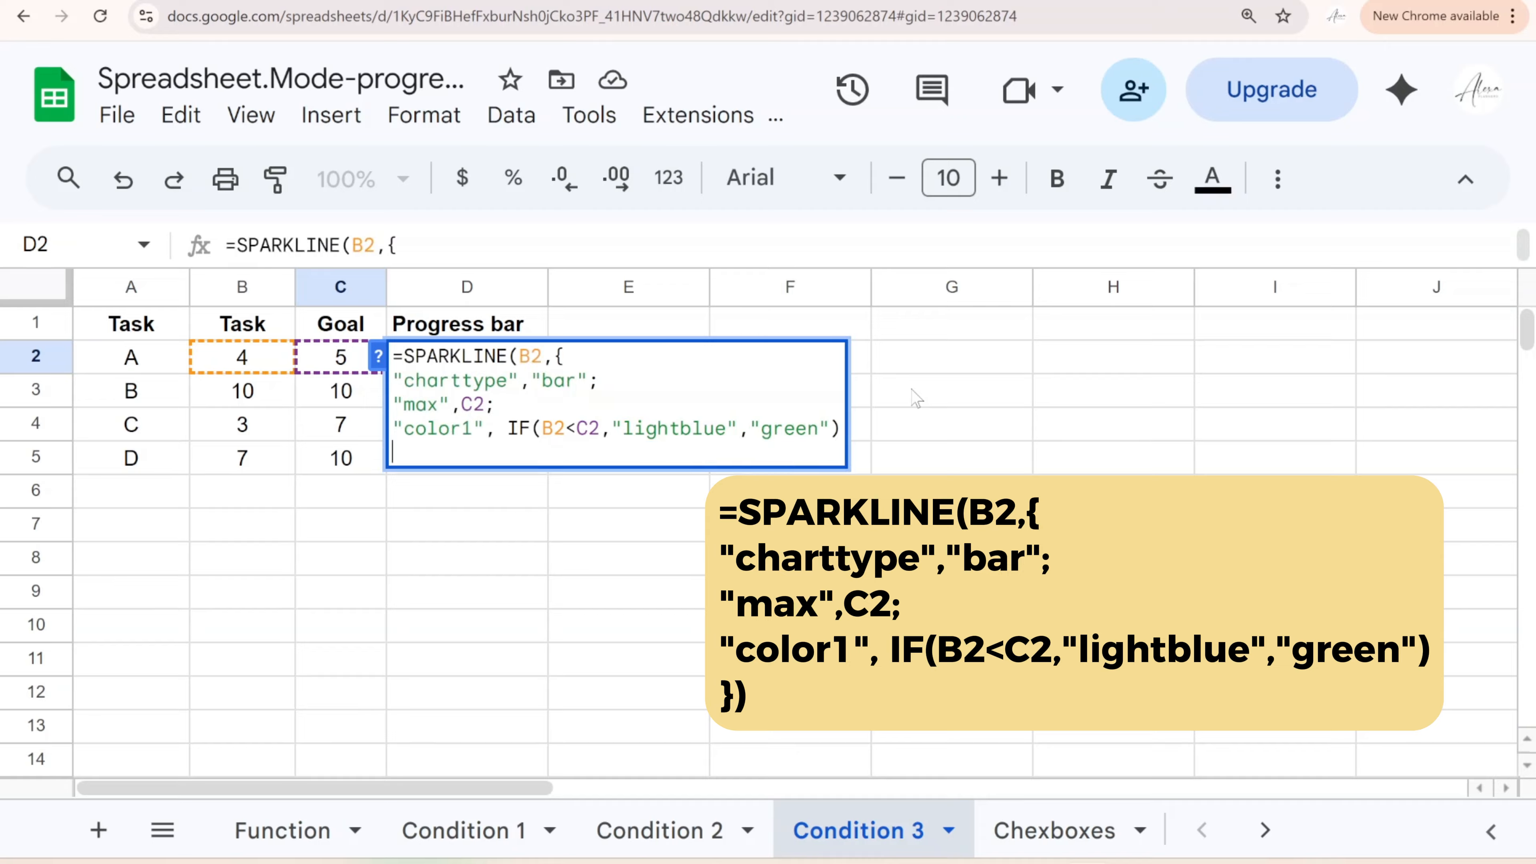
{"action": "type", "text": "})"}
{"action": "key", "text": "Return"}
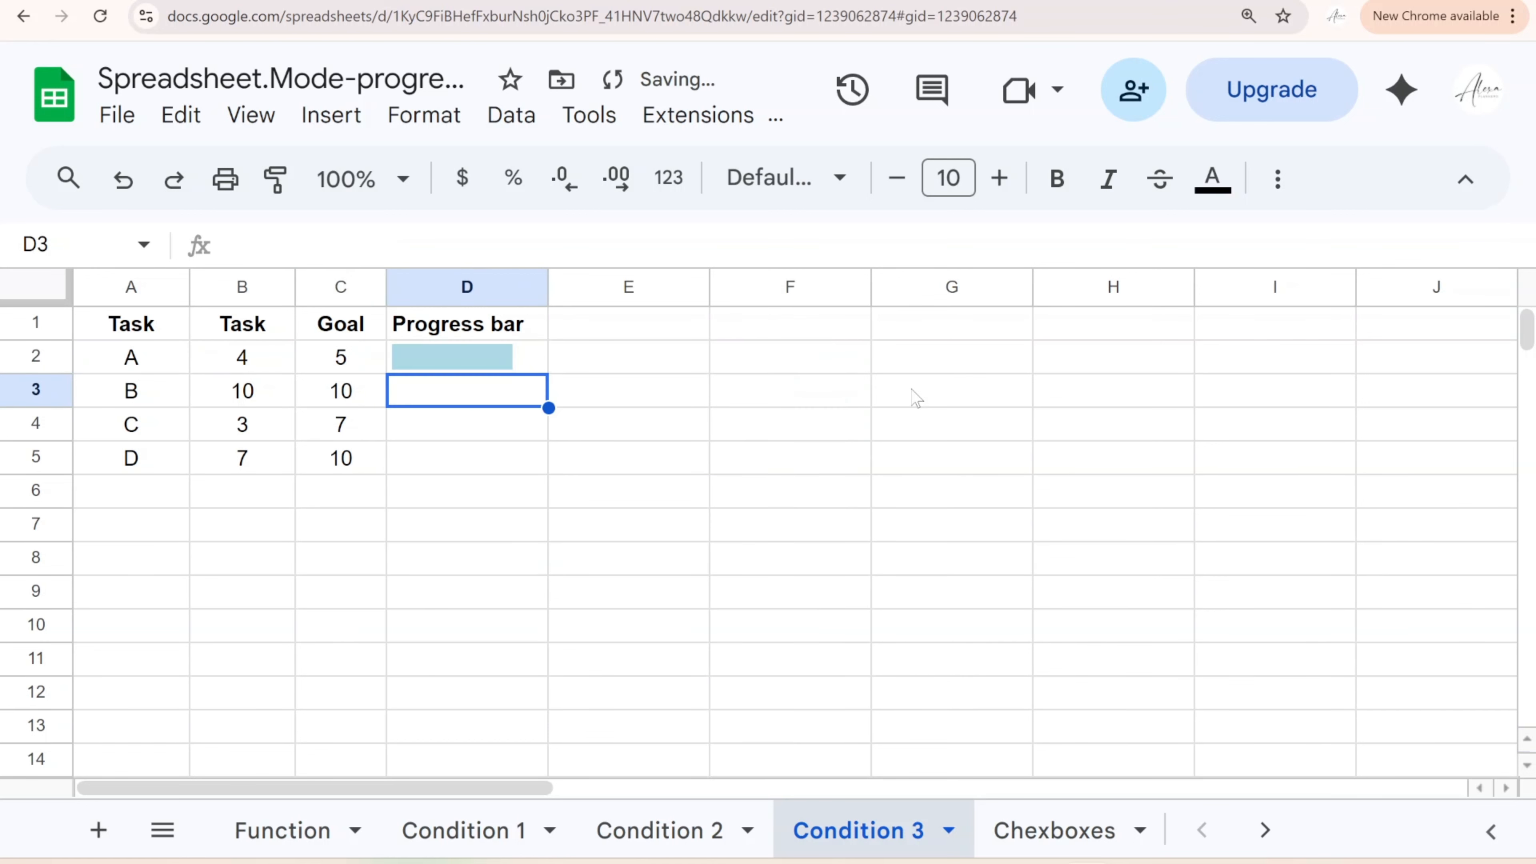
Copy the progress bar formula from D2 down through D5 and set the task value in B2 to 5
{"action": "left_click", "coordinate": [541, 366]}
{"action": "left_click_drag", "start_coordinate": [548, 373], "coordinate": [526, 469]}
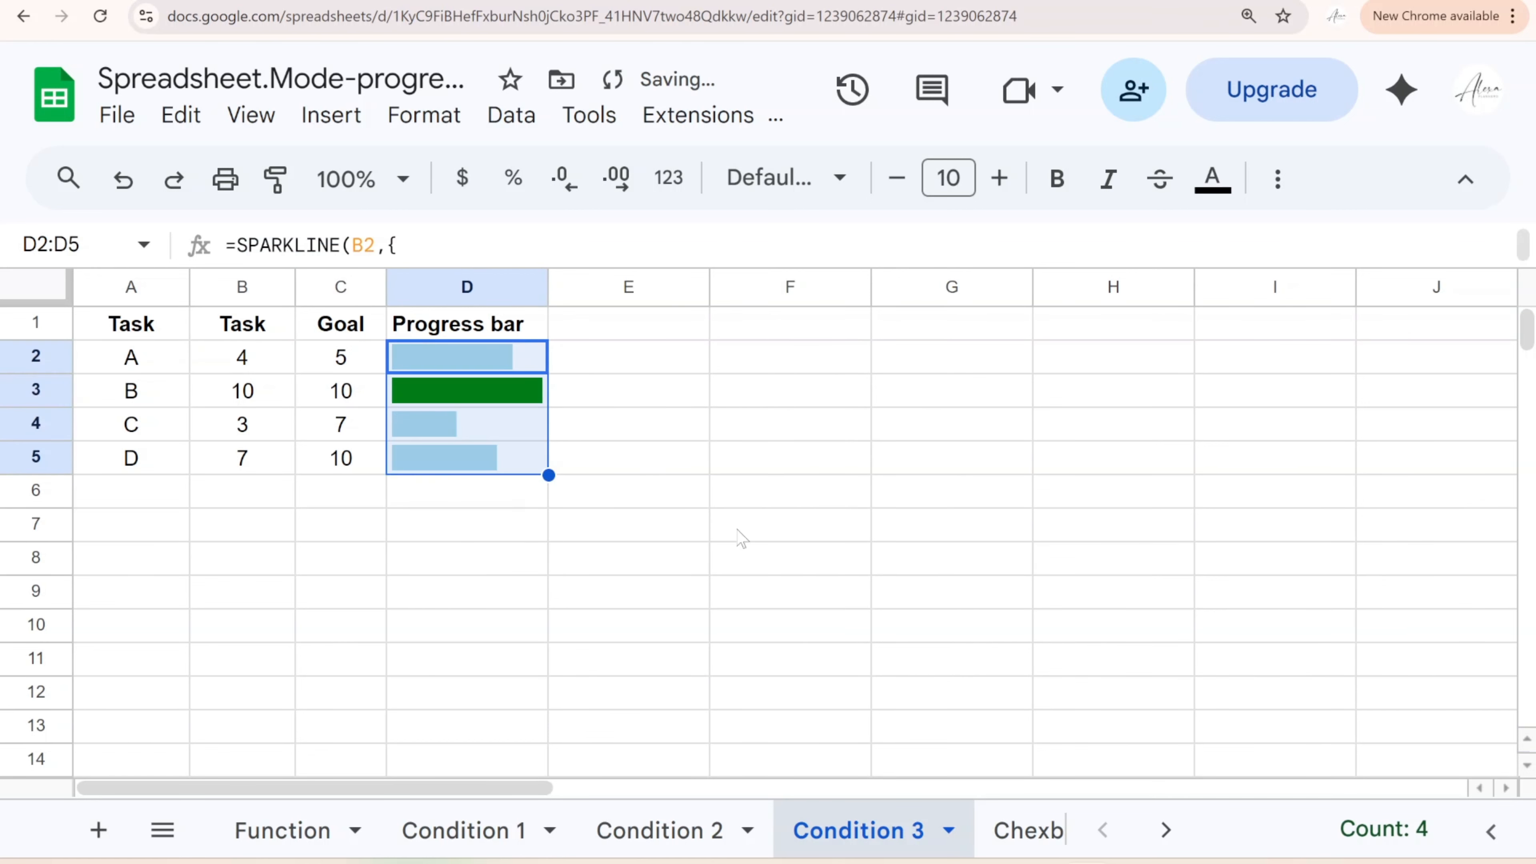
{"action": "left_click", "coordinate": [245, 363]}
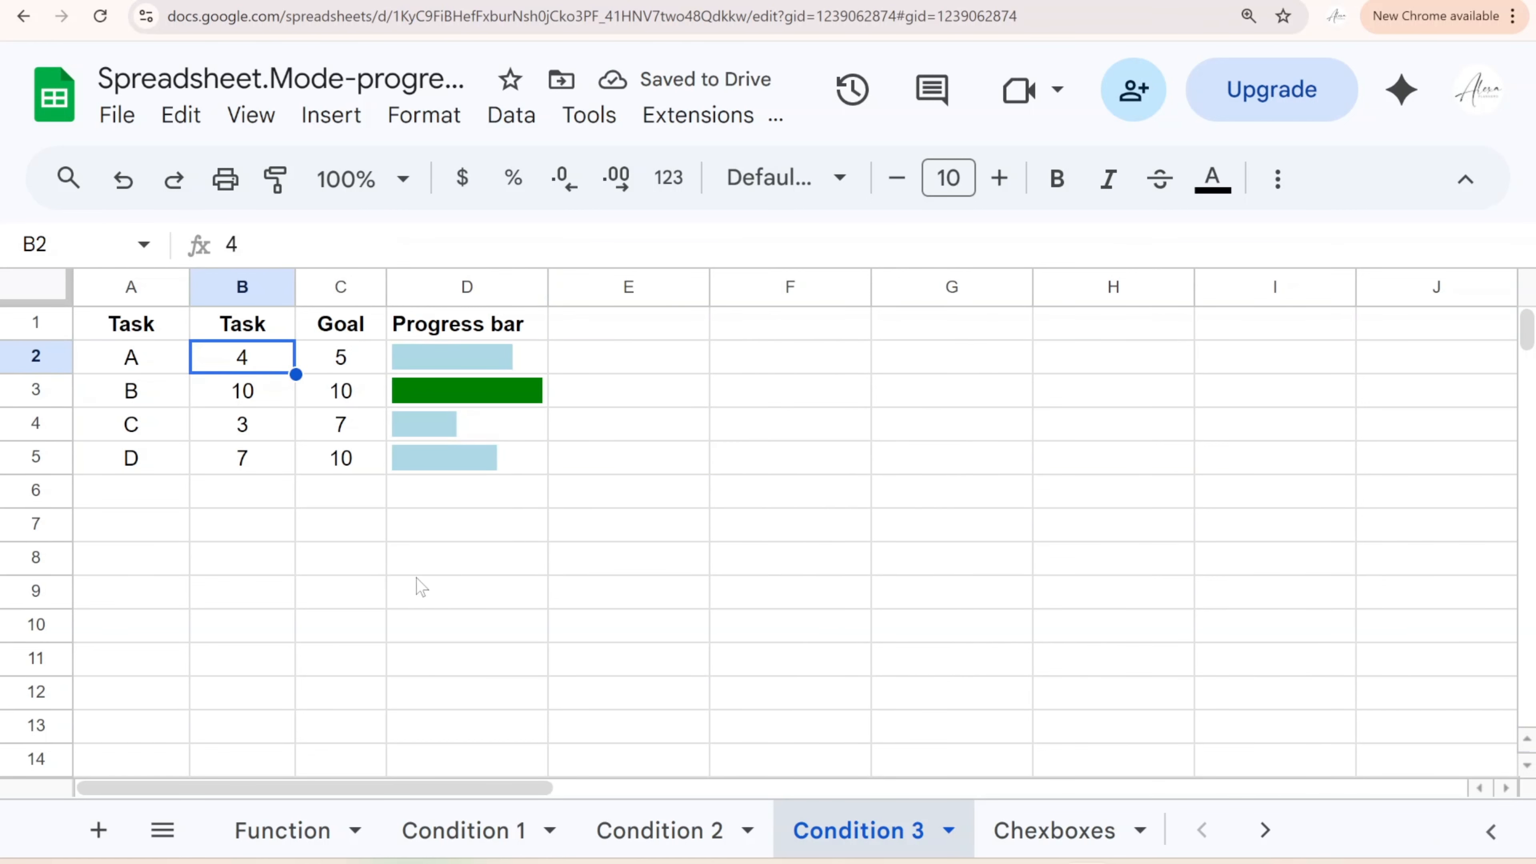
{"action": "type", "text": "5"}
Set the goal in C4 to 10 and test the task value in B4 with 1 and 9
{"action": "left_click", "coordinate": [342, 426]}
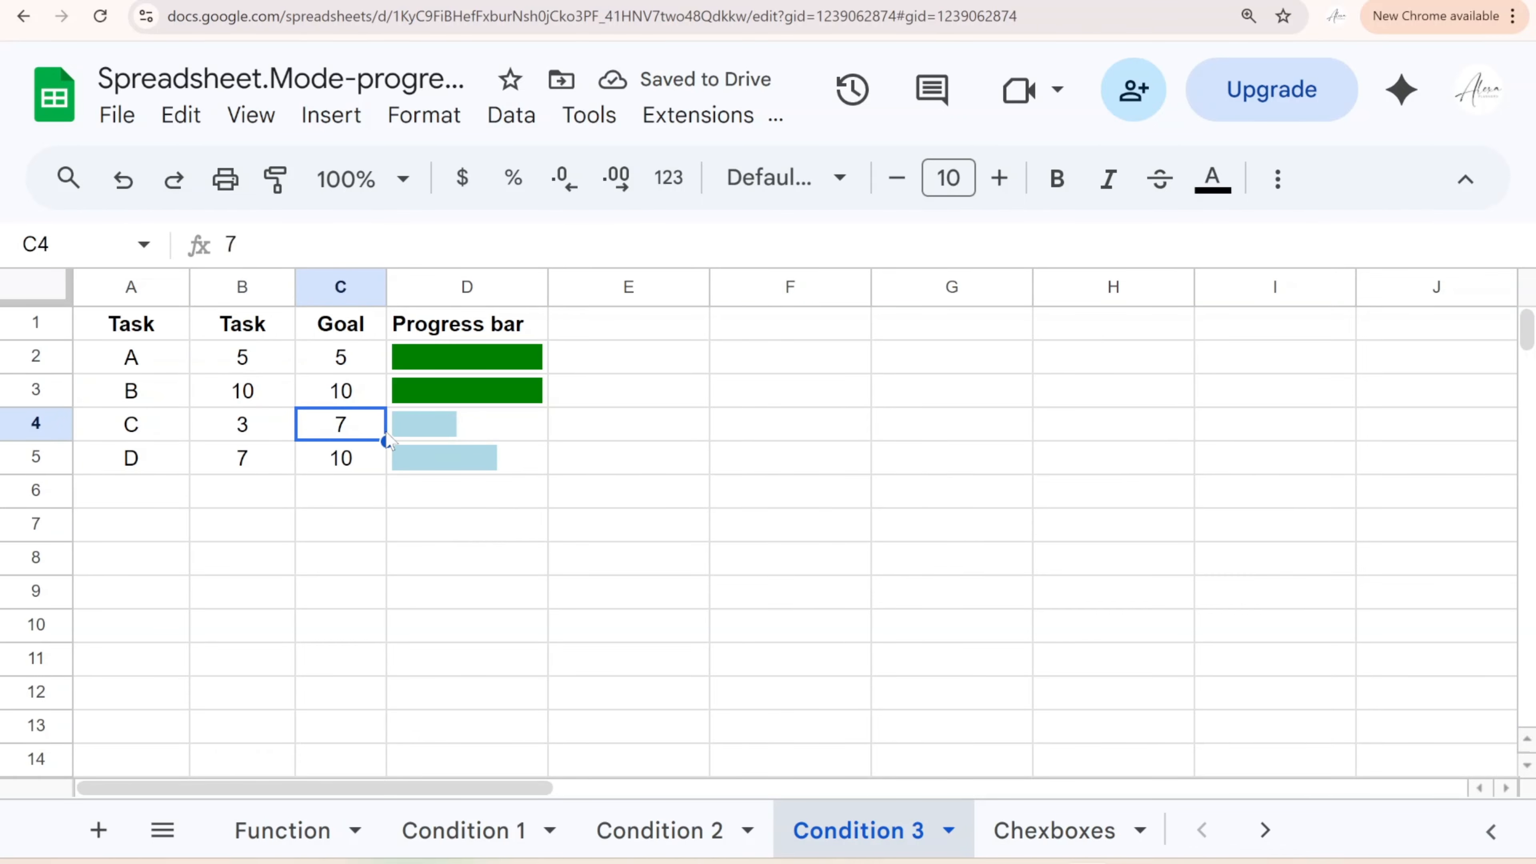
{"action": "type", "text": "10"}
{"action": "key", "text": "Return"}
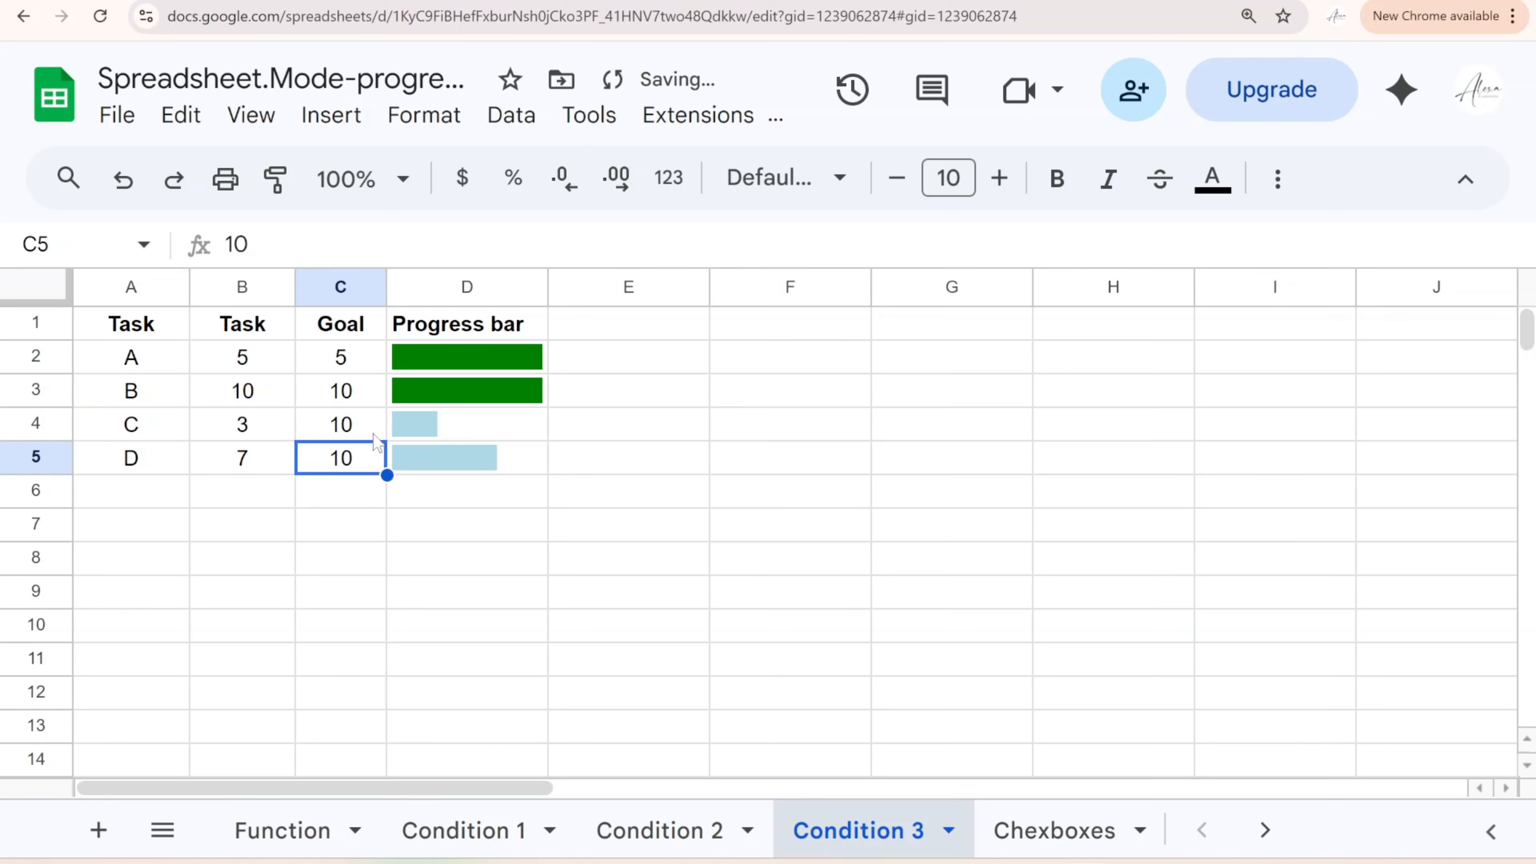
{"action": "left_click", "coordinate": [285, 439]}
{"action": "key", "text": "Return"}
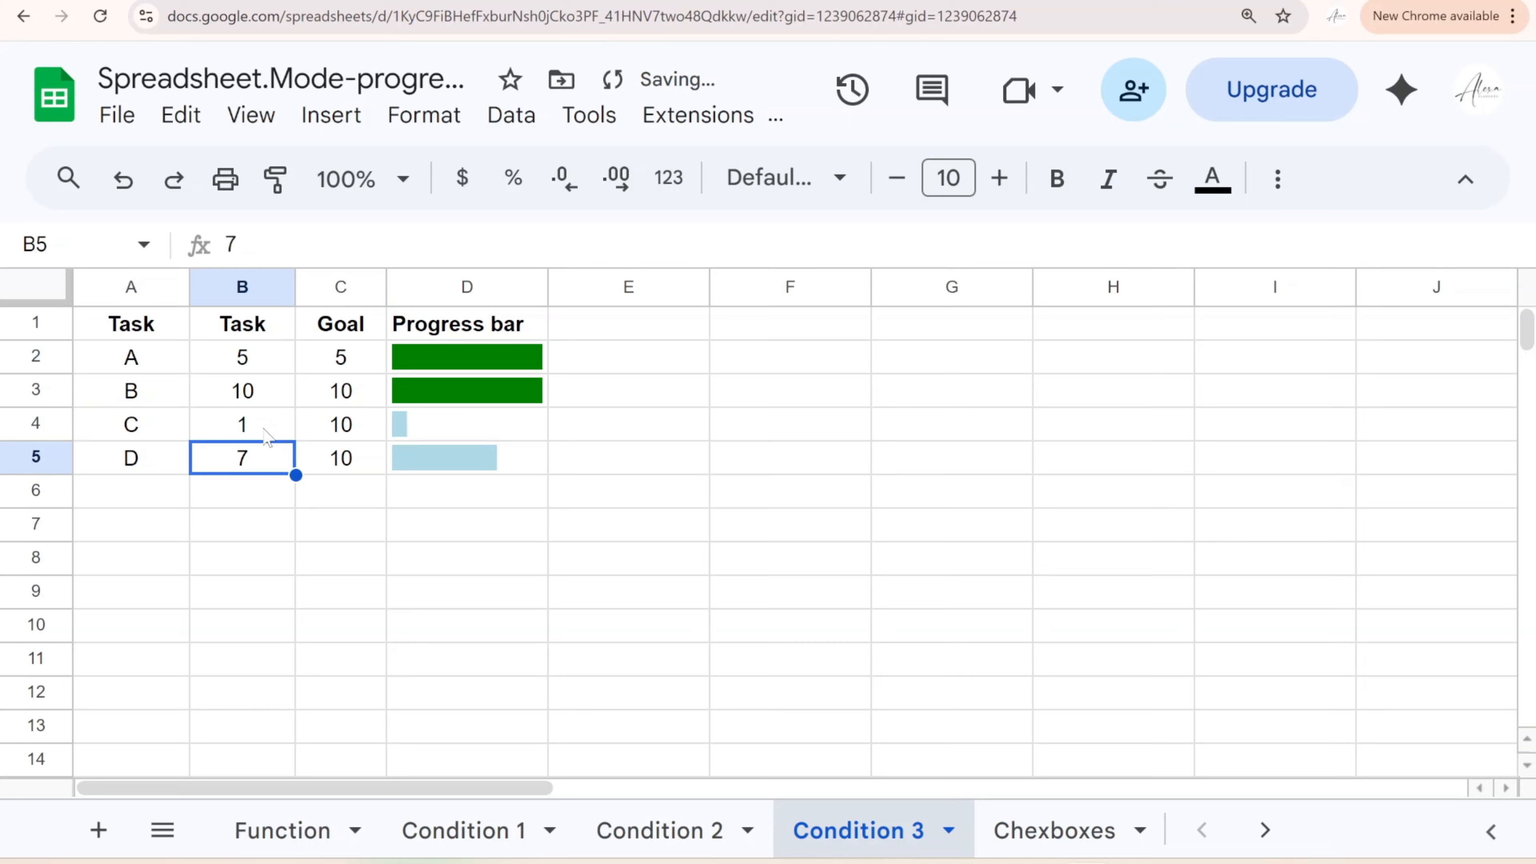
{"action": "left_click", "coordinate": [266, 435]}
{"action": "type", "text": "9"}
{"action": "key", "text": "Return"}
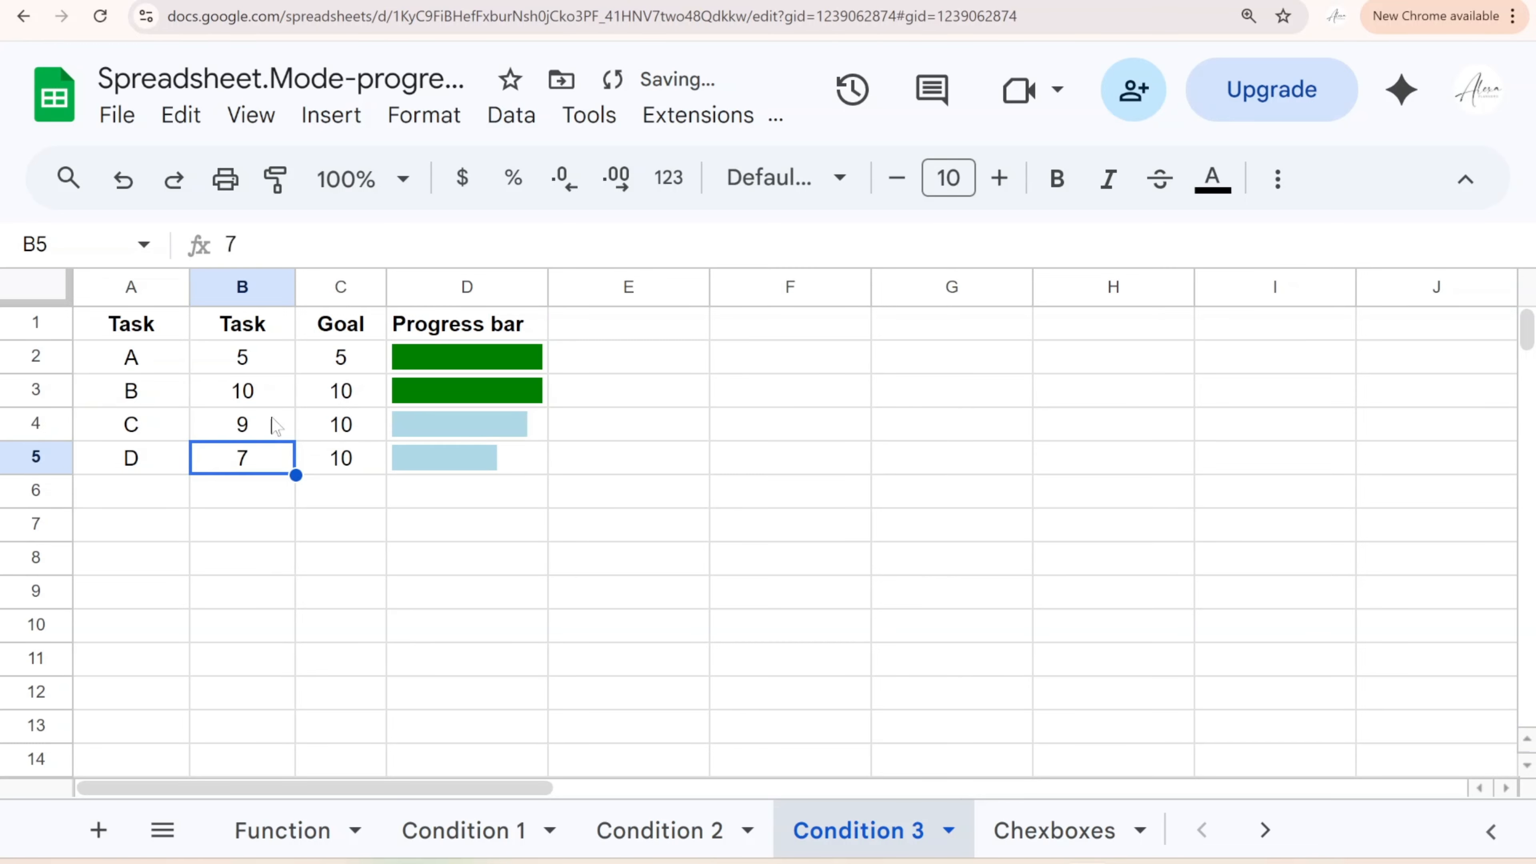
Set the goal in C2 to 10 and the task value in B5 to 8
{"action": "left_click", "coordinate": [337, 363]}
{"action": "type", "text": "10"}
{"action": "key", "text": "Return"}
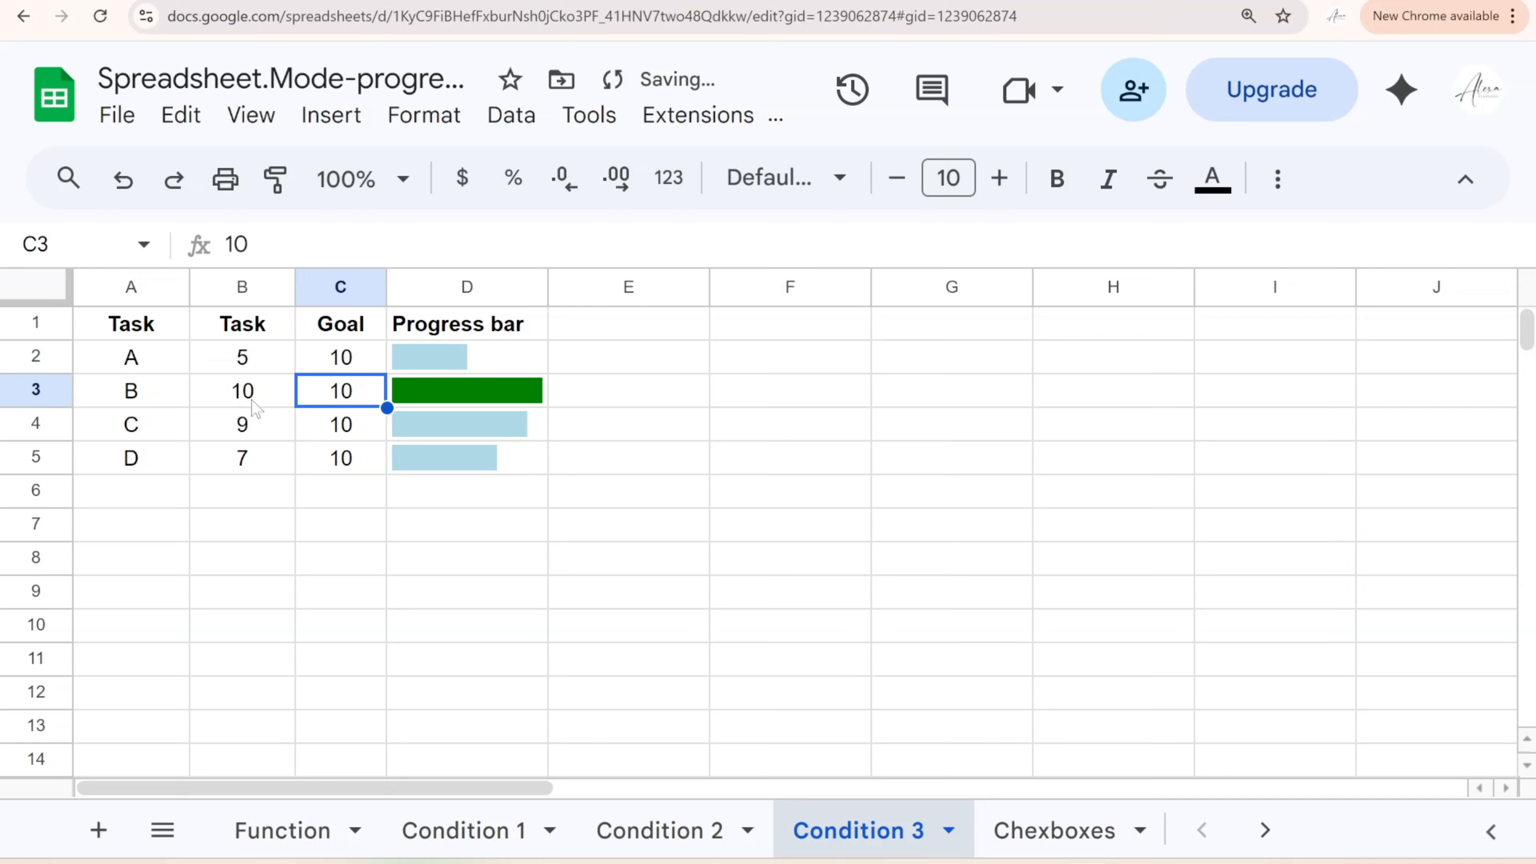
{"action": "left_click", "coordinate": [280, 463]}
{"action": "type", "text": "8"}
{"action": "key", "text": "Return"}
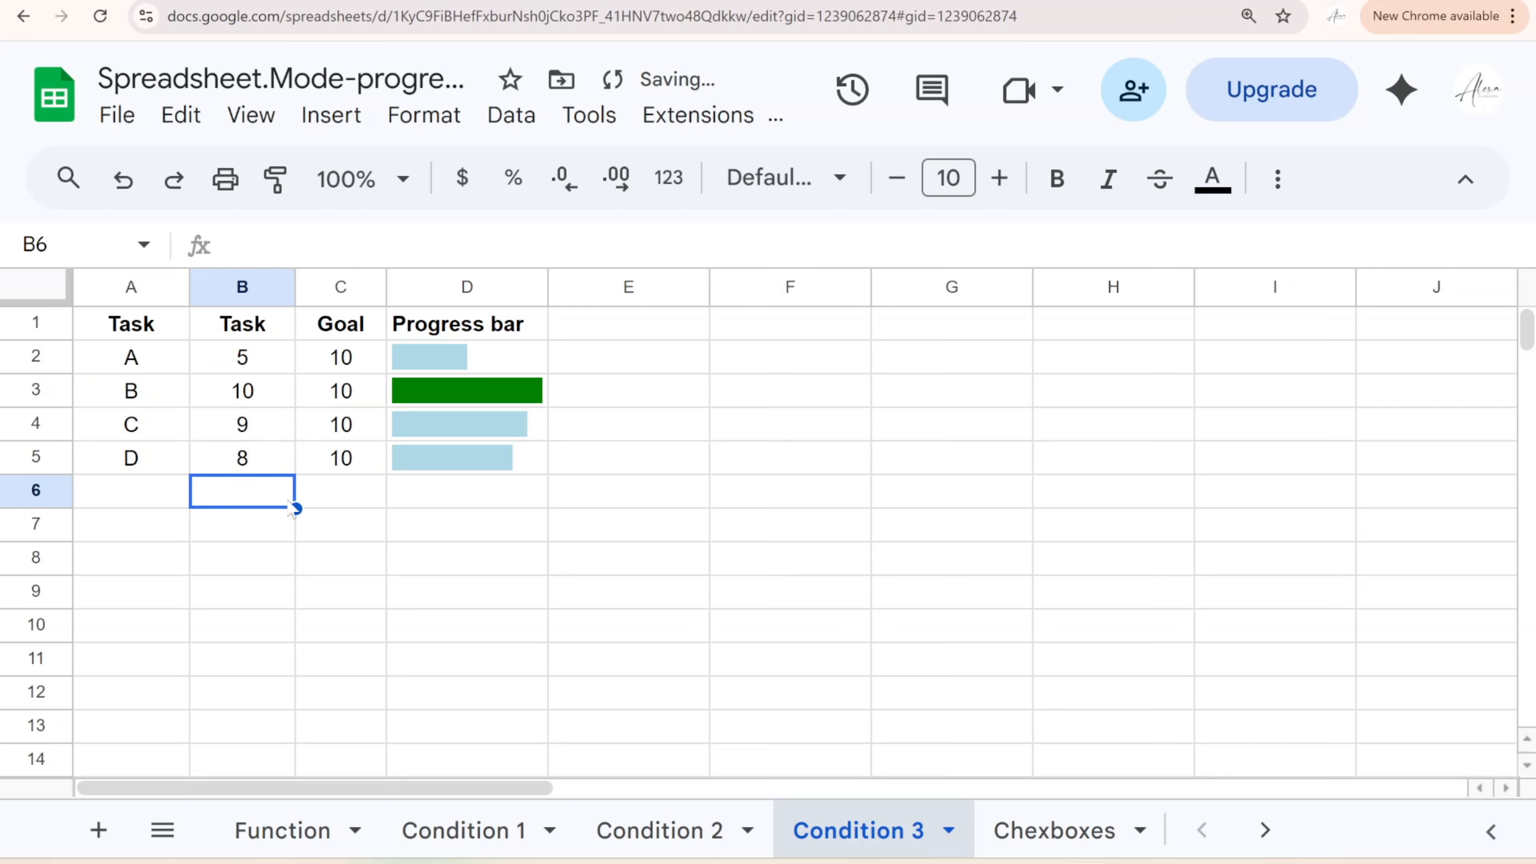
{"action": "left_click", "coordinate": [365, 537]}
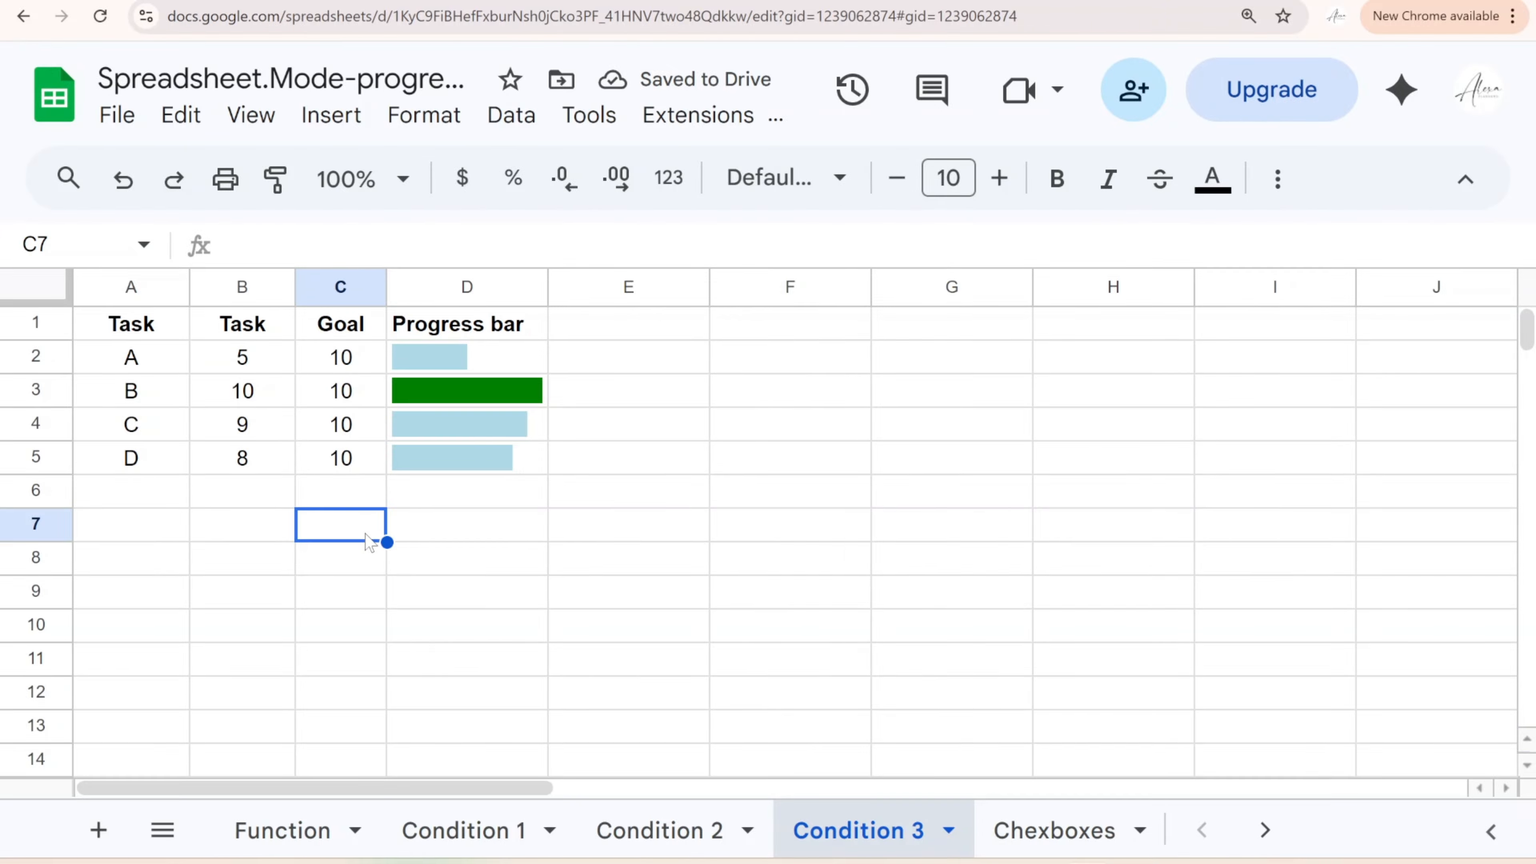
Open the Chexboxes sheet and tick the checkboxes E2, E3, E4, D4 and B5 to test the progress bars
{"action": "left_click", "coordinate": [972, 847]}
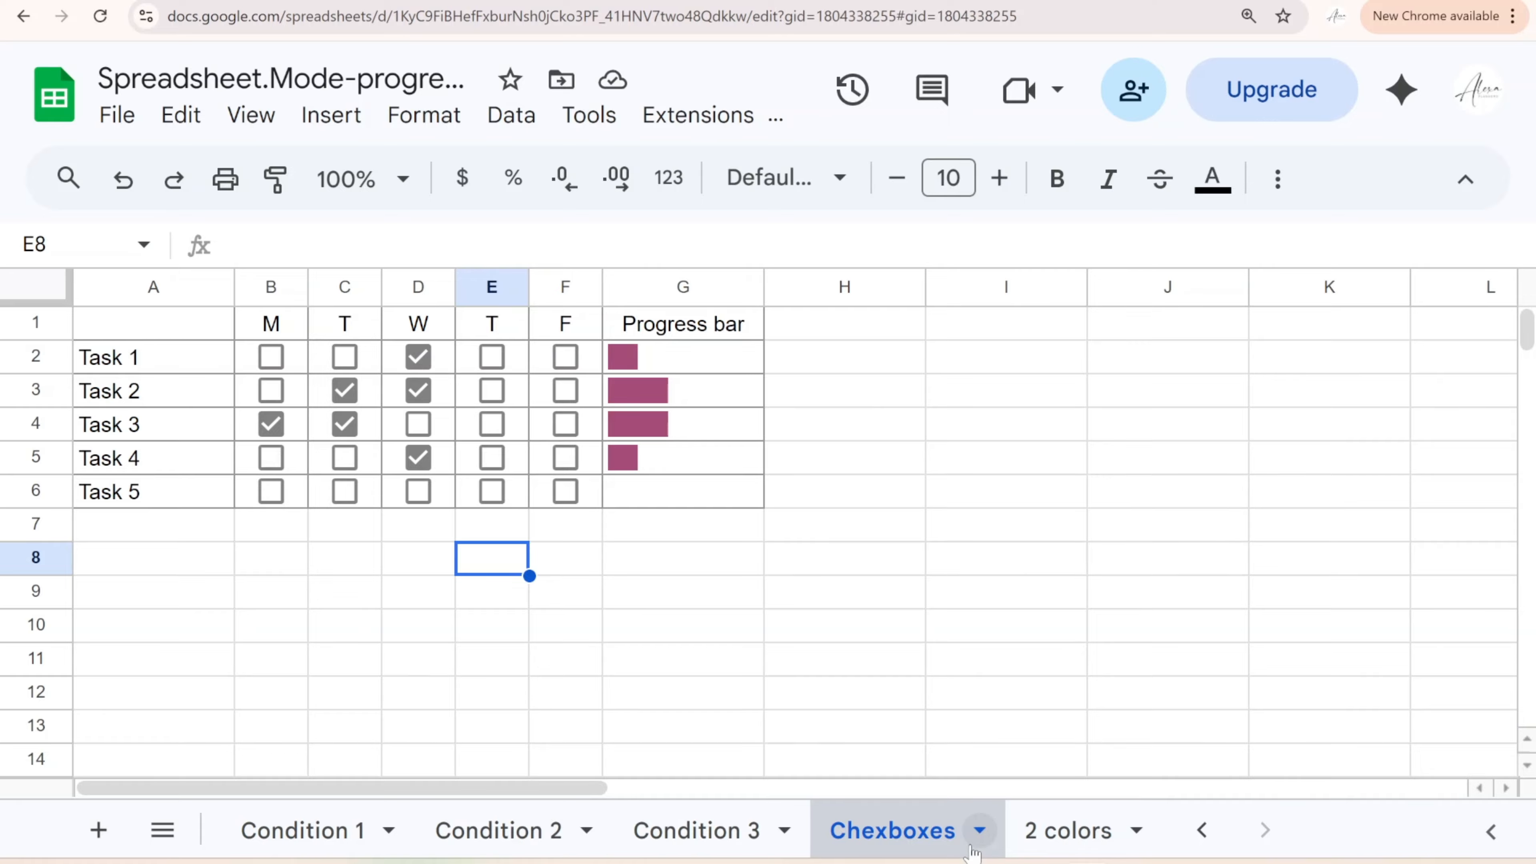
{"action": "left_click", "coordinate": [492, 357]}
{"action": "left_click", "coordinate": [491, 390]}
{"action": "left_click", "coordinate": [491, 424]}
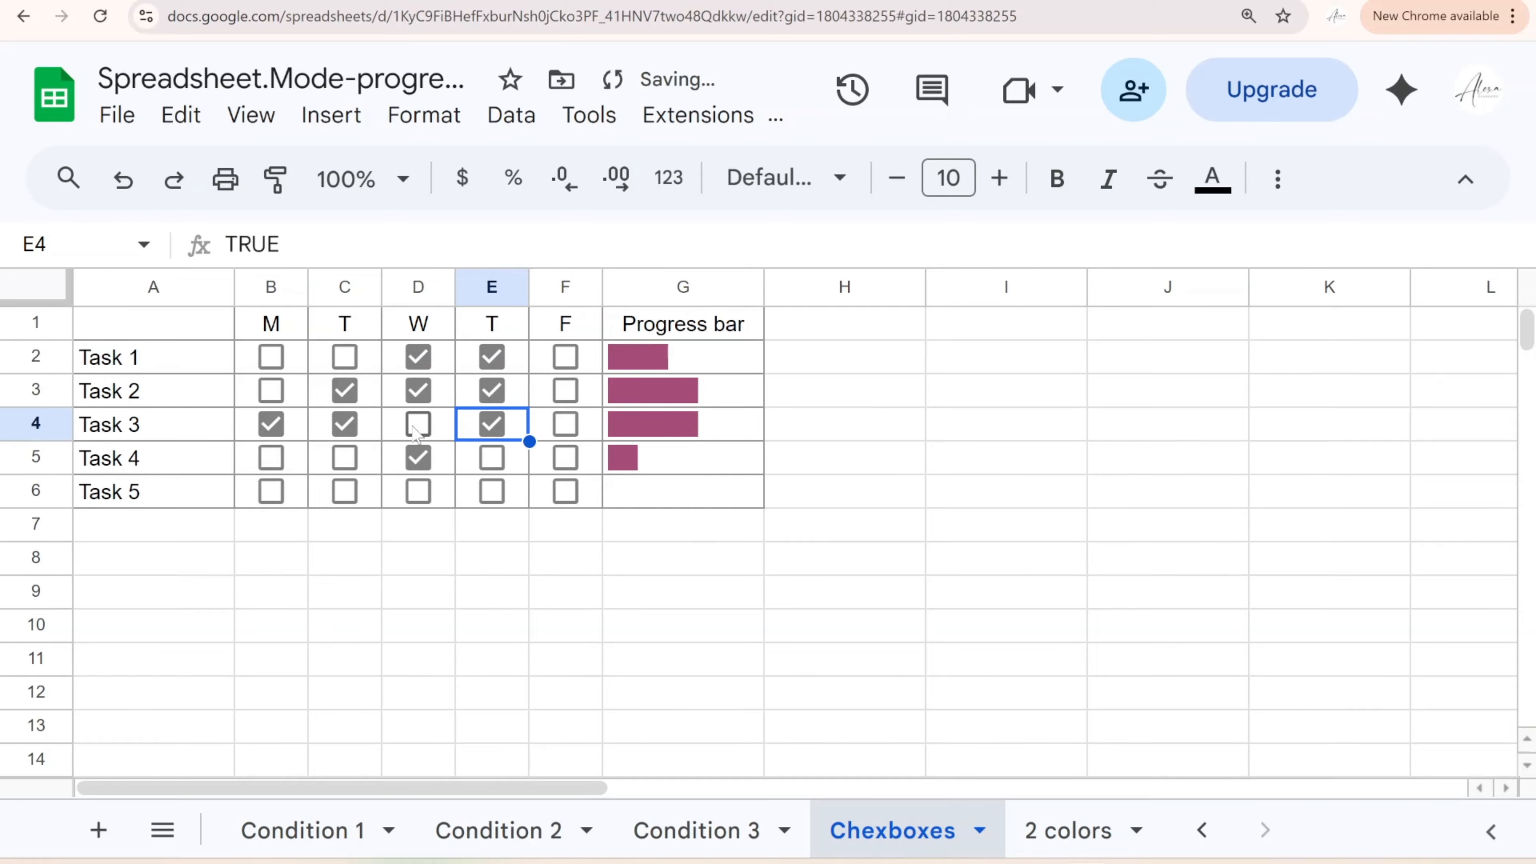
{"action": "left_click", "coordinate": [417, 426]}
{"action": "left_click", "coordinate": [341, 469]}
{"action": "left_click", "coordinate": [271, 458]}
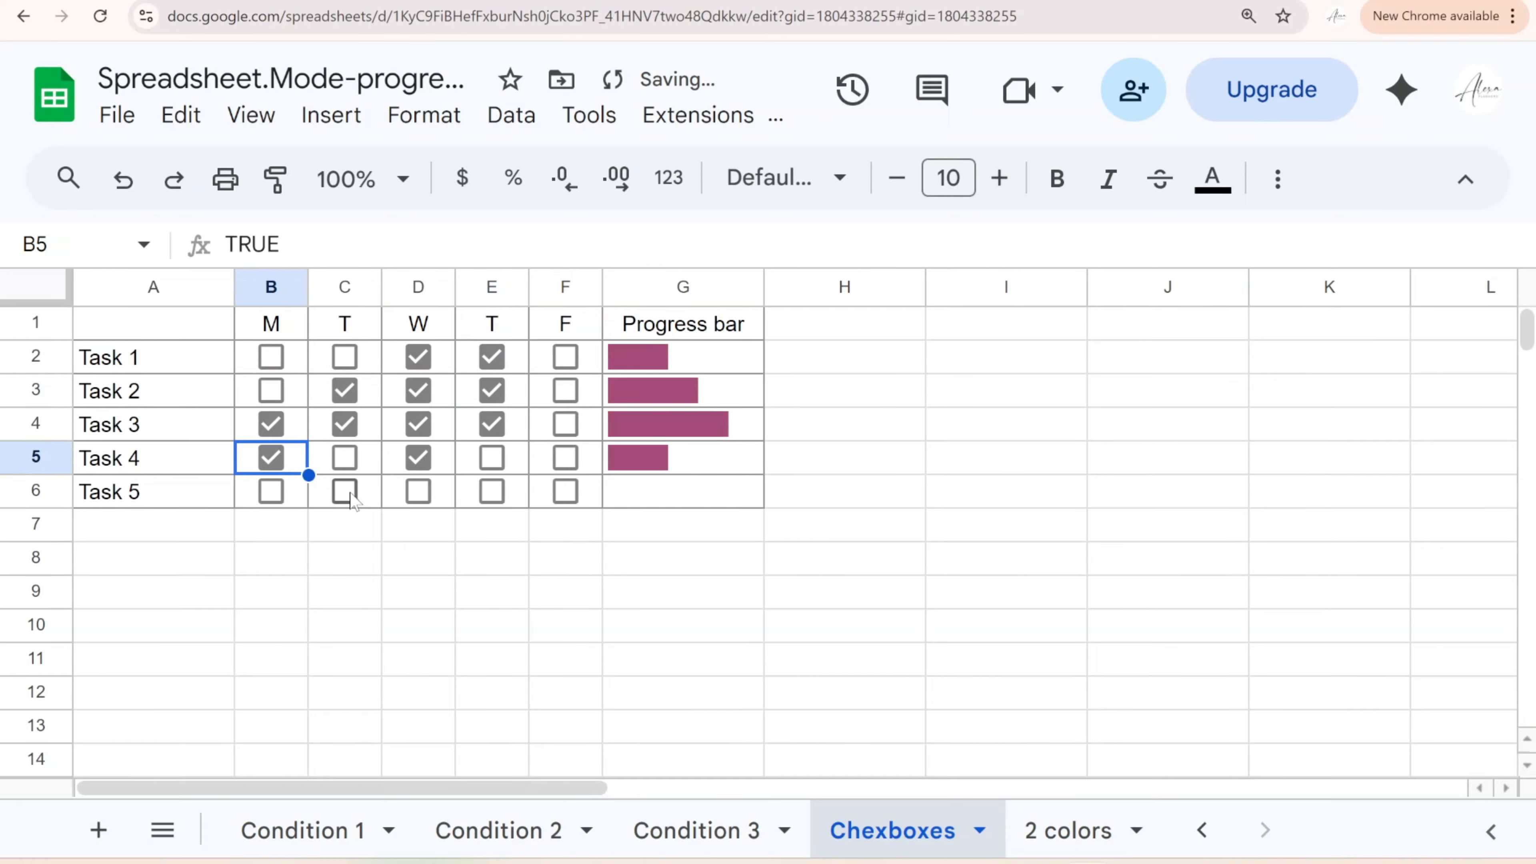
Tick all five weekday checkboxes in the Task 5 row, B6:F6, to test its progress bar
{"action": "left_click", "coordinate": [344, 491]}
{"action": "left_click", "coordinate": [418, 491]}
{"action": "left_click", "coordinate": [492, 491]}
{"action": "left_click", "coordinate": [565, 491]}
{"action": "left_click", "coordinate": [271, 491]}
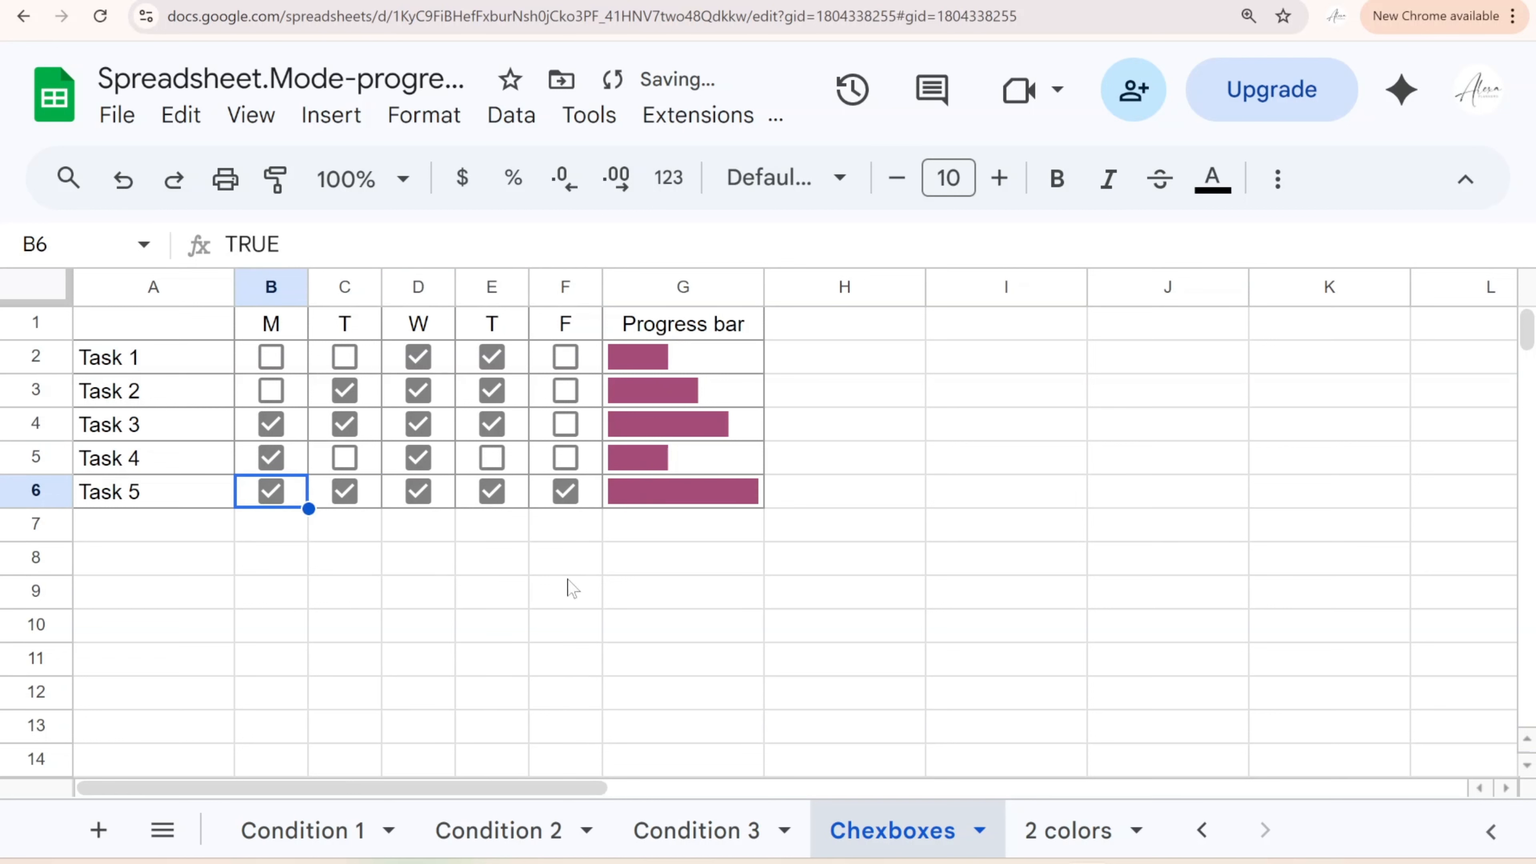
Clear the progress bar formulas in G2:G6 and untick all task checkboxes in B2:F6
{"action": "left_click_drag", "start_coordinate": [725, 357], "coordinate": [725, 491]}
{"action": "key", "text": "Delete"}
{"action": "left_click", "coordinate": [1046, 393]}
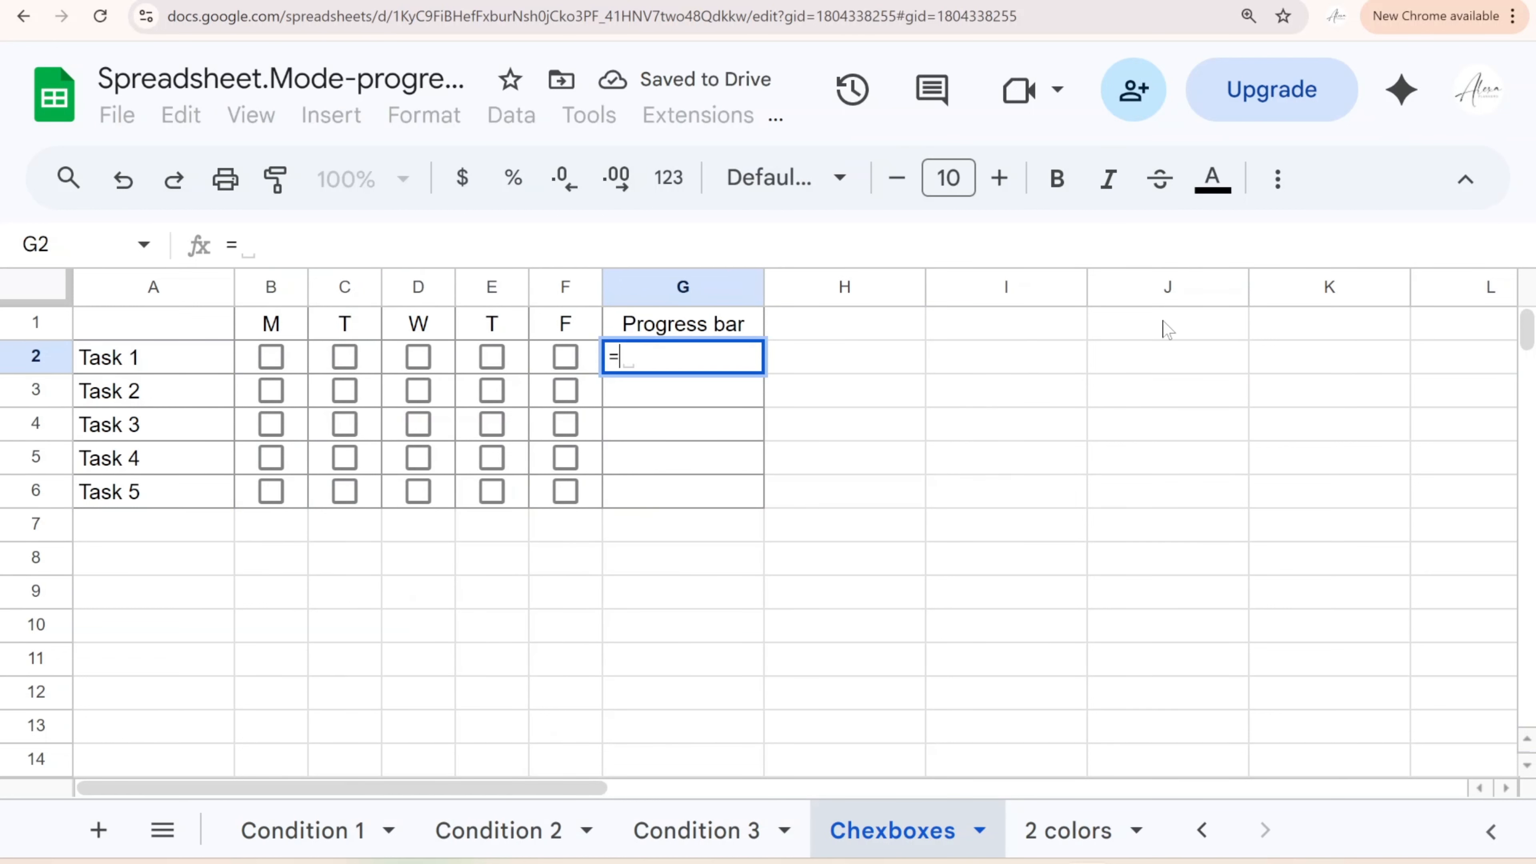
Start a SPARKLINE formula in G2 with a nested COUNTIF function as its data argument
{"action": "type", "text": "spa"}
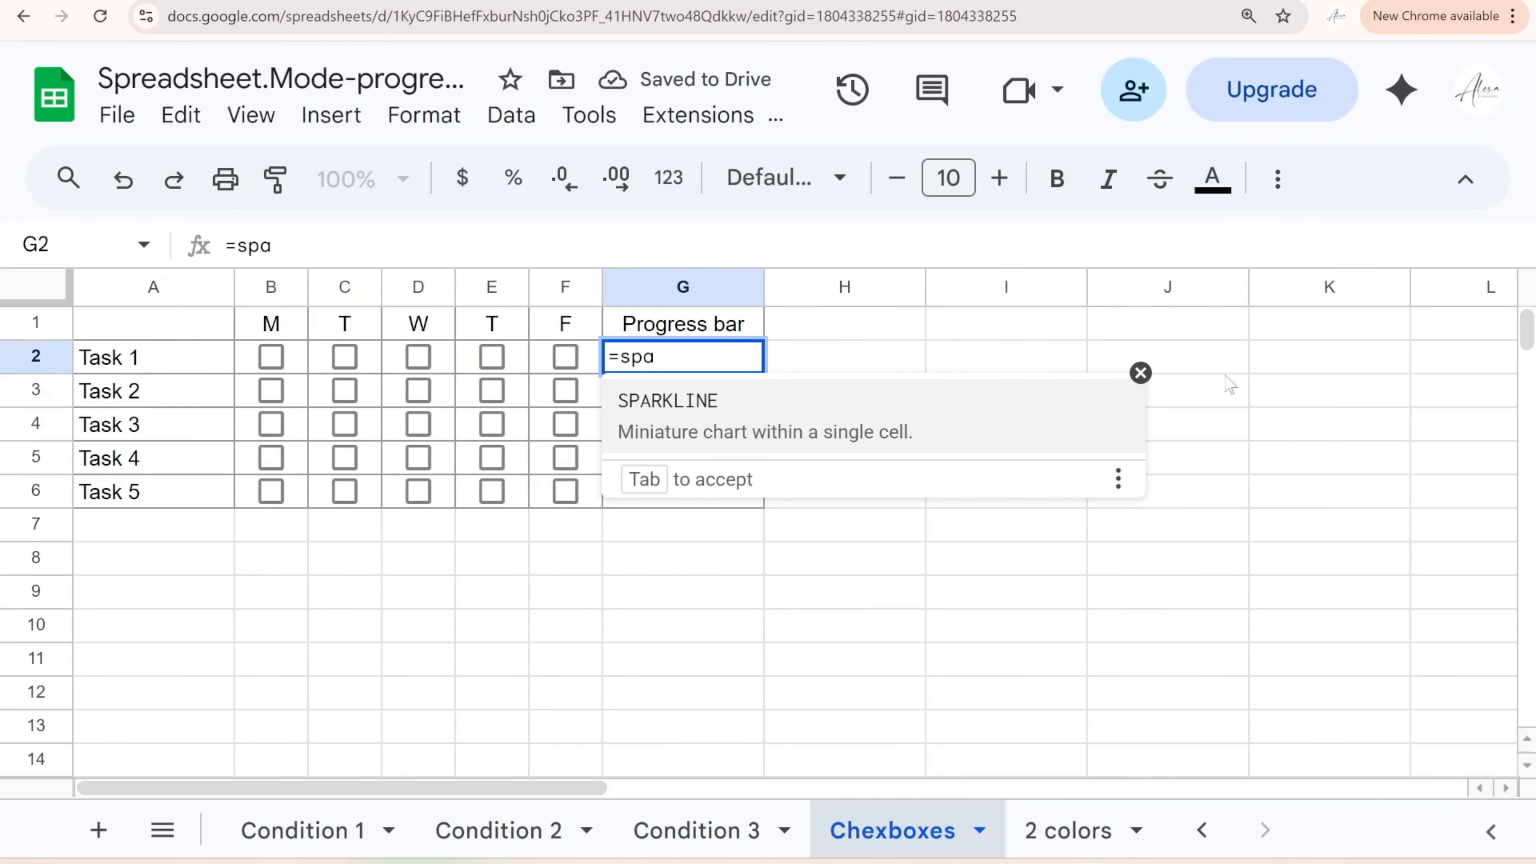
{"action": "key", "text": "Tab"}
{"action": "type", "text": "co"}
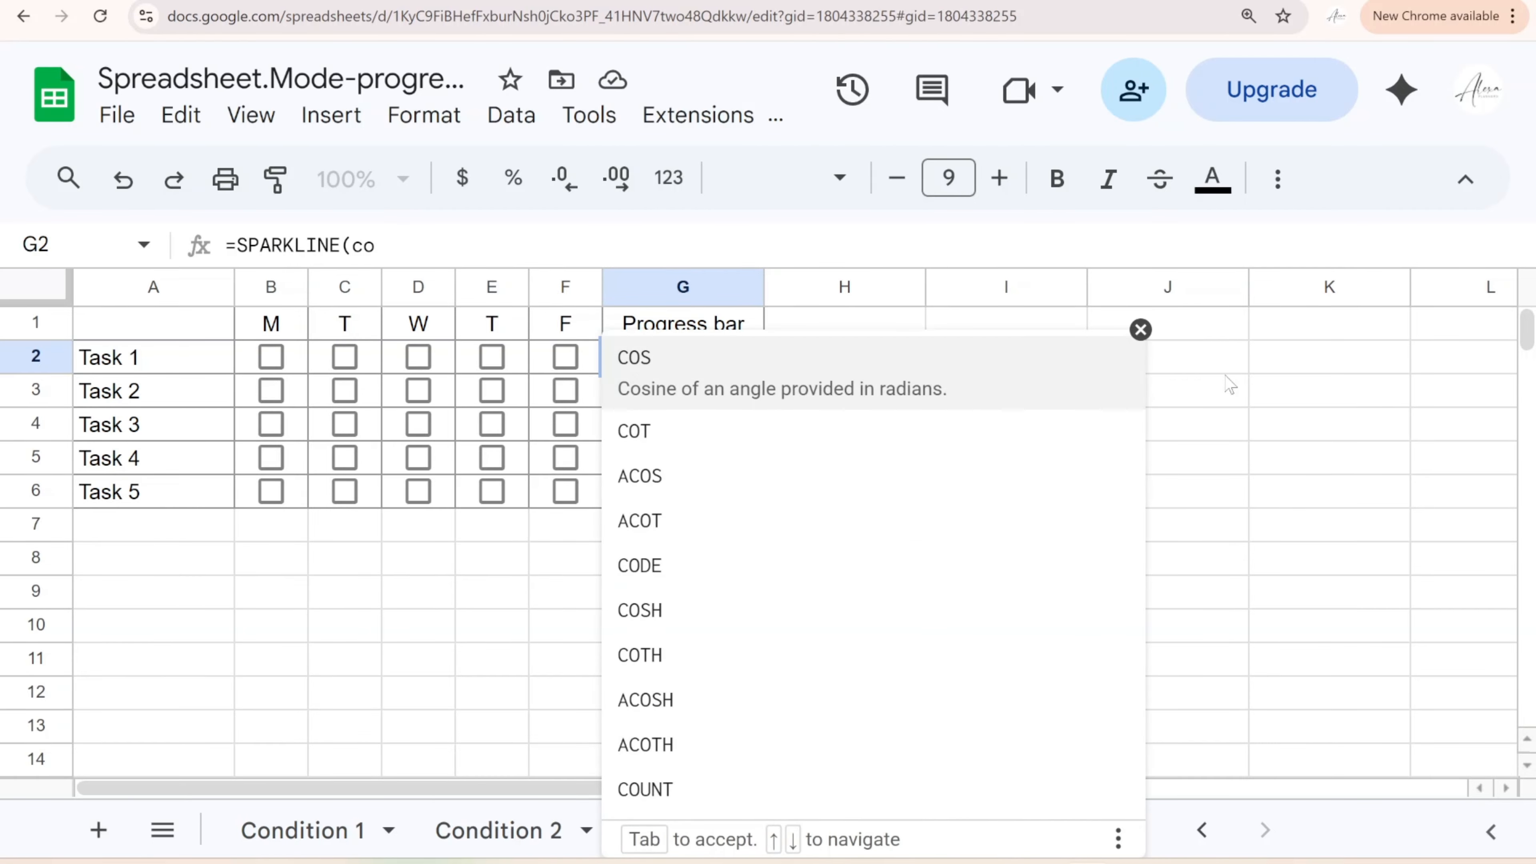
{"action": "type", "text": "u"}
{"action": "key", "text": "Down"}
{"action": "key", "text": "Down"}
{"action": "key", "text": "Down"}
{"action": "key", "text": "Tab"}
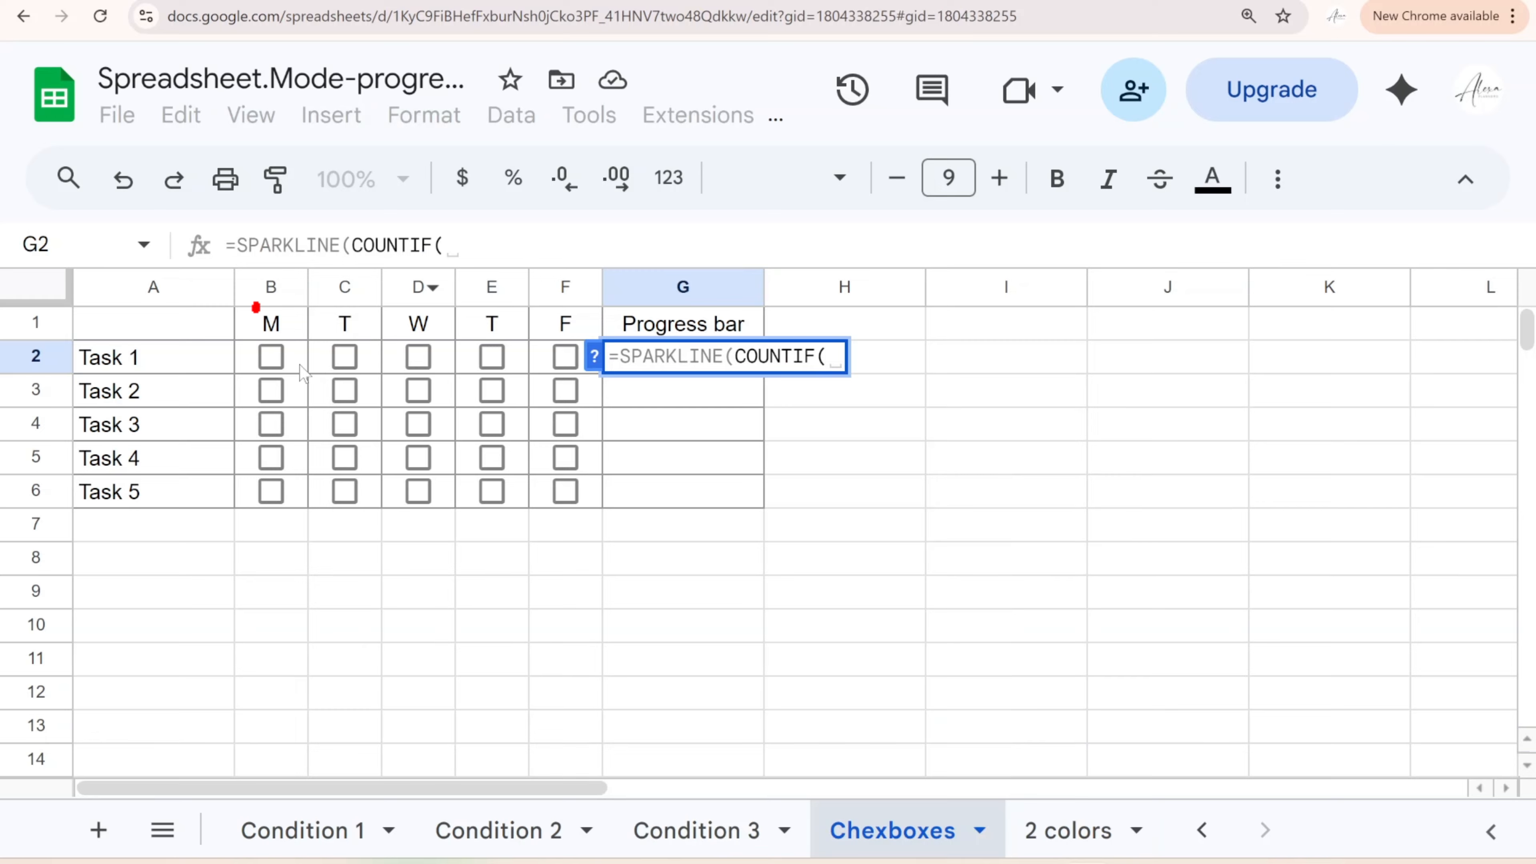
Give COUNTIF the Task 1 checkbox range B2:F2 and the criterion true, and close the function
{"action": "left_click_drag", "start_coordinate": [298, 366], "coordinate": [563, 372]}
{"action": "type", "text": ","}
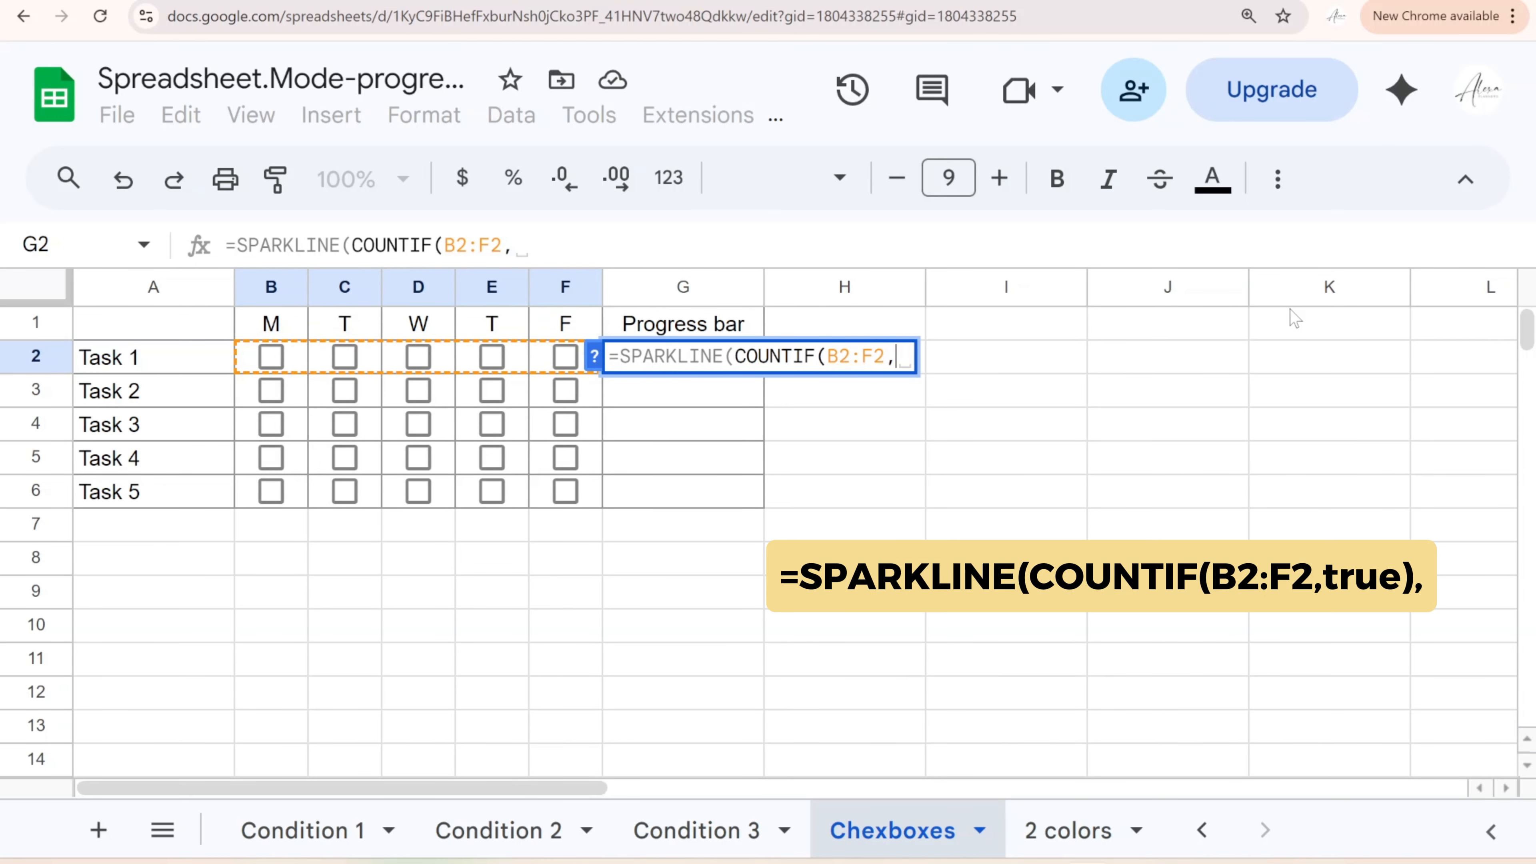
{"action": "type", "text": "true"}
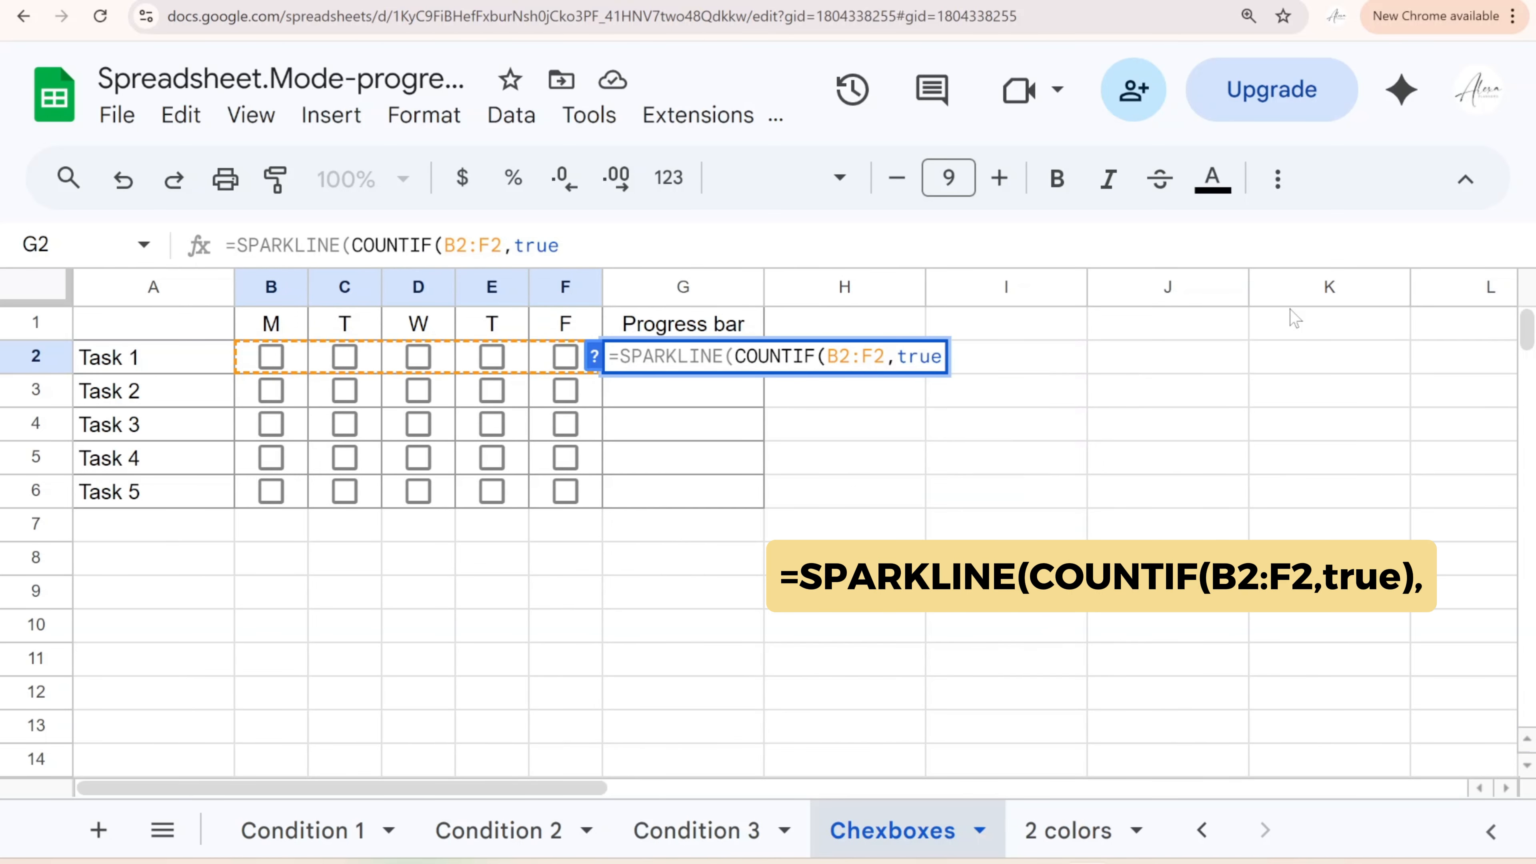
{"action": "type", "text": ")"}
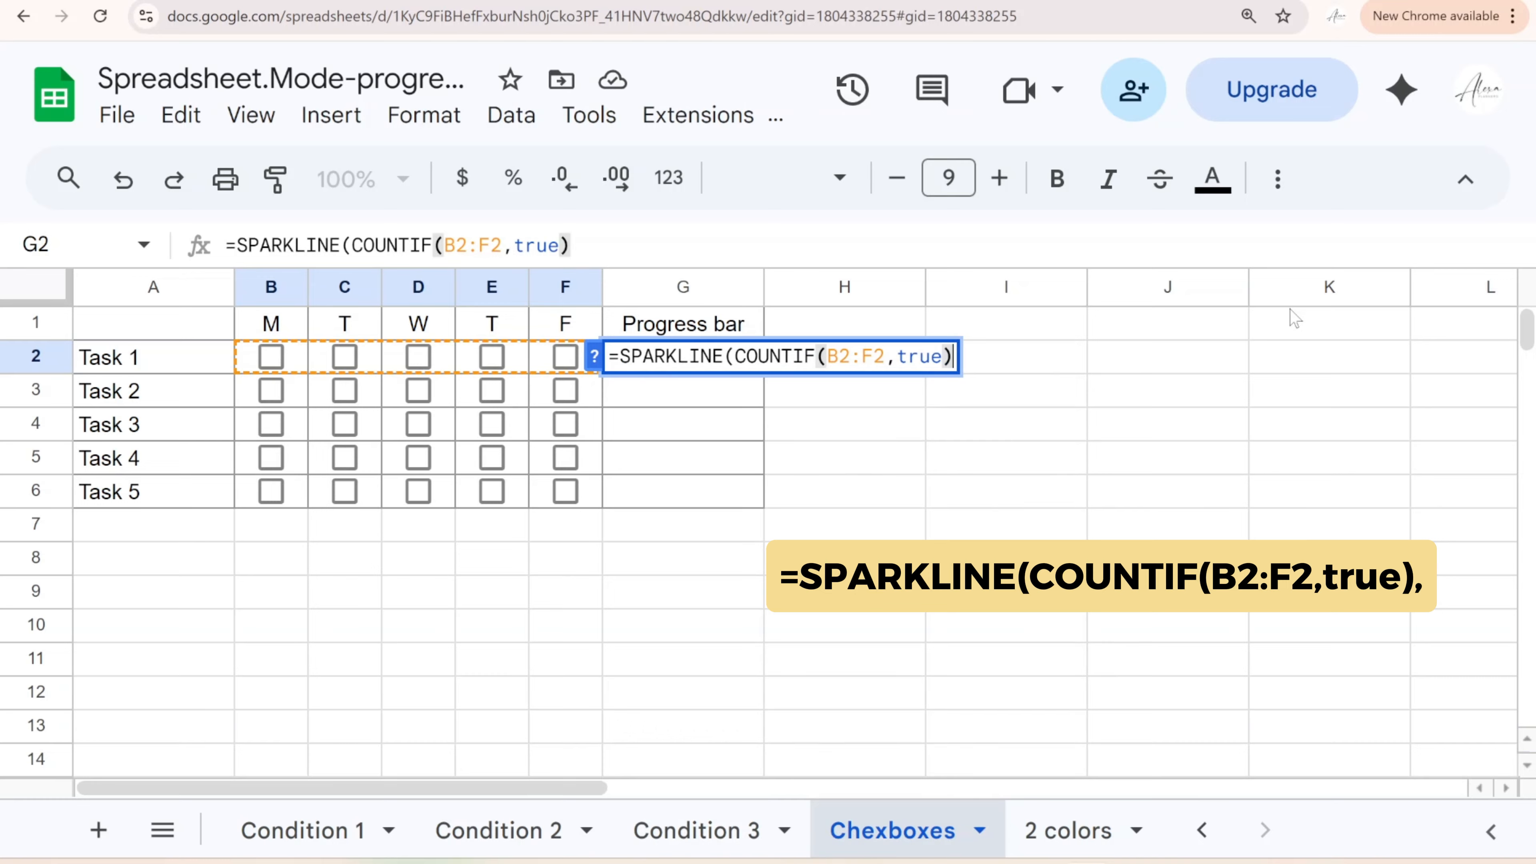
Add the charttype option bar and the max option 5 to the SPARKLINE formula in G2
{"action": "type", "text": ", {\""}
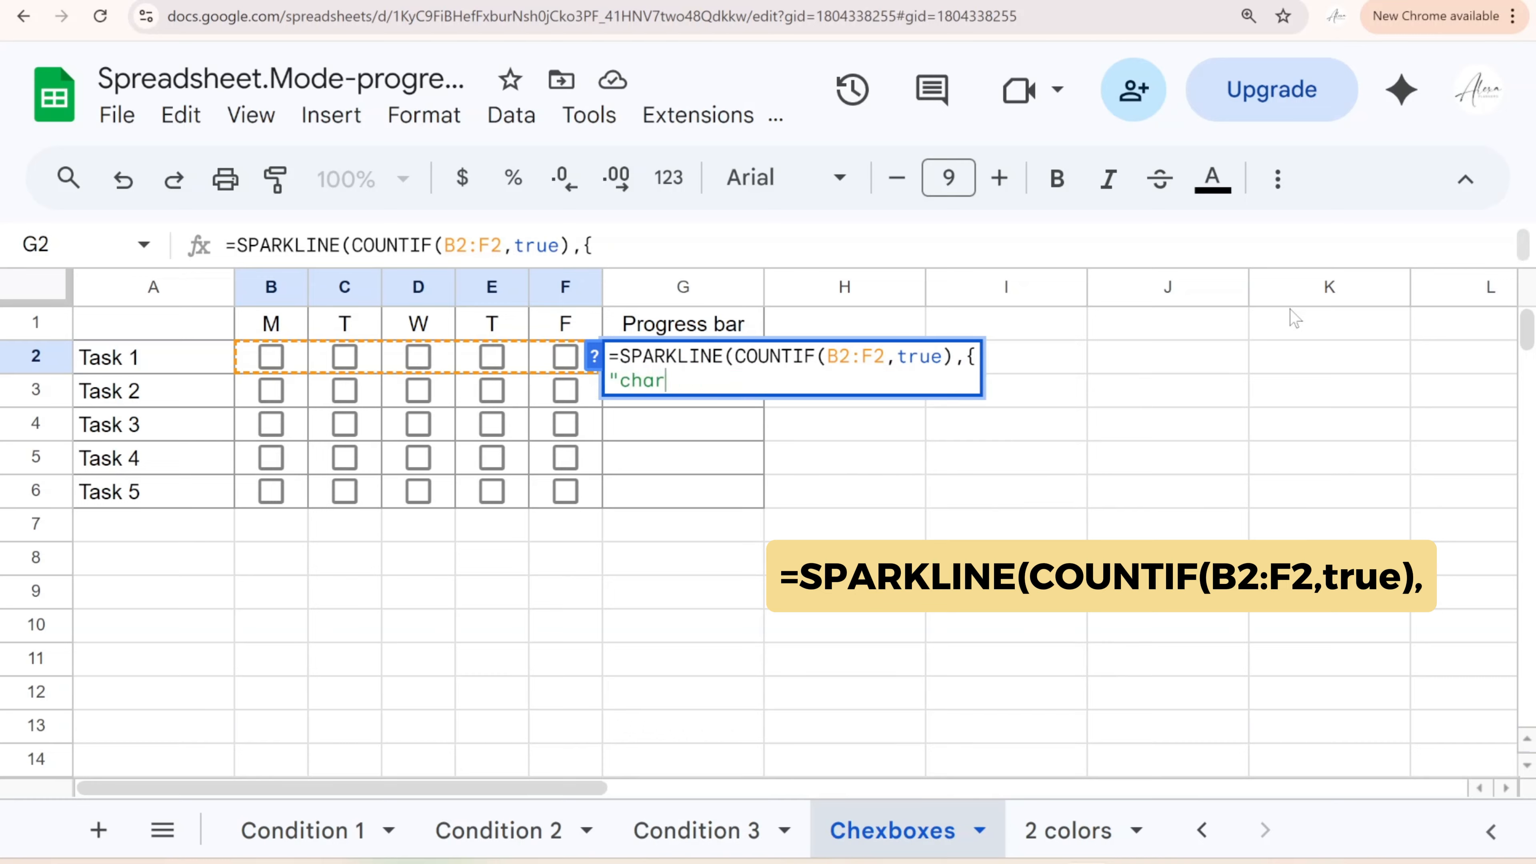
{"action": "type", "text": "charttype\",\"bar\";"}
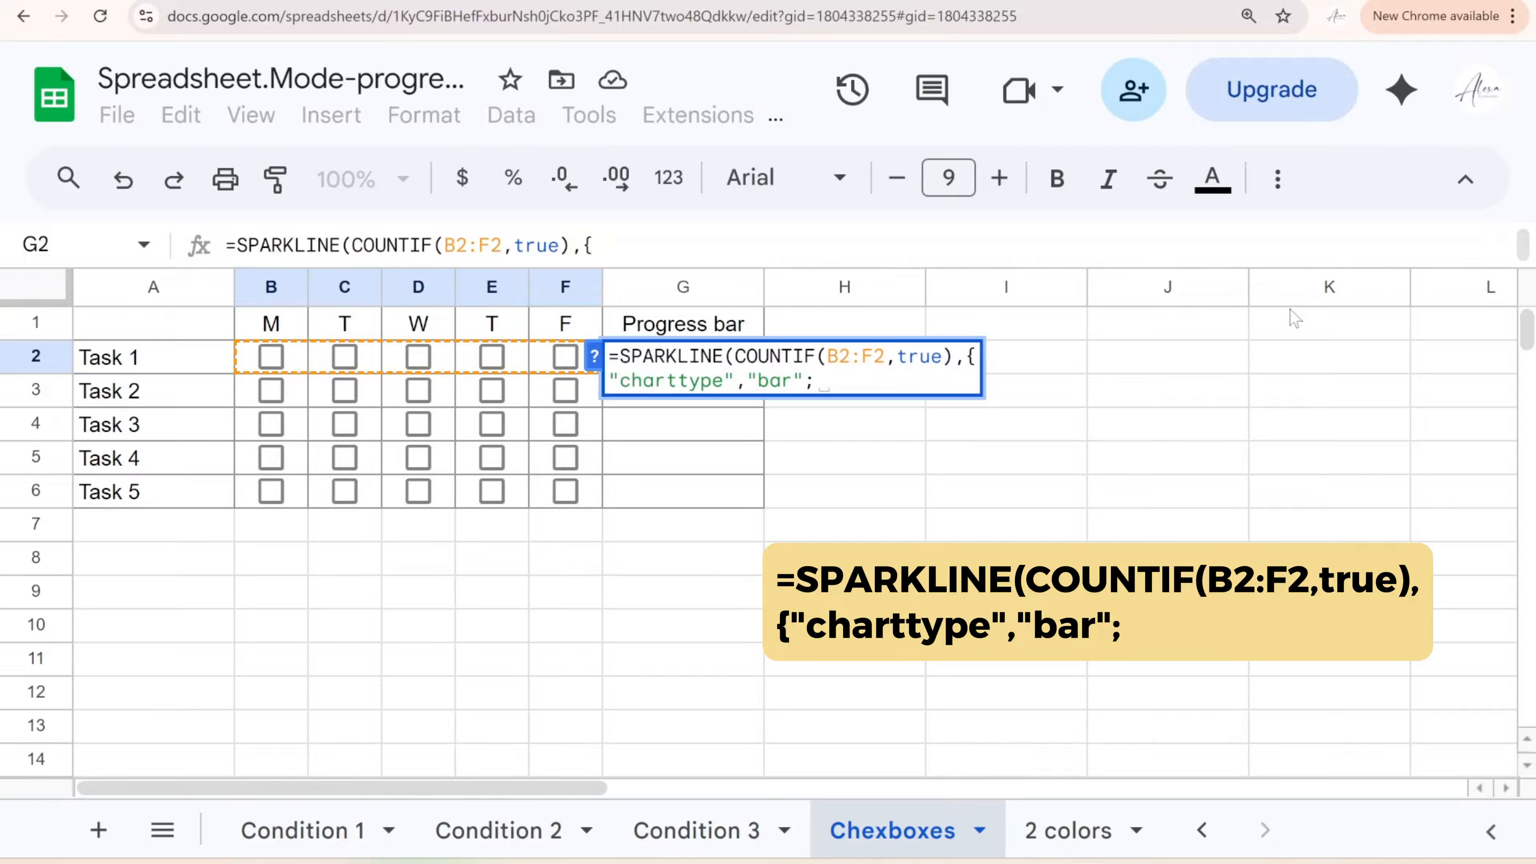
{"action": "type", "text": "\"max\","}
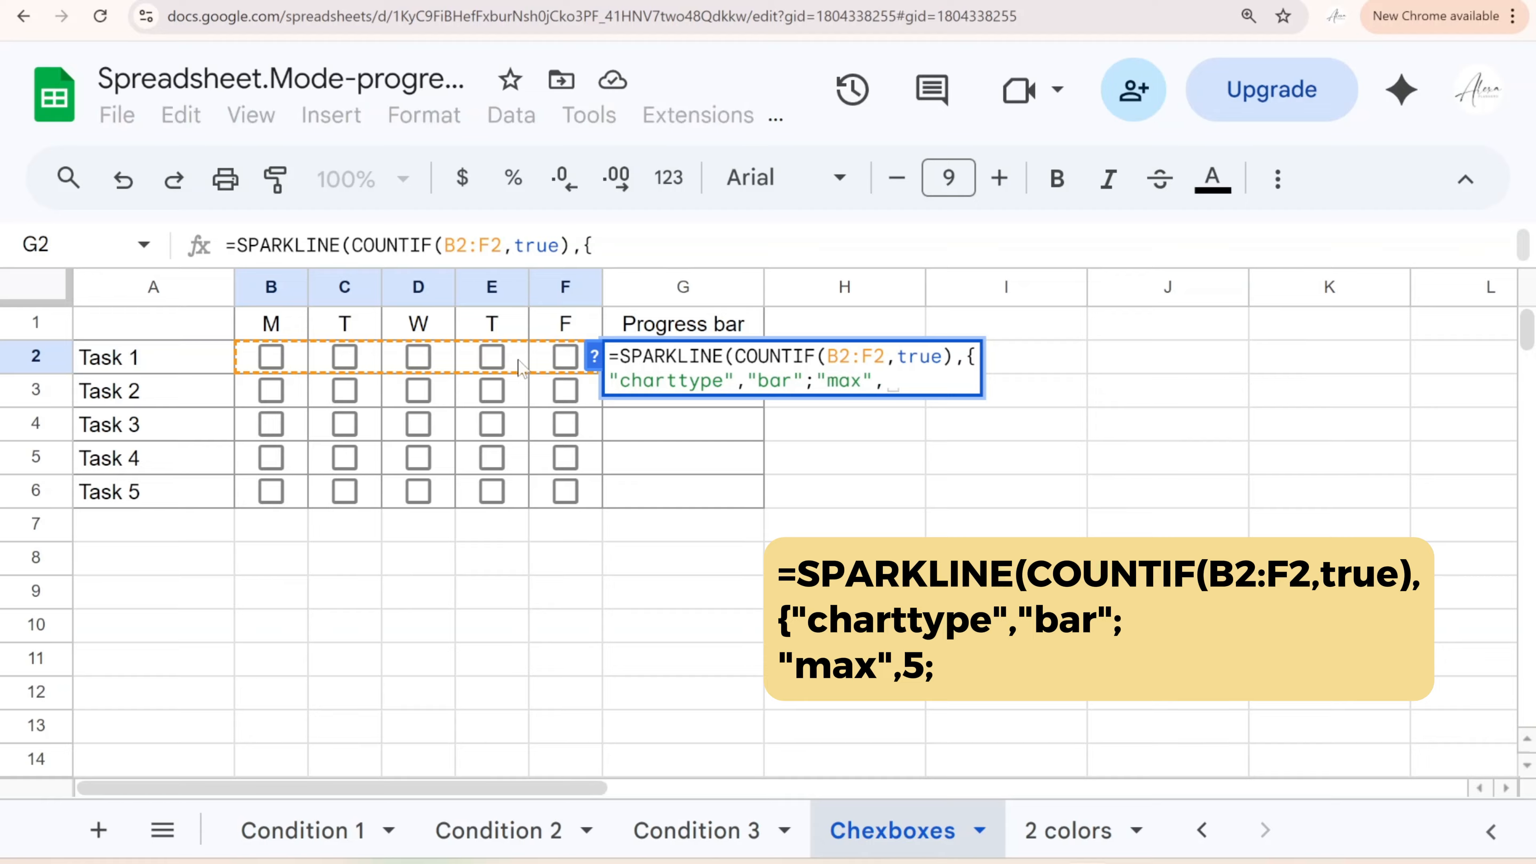
{"action": "type", "text": "5;\"co"}
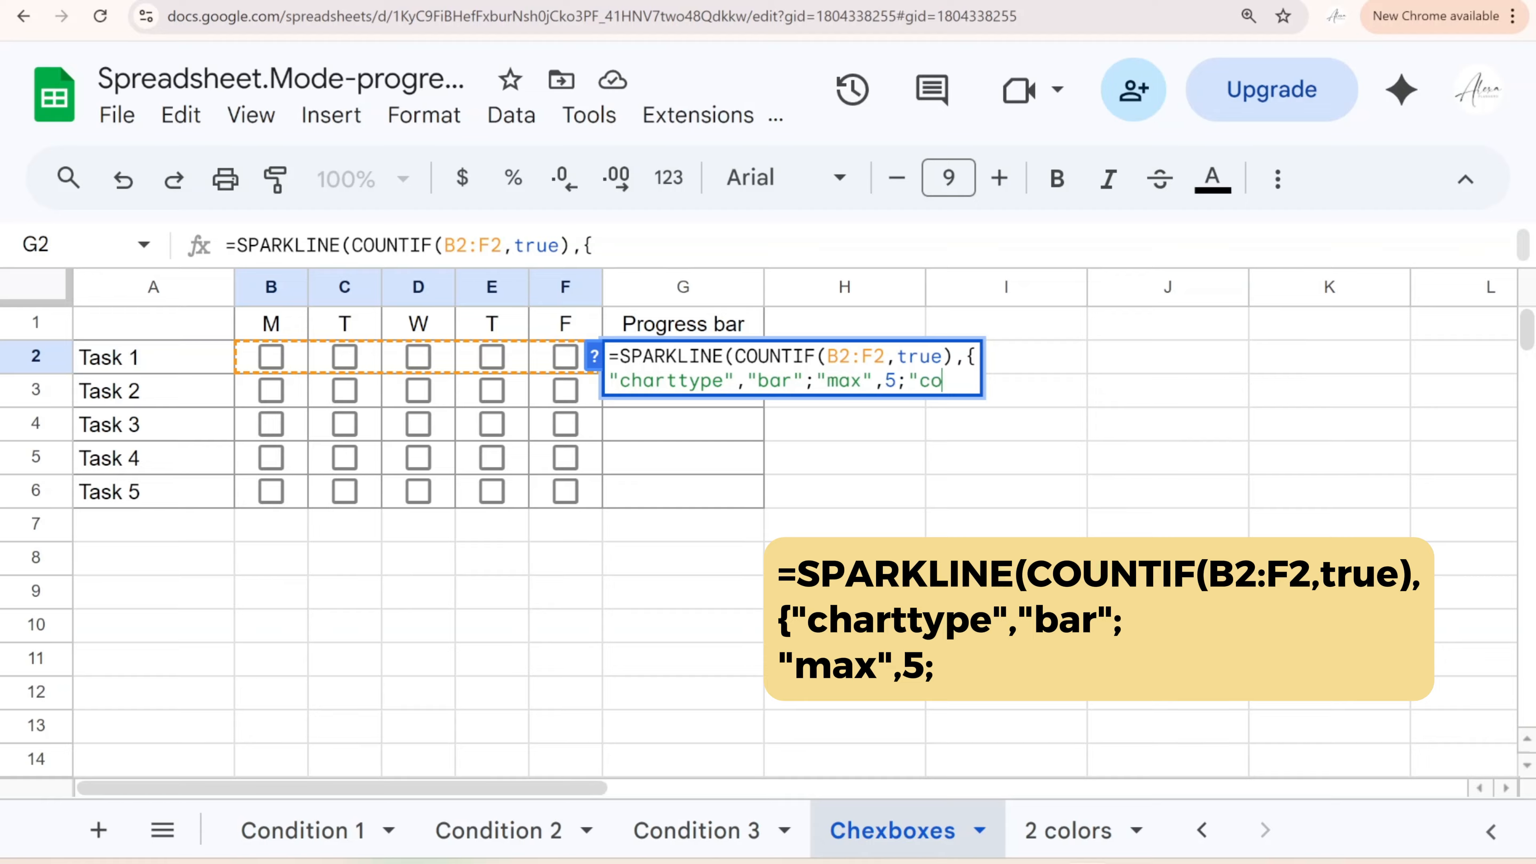
Add the color1 option "#a64d79" to G2's formula and enter the completed formula
{"action": "type", "text": "lor1\",\"#a64d"}
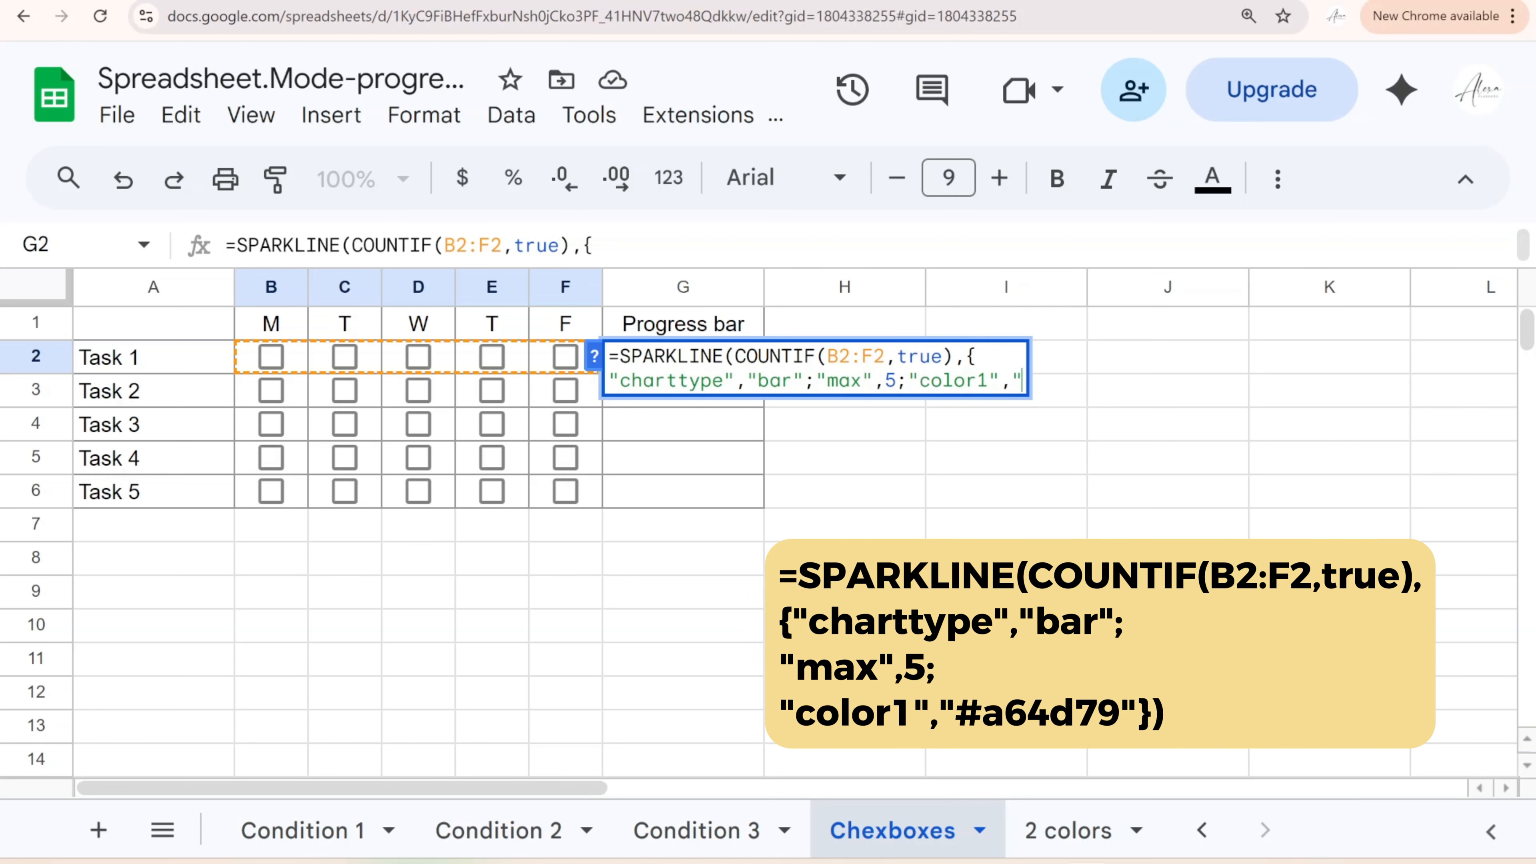
{"action": "type", "text": "79\""}
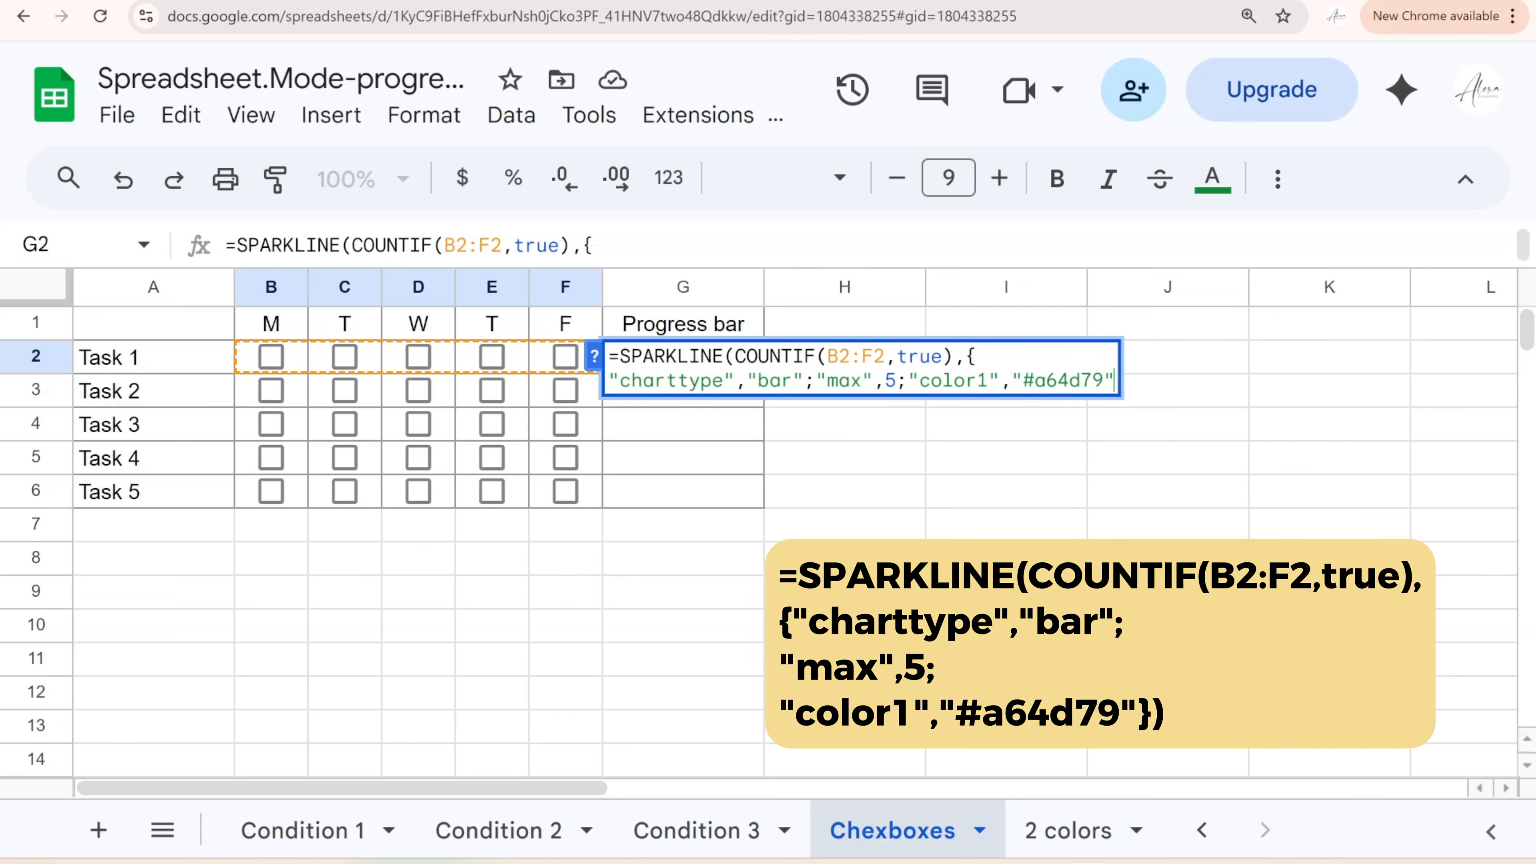
{"action": "type", "text": "})"}
{"action": "key", "text": "Return"}
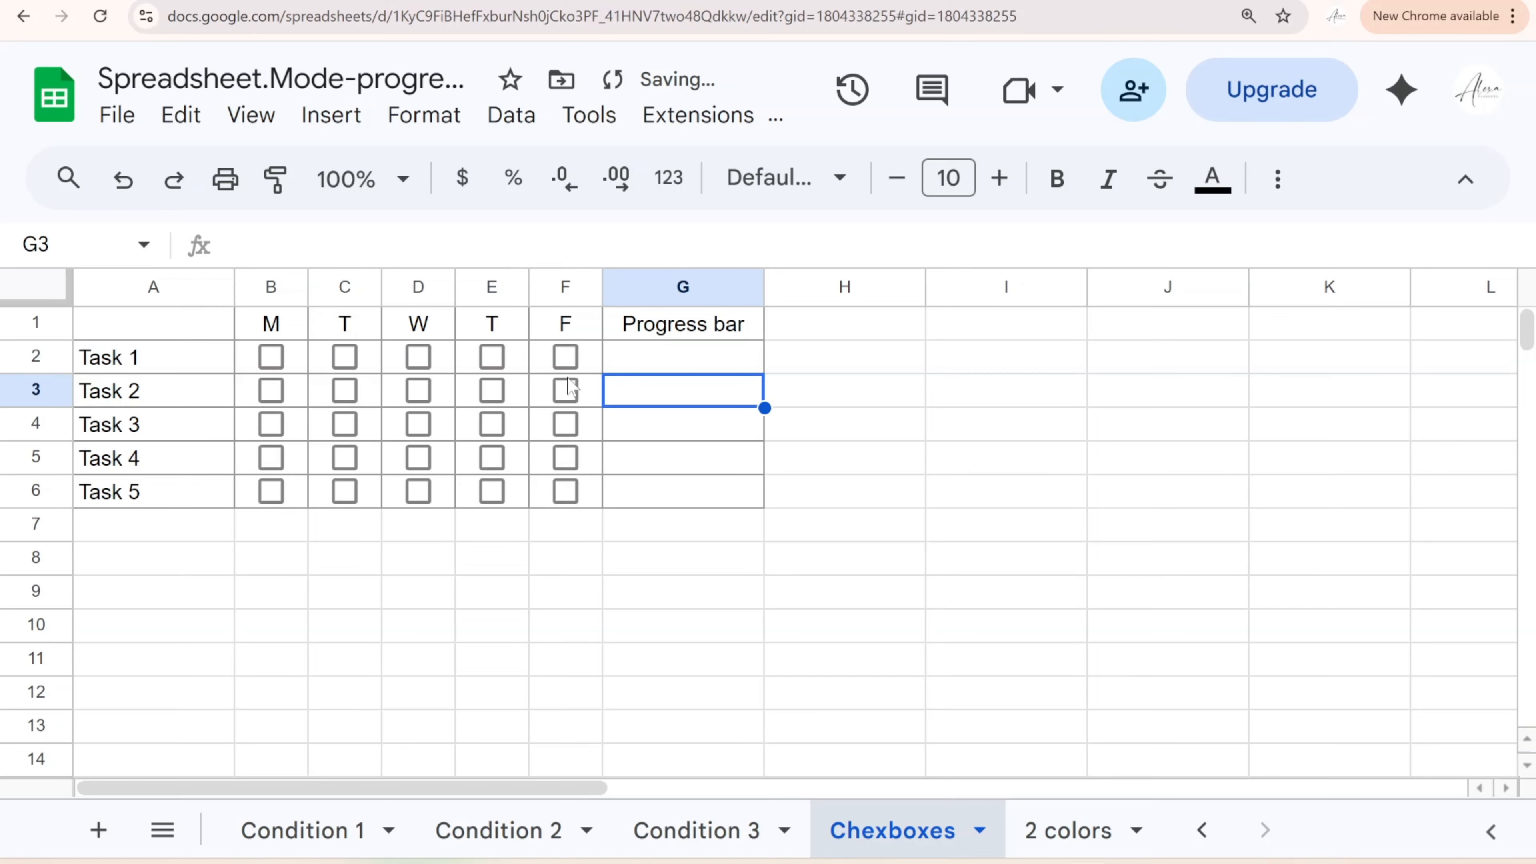
Tick Task 1's Friday checkbox in F2 and copy the progress bar formula from G2 down through G6
{"action": "left_click", "coordinate": [565, 356]}
{"action": "left_click", "coordinate": [729, 364]}
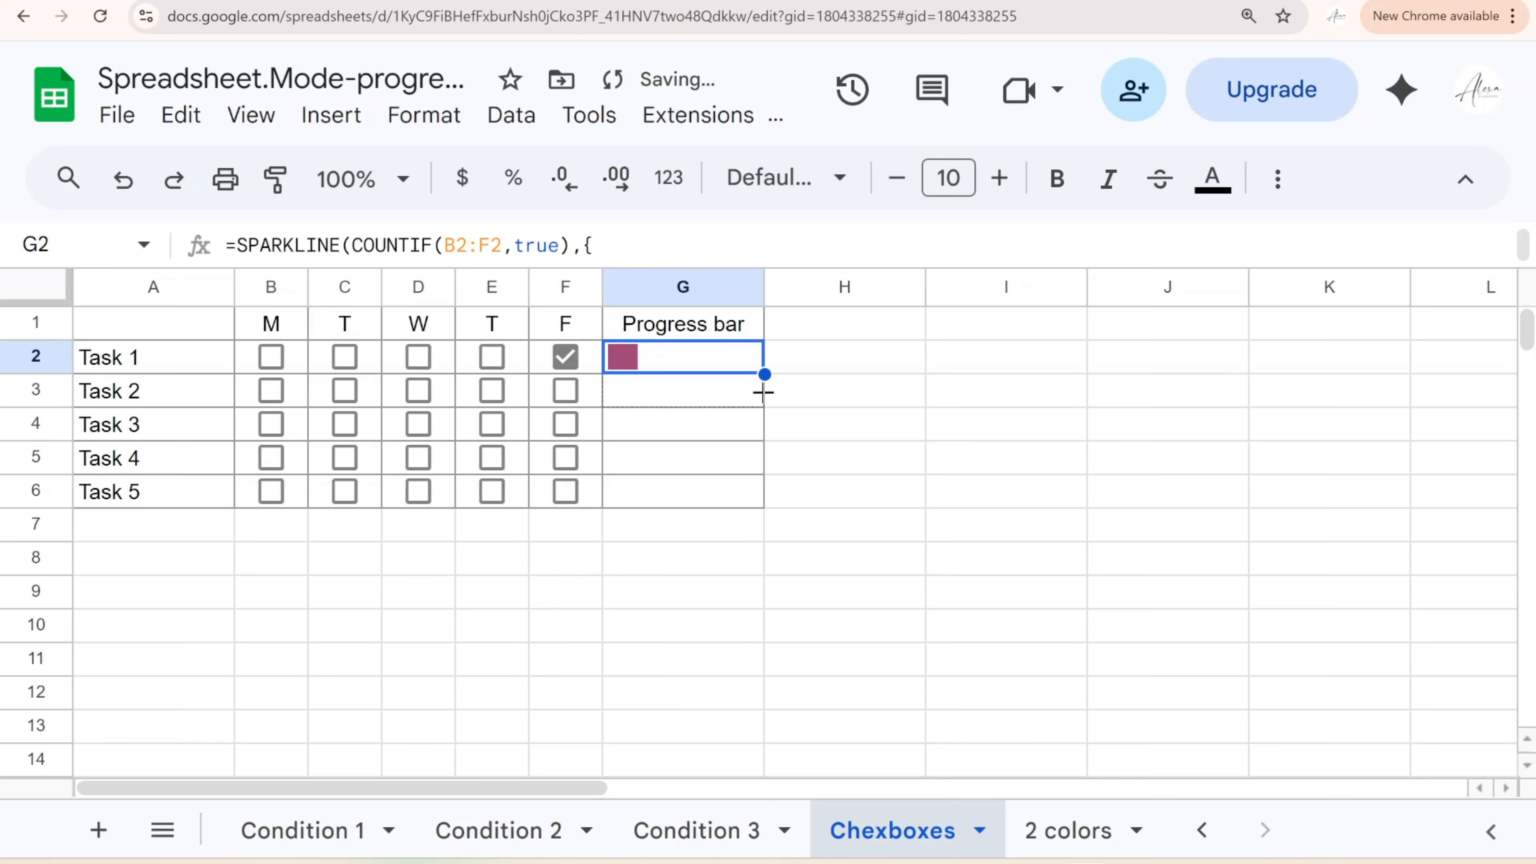
{"action": "left_click_drag", "start_coordinate": [763, 393], "coordinate": [761, 505]}
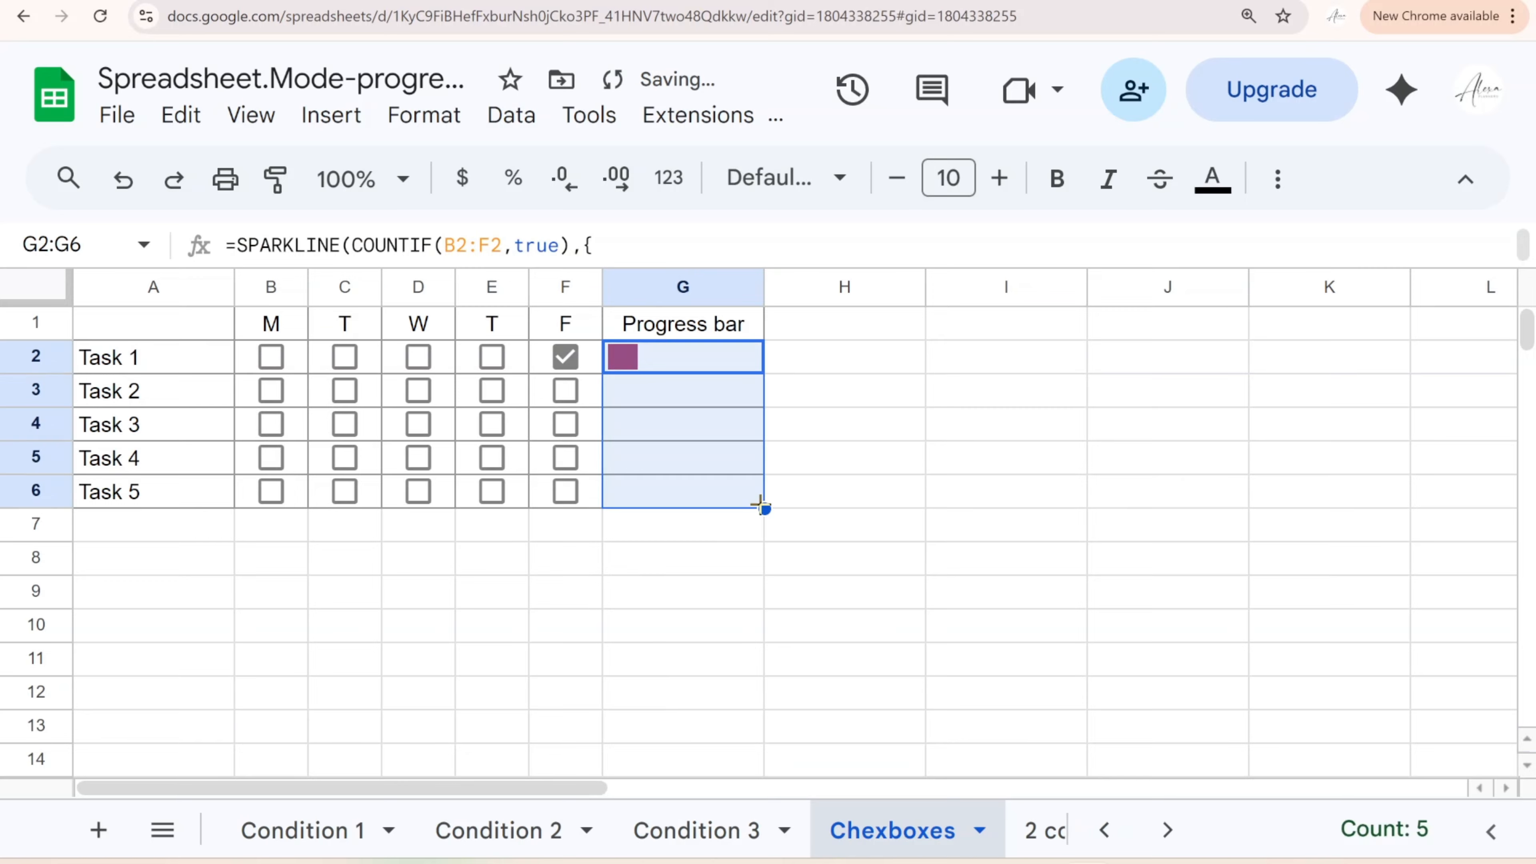
Tick the checkboxes C3:E3 for Task 2, B2 for Task 1, C4 for Task 3, and D5:E5 for Task 4
{"action": "left_click", "coordinate": [491, 390]}
{"action": "left_click", "coordinate": [418, 390]}
{"action": "left_click", "coordinate": [344, 390]}
{"action": "left_click", "coordinate": [270, 357]}
{"action": "left_click", "coordinate": [345, 424]}
{"action": "left_click", "coordinate": [418, 457]}
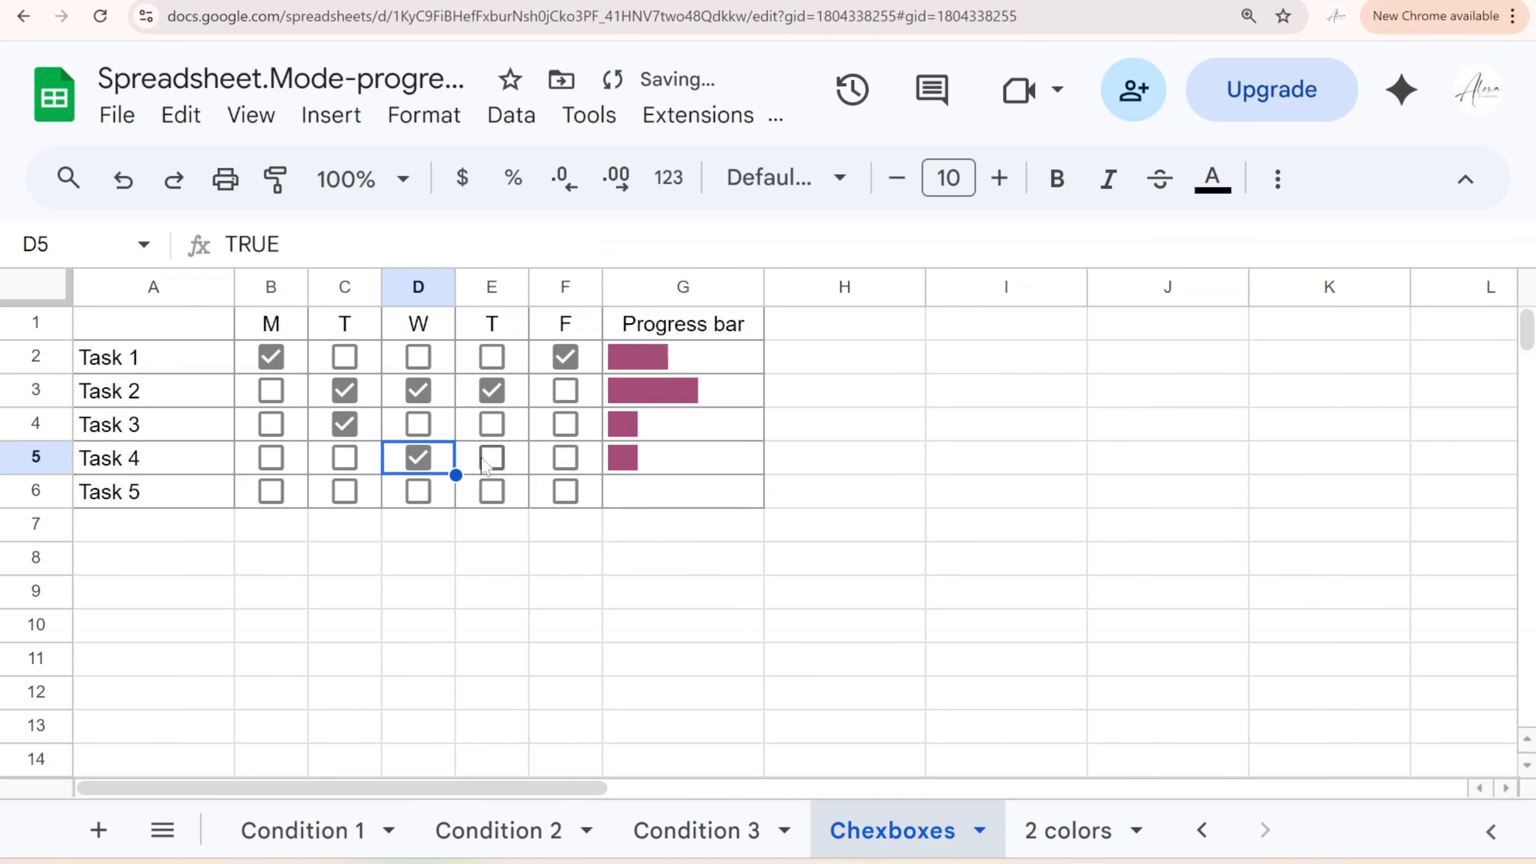
{"action": "left_click", "coordinate": [491, 458]}
Tick all five weekday checkboxes for Task 5 in B6:F6
{"action": "left_click", "coordinate": [492, 491]}
{"action": "left_click", "coordinate": [564, 491]}
{"action": "left_click", "coordinate": [418, 492]}
{"action": "left_click", "coordinate": [344, 491]}
{"action": "left_click", "coordinate": [271, 491]}
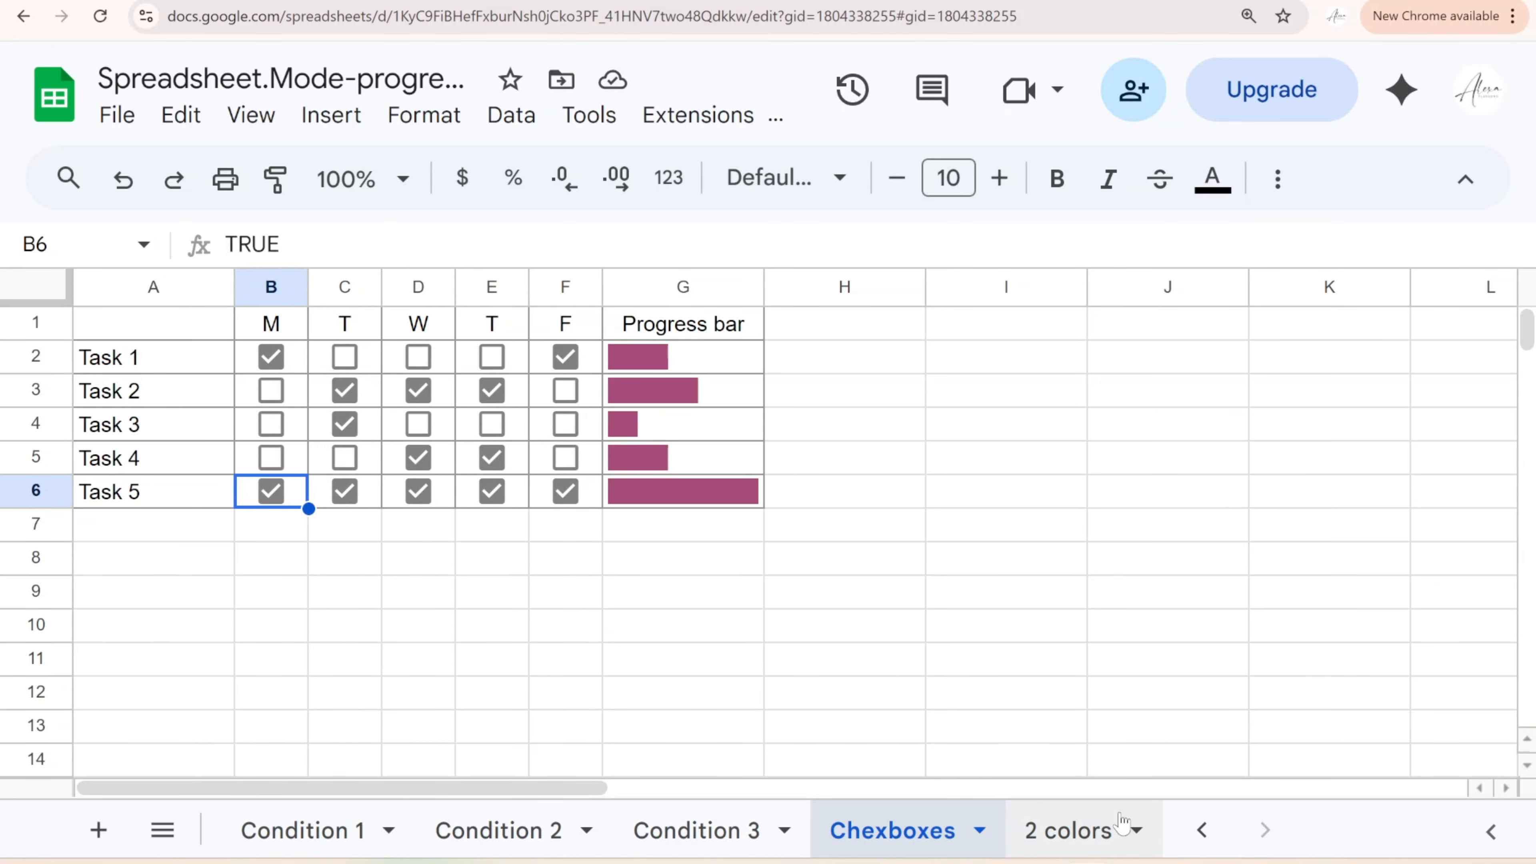
Open the 2 colors sheet and set the progress to 30% in B3 and 20% in B4
{"action": "left_click", "coordinate": [1117, 826]}
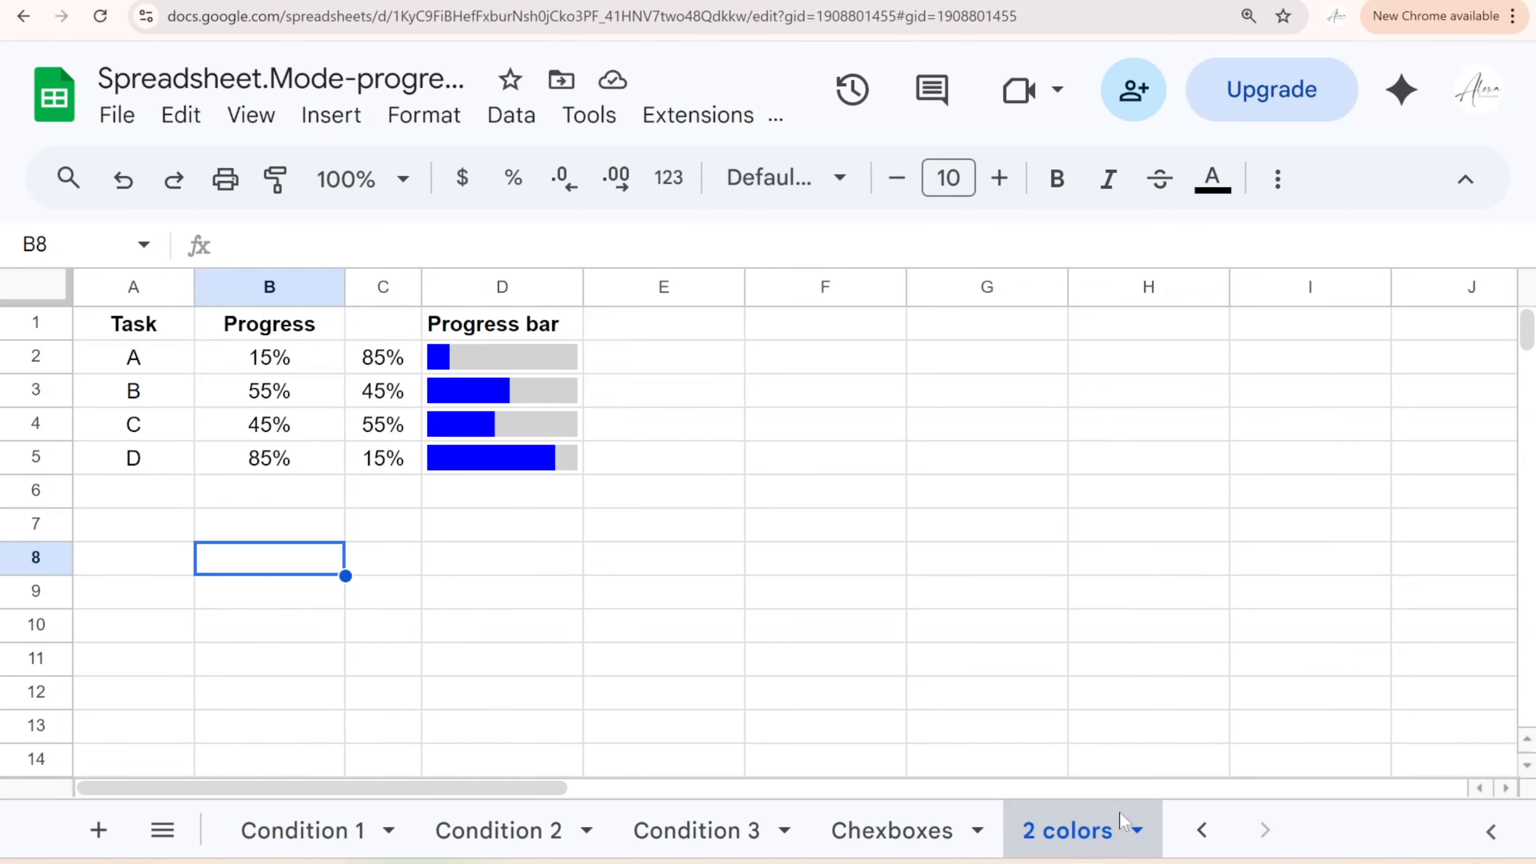
{"action": "left_click", "coordinate": [320, 393]}
{"action": "type", "text": "30"}
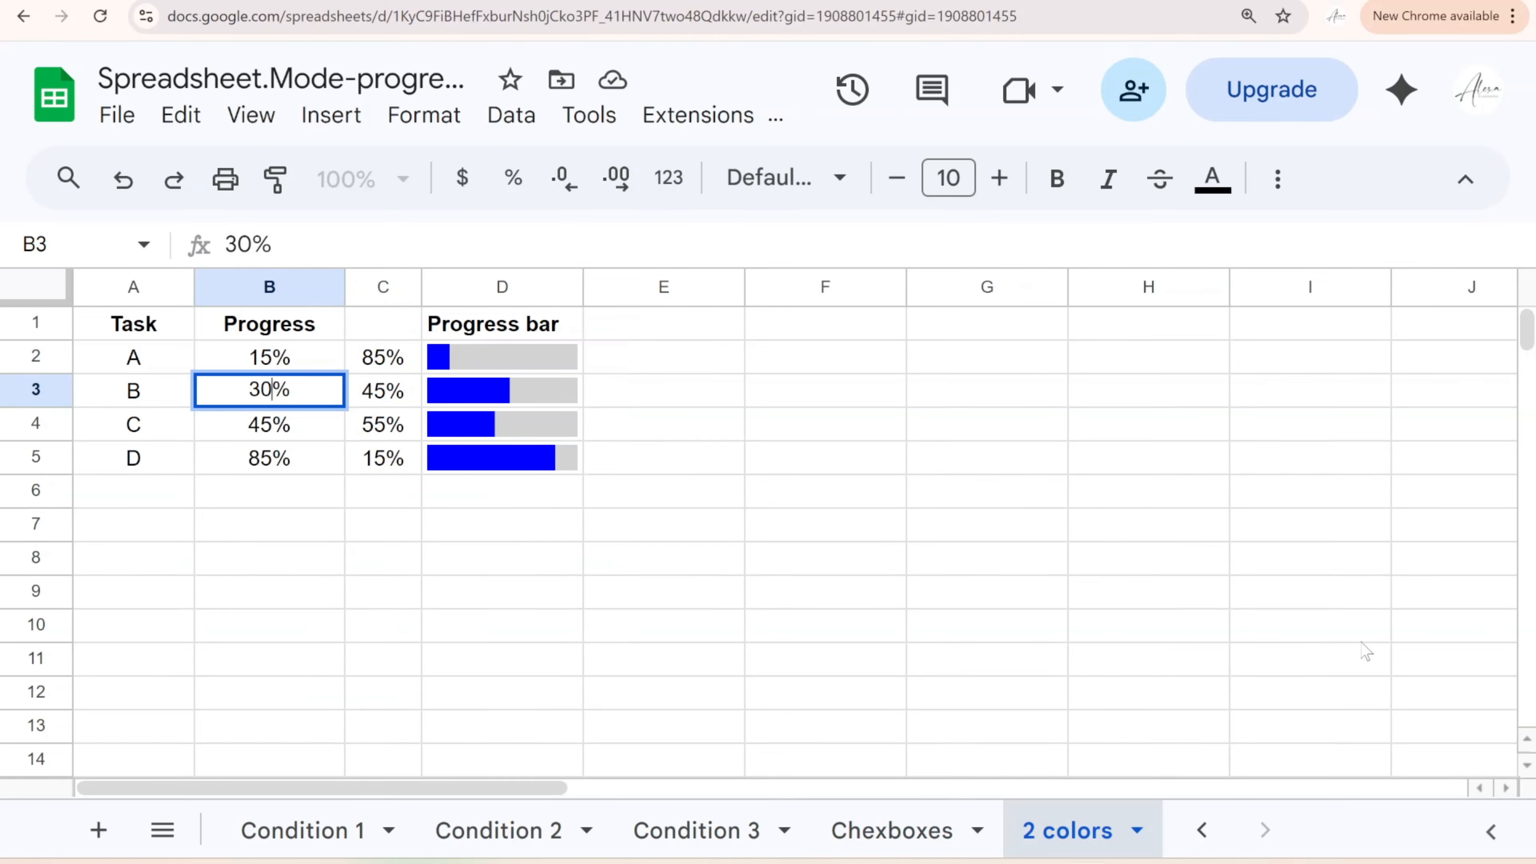
{"action": "key", "text": "Return"}
{"action": "type", "text": "20"}
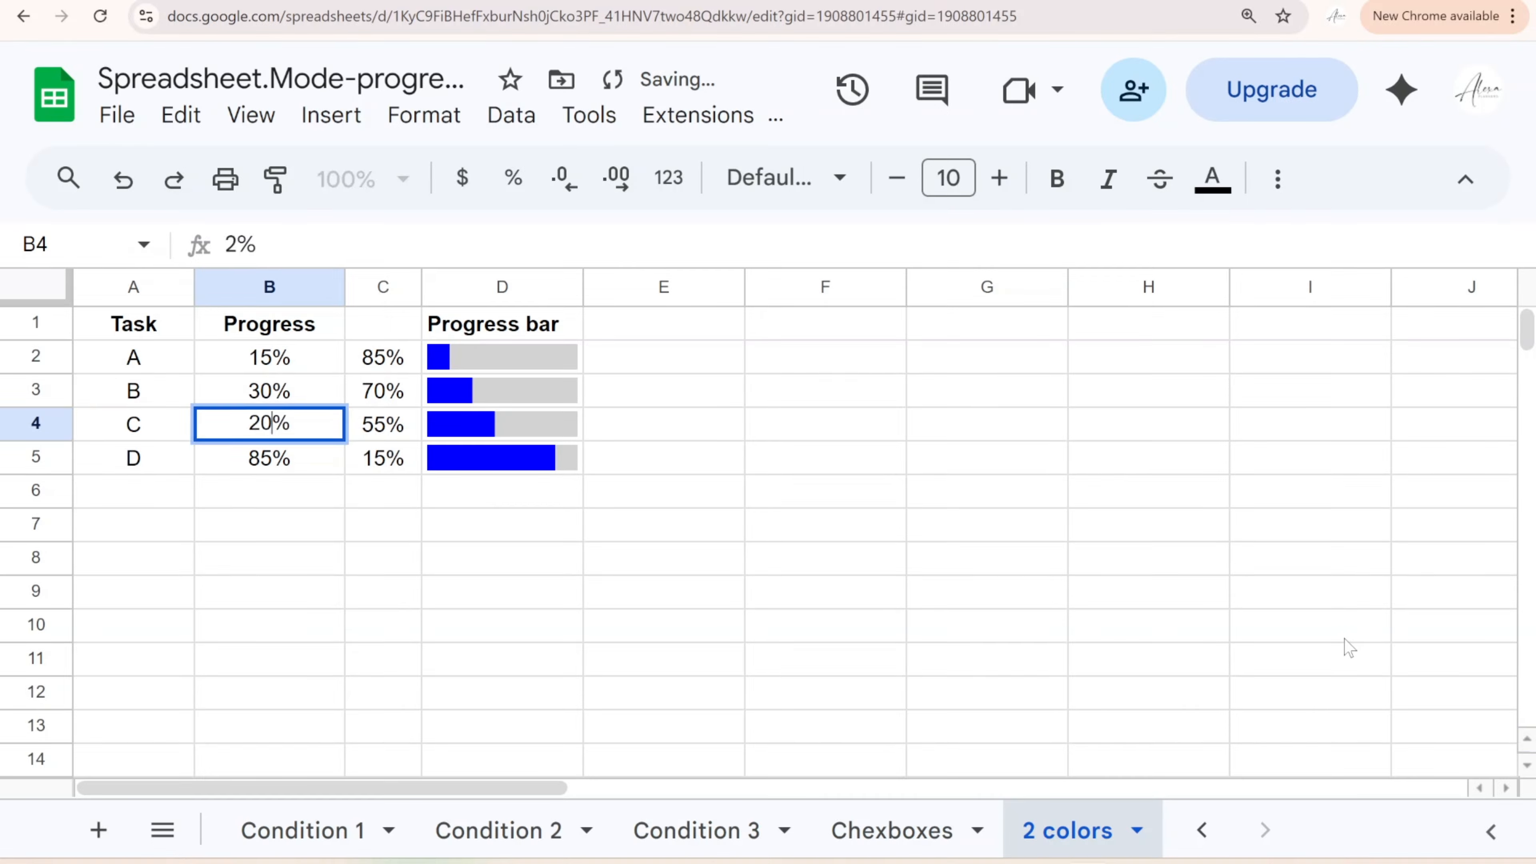
{"action": "key", "text": "Return"}
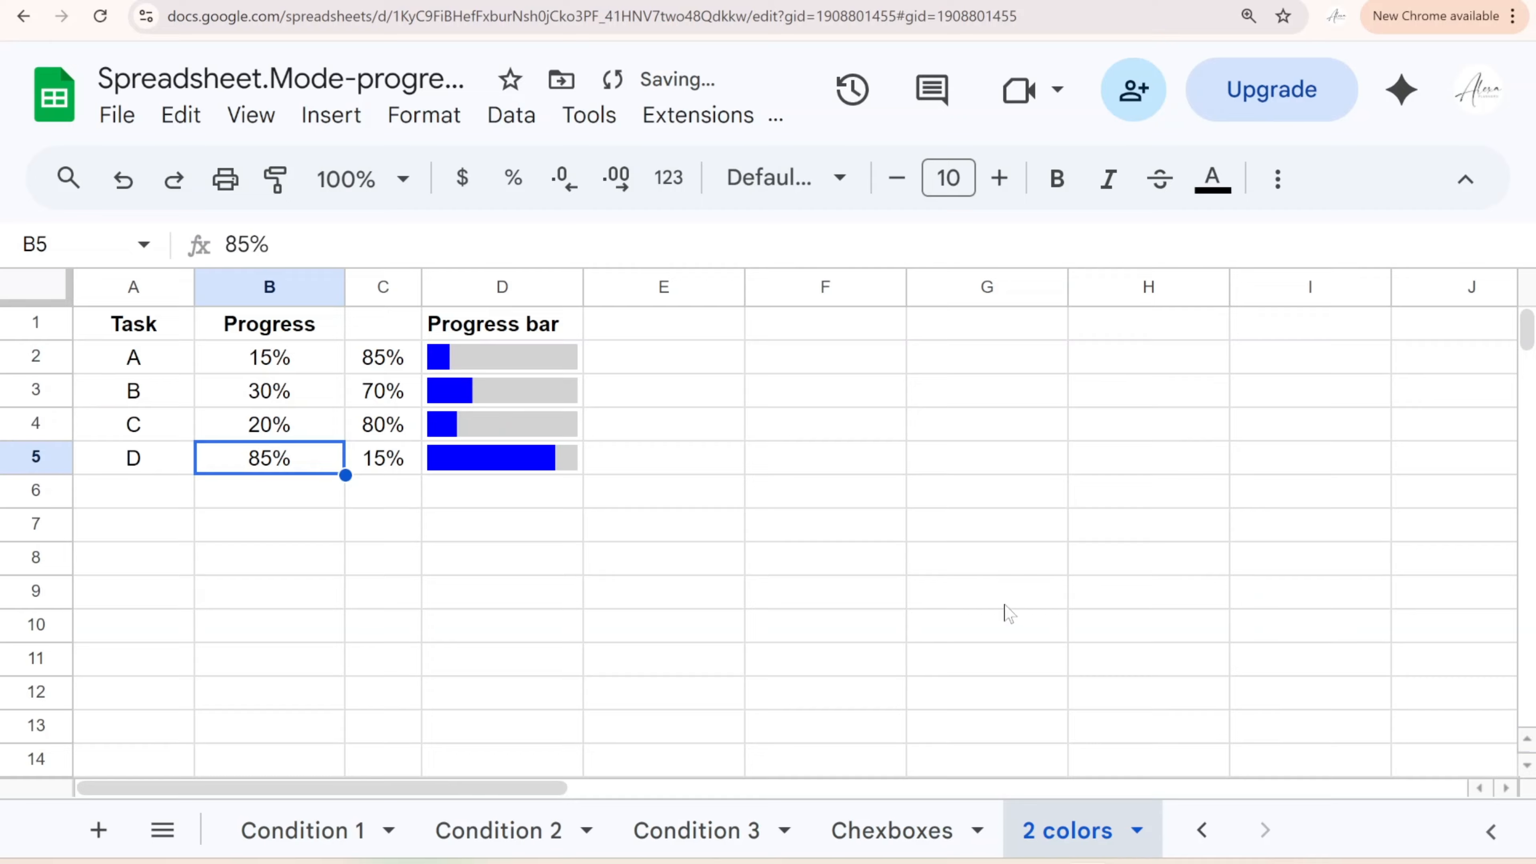
Undo the B3 and B4 progress changes, the progress bar formulas in column D and the remainder percentages in column C
{"action": "key", "text": "ctrl+z"}
{"action": "key", "text": "ctrl+z"}
{"action": "key", "text": "ctrl+z"}
{"action": "key", "text": "ctrl+z"}
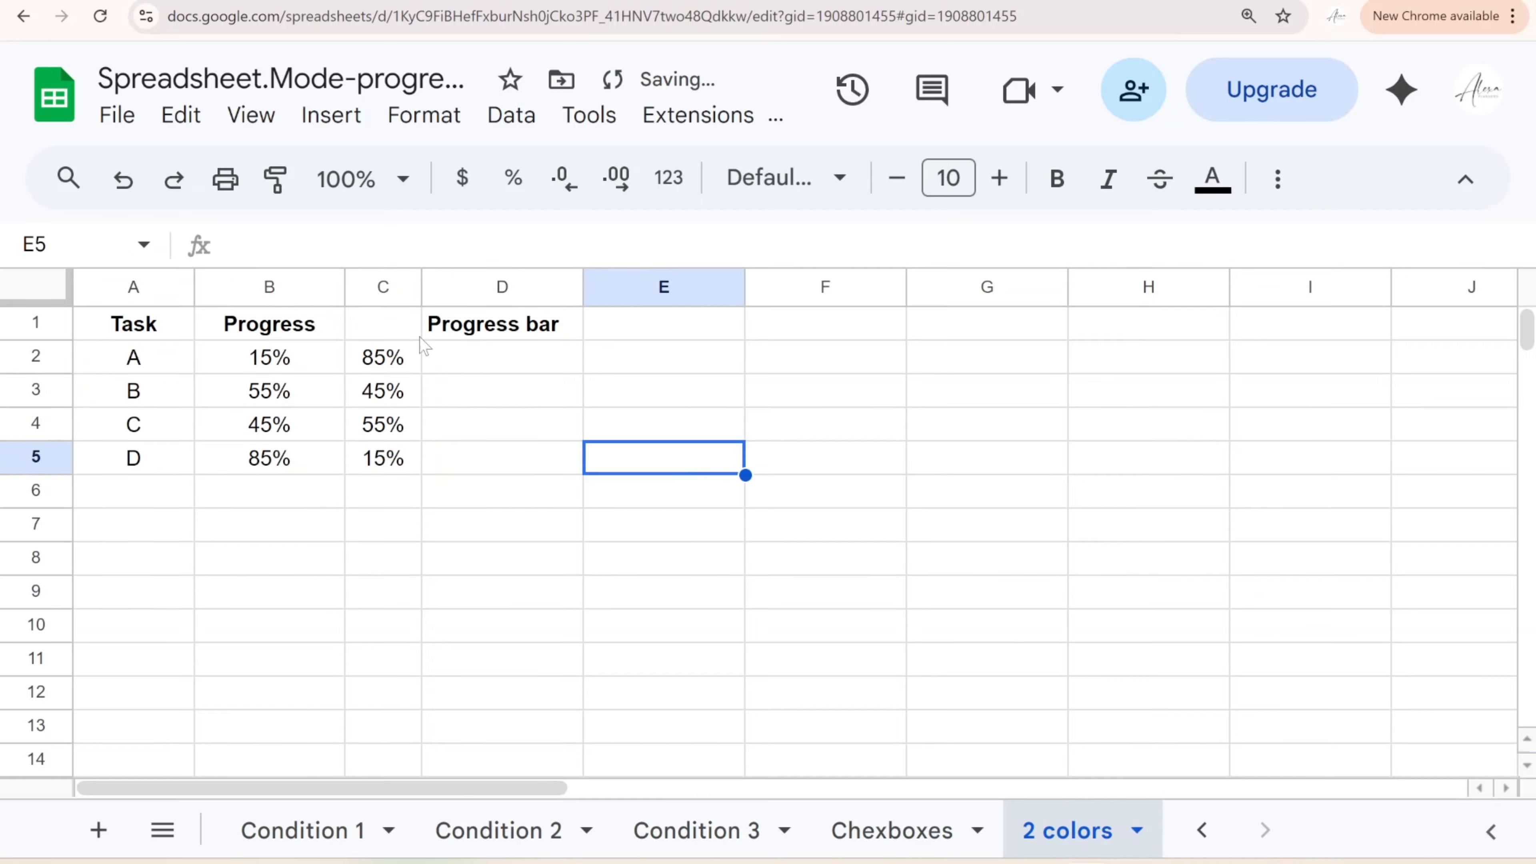
{"action": "key", "text": "ctrl+z"}
Enter =SPARKLINE(B2,{"charttype","bar";"max",100%;"color1","blue","color2","lightgray"}) in D2
{"action": "left_click", "coordinate": [486, 369]}
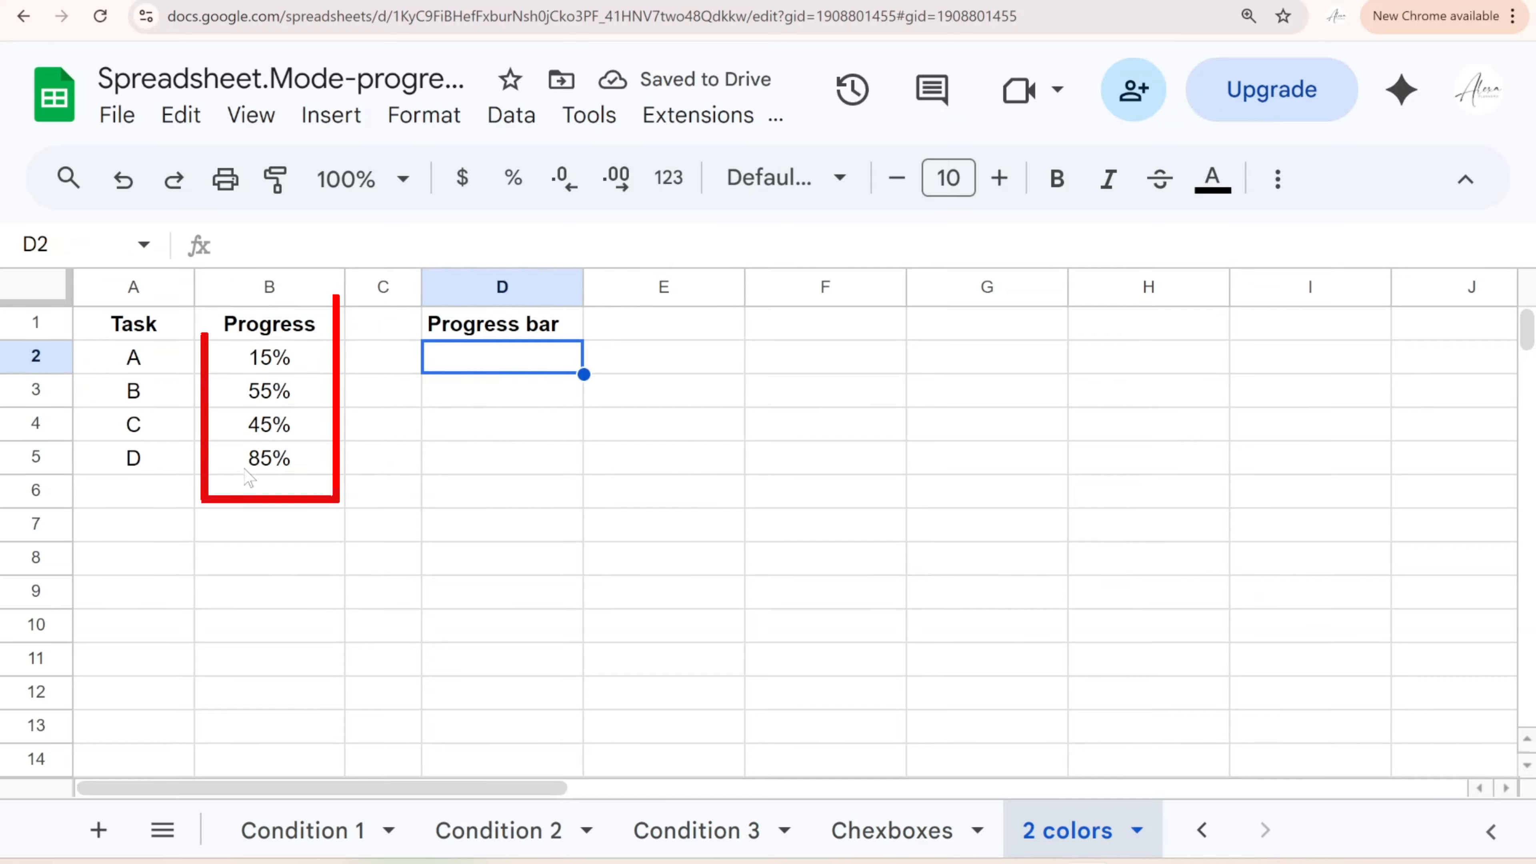
{"action": "type", "text": "="}
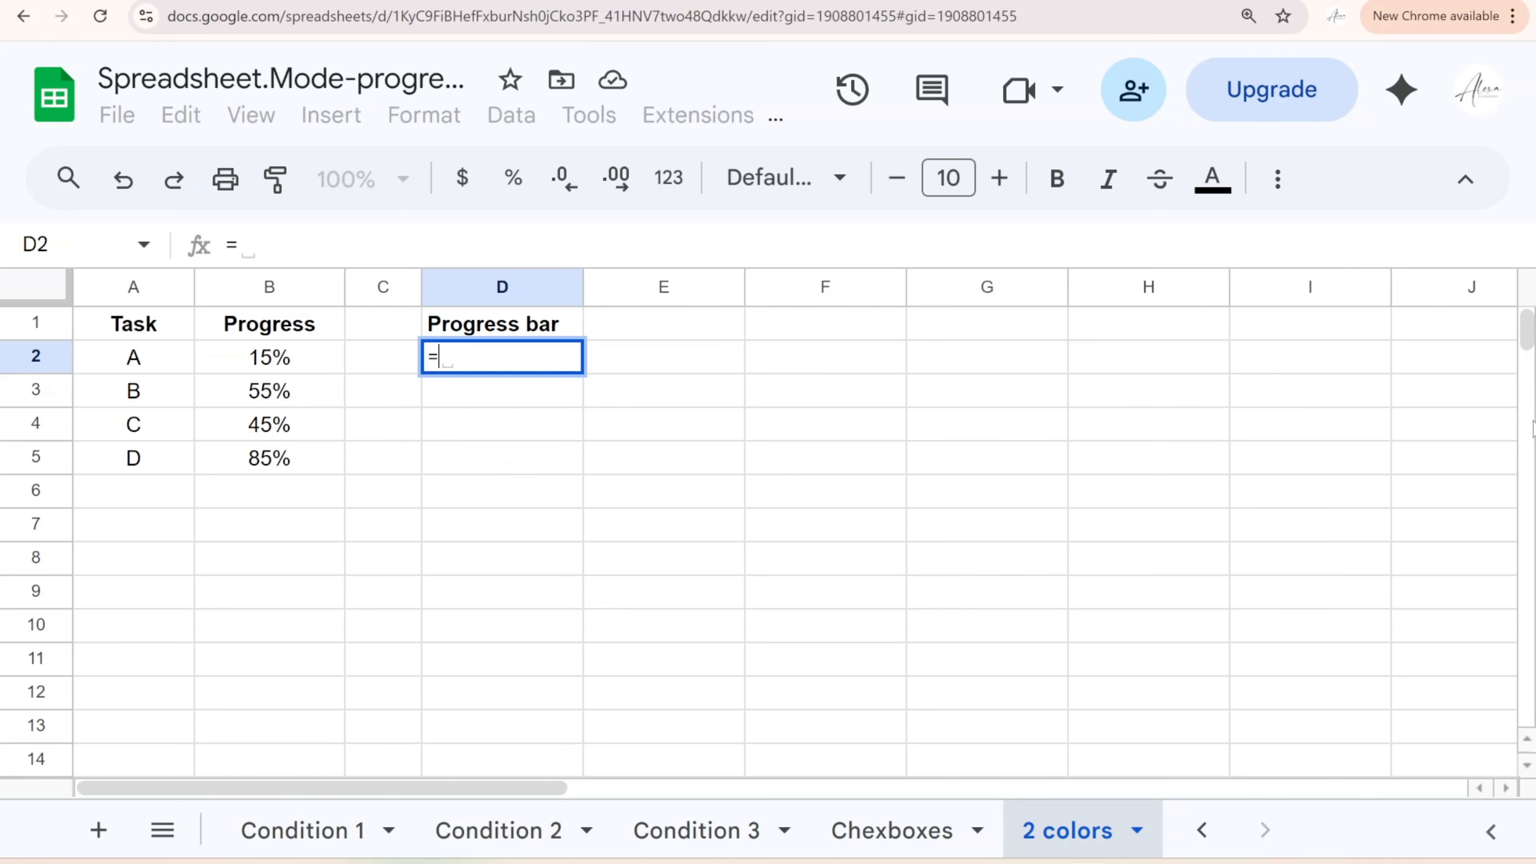
{"action": "type", "text": "spa"}
{"action": "key", "text": "Tab"}
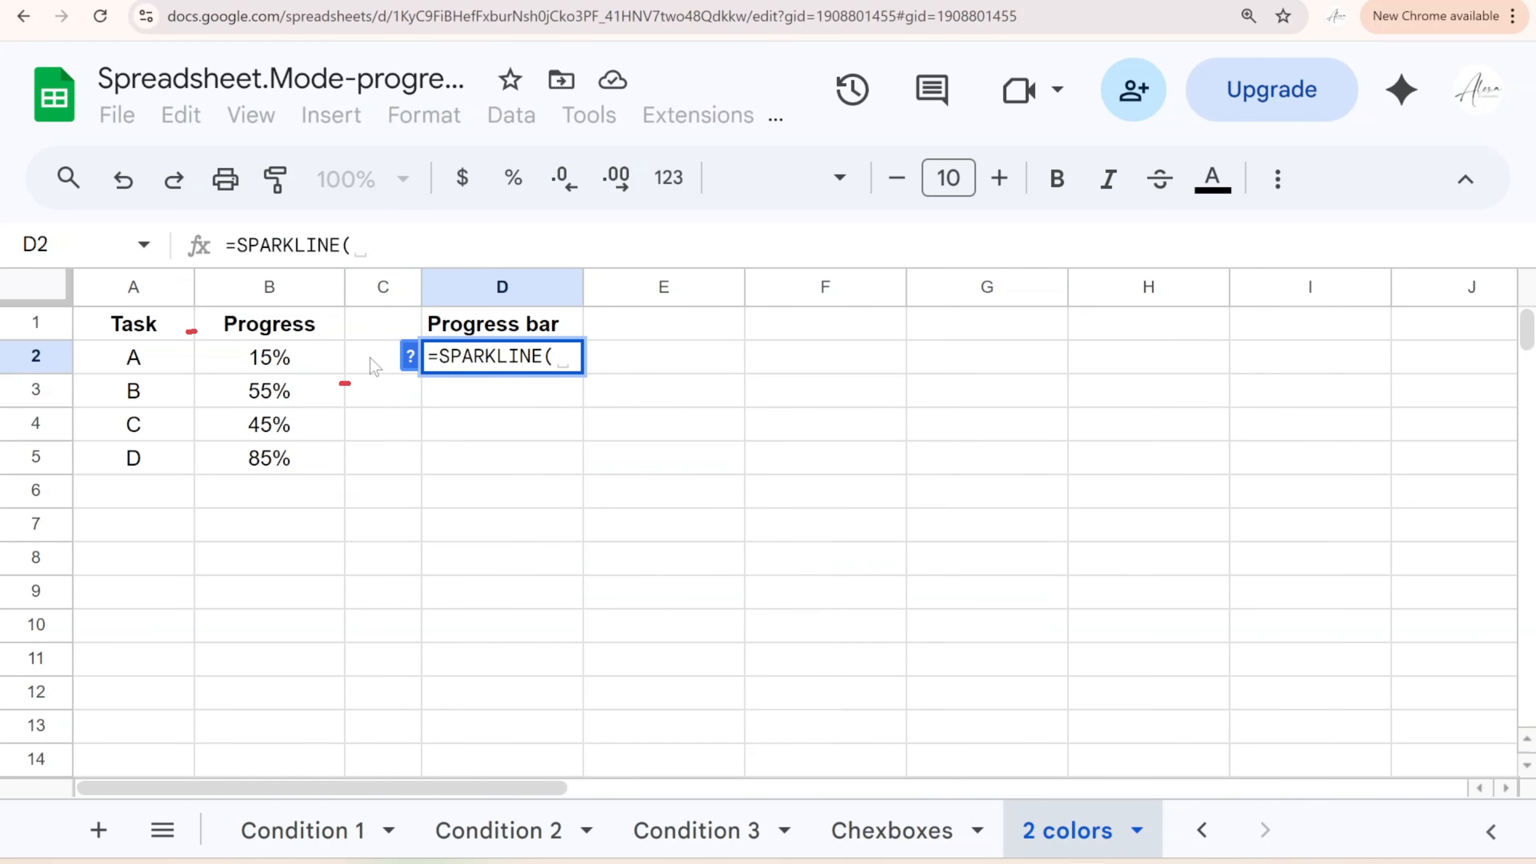
{"action": "left_click", "coordinate": [269, 357]}
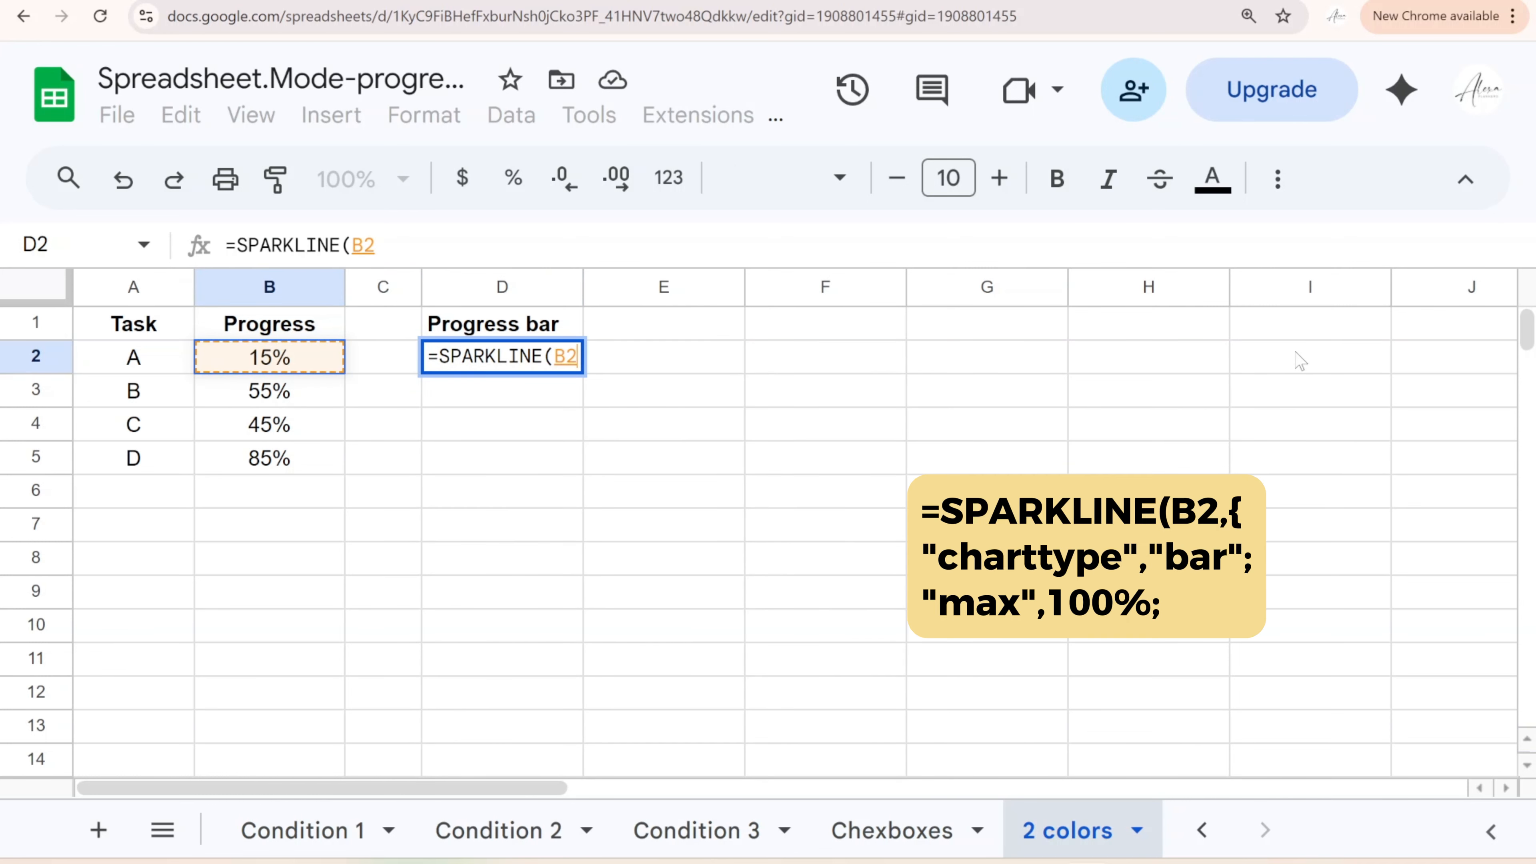
{"action": "type", "text": ",{\"char"}
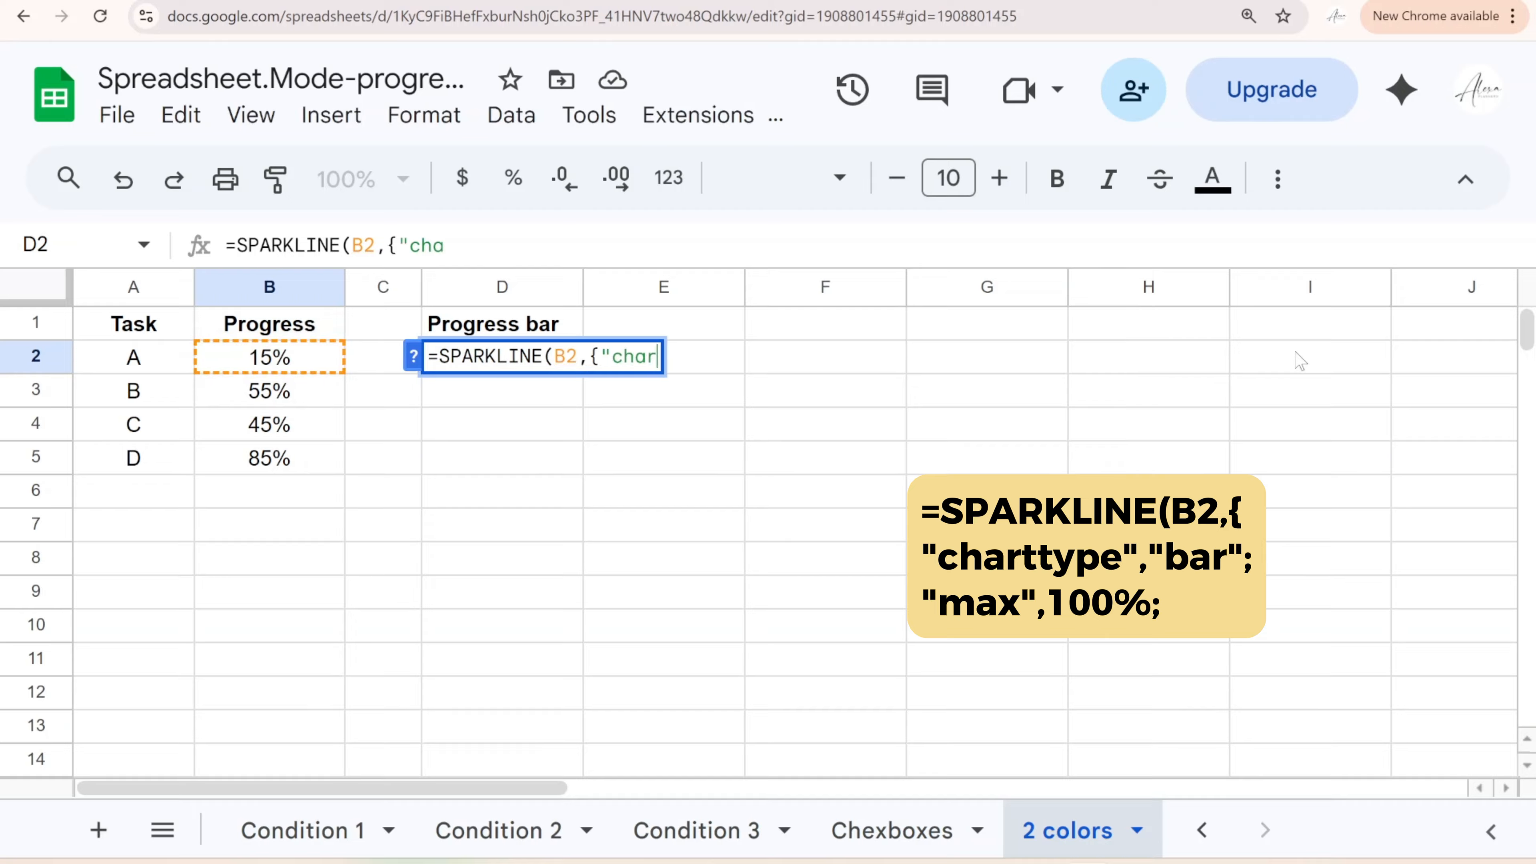
{"action": "type", "text": "ttype\",\"bar\";\"max\""}
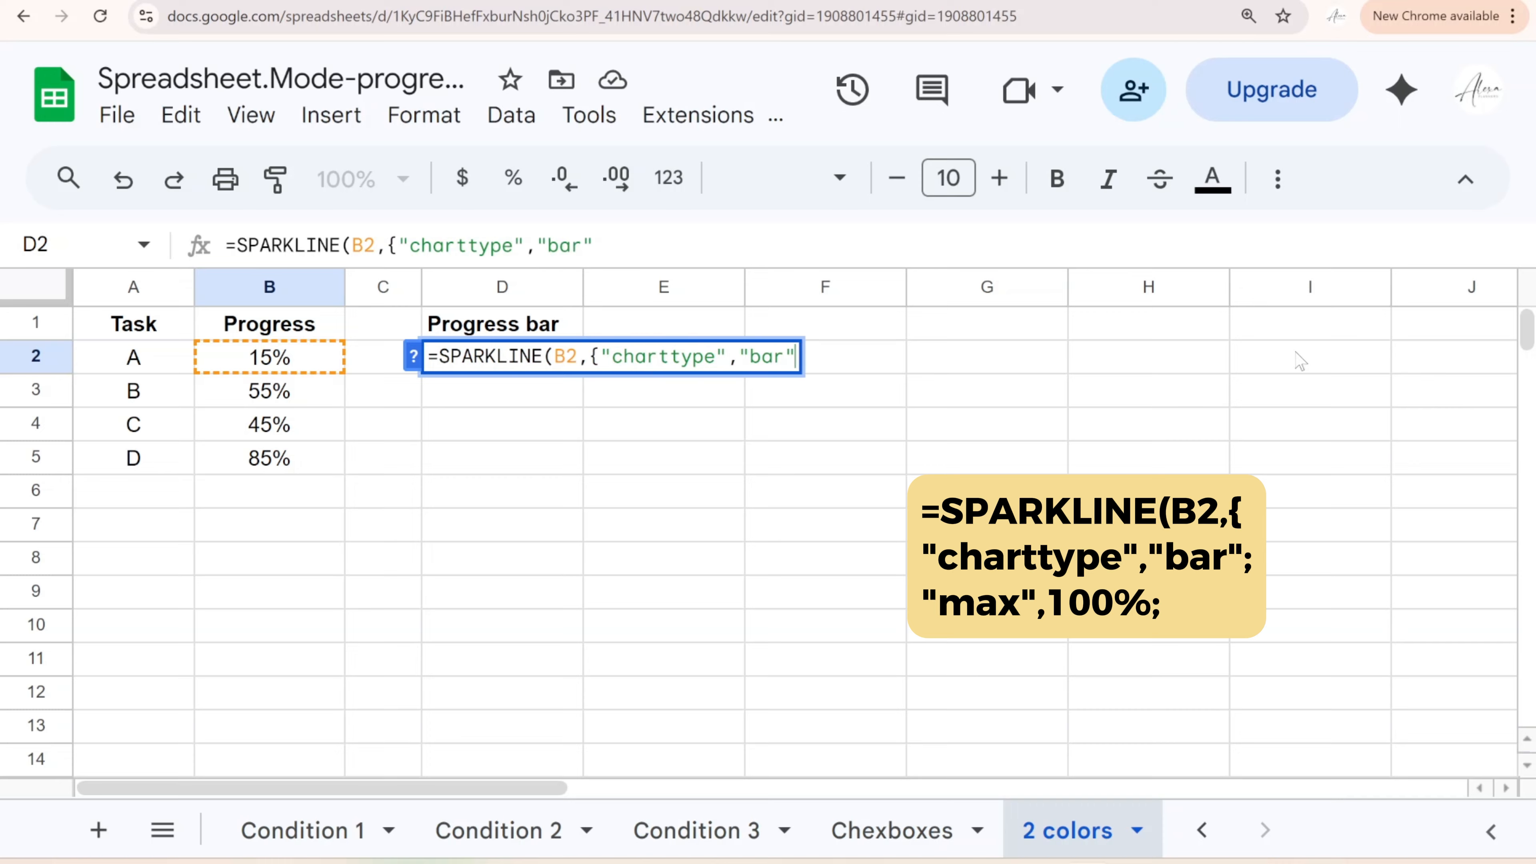
{"action": "type", "text": ",1"}
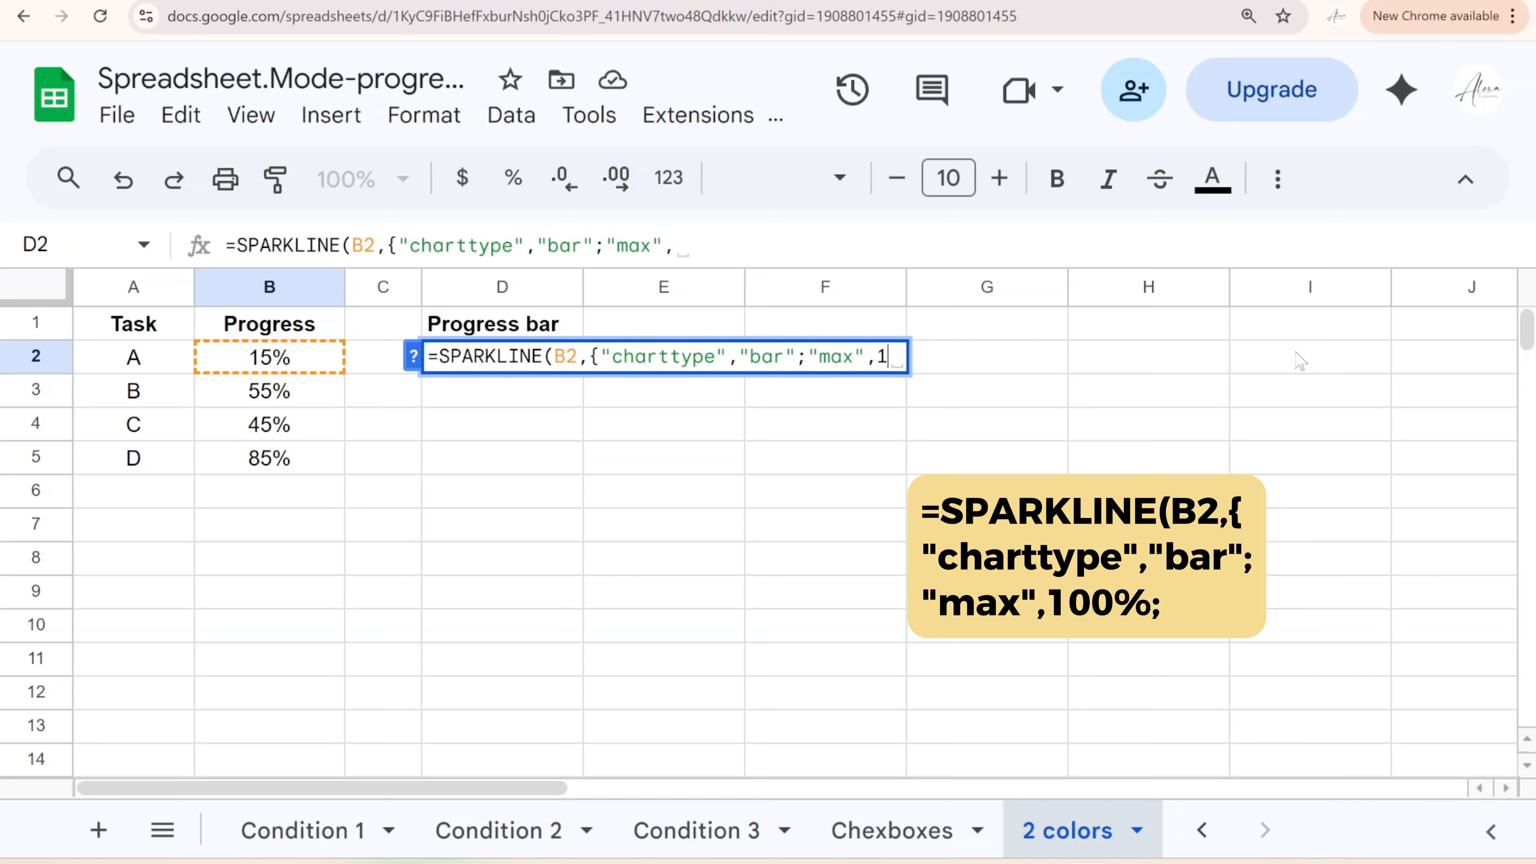
{"action": "type", "text": "00%;\"color"}
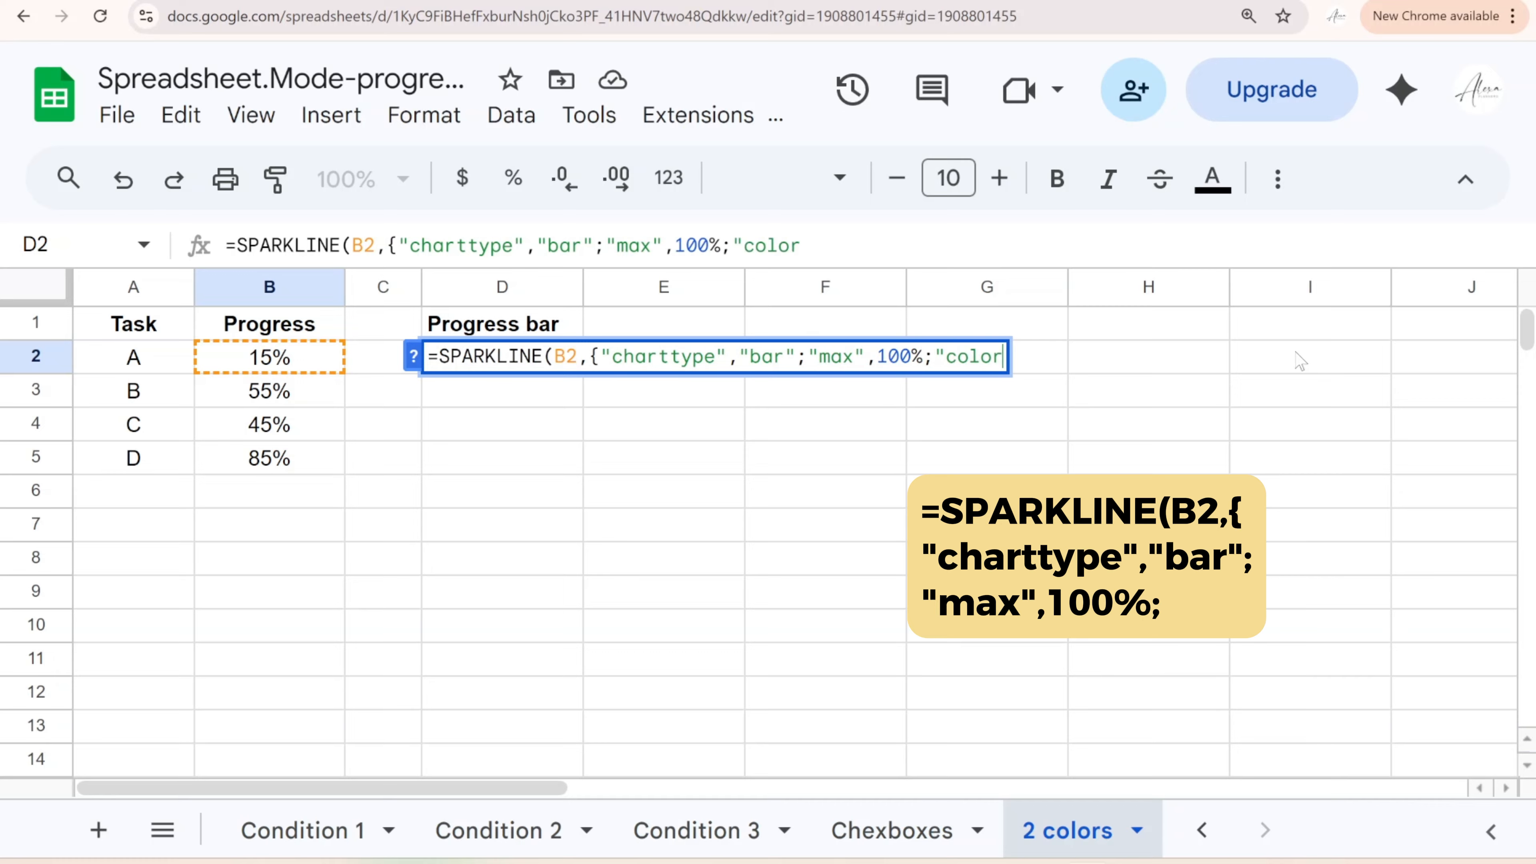
{"action": "type", "text": "1\",\"blue\",\"color2"}
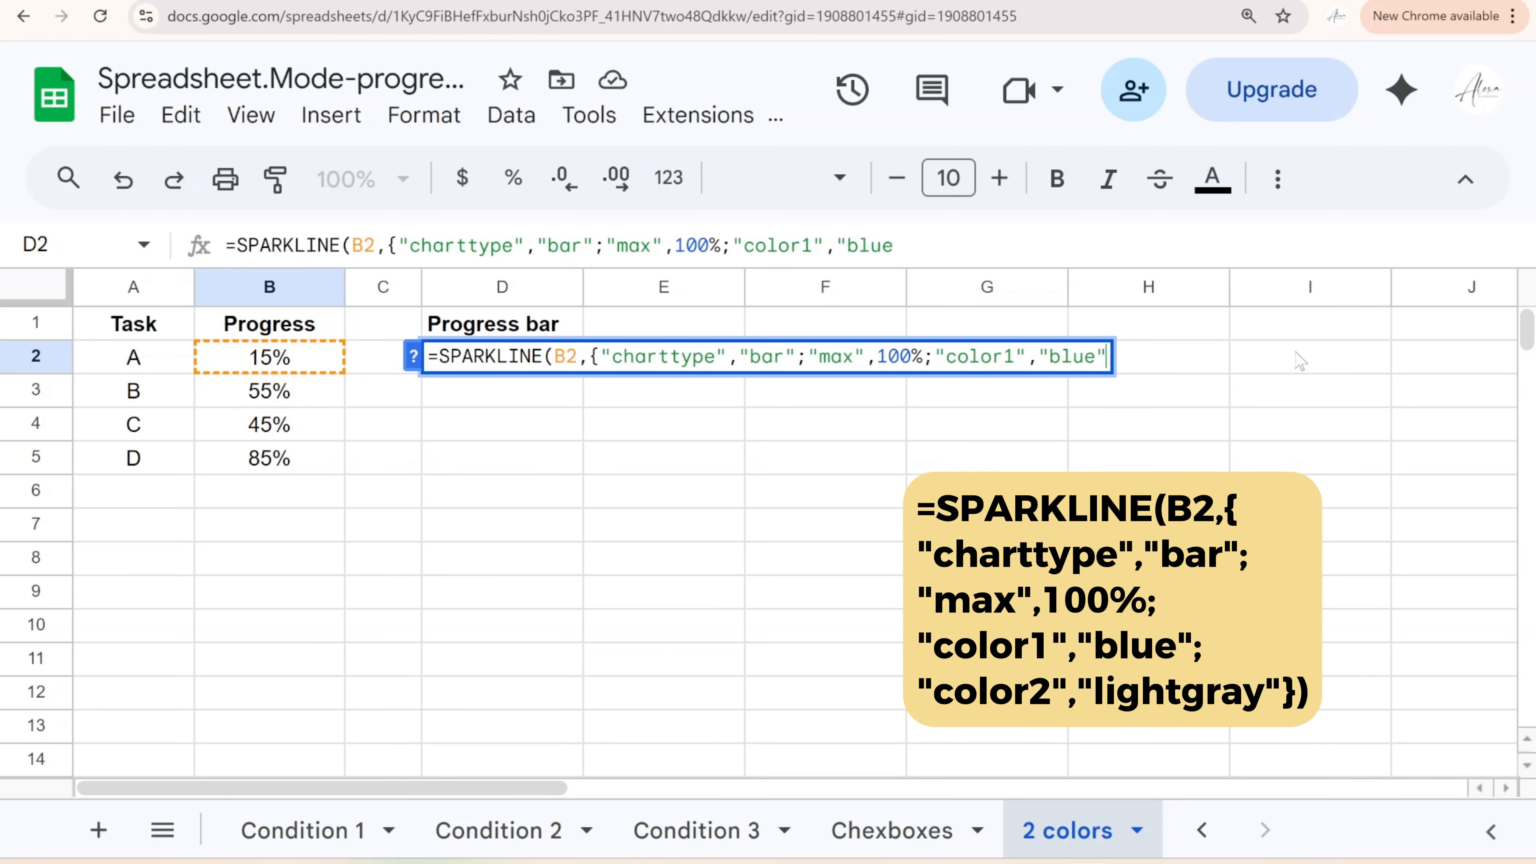
{"action": "type", "text": "\","}
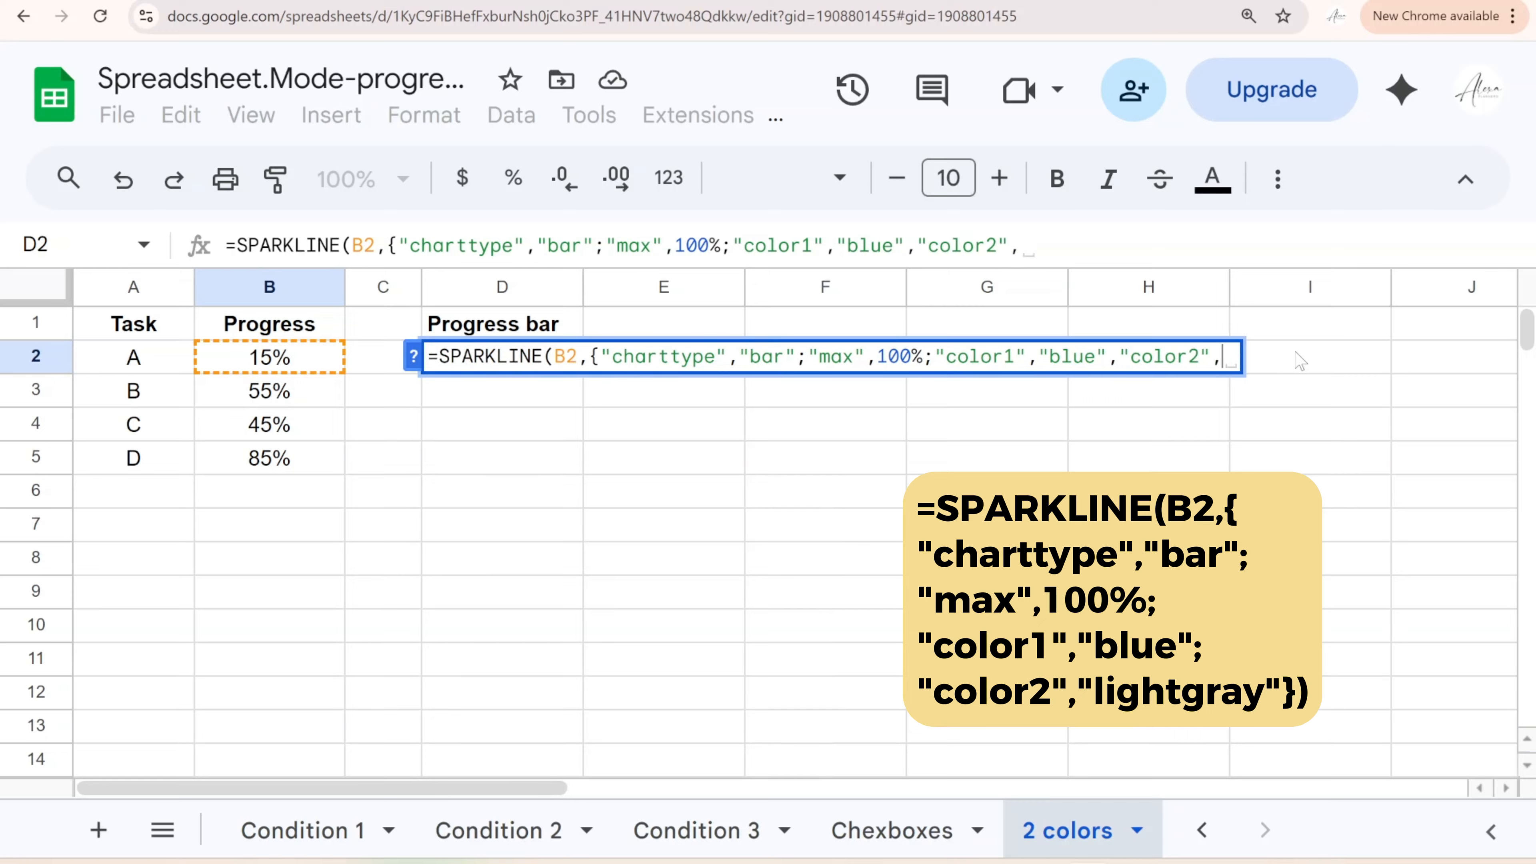
{"action": "type", "text": "\"lightgray\"})"}
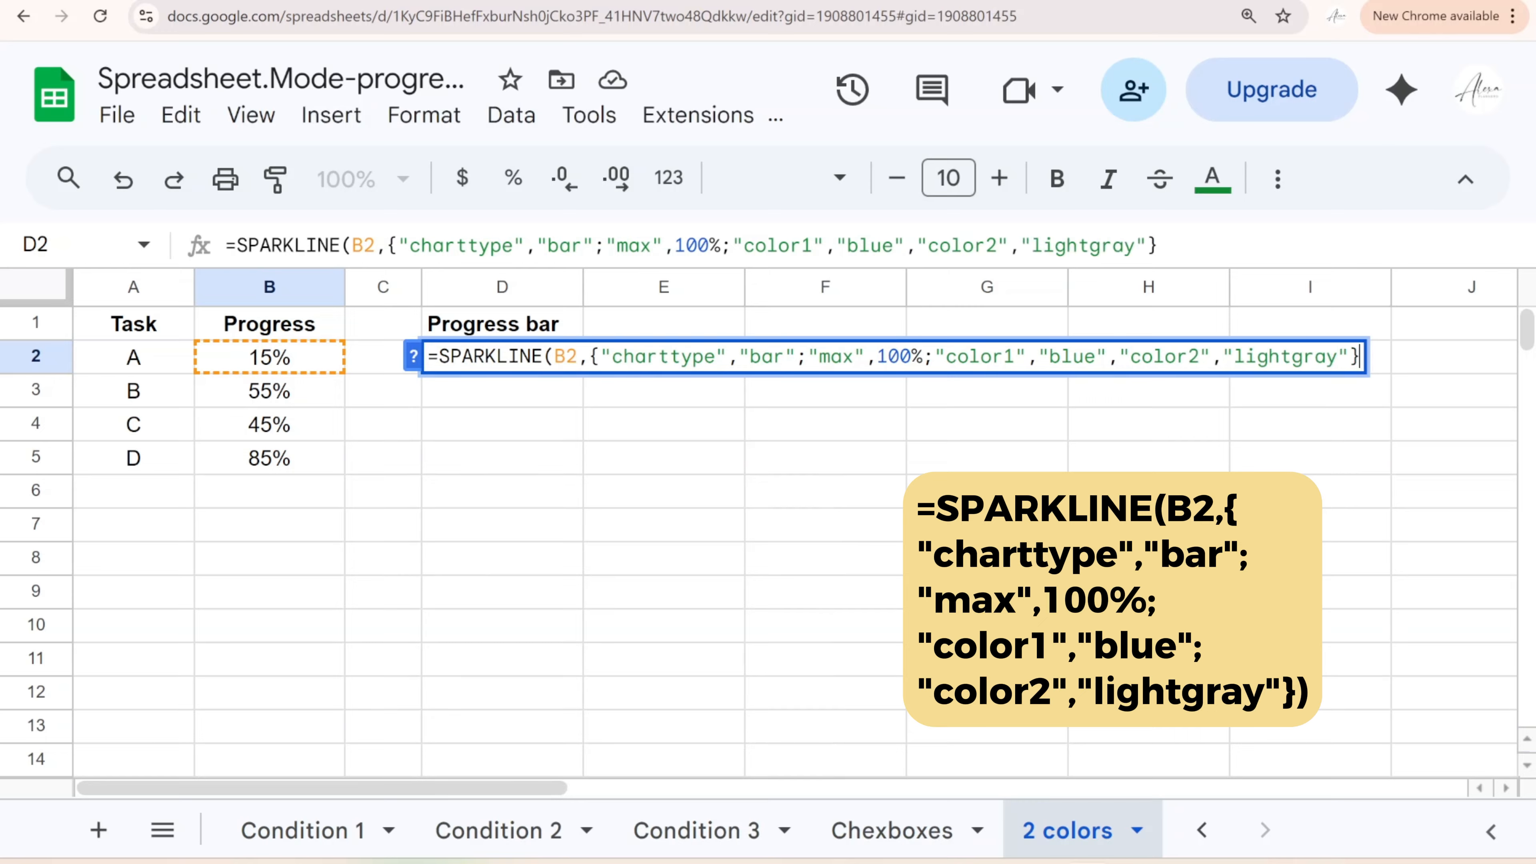
{"action": "key", "text": "Return"}
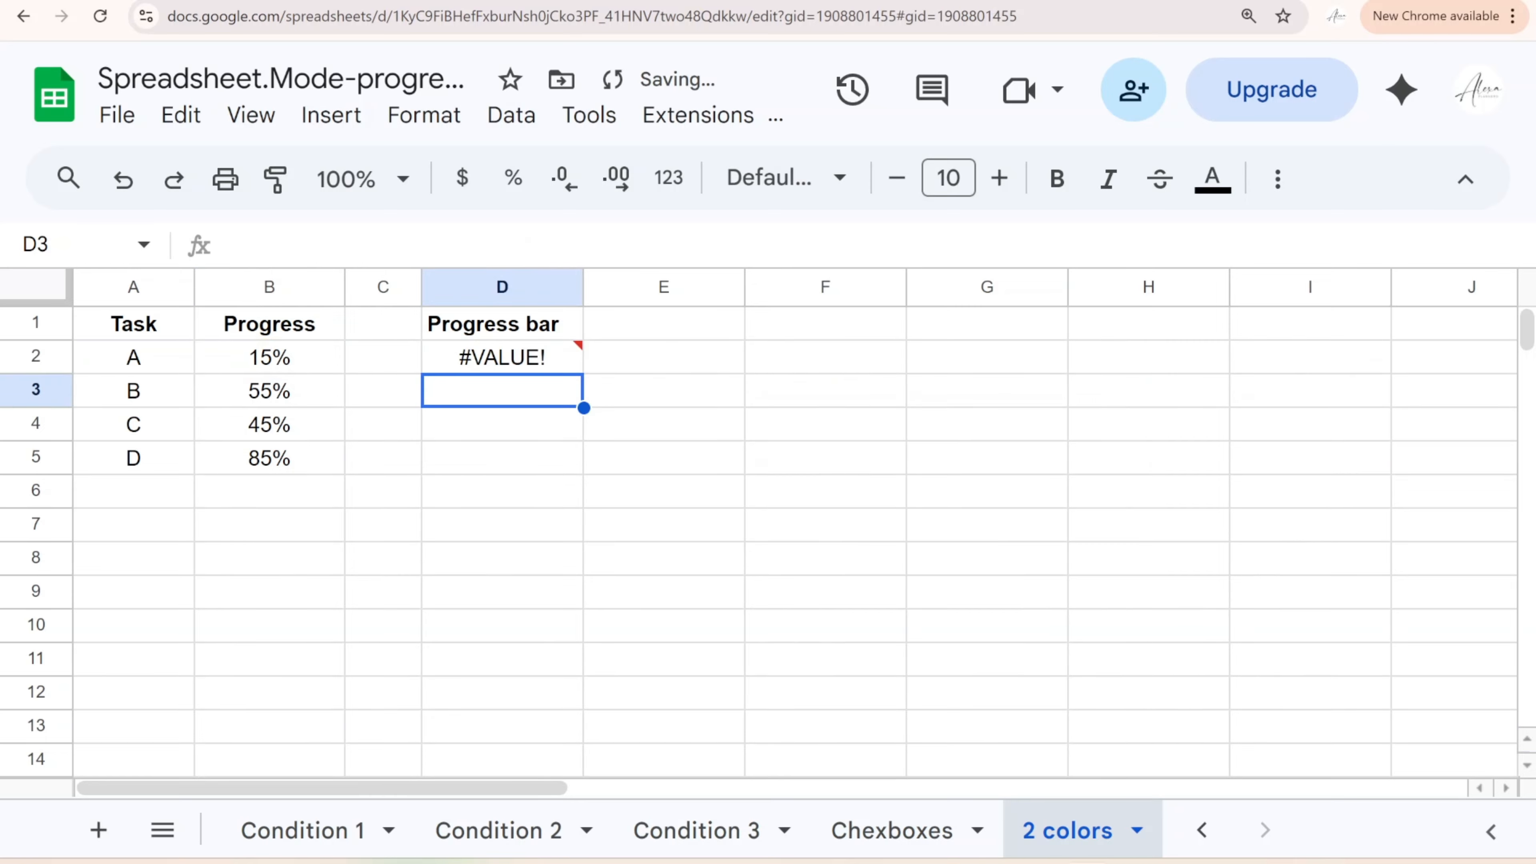
Replace the comma after "blue" with a semicolon in the D2 formula and copy the formula down through D5
{"action": "left_click", "coordinate": [502, 357]}
{"action": "key", "text": "Return"}
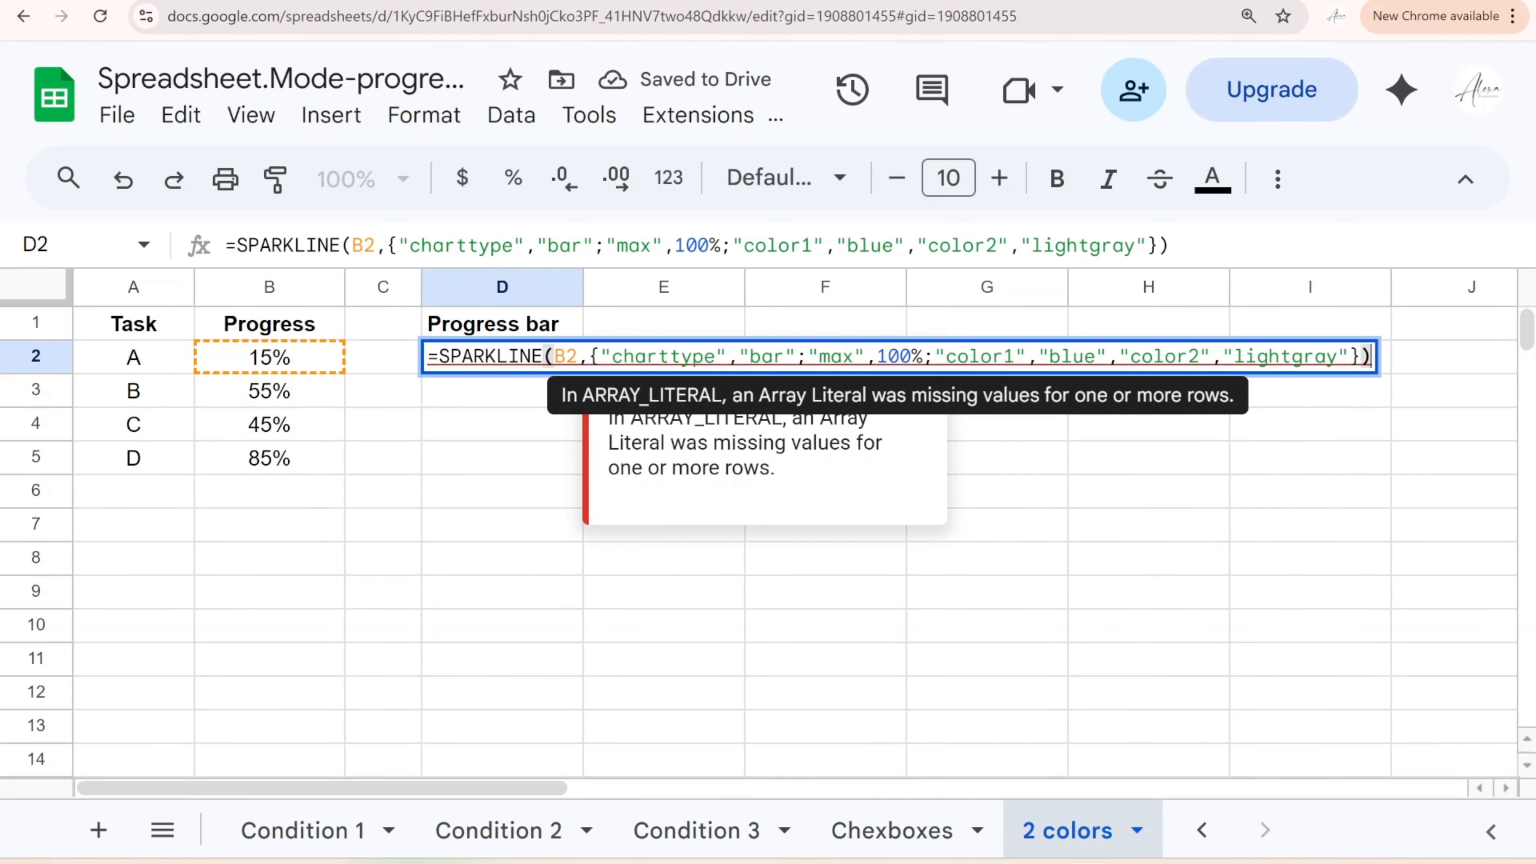
{"action": "left_click", "coordinate": [1198, 355]}
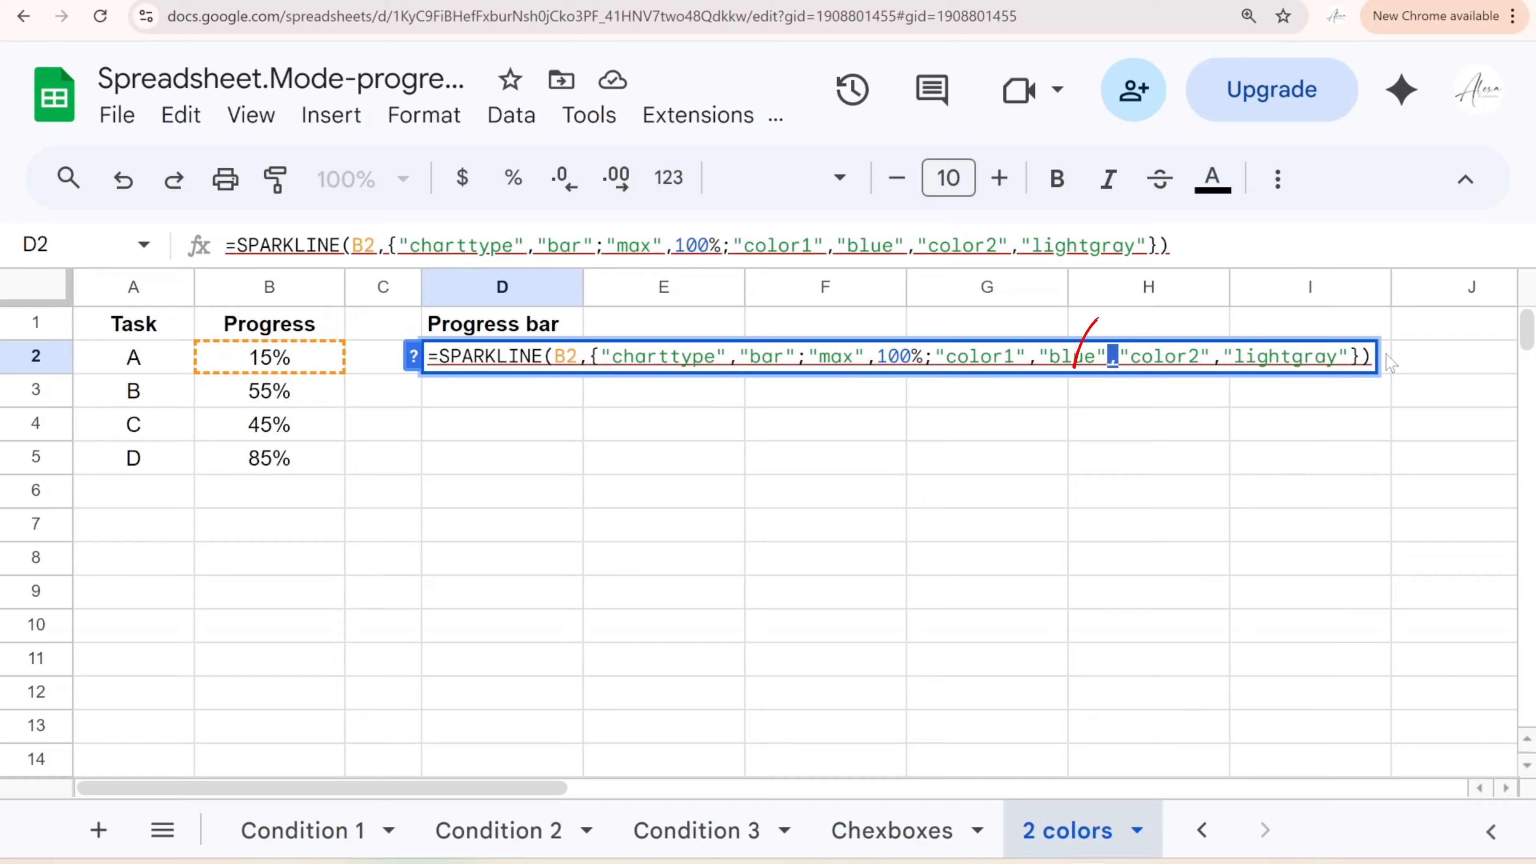
{"action": "type", "text": ";"}
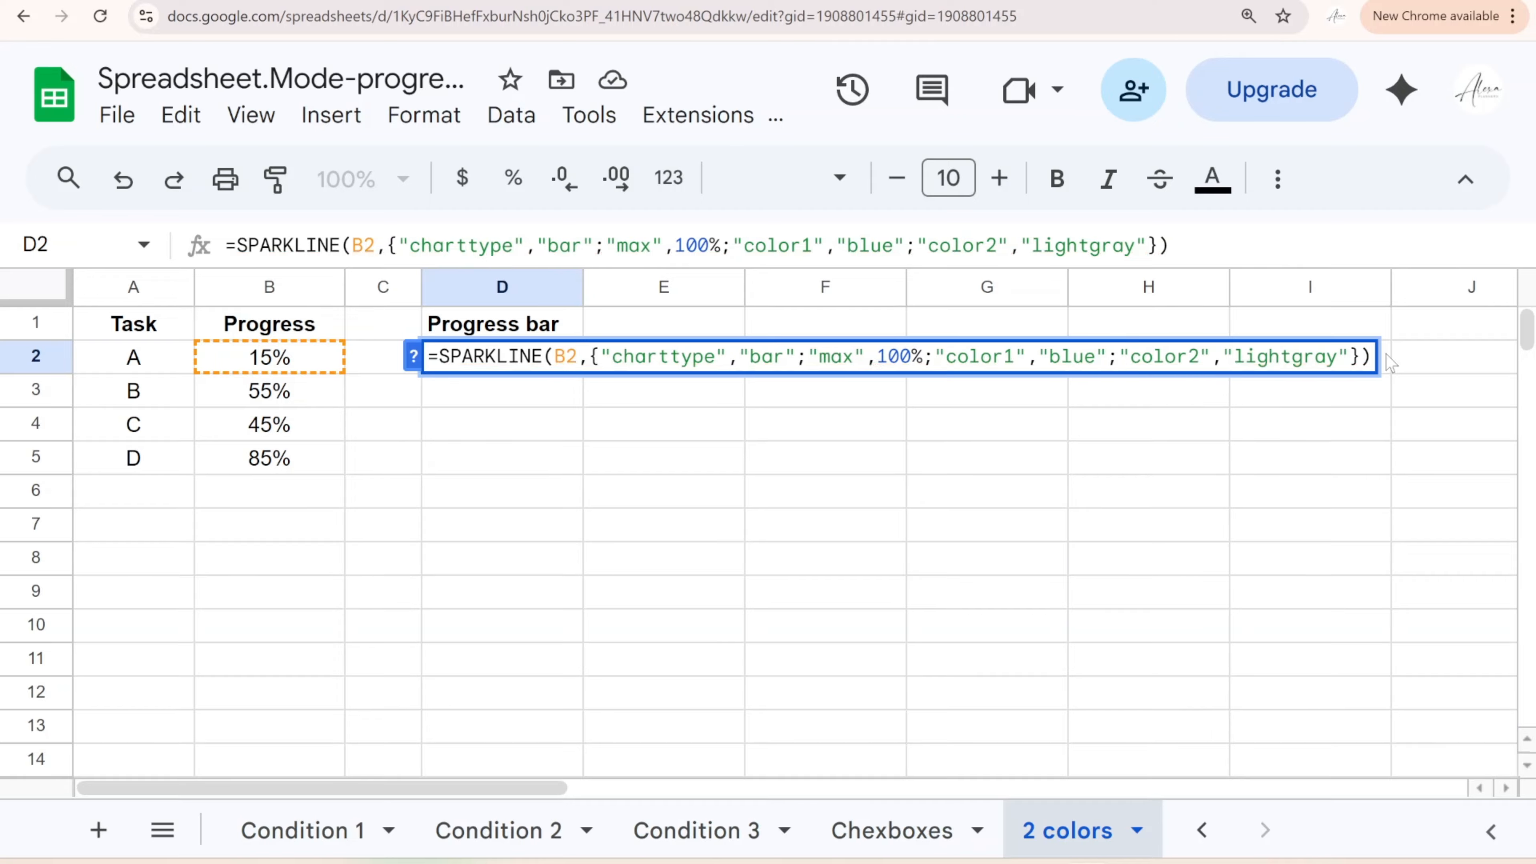
{"action": "key", "text": "Return"}
{"action": "left_click", "coordinate": [567, 368]}
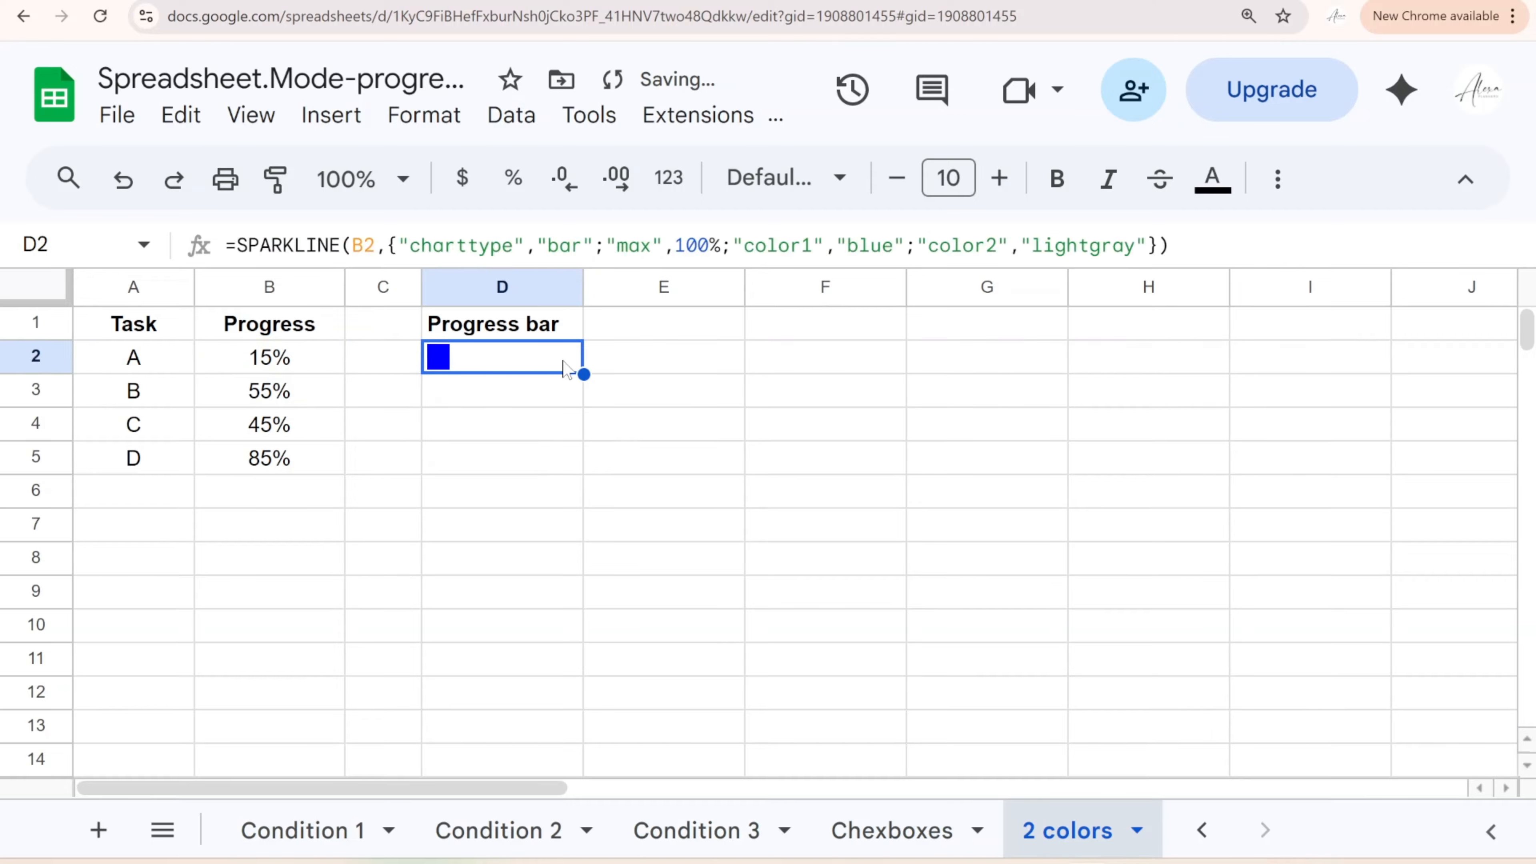
{"action": "left_click_drag", "start_coordinate": [583, 370], "coordinate": [568, 459]}
{"action": "left_click", "coordinate": [715, 457]}
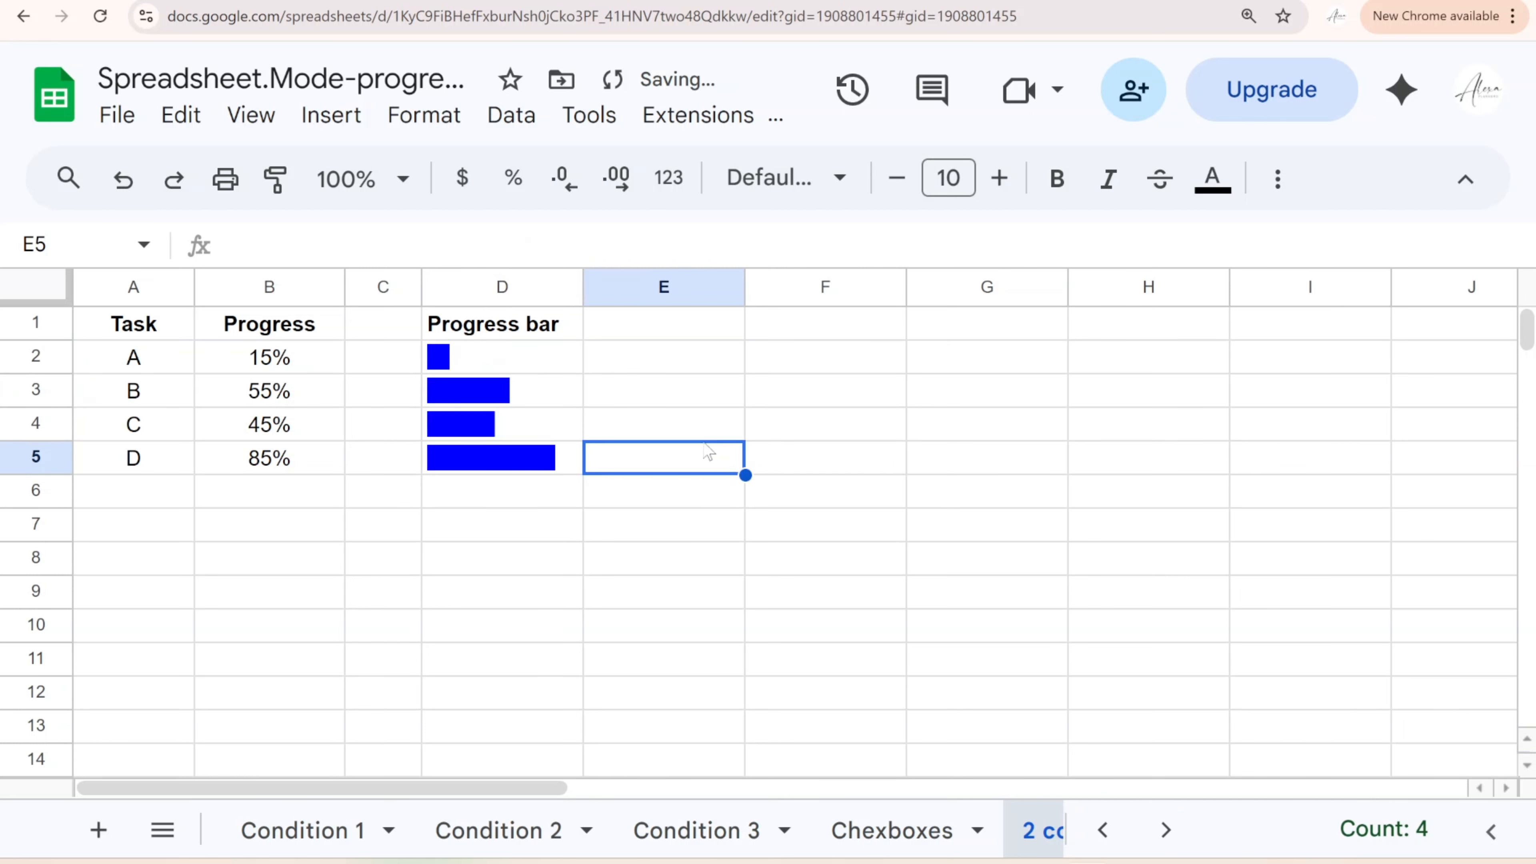
Enter =1-B2 in C2 and accept the suggested auto-fill for C3:C5
{"action": "left_click", "coordinate": [527, 368]}
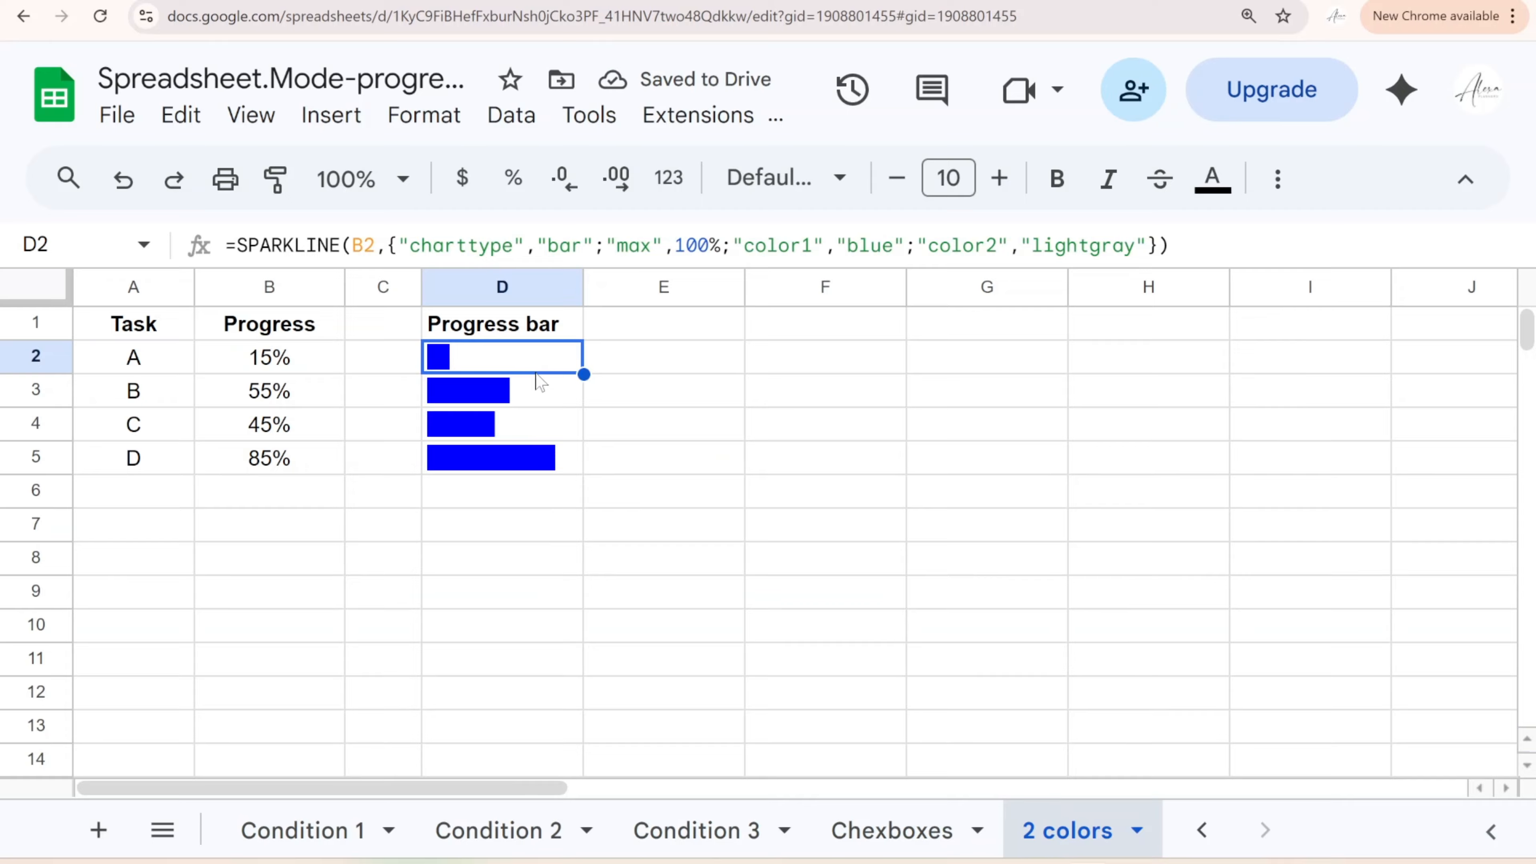
{"action": "key", "text": "Left"}
{"action": "type", "text": "="}
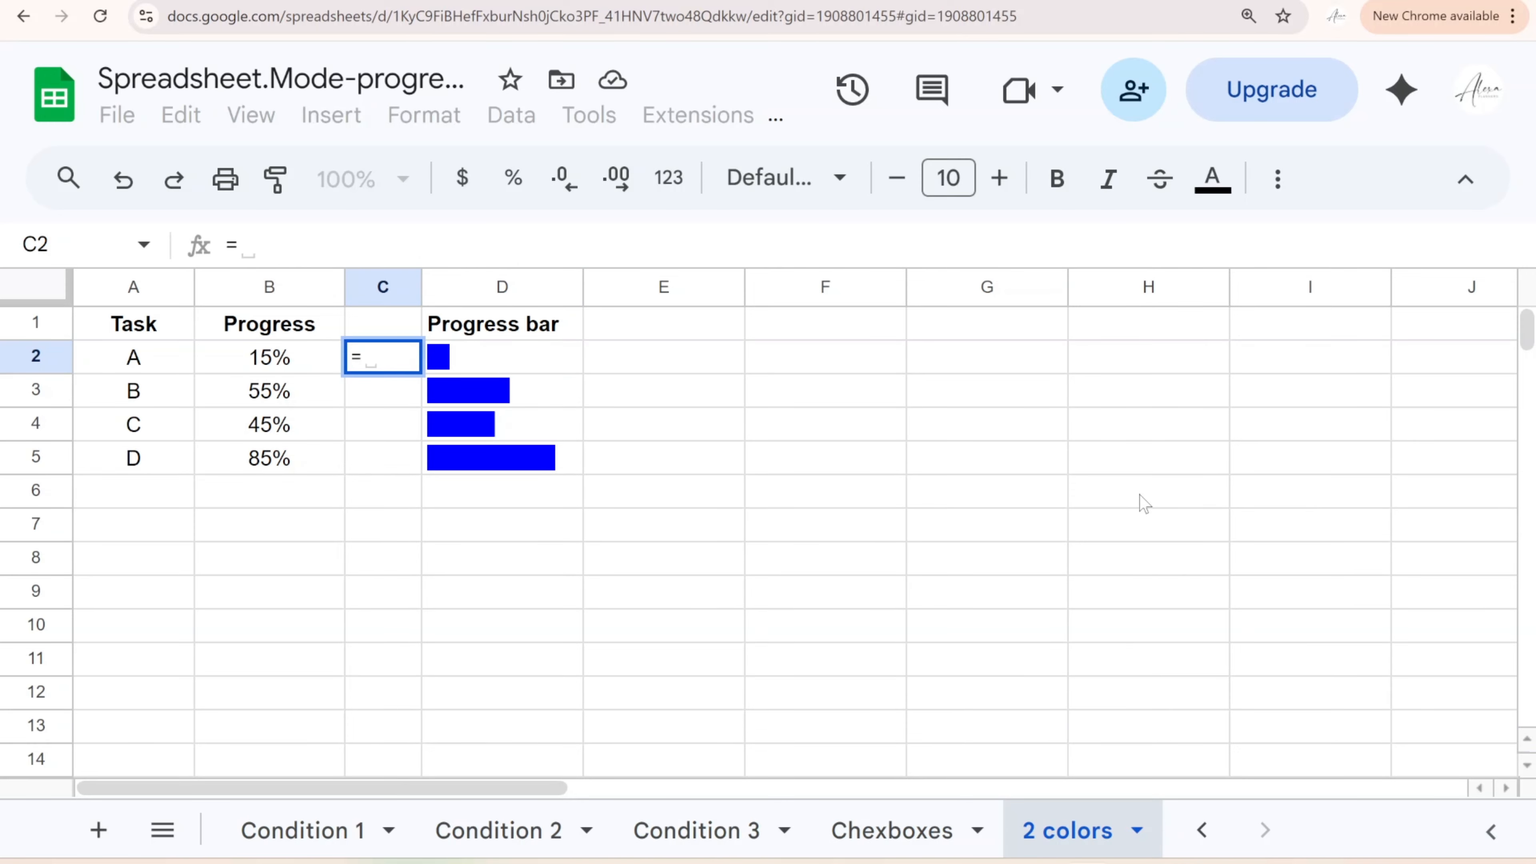
{"action": "type", "text": "1-"}
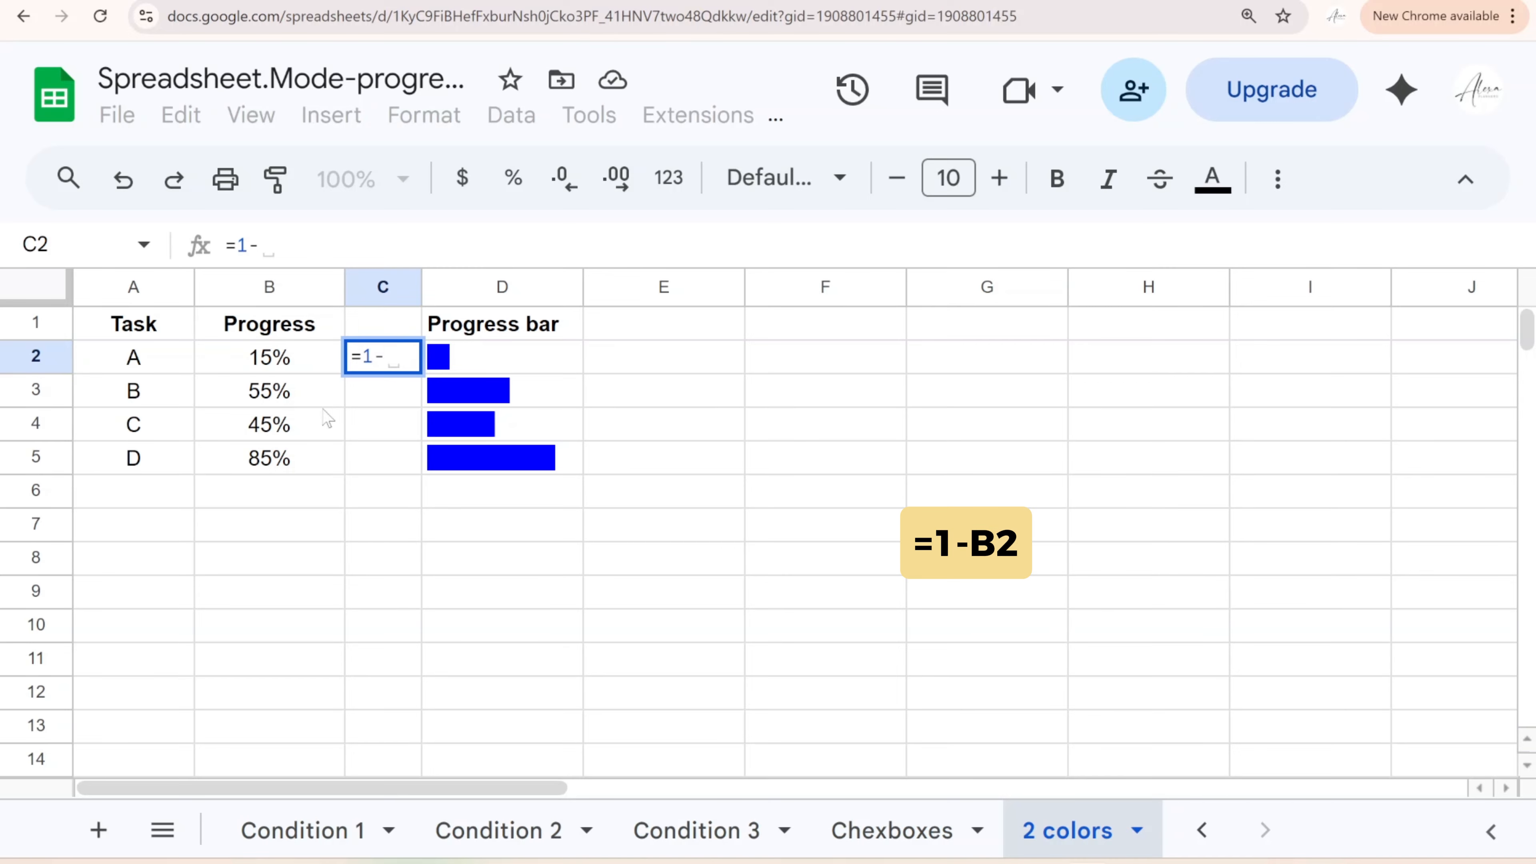
{"action": "left_click", "coordinate": [296, 372]}
{"action": "key", "text": "Return"}
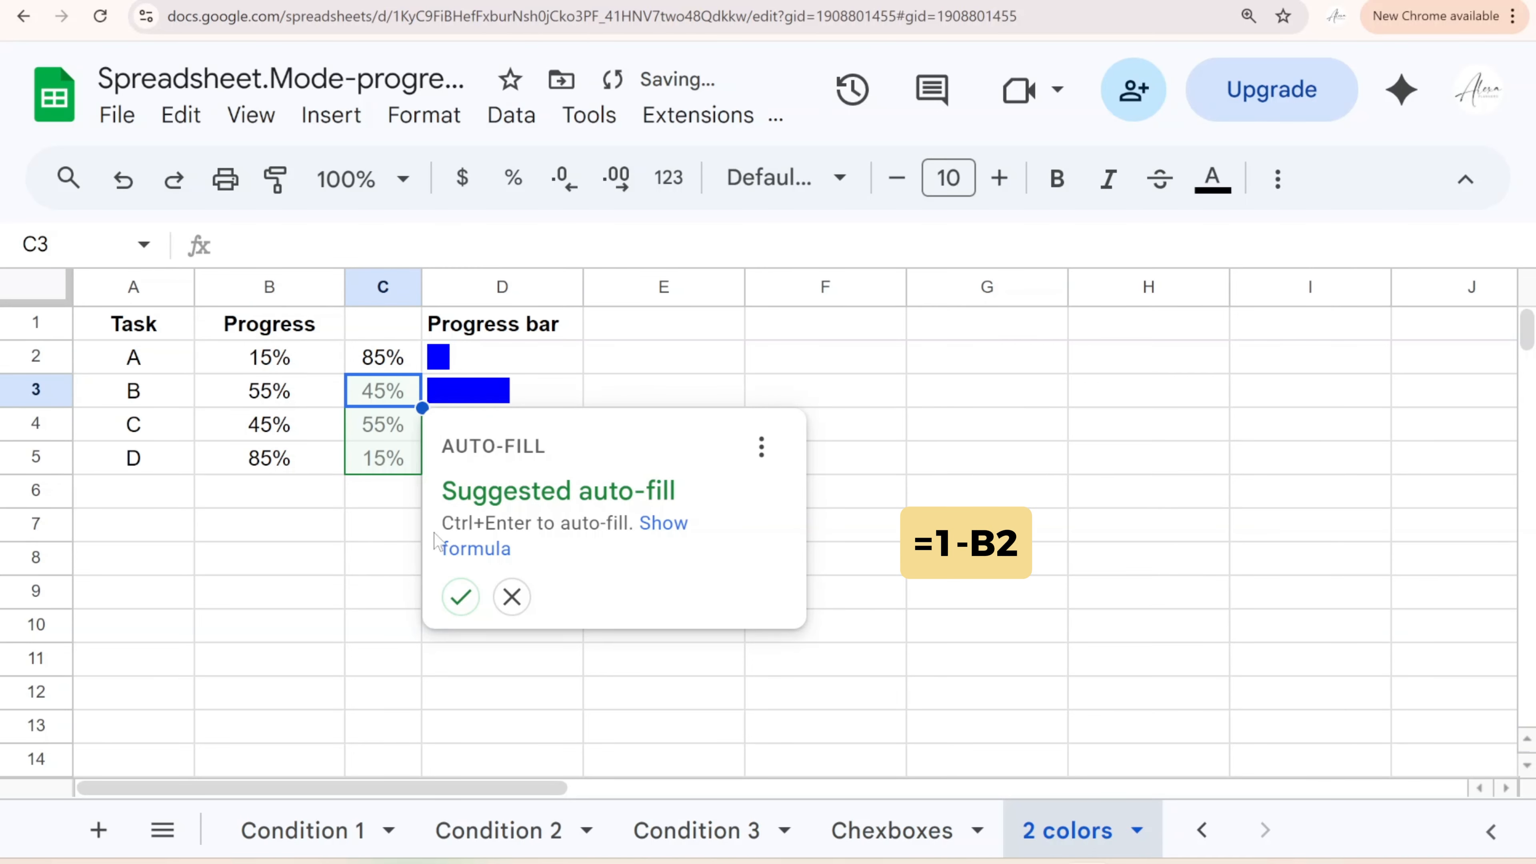
{"action": "left_click", "coordinate": [459, 596]}
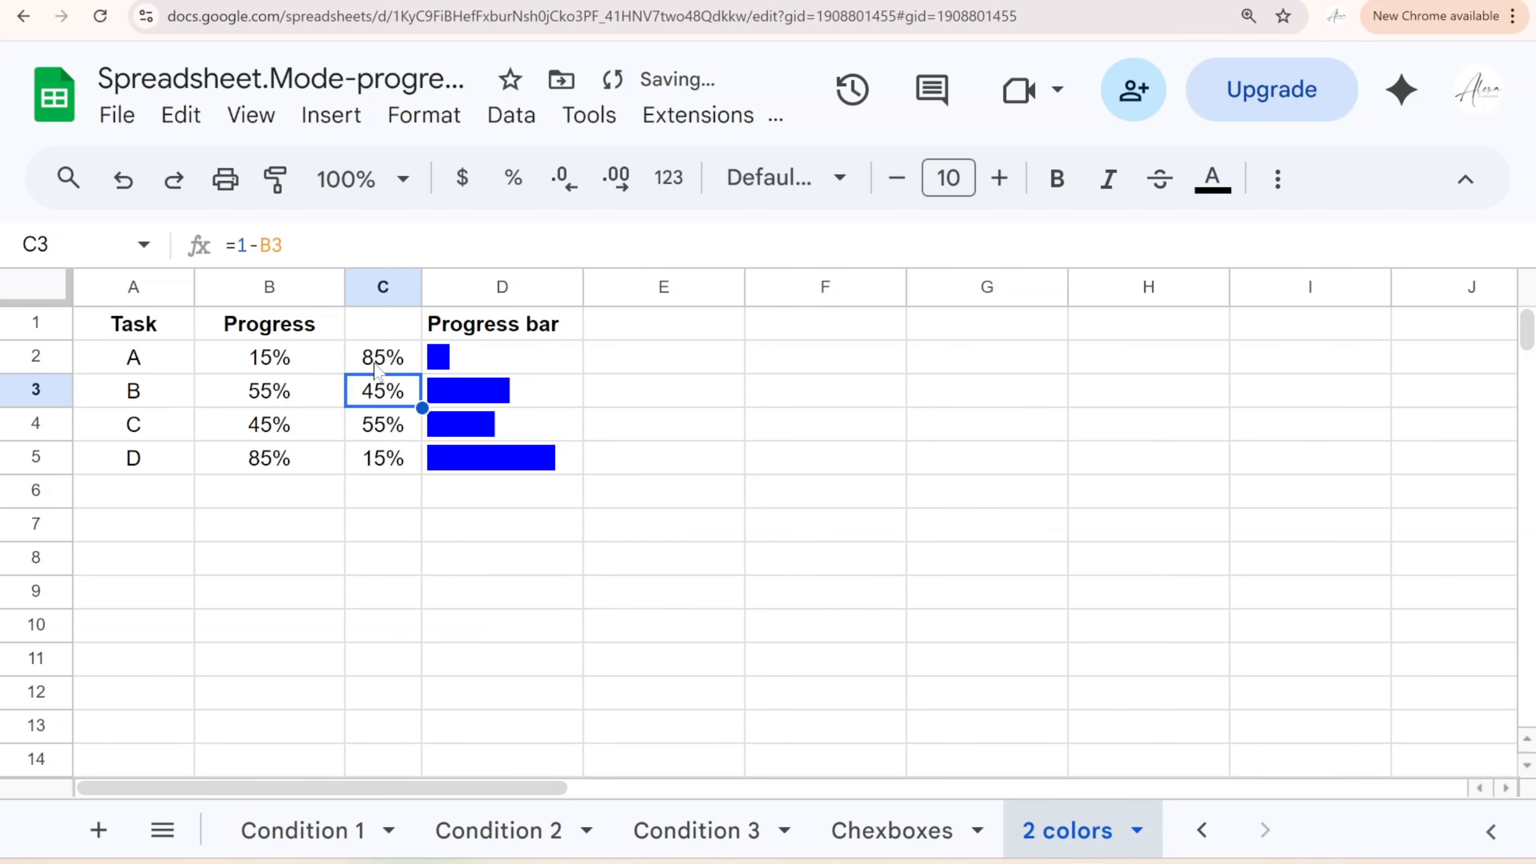
Change the data argument of the D2 SPARKLINE formula to B2:C2 and copy the formula down through D5
{"action": "left_click", "coordinate": [500, 362]}
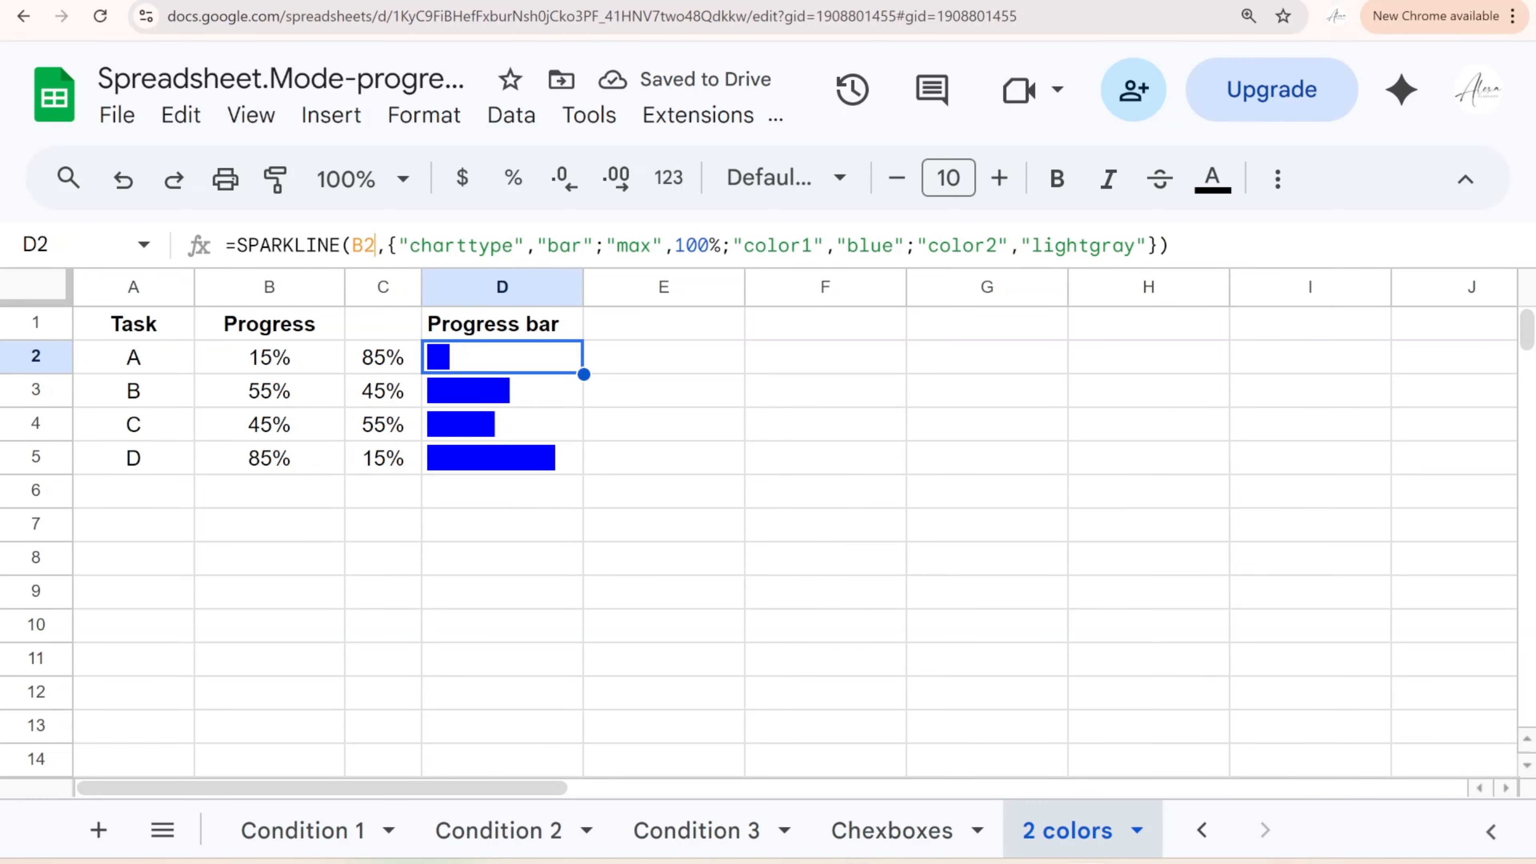
{"action": "key", "text": "BackSpace"}
{"action": "key", "text": "BackSpace"}
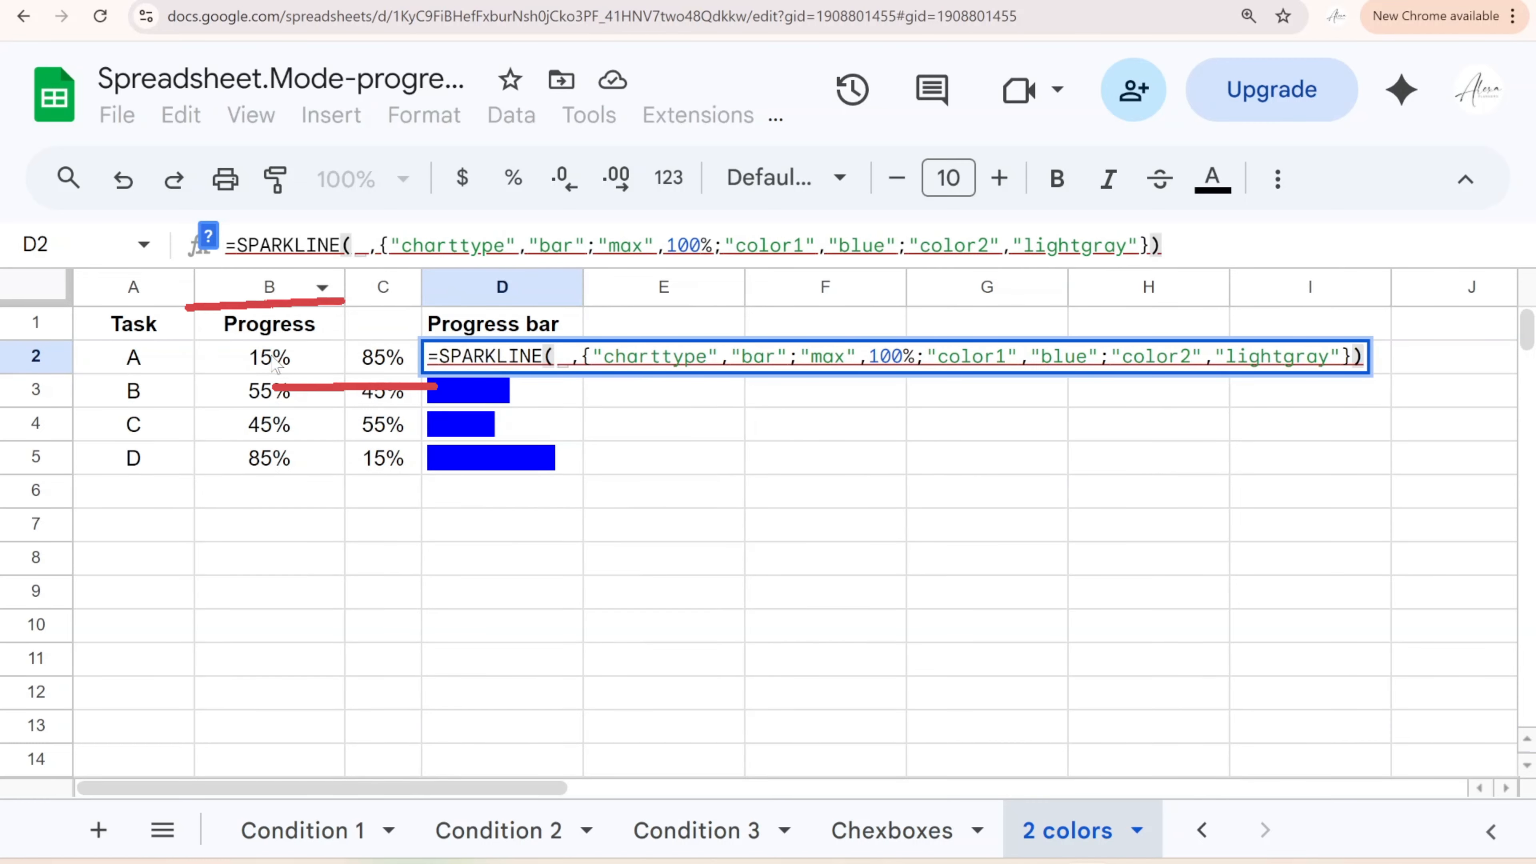
{"action": "left_click_drag", "start_coordinate": [275, 366], "coordinate": [372, 363]}
{"action": "key", "text": "Return"}
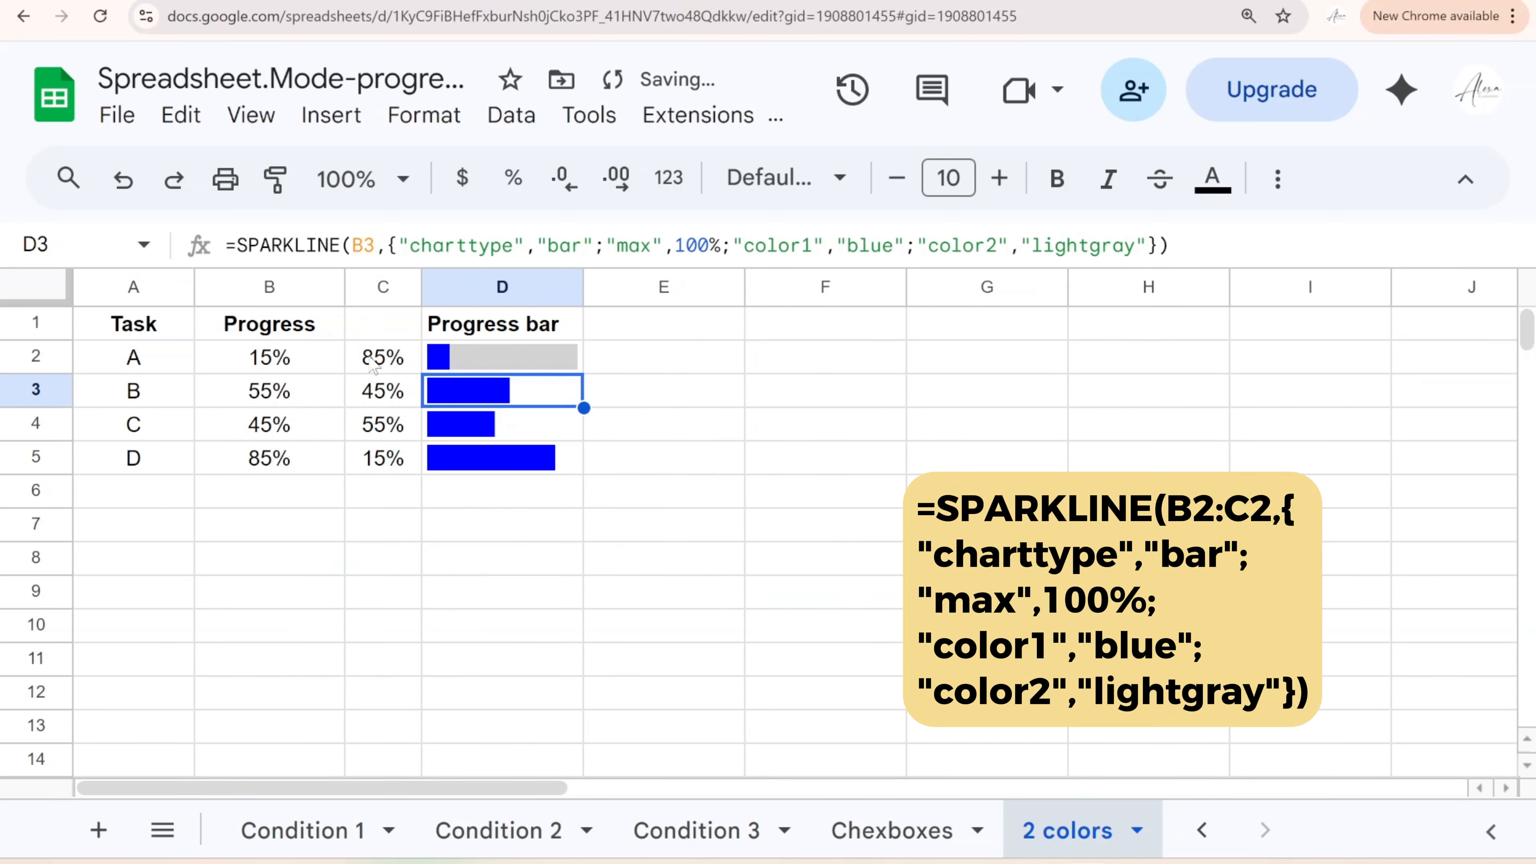
{"action": "left_click", "coordinate": [556, 363]}
{"action": "left_click_drag", "start_coordinate": [584, 374], "coordinate": [592, 458]}
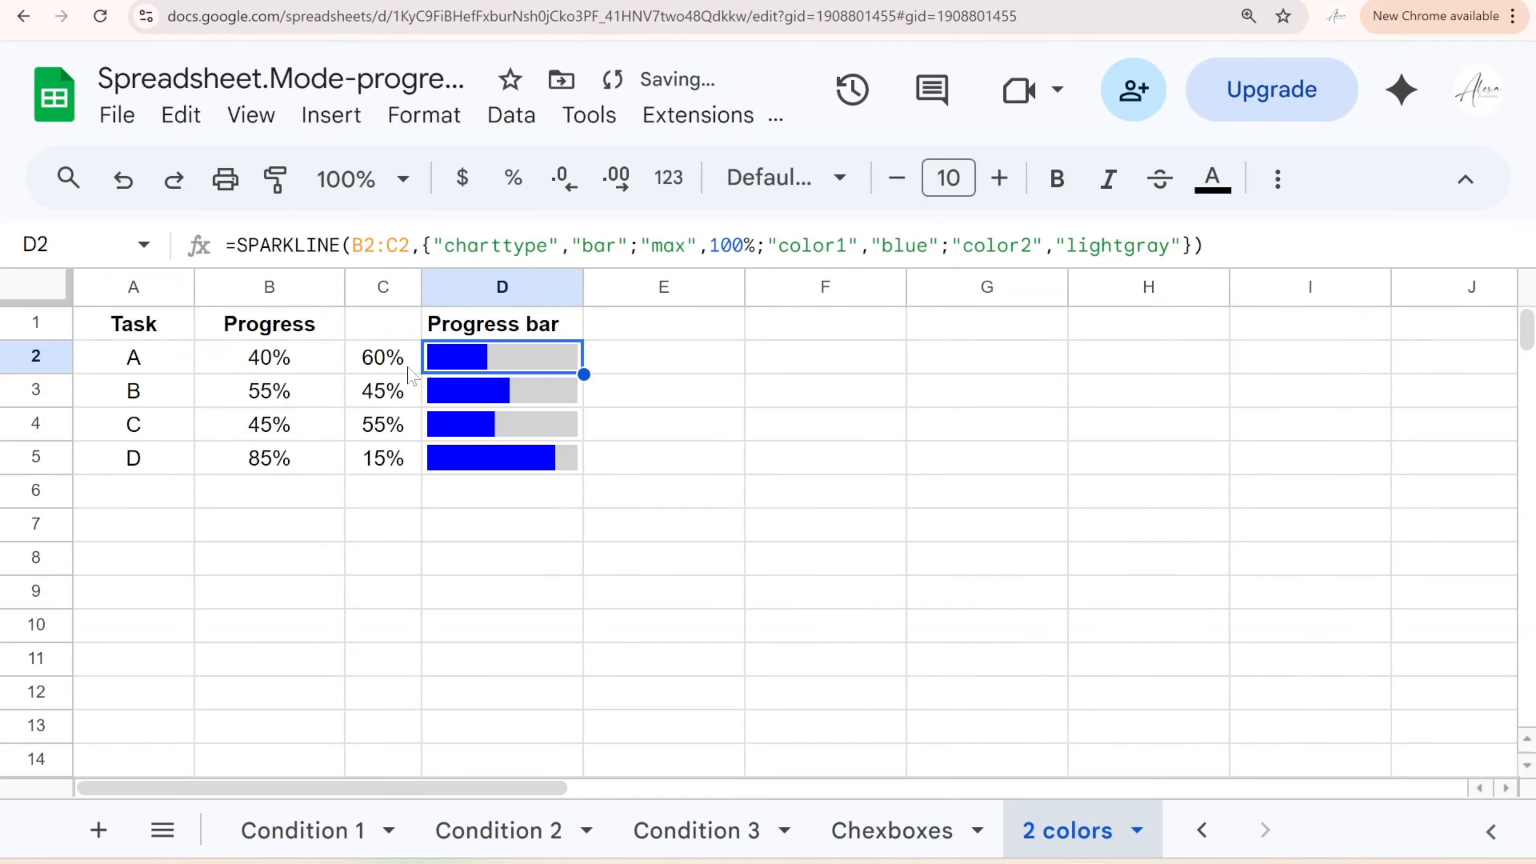
Clear the remainder percentages in C2:C5 and delete column C
{"action": "left_click_drag", "start_coordinate": [399, 366], "coordinate": [392, 469]}
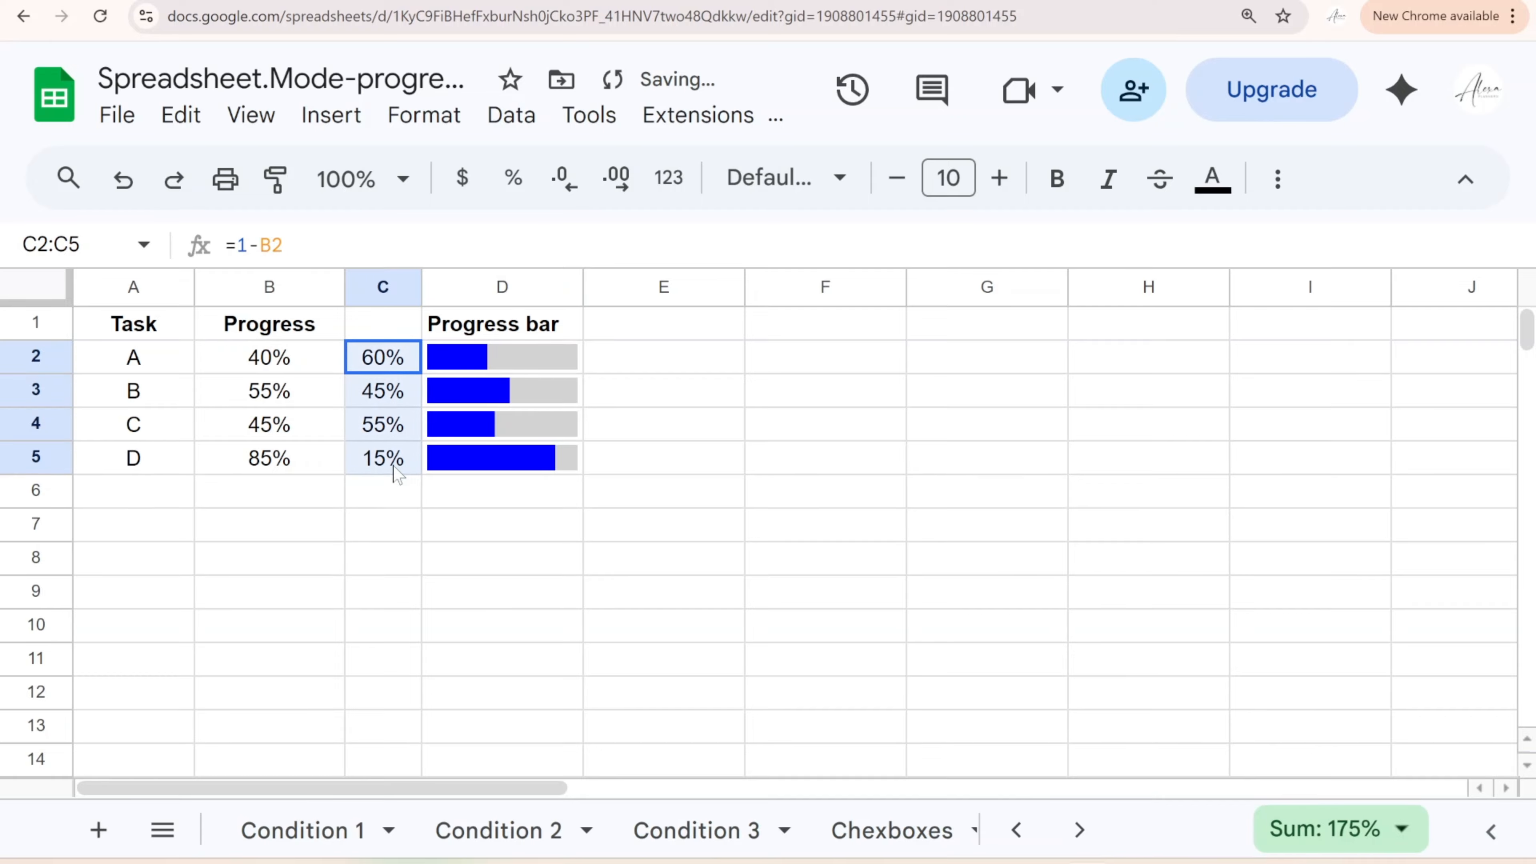
{"action": "key", "text": "Delete"}
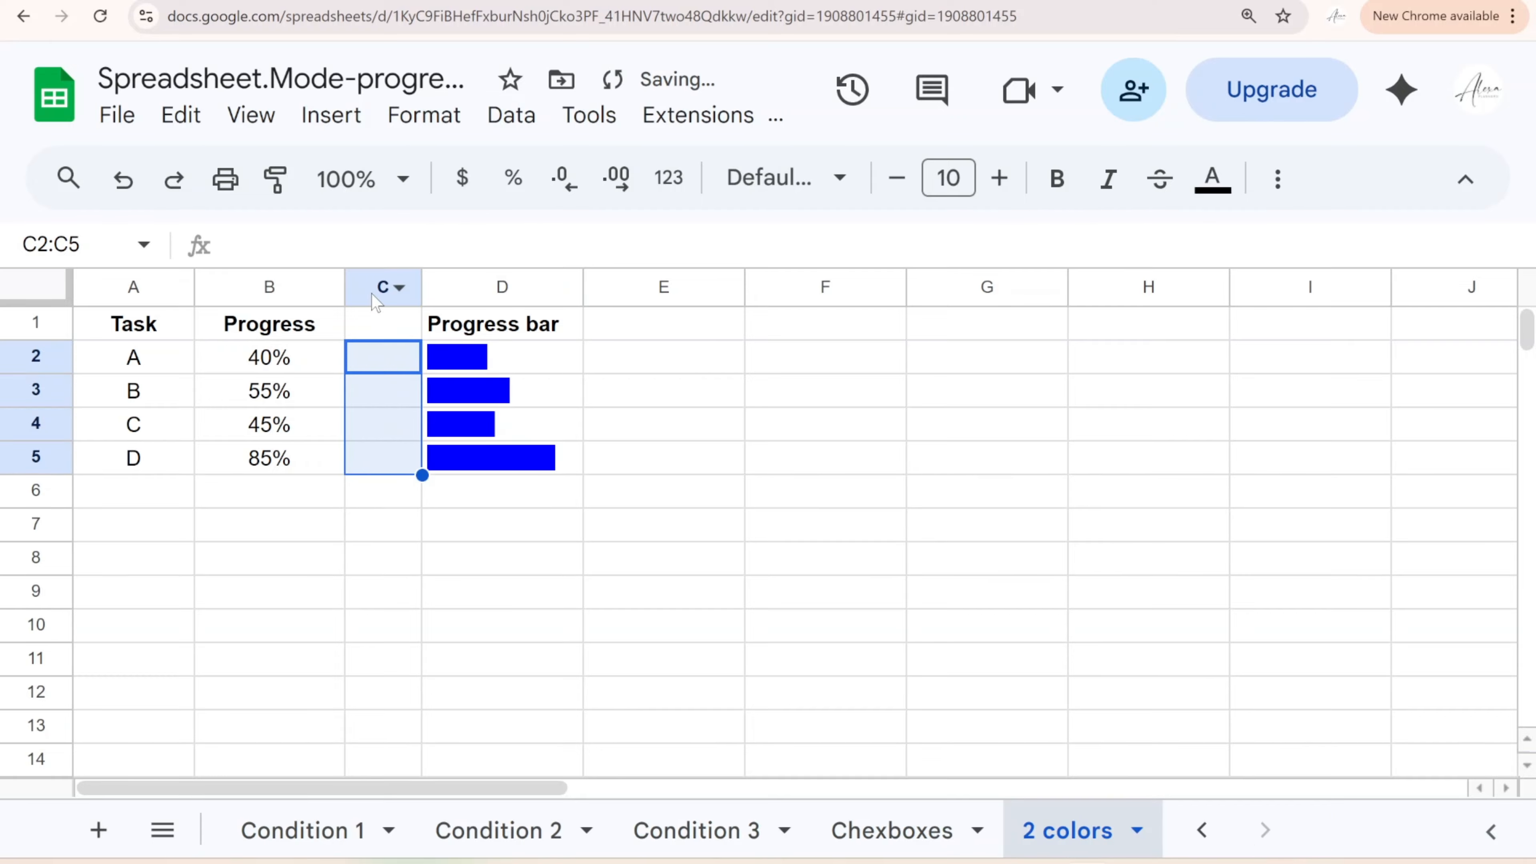
{"action": "left_click", "coordinate": [378, 289]}
{"action": "right_click", "coordinate": [378, 290]}
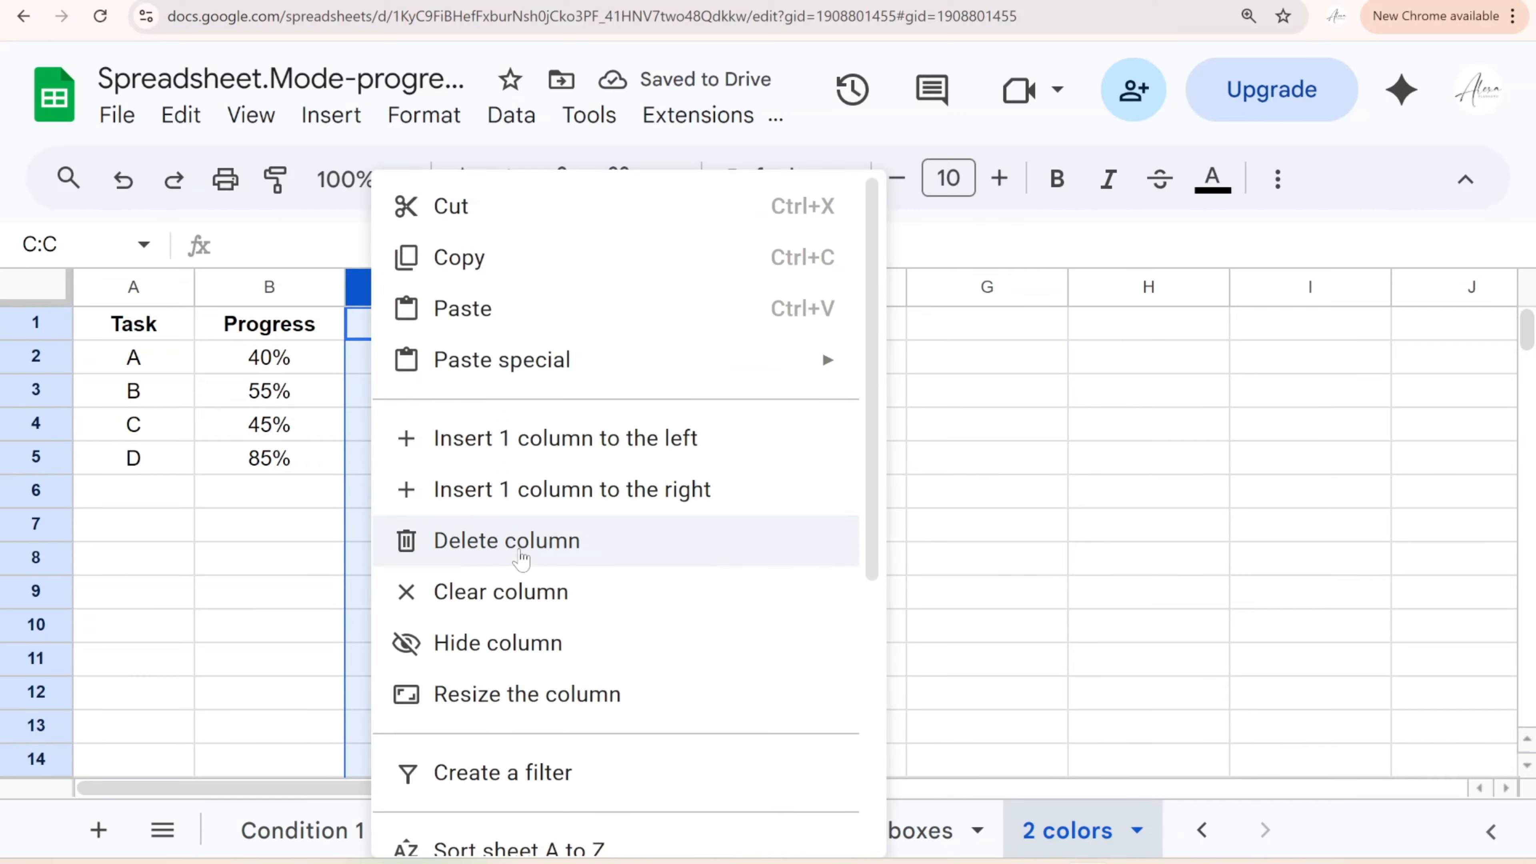
{"action": "left_click", "coordinate": [511, 544]}
Change the data argument of the C2 SPARKLINE formula to {B2,1-B2} and copy the formula down through C5
{"action": "left_click", "coordinate": [437, 360]}
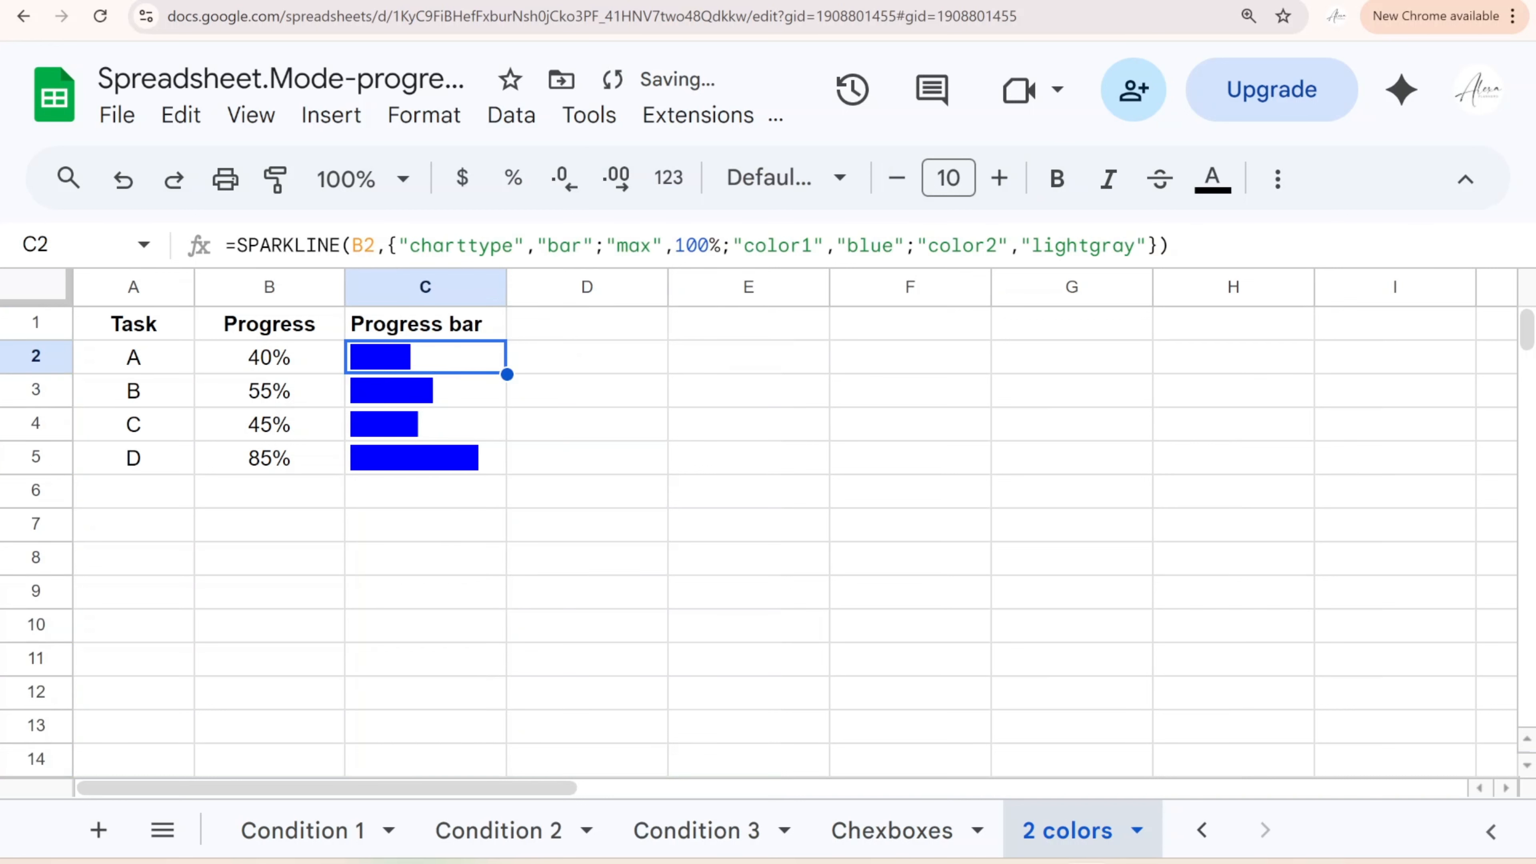
{"action": "left_click", "coordinate": [375, 245]}
{"action": "left_click_drag", "start_coordinate": [375, 245], "coordinate": [350, 245]}
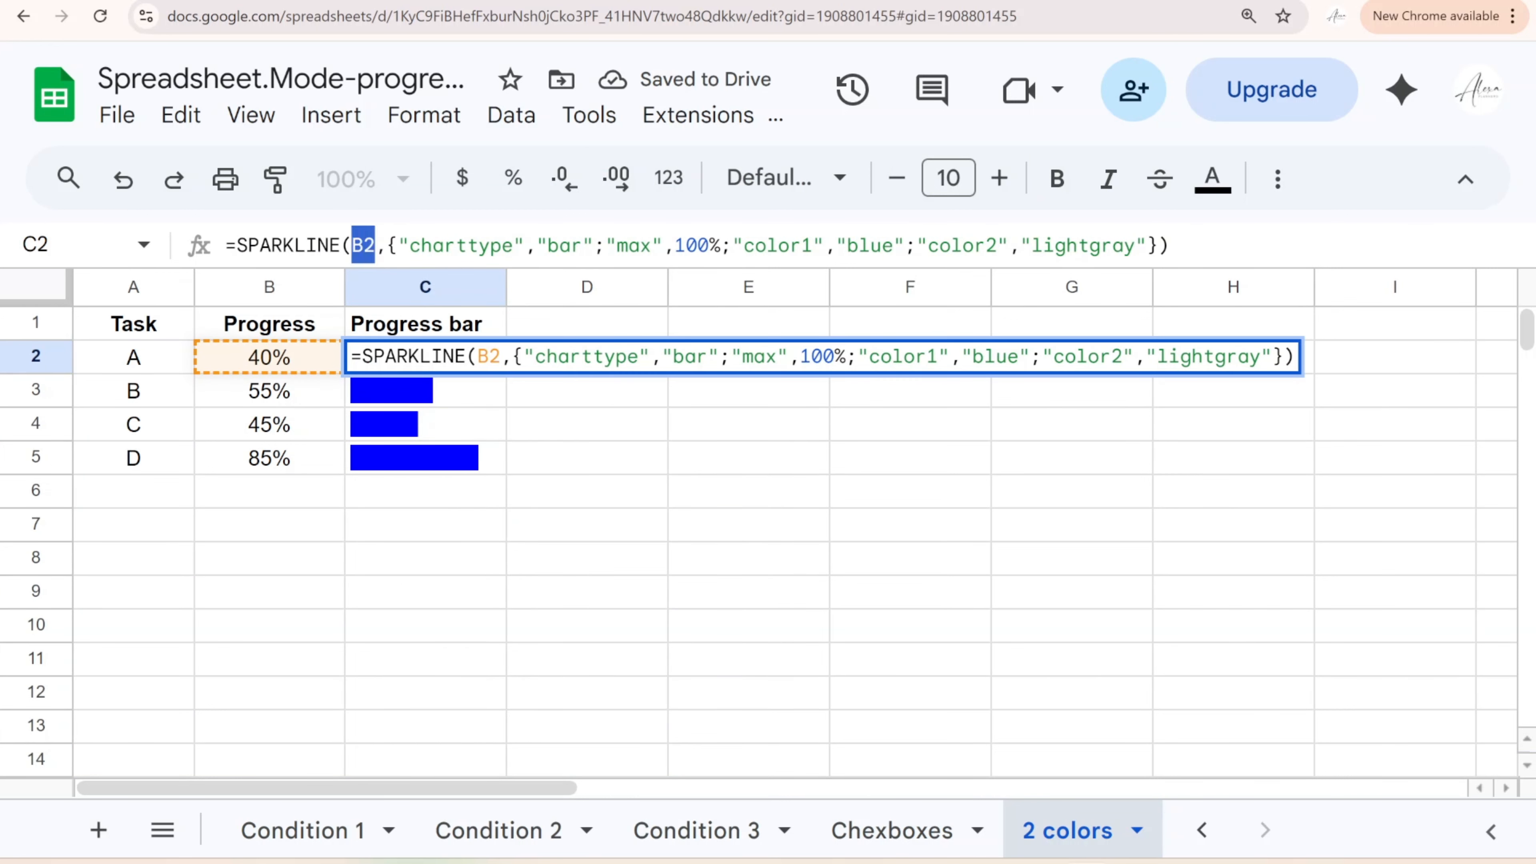
{"action": "type", "text": "{"}
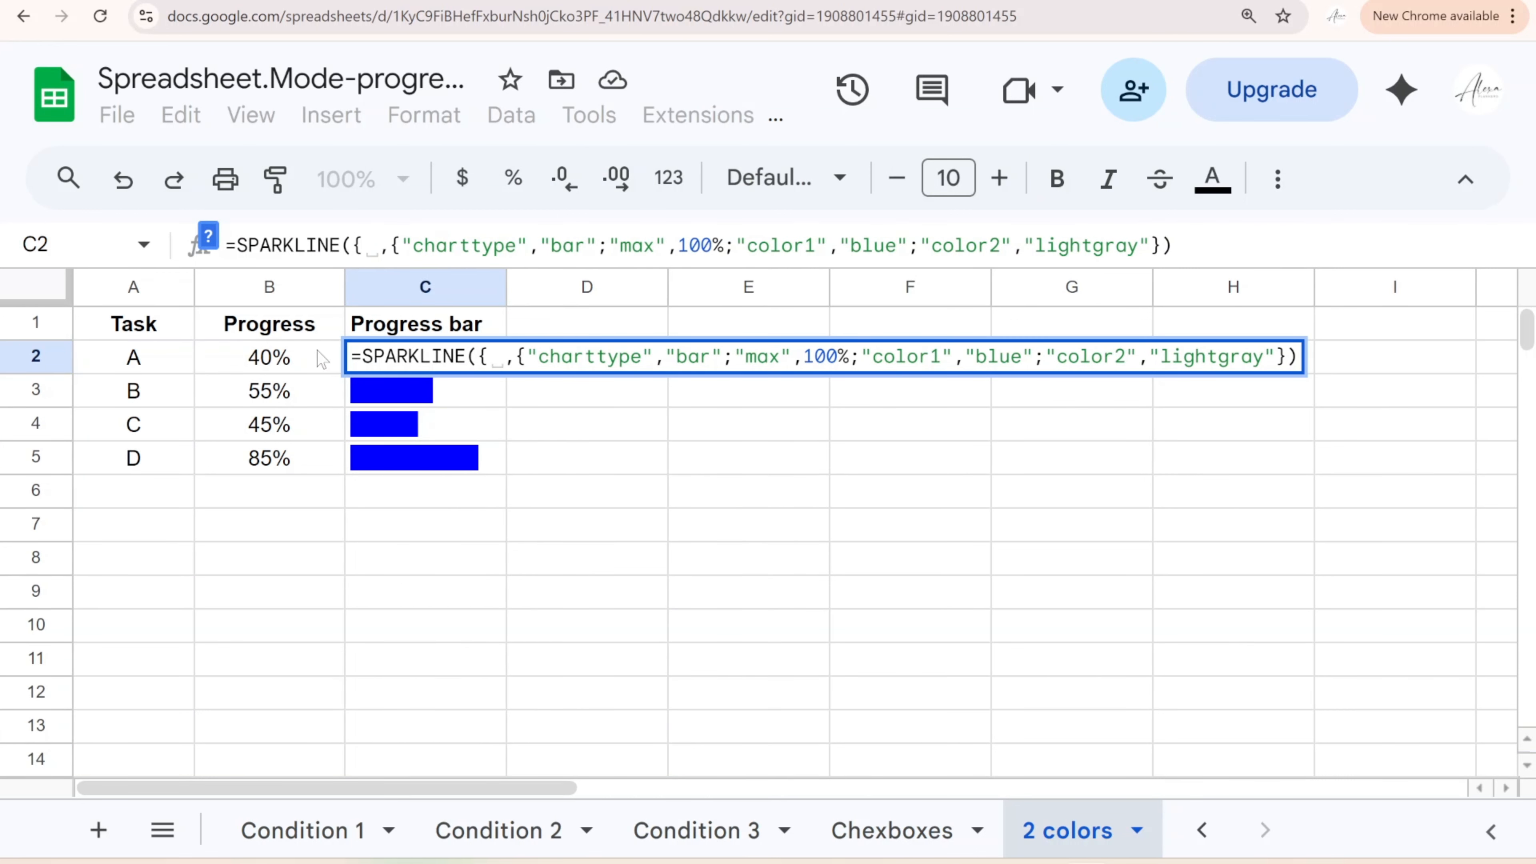
{"action": "left_click", "coordinate": [320, 361]}
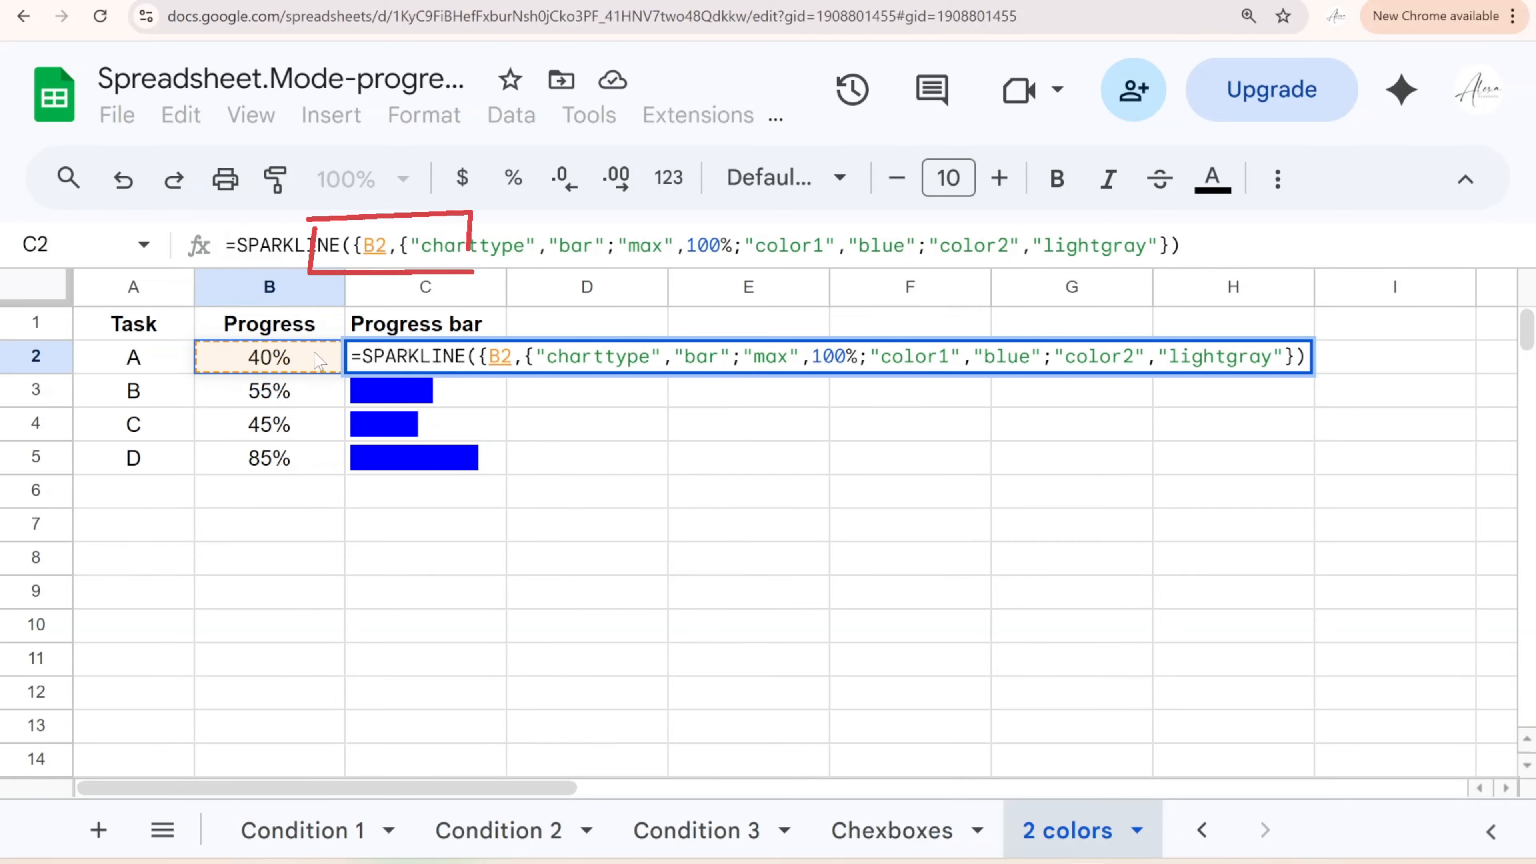
{"action": "type", "text": ",1-"}
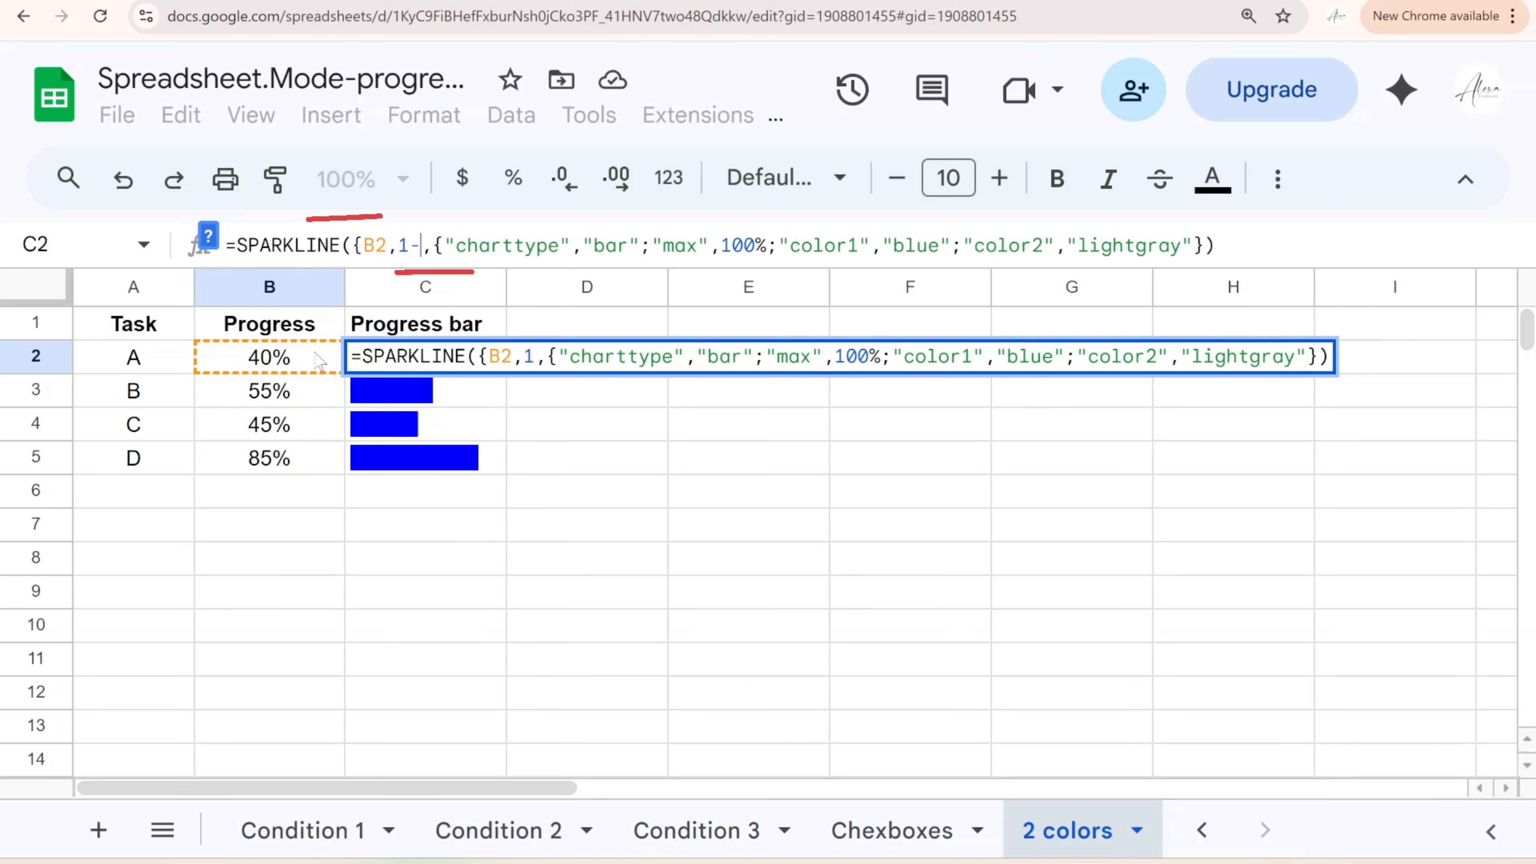
{"action": "left_click", "coordinate": [320, 361]}
{"action": "type", "text": "}"}
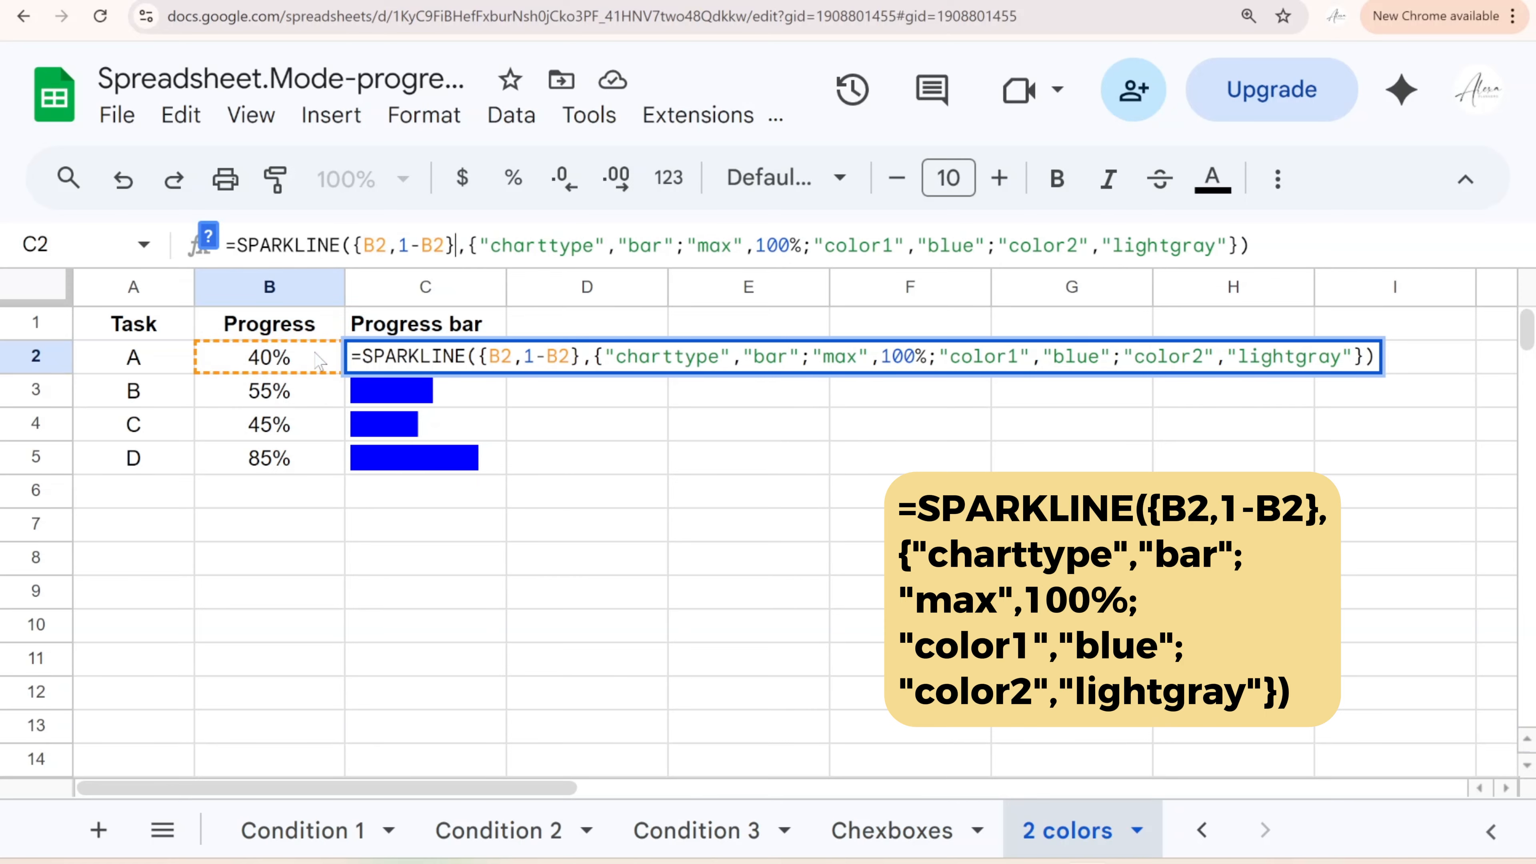
{"action": "key", "text": "Return"}
{"action": "left_click", "coordinate": [450, 360]}
{"action": "left_click_drag", "start_coordinate": [506, 371], "coordinate": [507, 461]}
{"action": "left_click", "coordinate": [481, 348]}
Test the two-color bars by setting B2 to 60% and again to 80%, B3 to 100% and B4 to 99%
{"action": "left_click", "coordinate": [315, 361]}
{"action": "type", "text": "60"}
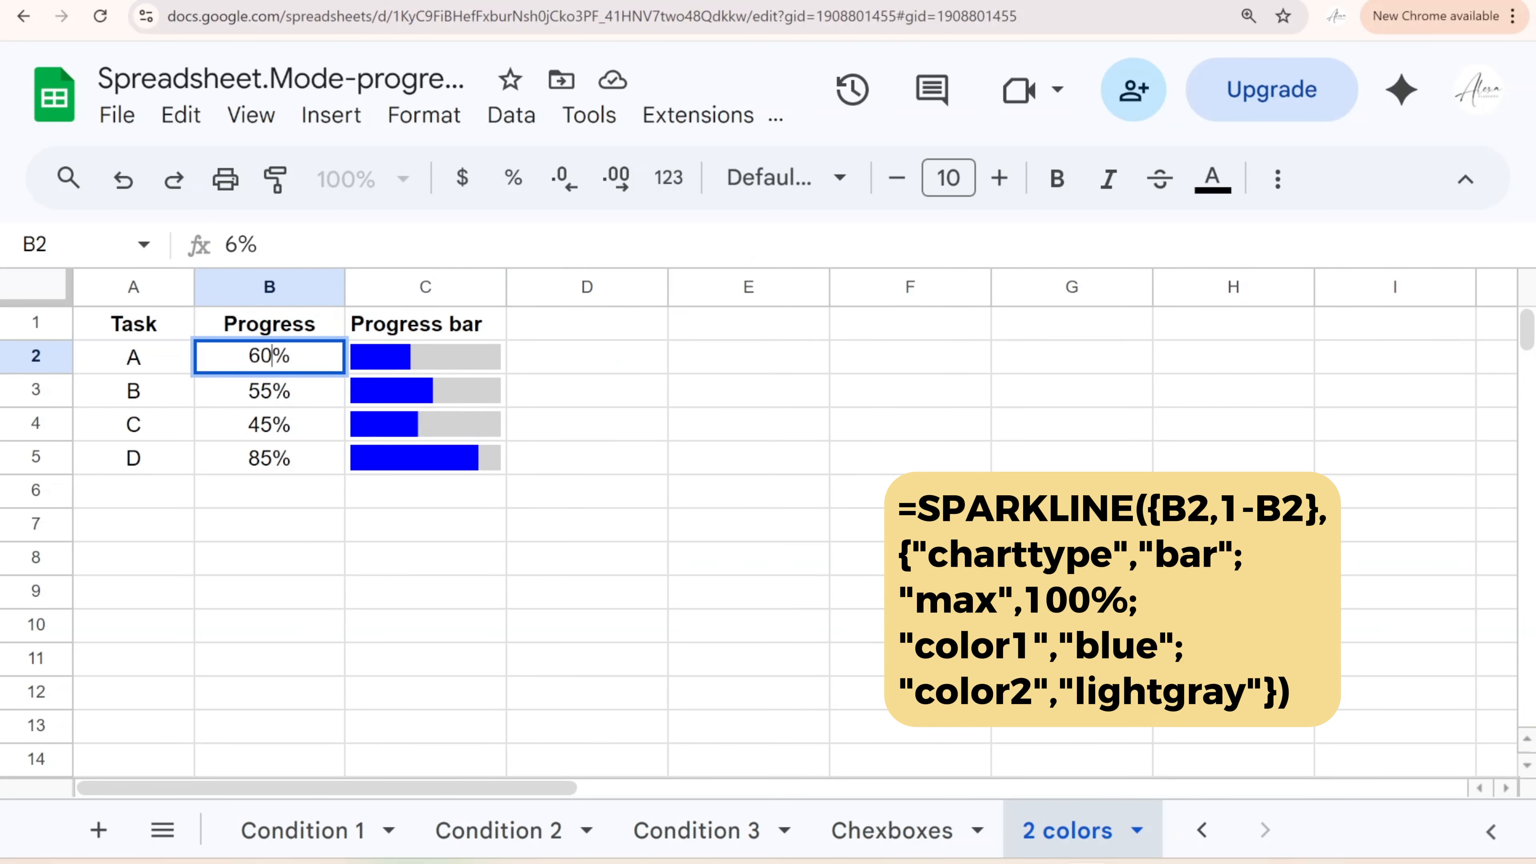
{"action": "key", "text": "Return"}
{"action": "left_click", "coordinate": [319, 365]}
{"action": "type", "text": "80"}
{"action": "key", "text": "Return"}
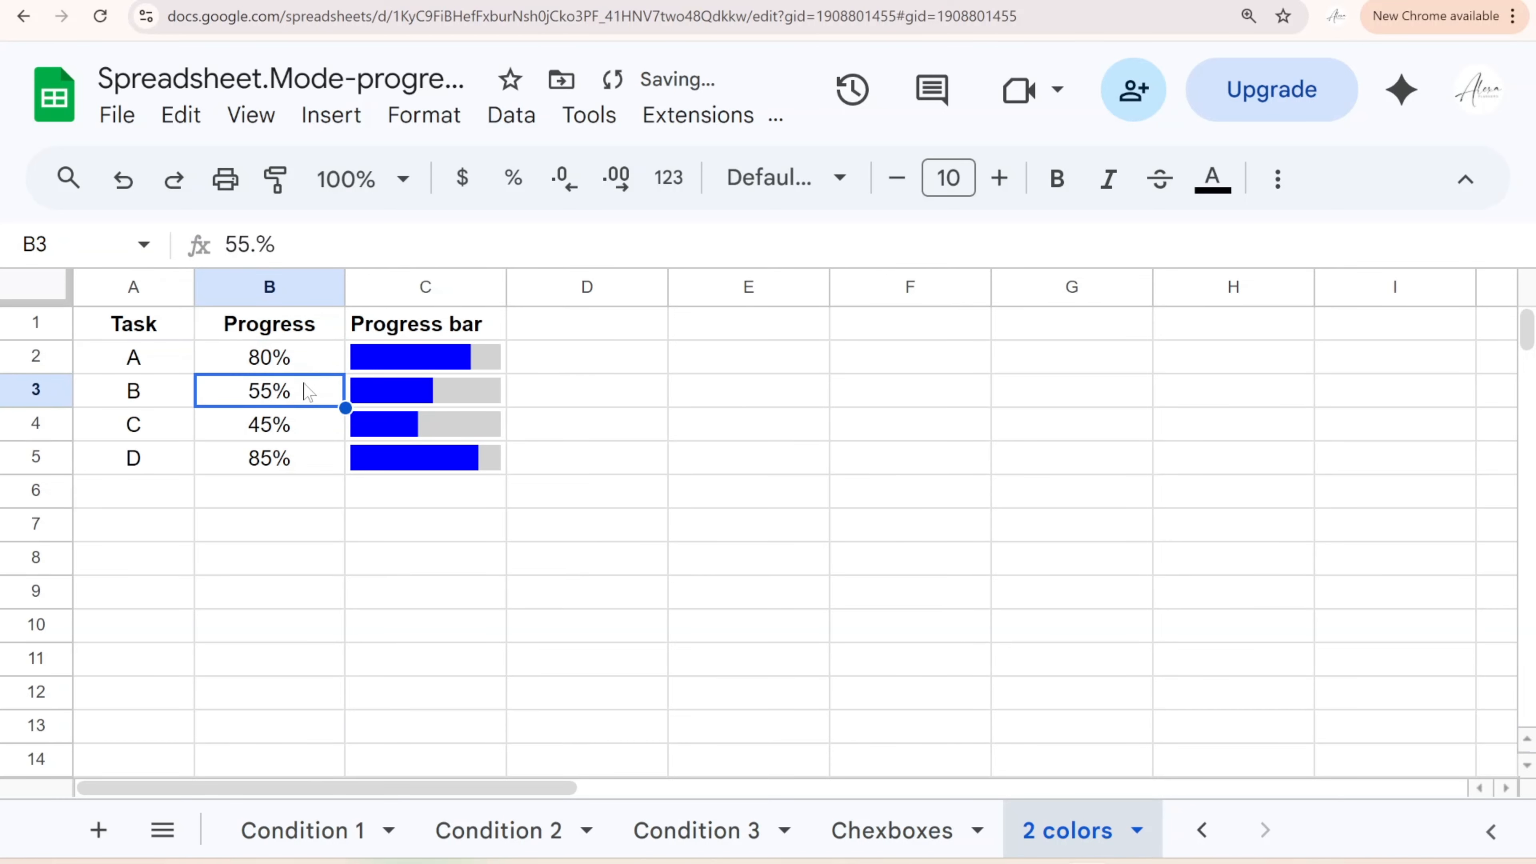
{"action": "type", "text": "100"}
{"action": "key", "text": "Return"}
{"action": "type", "text": "99"}
{"action": "key", "text": "Return"}
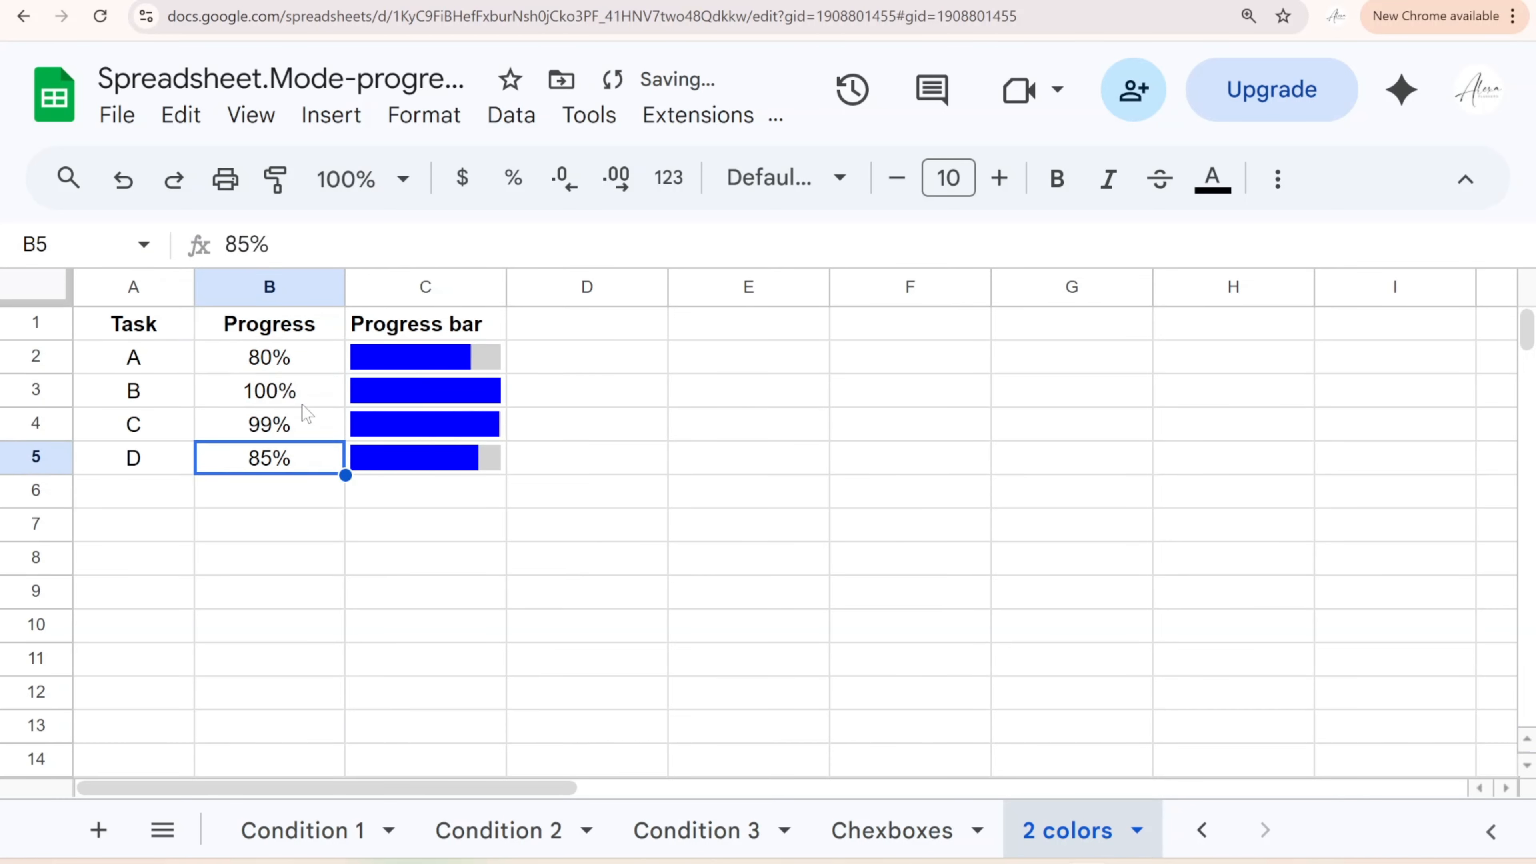
Insert one row above the header row
{"action": "left_click", "coordinate": [763, 437]}
{"action": "left_click", "coordinate": [36, 322]}
{"action": "right_click", "coordinate": [38, 327]}
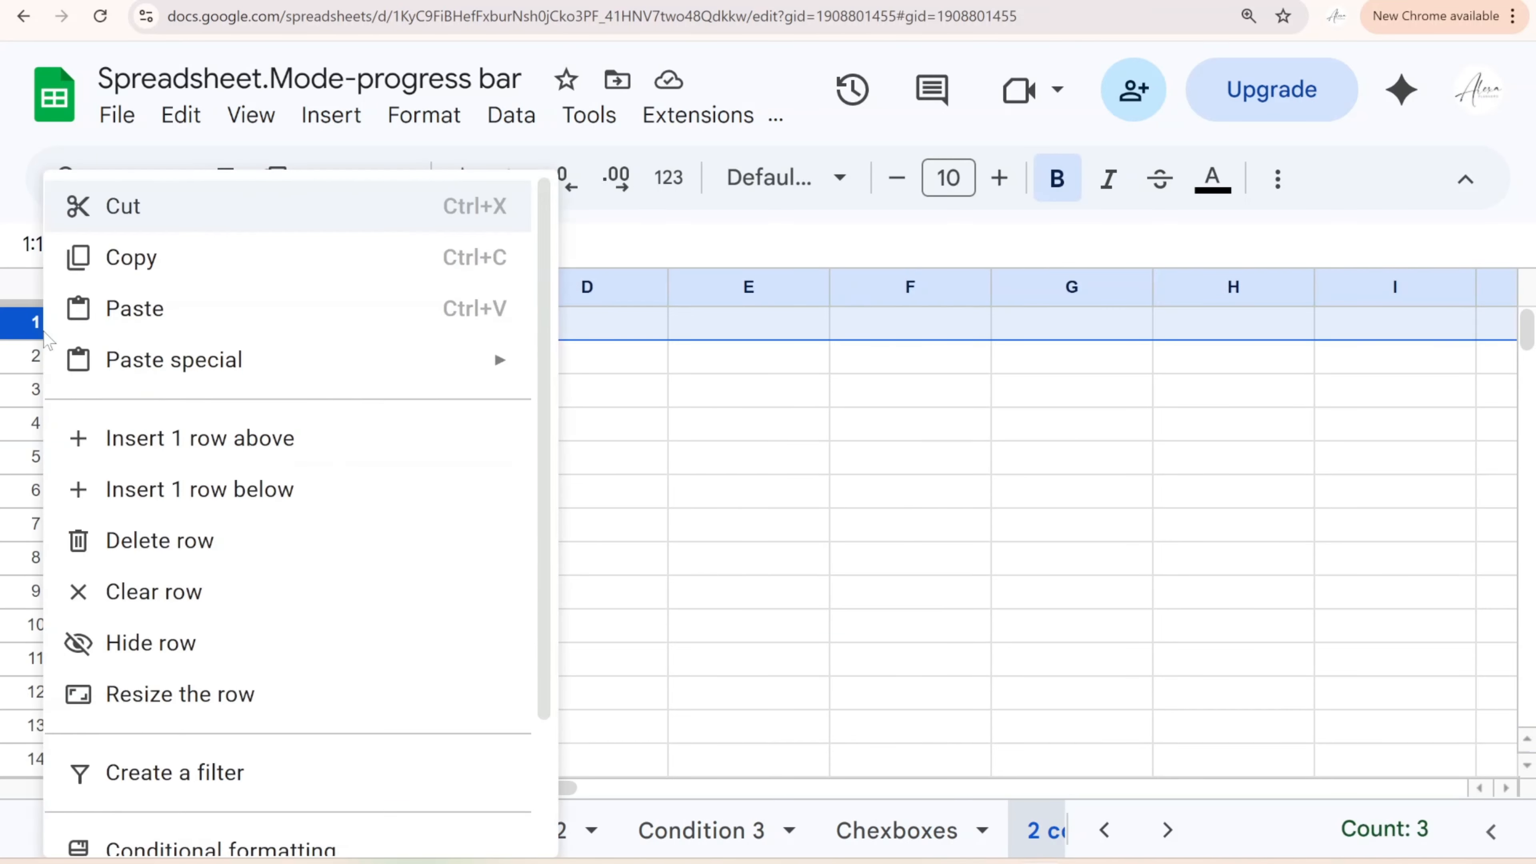
{"action": "left_click", "coordinate": [177, 438]}
Enter =SPARKLINE(AVERAGE(B3:B6),{"charttype","bar";"max",1;"color1","green"}) in B1 as the overall progress bar
{"action": "left_click", "coordinate": [269, 322]}
{"action": "type", "text": "="}
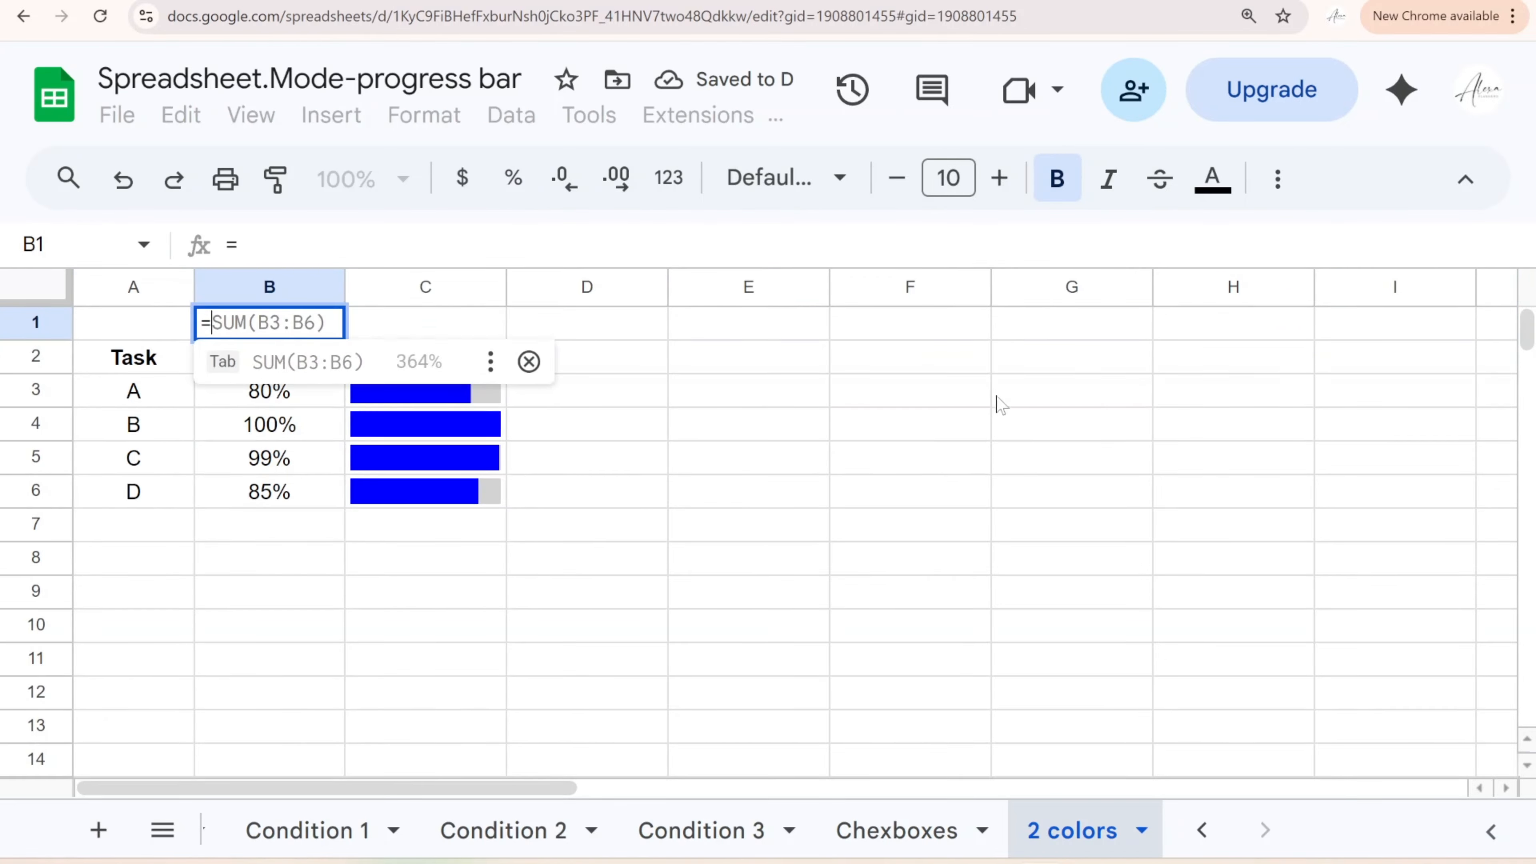
{"action": "type", "text": "spa"}
{"action": "key", "text": "Tab"}
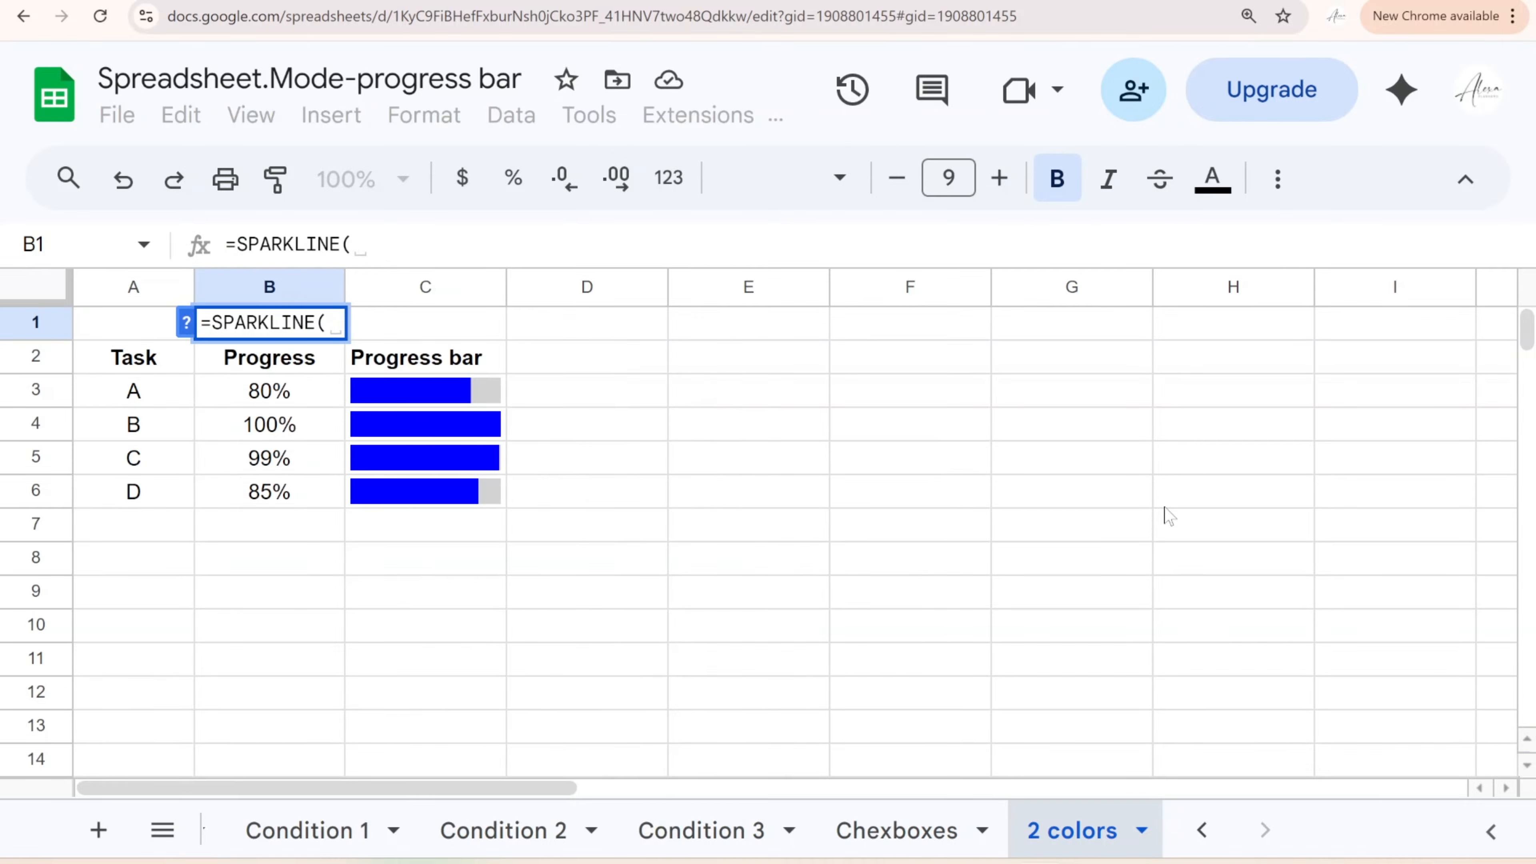
{"action": "type", "text": "avera"}
{"action": "key", "text": "Tab"}
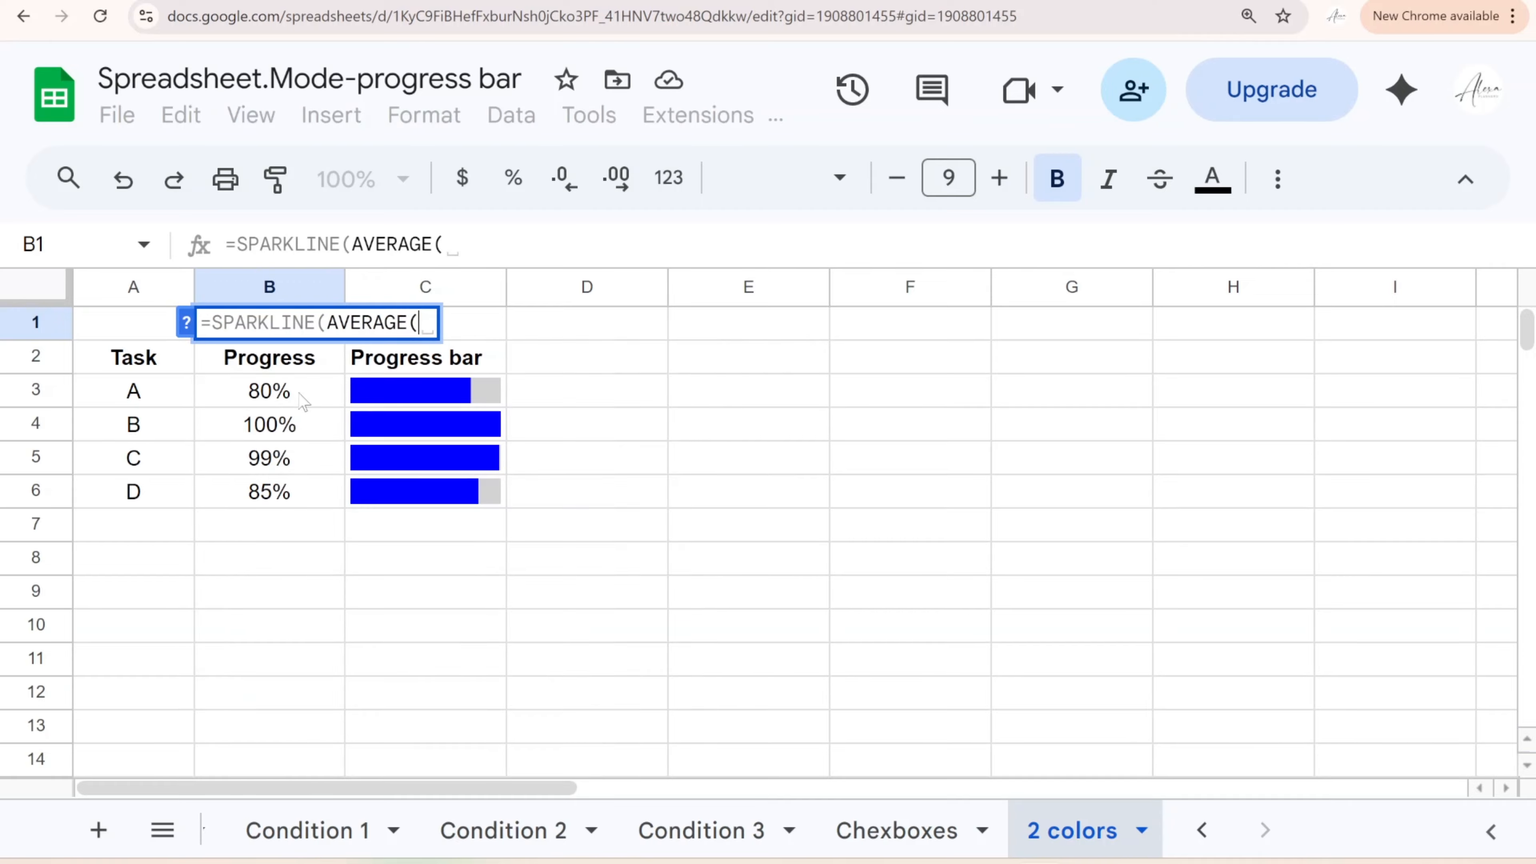
{"action": "left_click", "coordinate": [304, 400]}
{"action": "left_click_drag", "start_coordinate": [304, 400], "coordinate": [308, 491]}
{"action": "type", "text": "),{"}
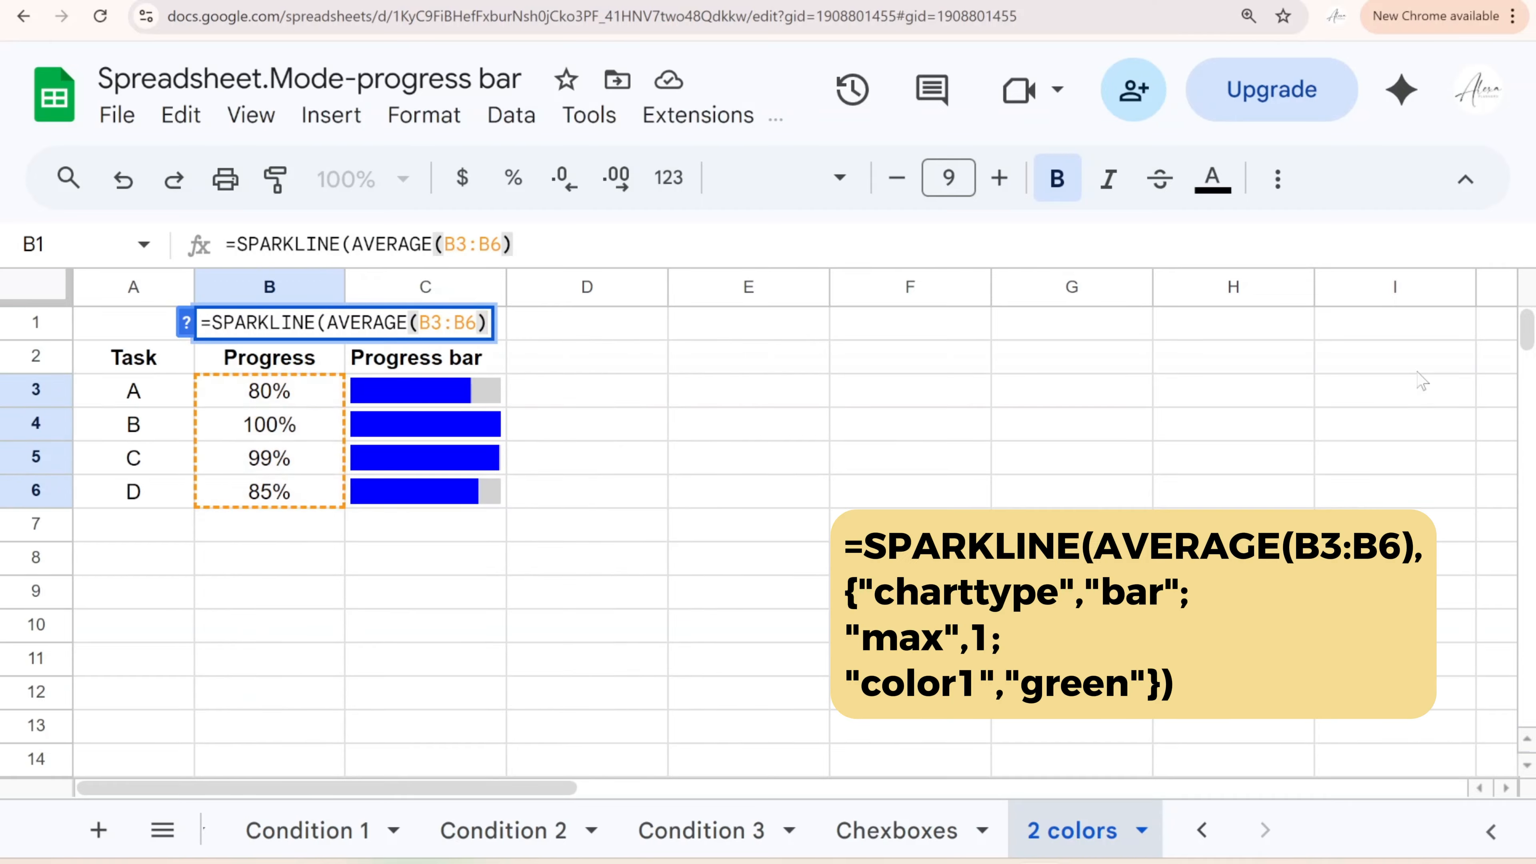
{"action": "type", "text": "\"charttype\","}
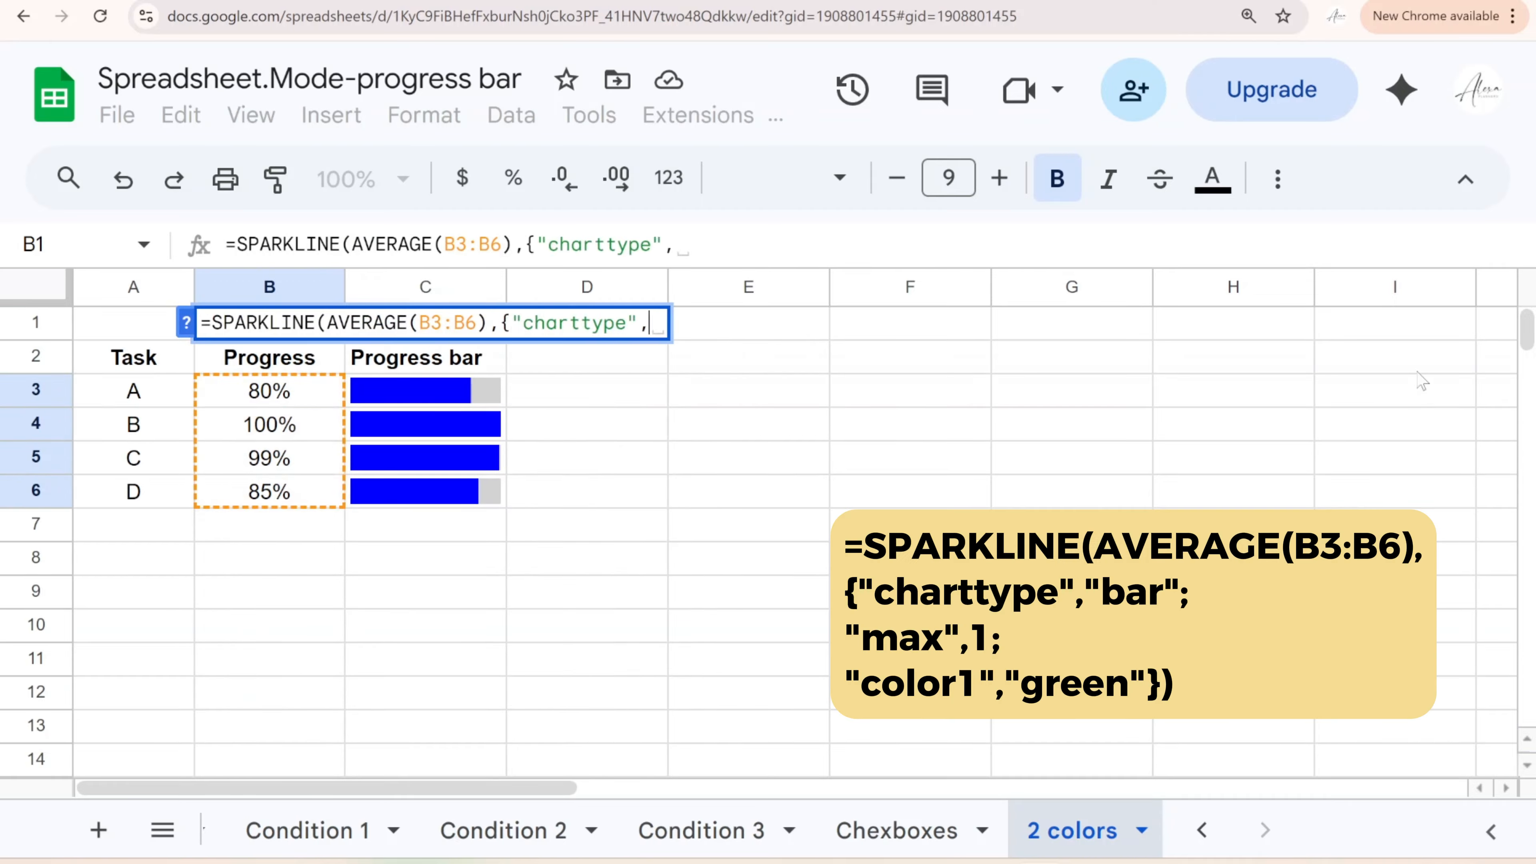
{"action": "type", "text": "\"bar\";\"max"}
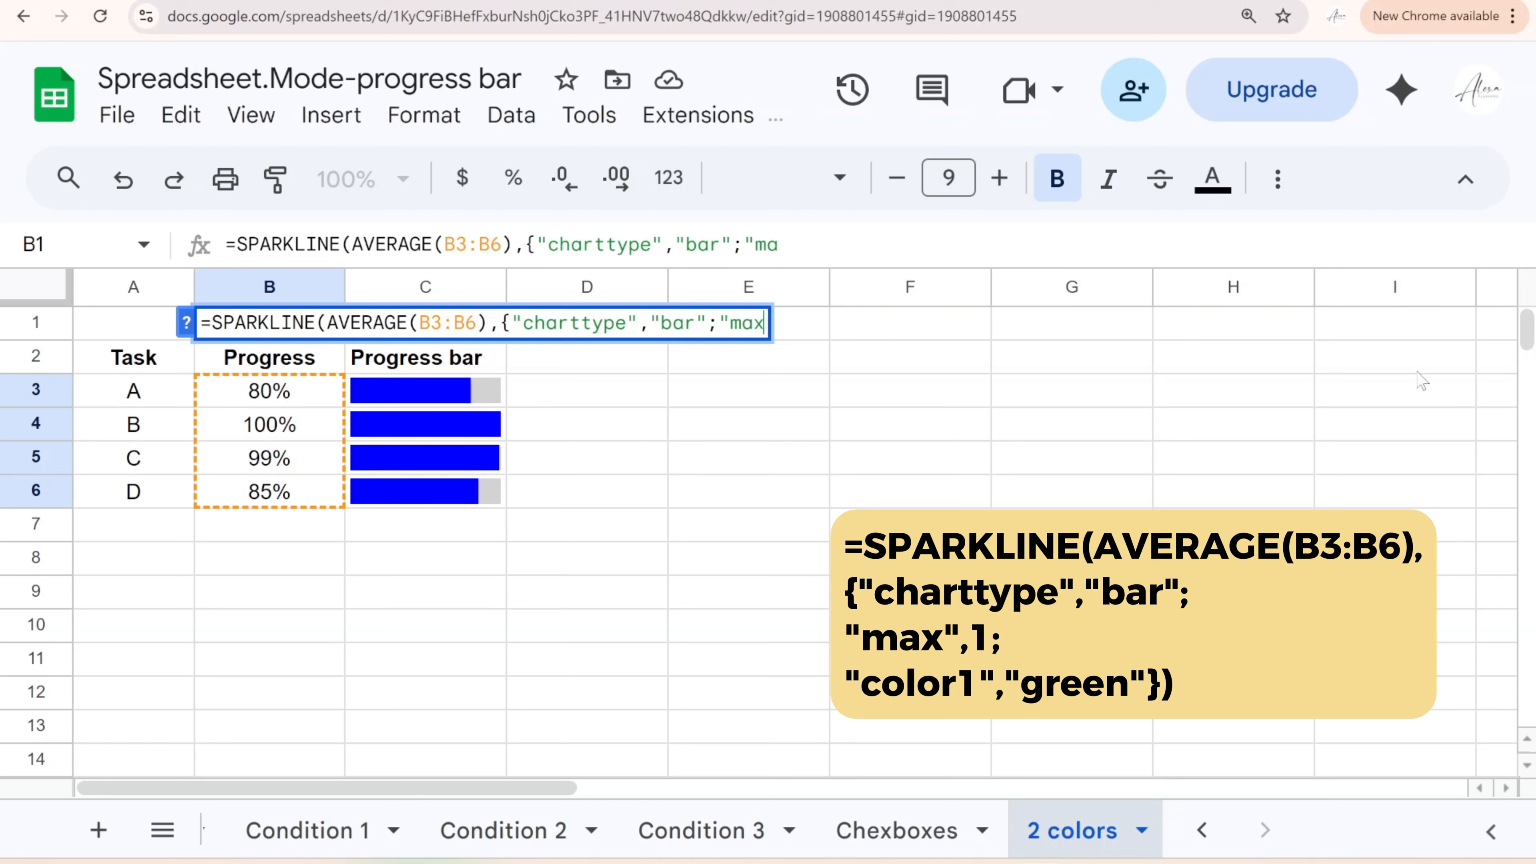
{"action": "type", "text": "\",1;"}
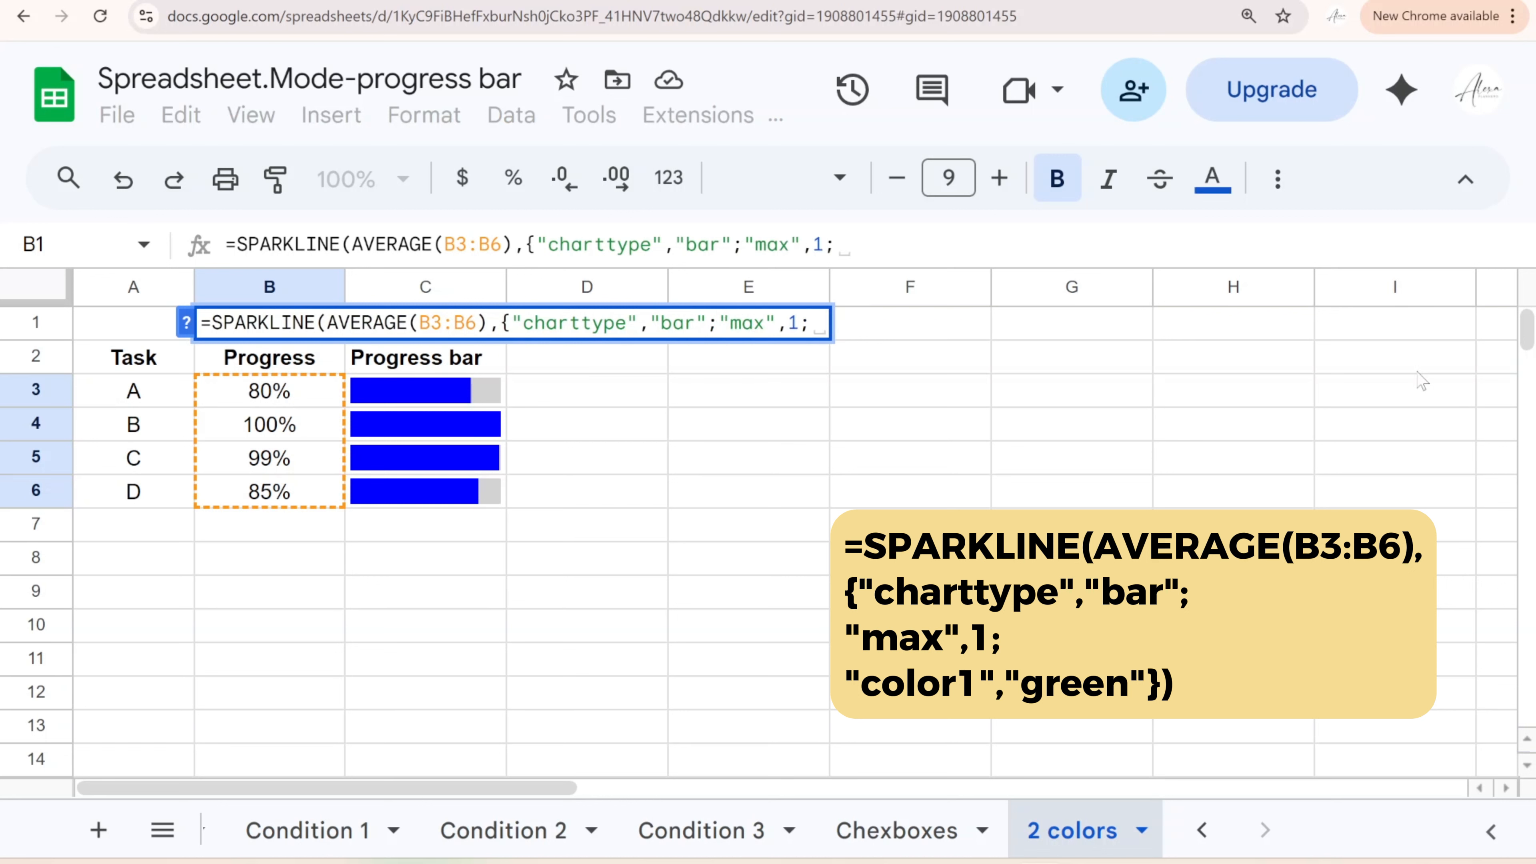
{"action": "type", "text": "\"color1\",\"green\"})"}
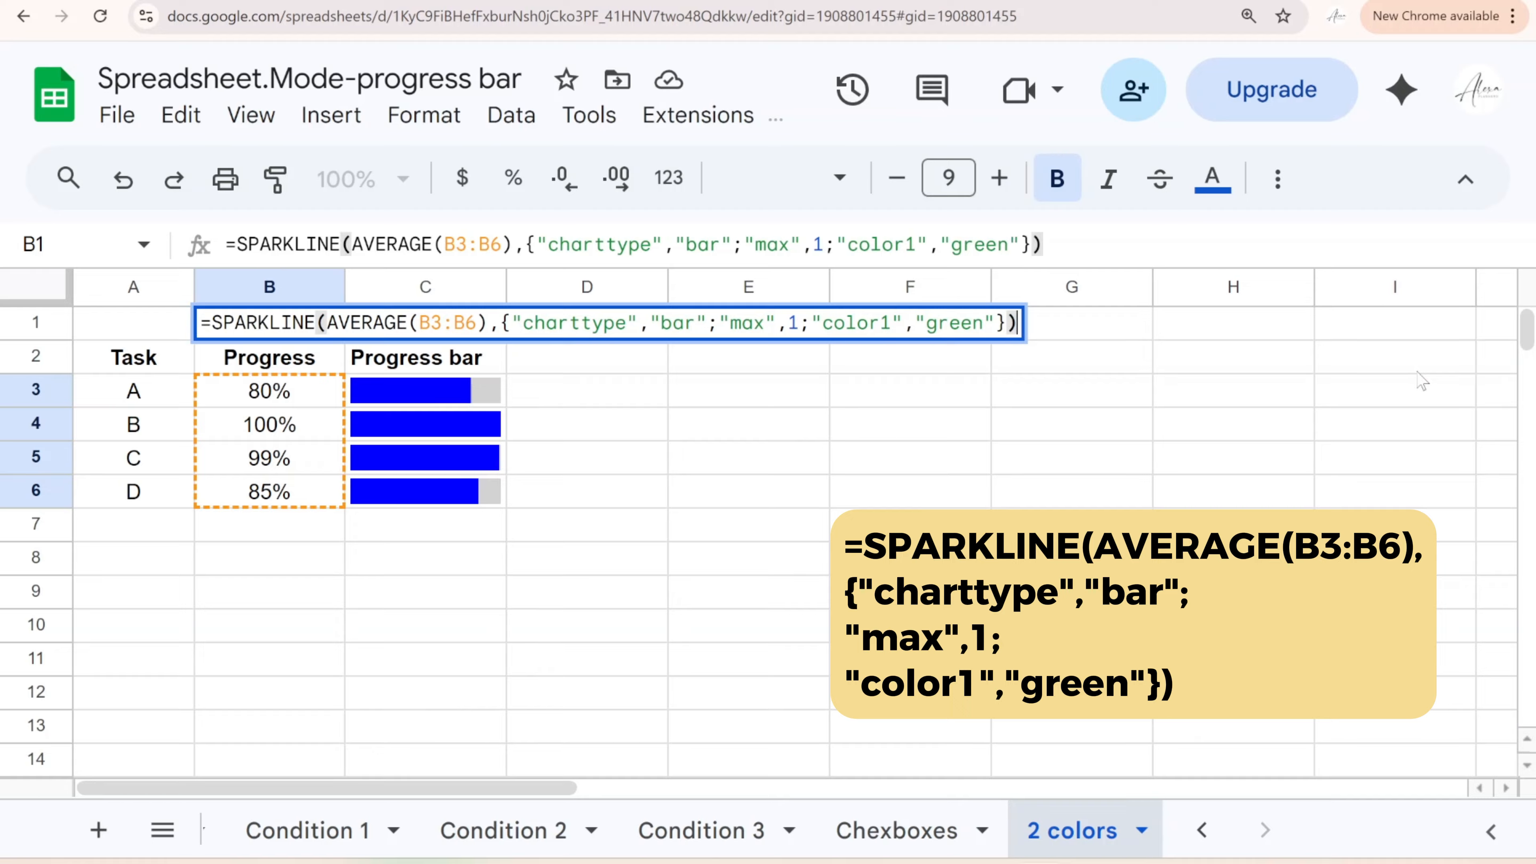
{"action": "key", "text": "Return"}
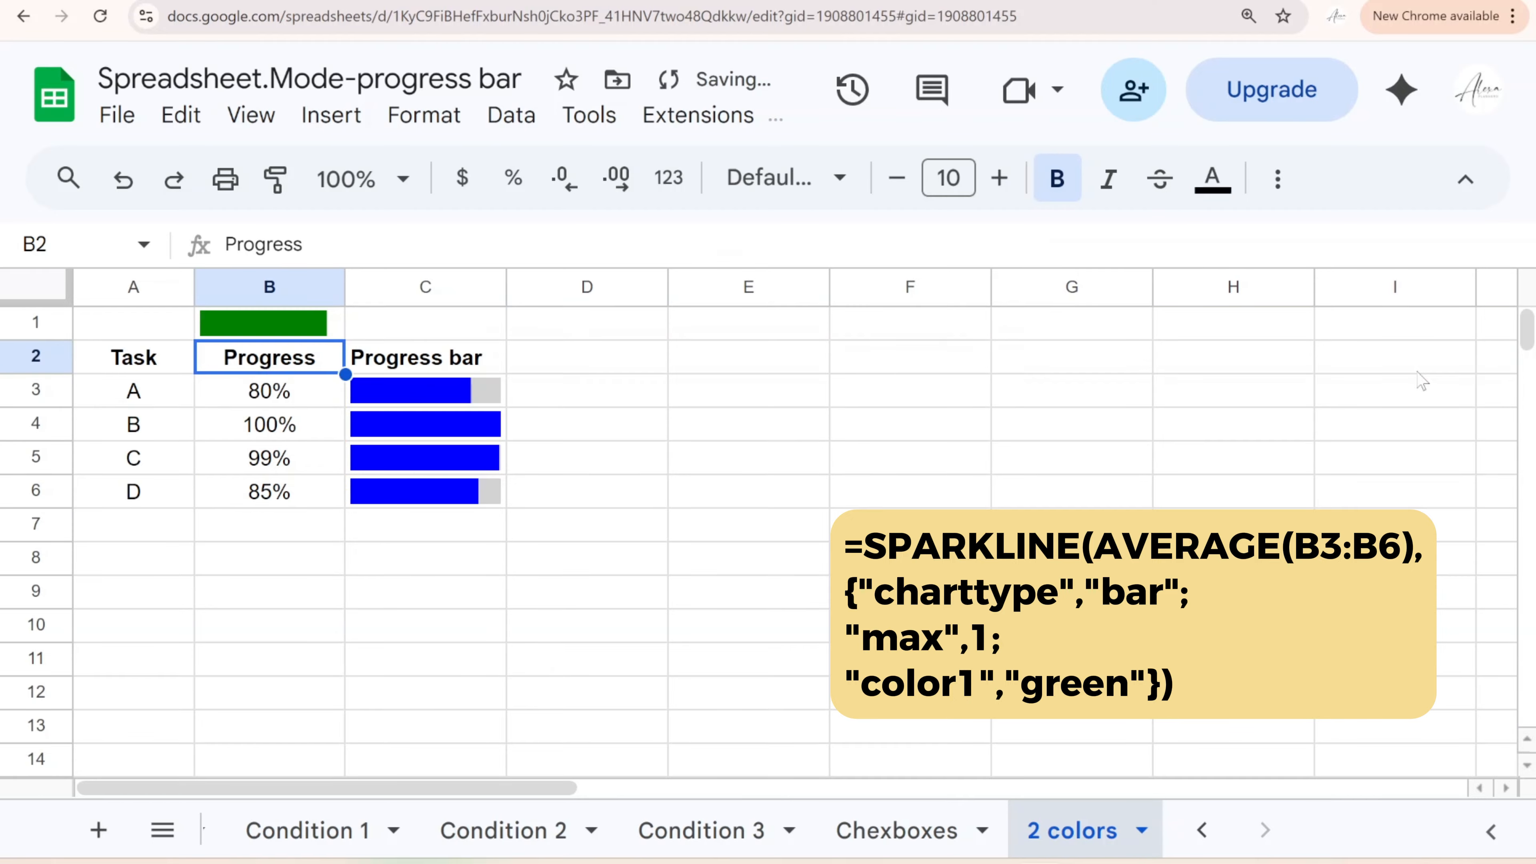
Set the progress of tasks A, B and D to 1% and of task C to 50%
{"action": "key", "text": "Down"}
{"action": "type", "text": "1"}
{"action": "key", "text": "Return"}
{"action": "type", "text": "1"}
{"action": "key", "text": "Return"}
{"action": "type", "text": "1"}
{"action": "key", "text": "Return"}
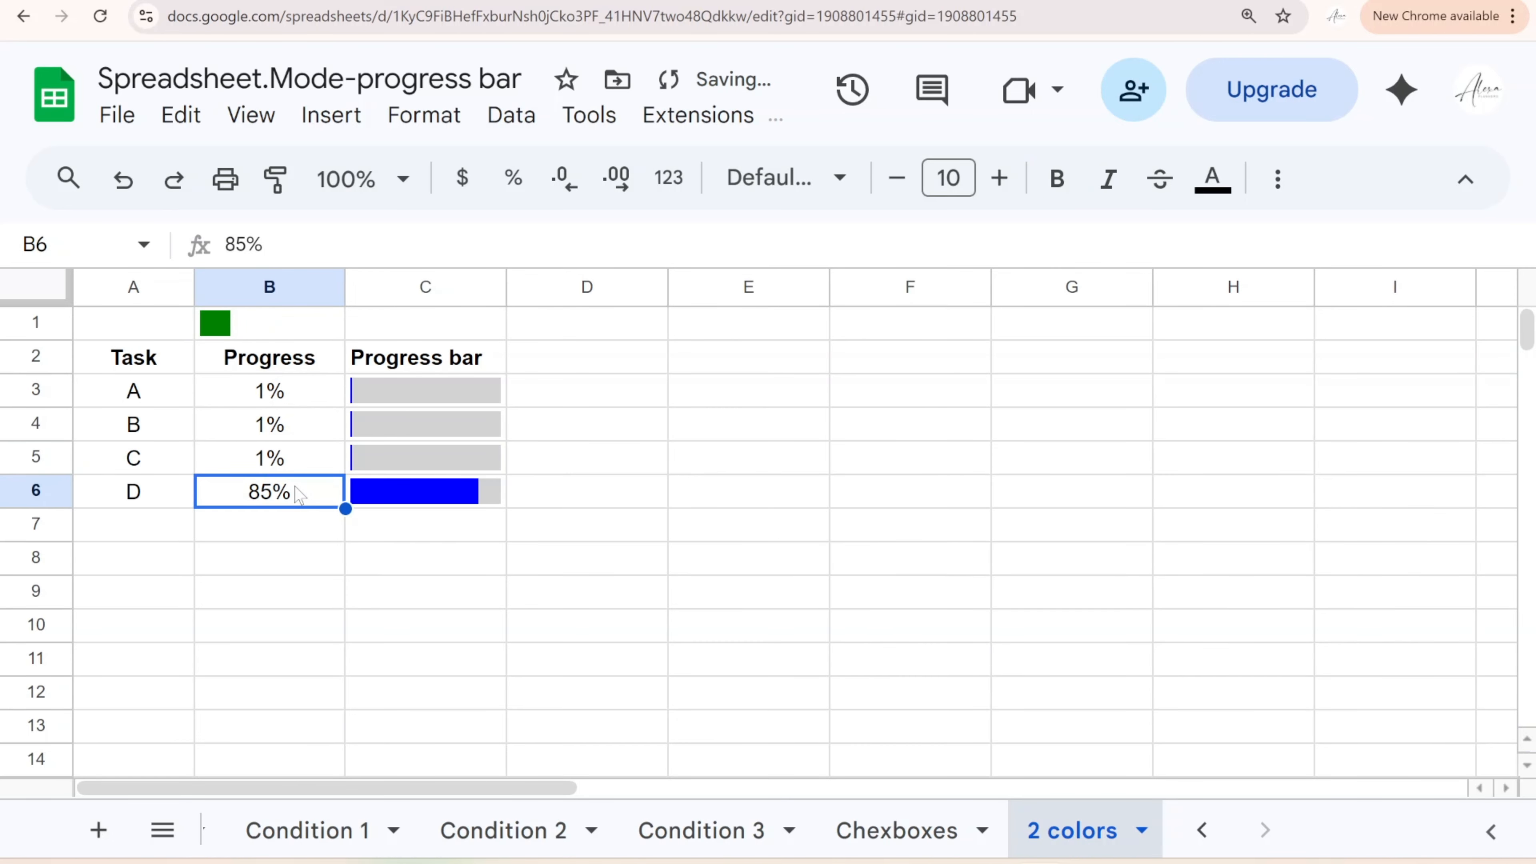
{"action": "type", "text": "1"}
{"action": "left_click", "coordinate": [292, 470]}
{"action": "type", "text": "50"}
{"action": "key", "text": "Return"}
Merge cells B1:C1, which hold the green overall progress bar
{"action": "left_click_drag", "start_coordinate": [260, 323], "coordinate": [423, 326]}
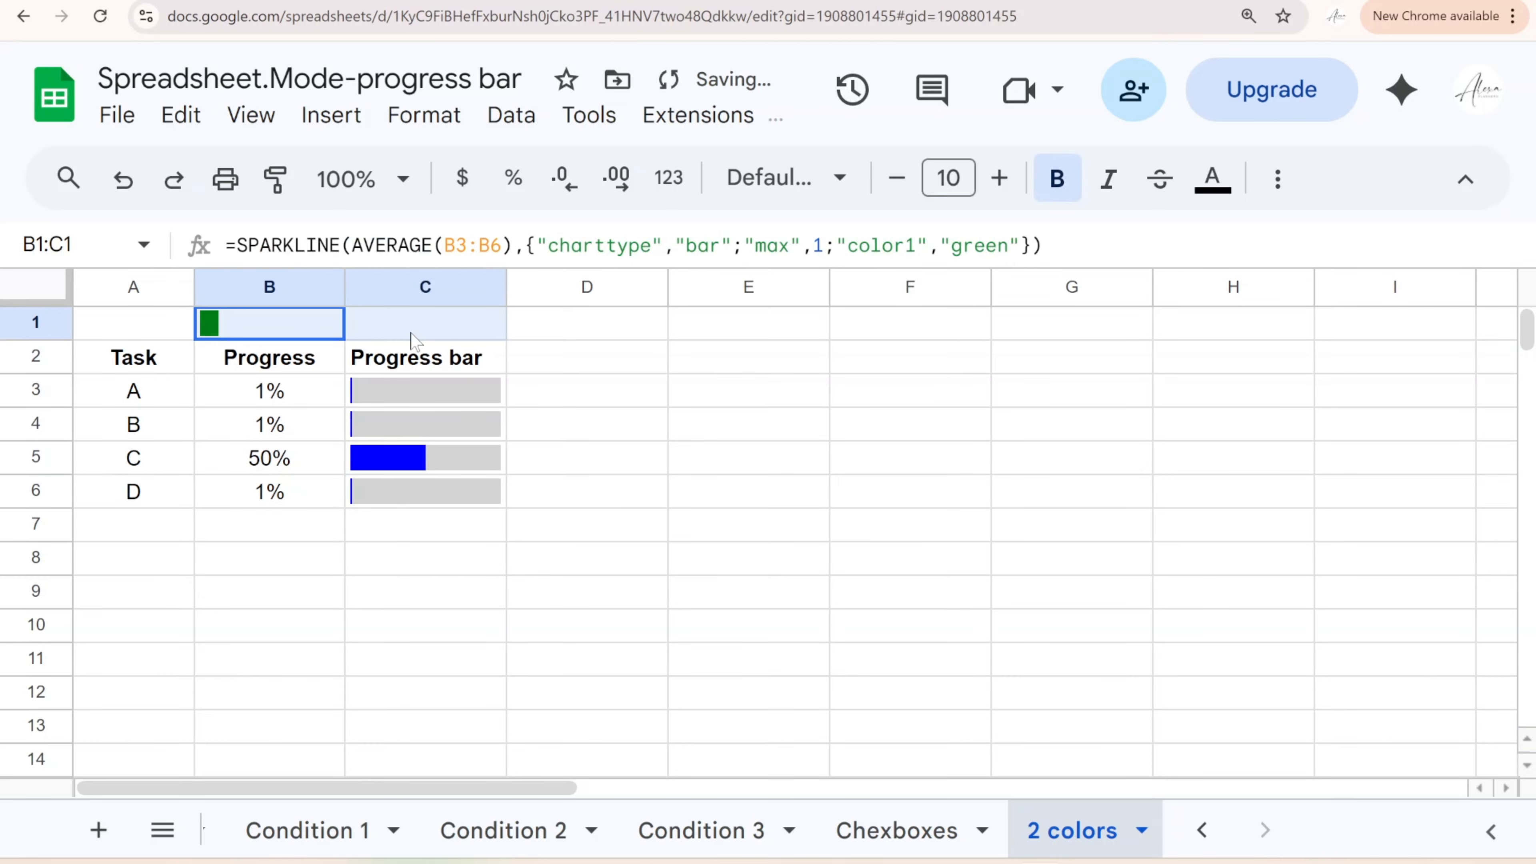
{"action": "left_click", "coordinate": [1277, 178]}
{"action": "left_click", "coordinate": [647, 242]}
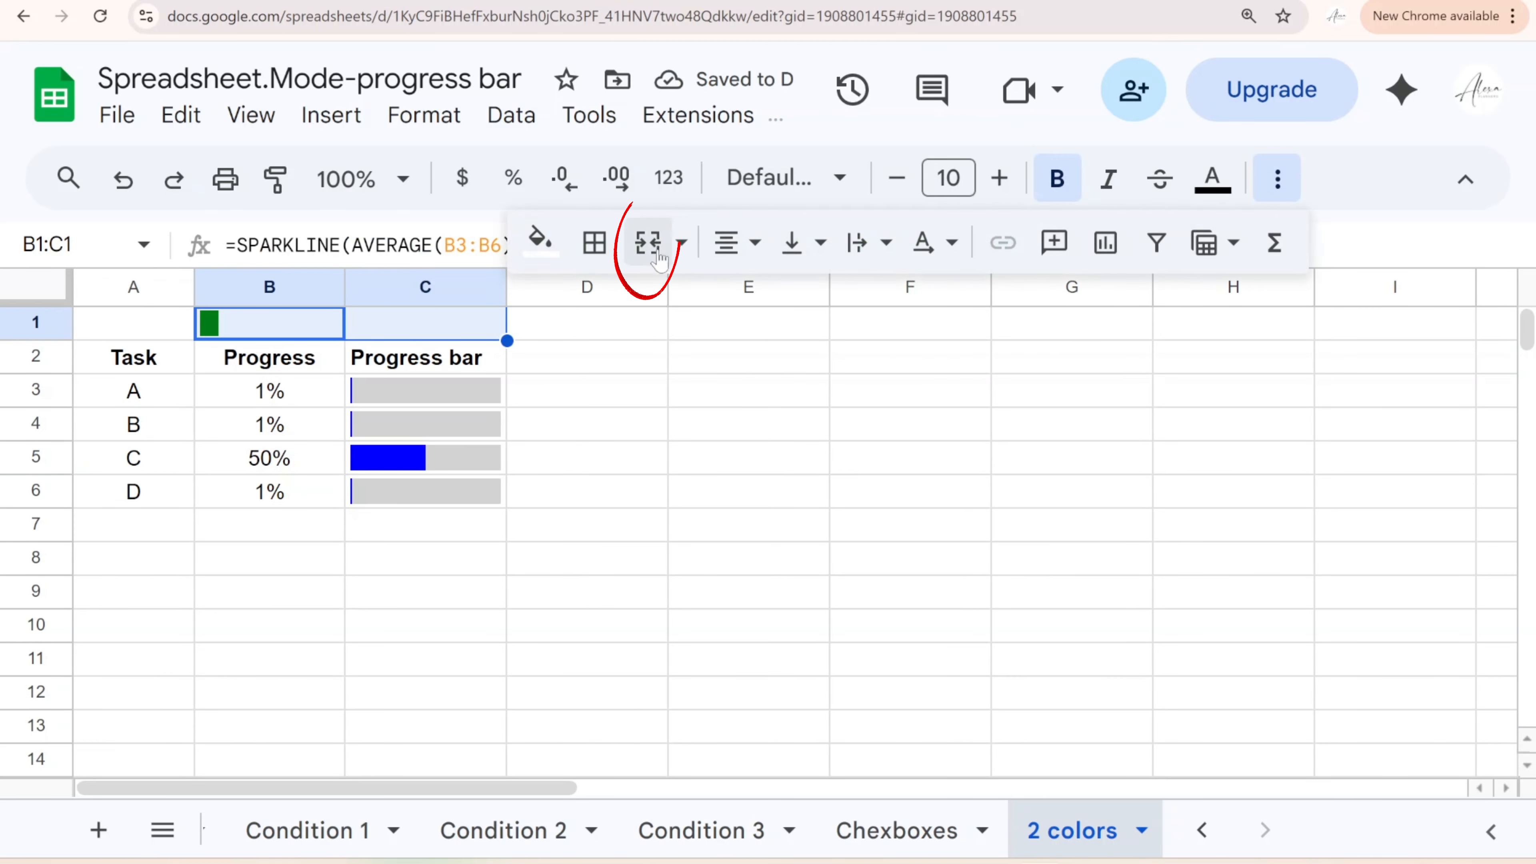
Test the overall bar by setting the progress of tasks A and B to 100% and of task C to 30%
{"action": "left_click", "coordinate": [332, 435]}
{"action": "type", "text": "100"}
{"action": "key", "text": "Return"}
{"action": "left_click", "coordinate": [269, 390]}
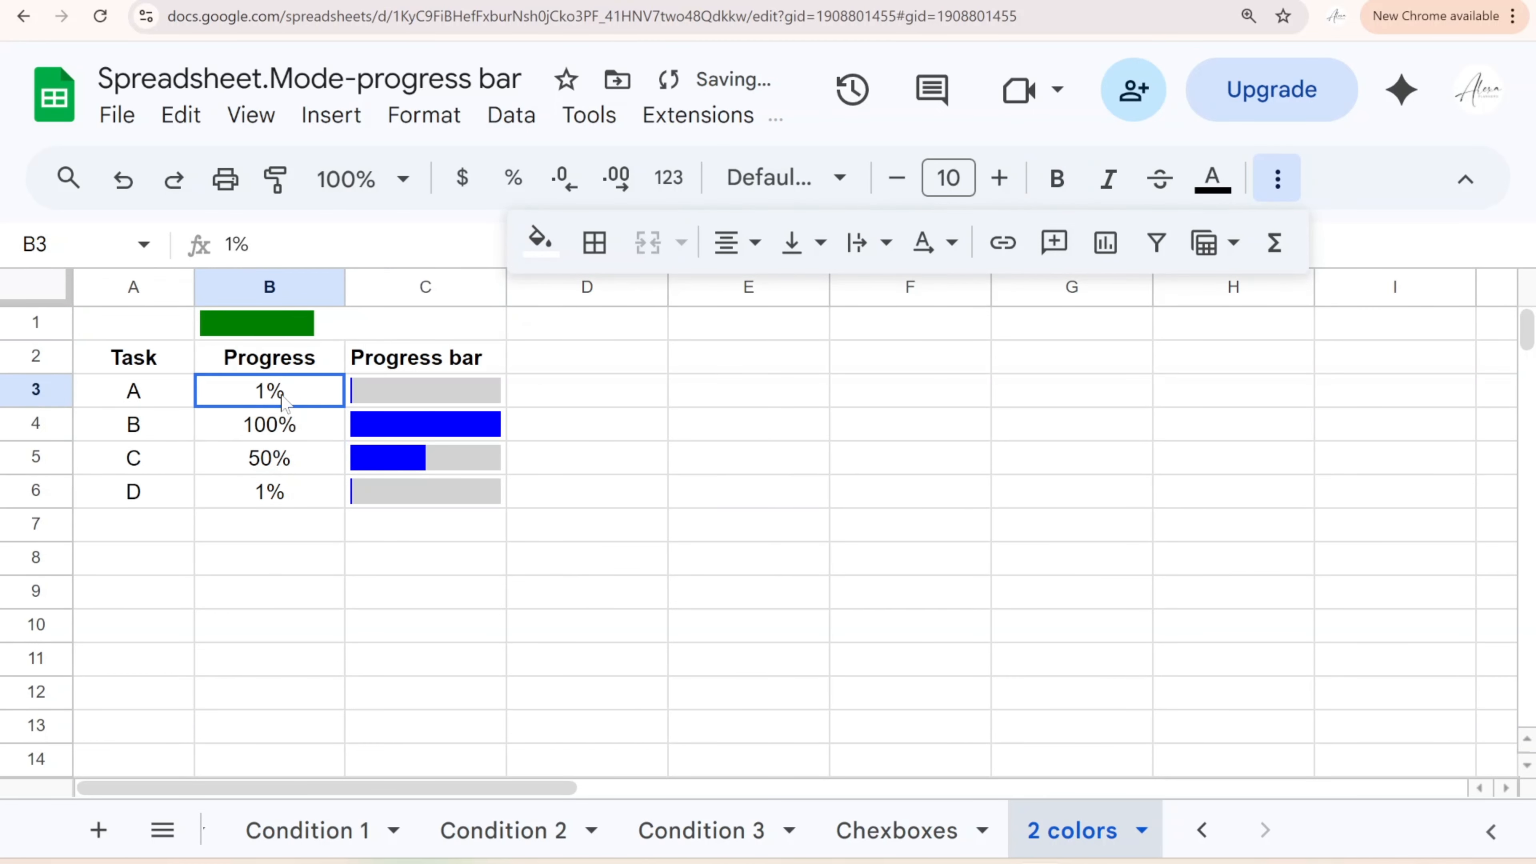
{"action": "type", "text": "100"}
{"action": "key", "text": "Return"}
{"action": "left_click", "coordinate": [269, 590]}
{"action": "left_click", "coordinate": [269, 458]}
{"action": "type", "text": "30"}
Enter =AVERAGE(B3:B6) in A1 beside the overall progress bar
{"action": "left_click", "coordinate": [161, 332]}
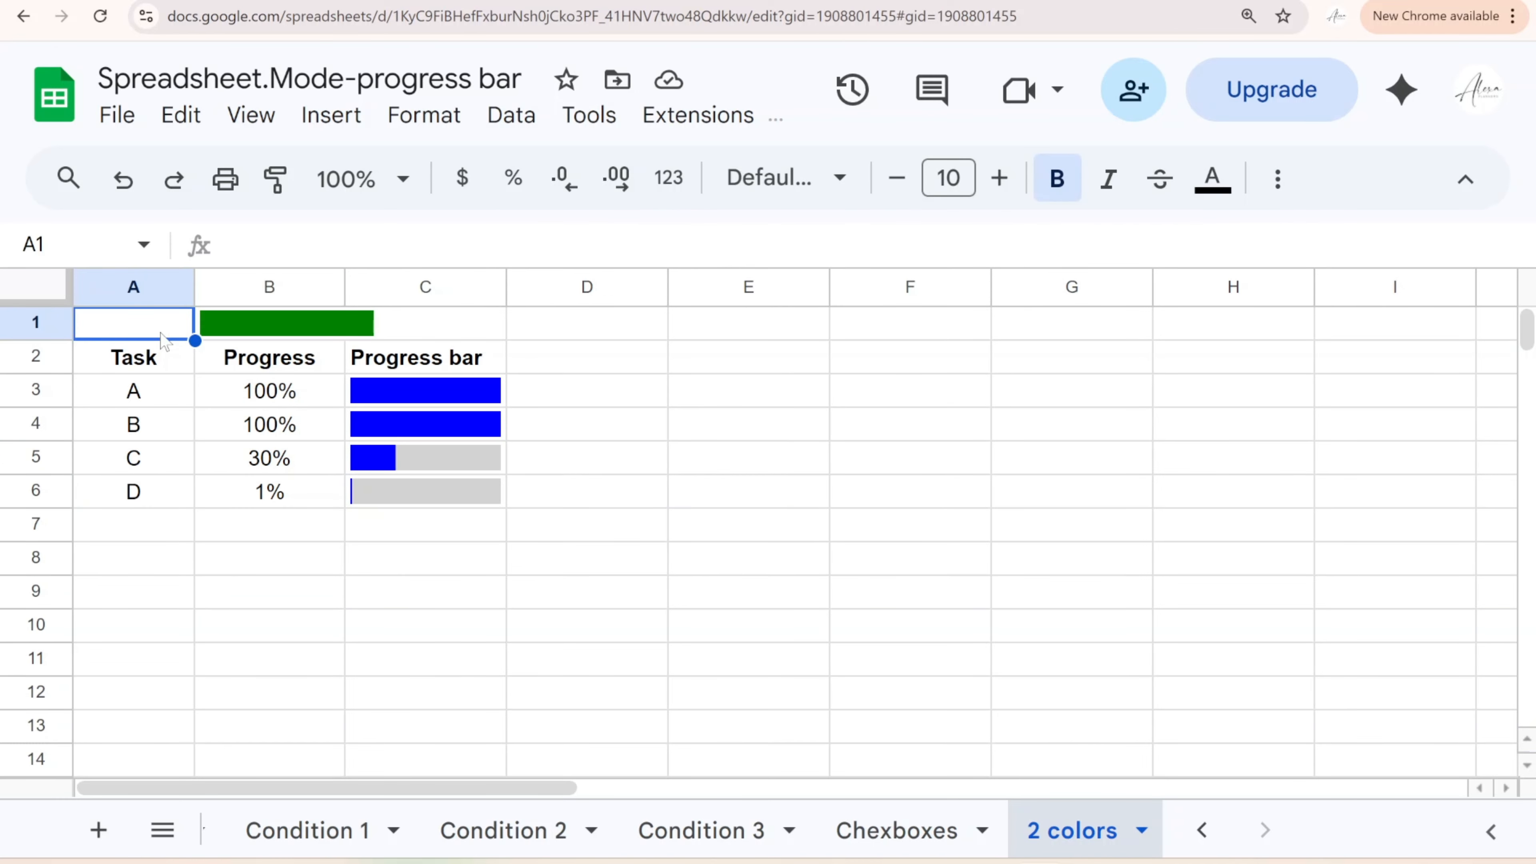
{"action": "type", "text": "=ave"}
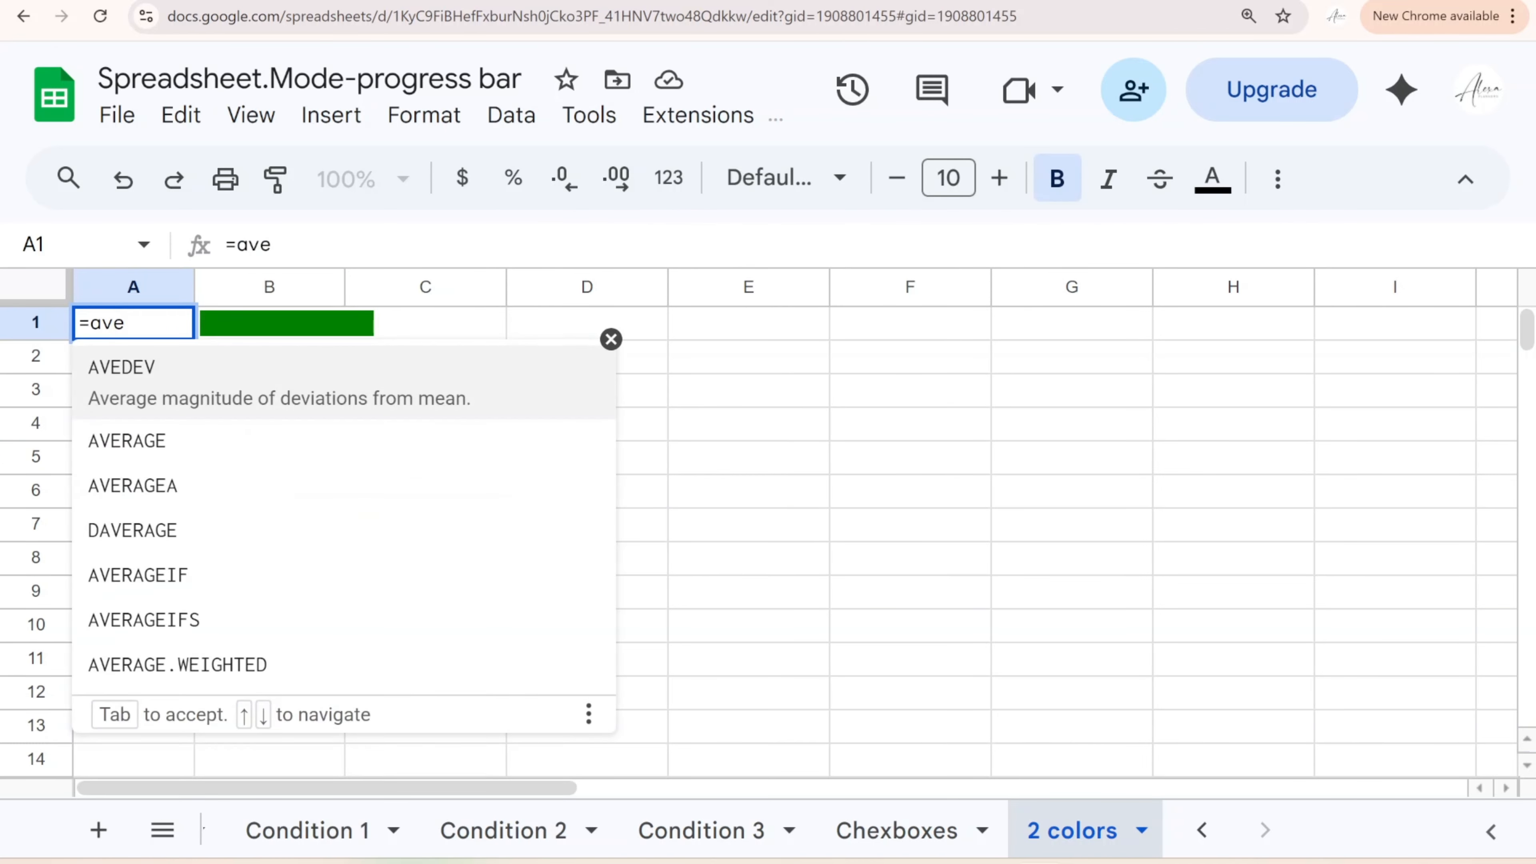
{"action": "left_click", "coordinate": [171, 432]}
{"action": "left_click_drag", "start_coordinate": [269, 390], "coordinate": [289, 499]}
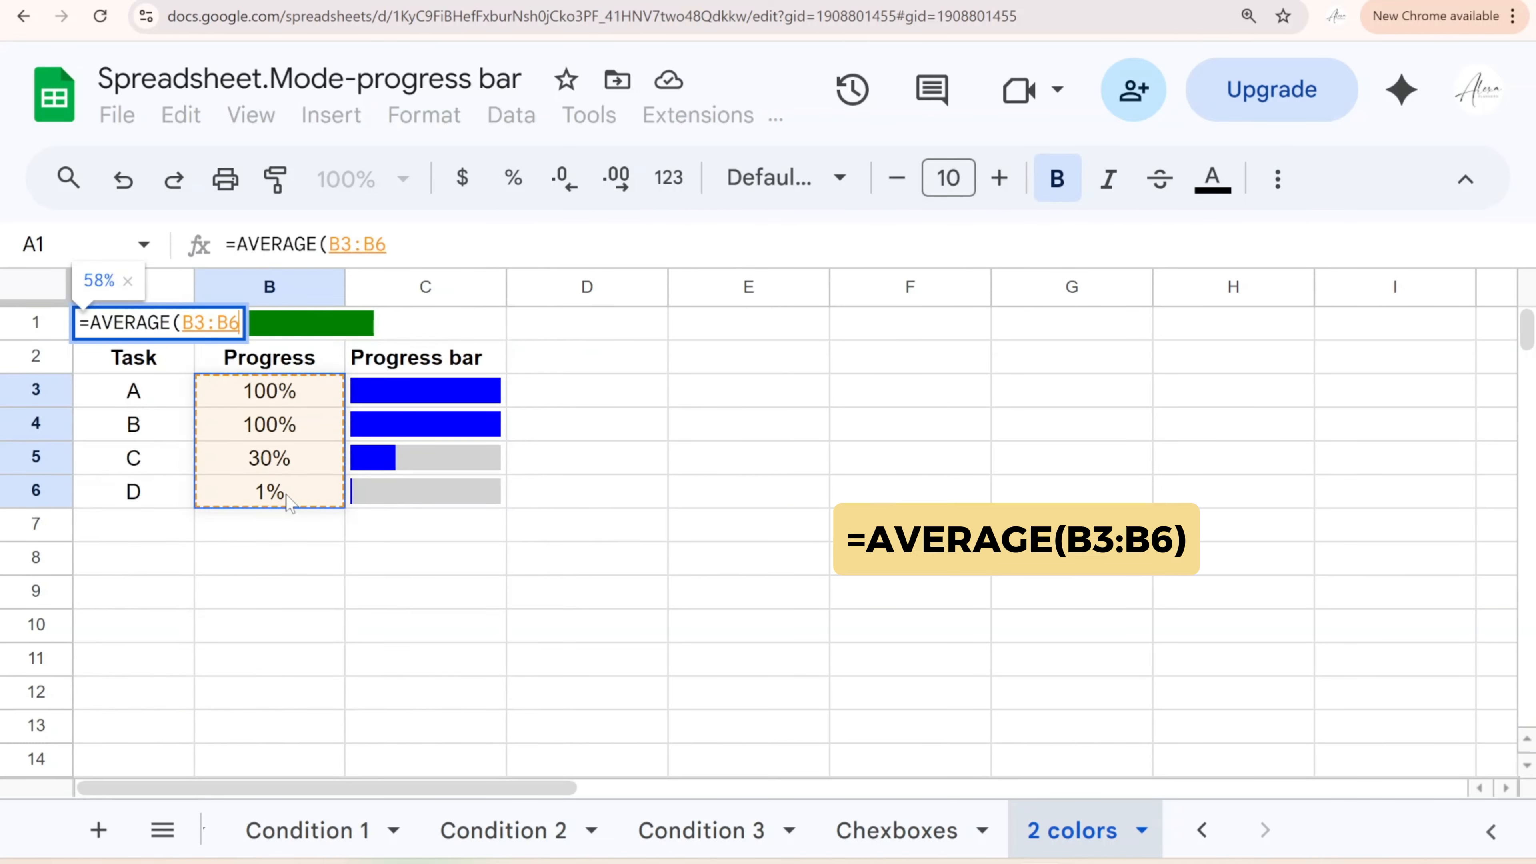
{"action": "key", "text": "Return"}
Reduce the font size of the average percentage in A1 to 7
{"action": "left_click", "coordinate": [156, 326]}
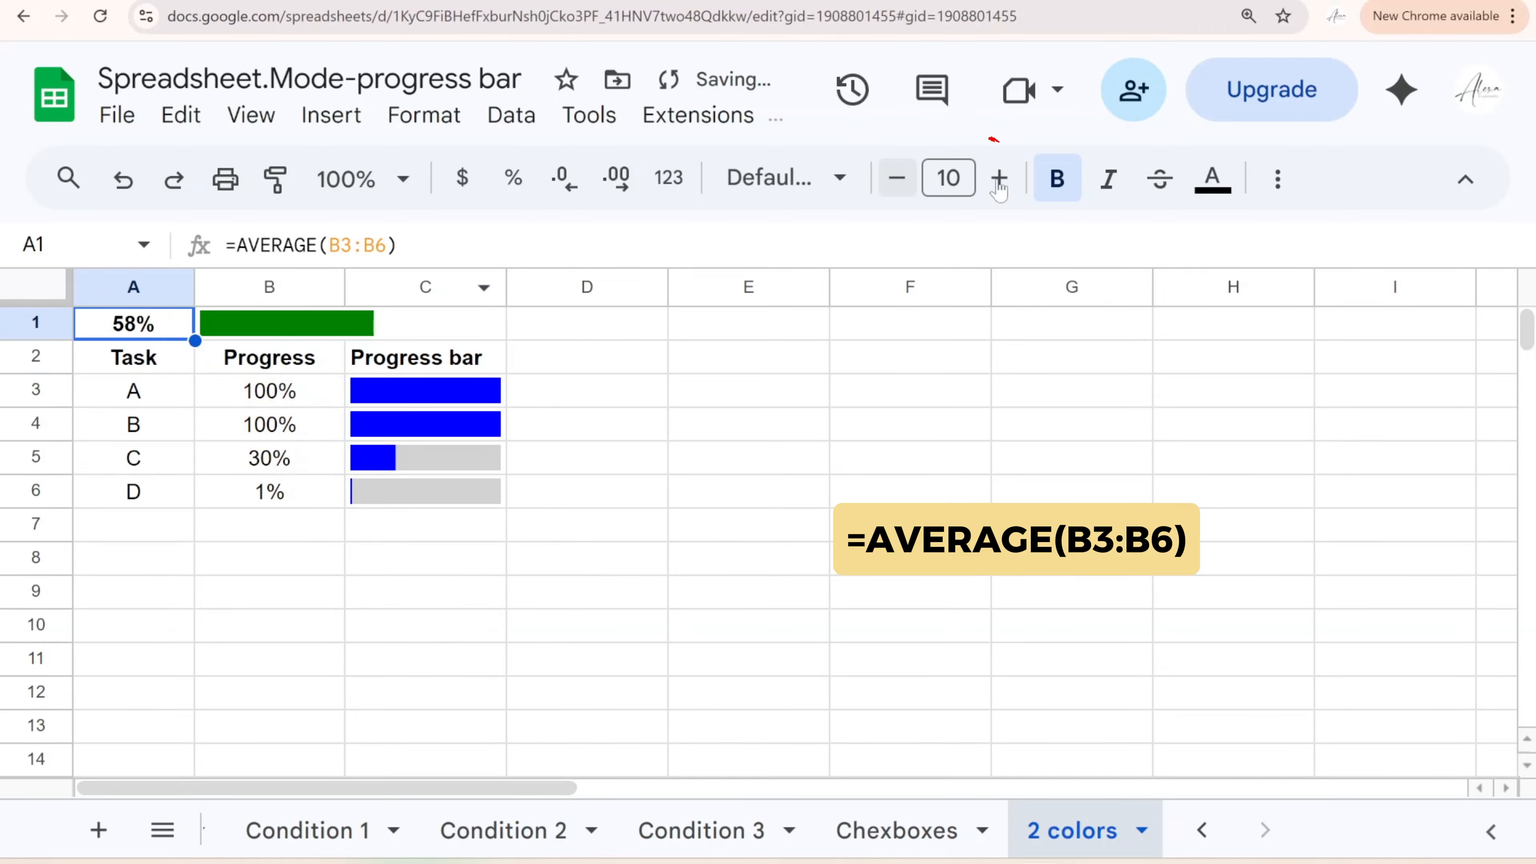
{"action": "left_click", "coordinate": [896, 178]}
{"action": "left_click", "coordinate": [896, 178]}
{"action": "left_click", "coordinate": [897, 178]}
Align the average percentage in A1 to the right horizontally and to the middle vertically
{"action": "left_click", "coordinate": [1277, 180]}
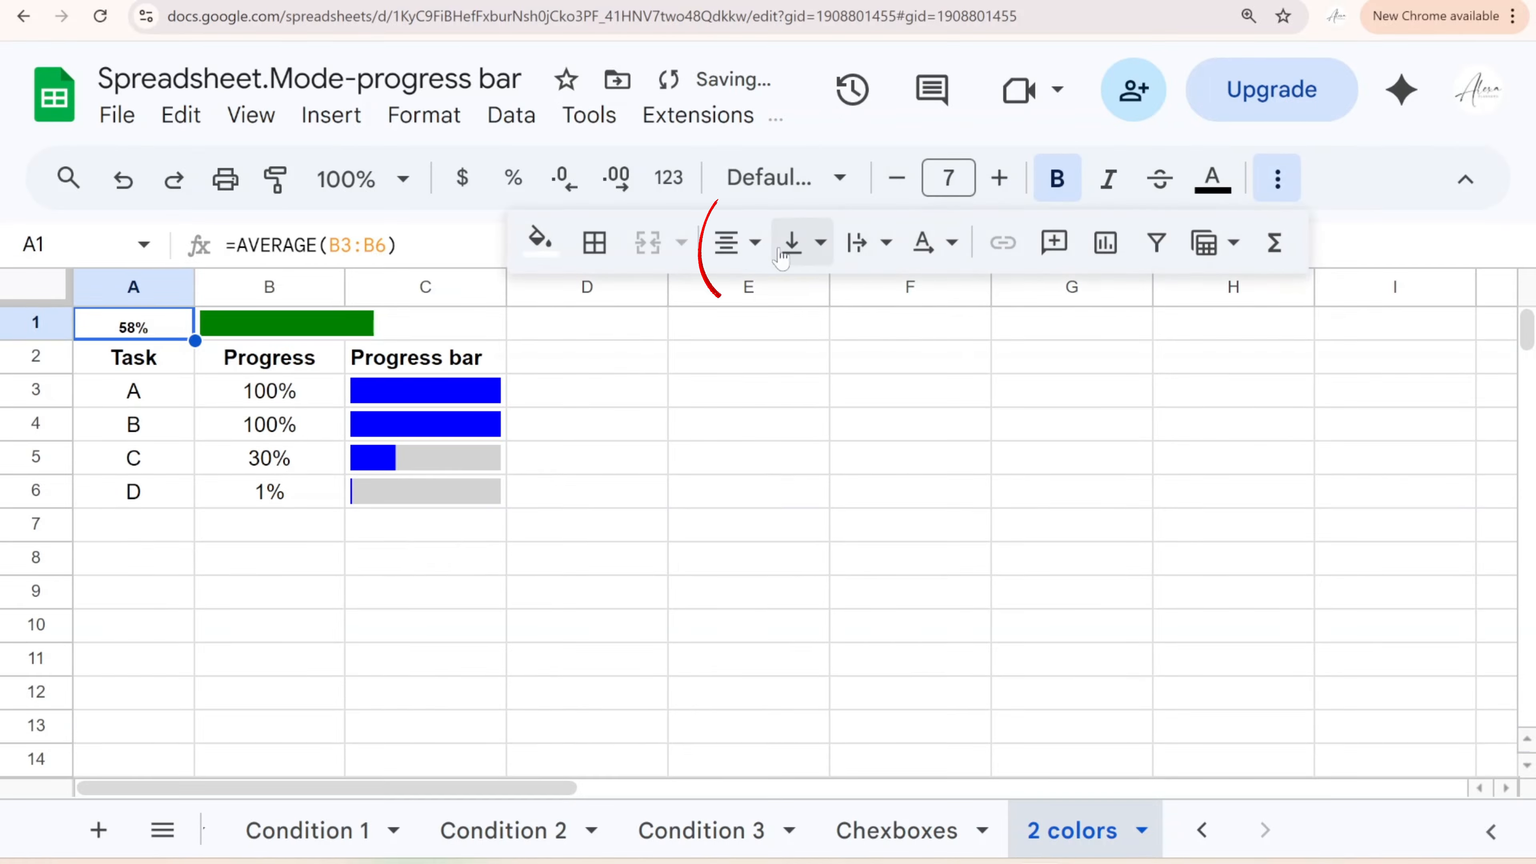
{"action": "left_click", "coordinate": [734, 242]}
{"action": "left_click", "coordinate": [831, 302]}
{"action": "left_click", "coordinate": [798, 242]}
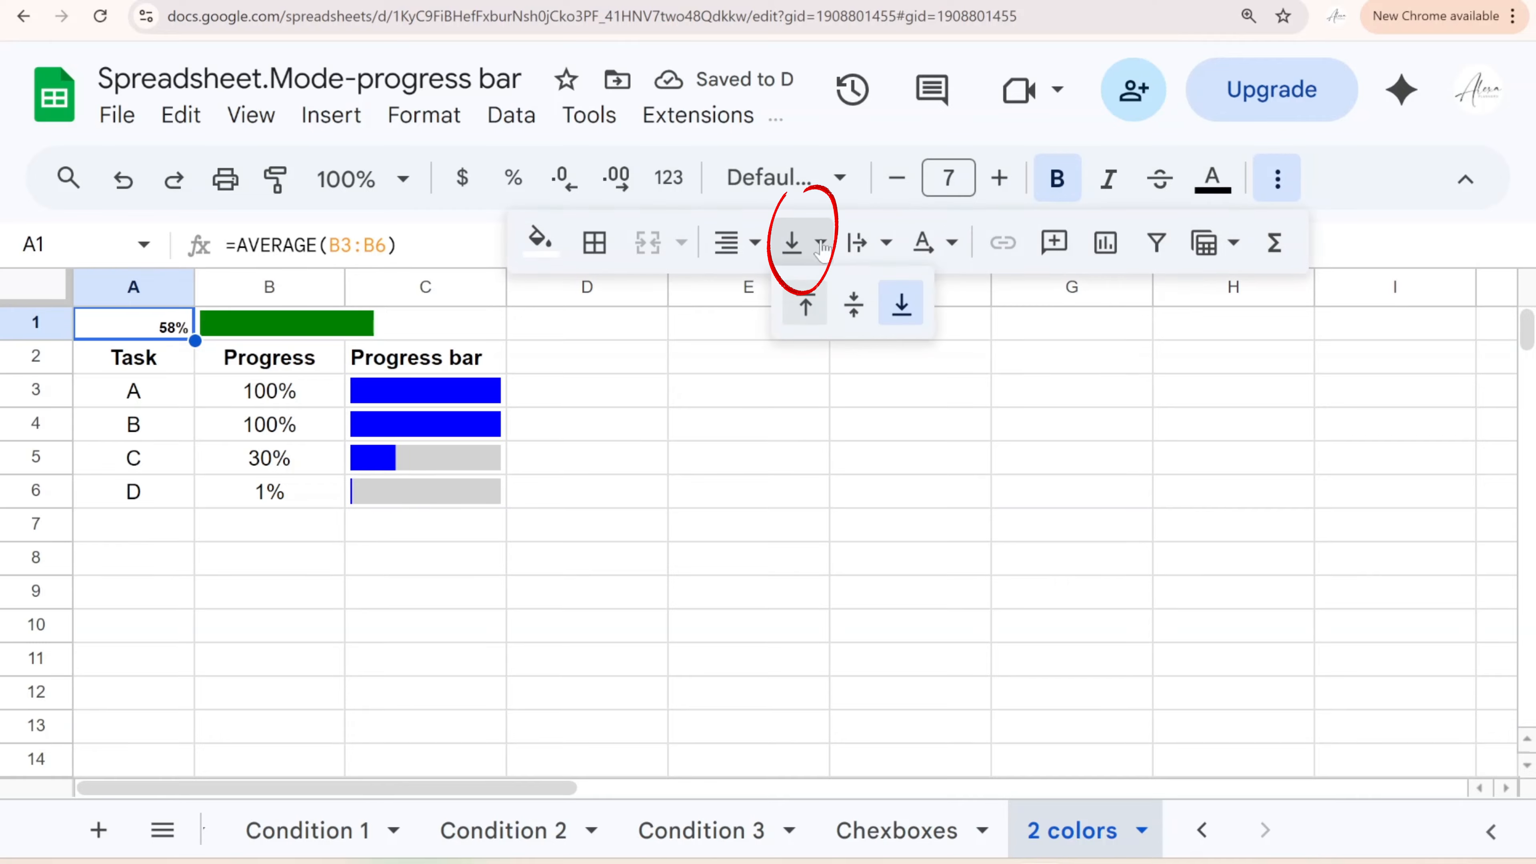
{"action": "left_click", "coordinate": [853, 306]}
{"action": "left_click", "coordinate": [748, 491]}
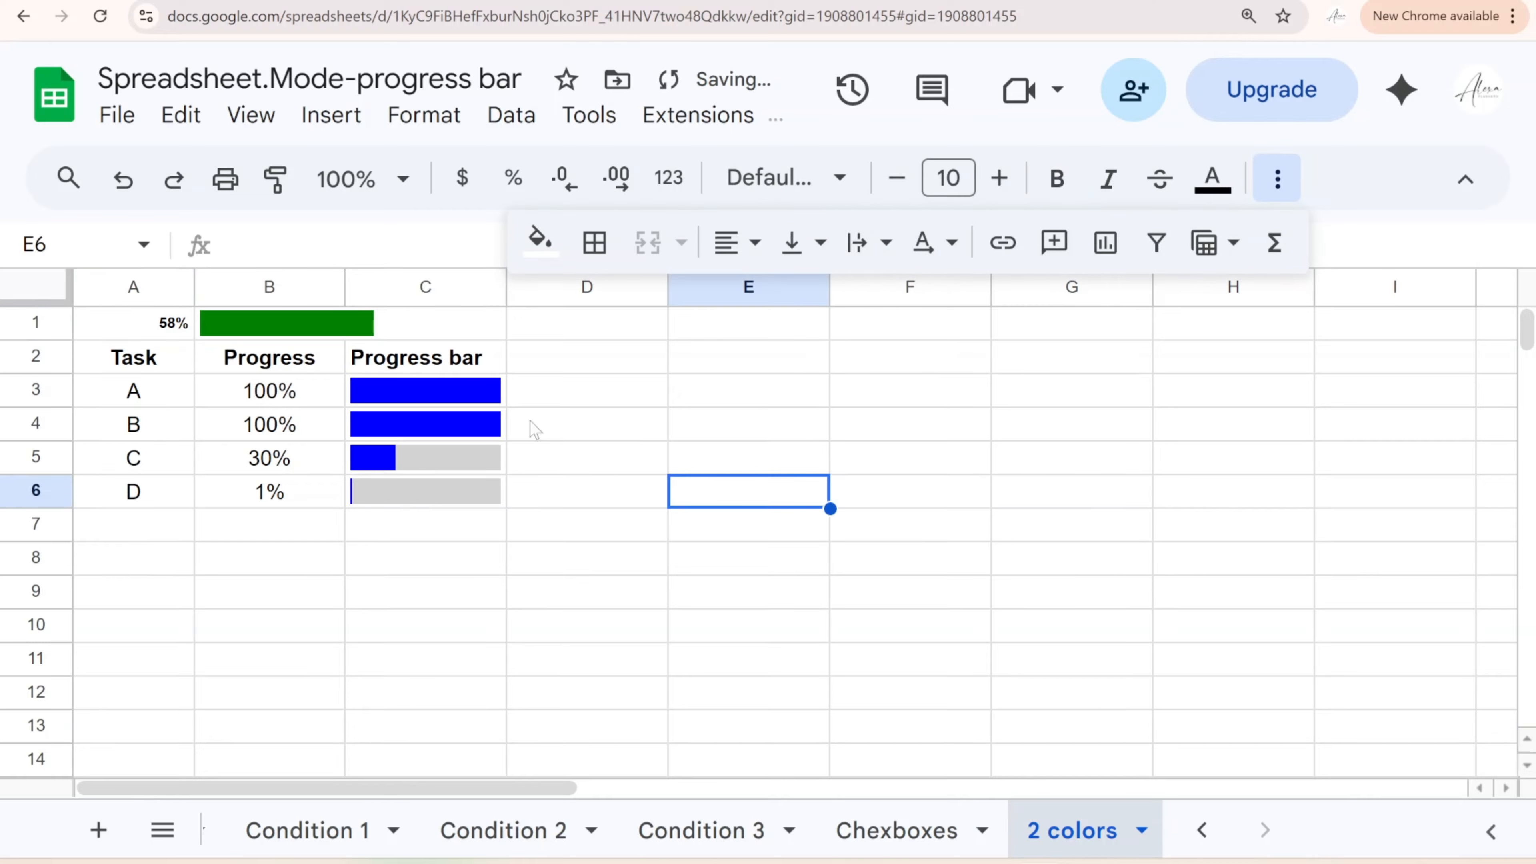
Set the progress of task A to 20% and of task B to 30%
{"action": "left_click", "coordinate": [289, 393]}
{"action": "type", "text": "20"}
{"action": "key", "text": "Return"}
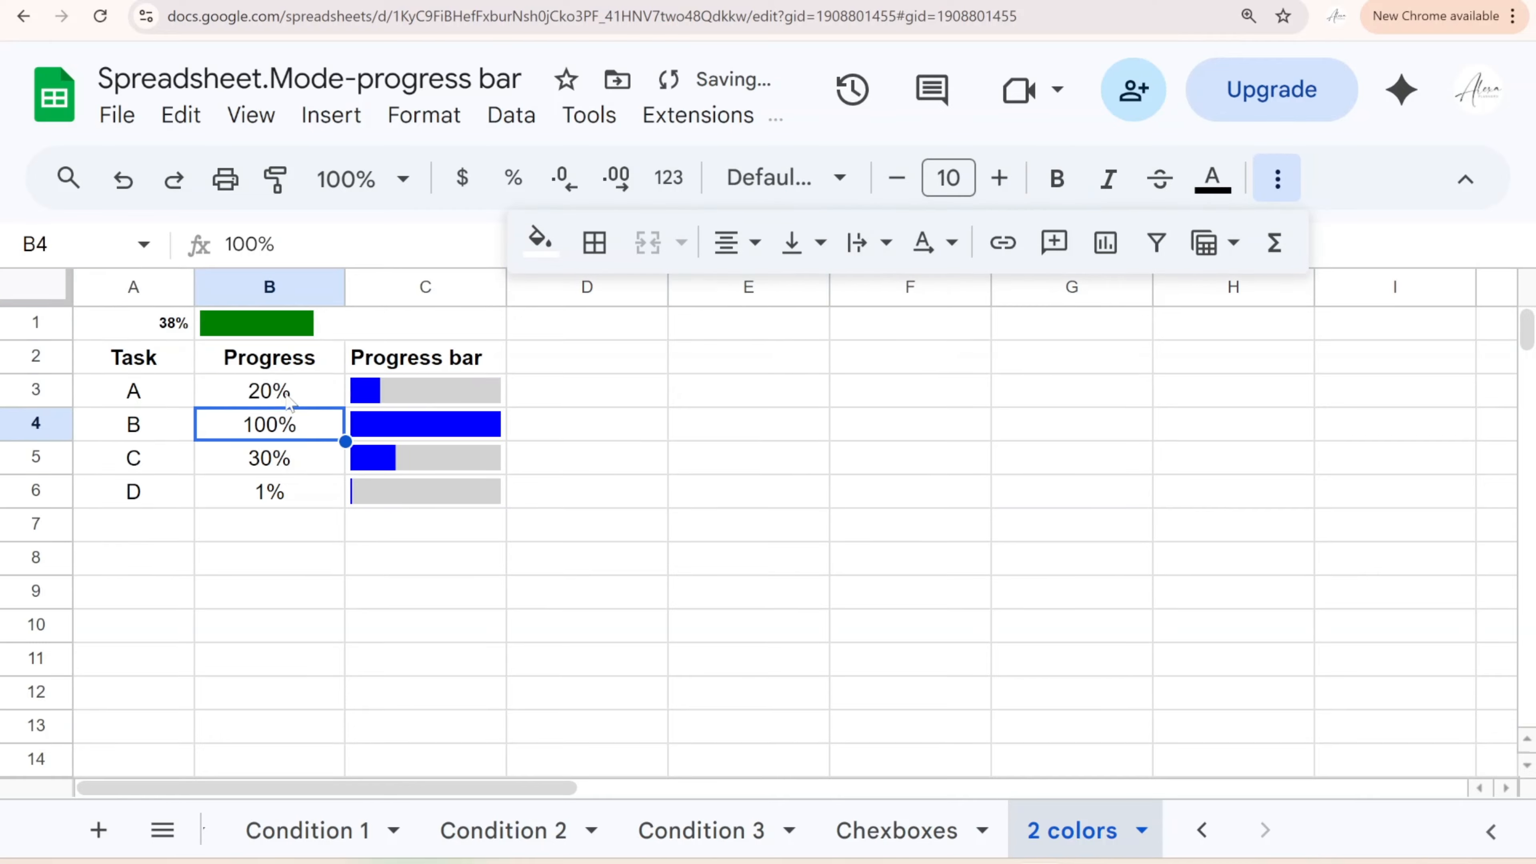
{"action": "type", "text": "30"}
{"action": "key", "text": "Return"}
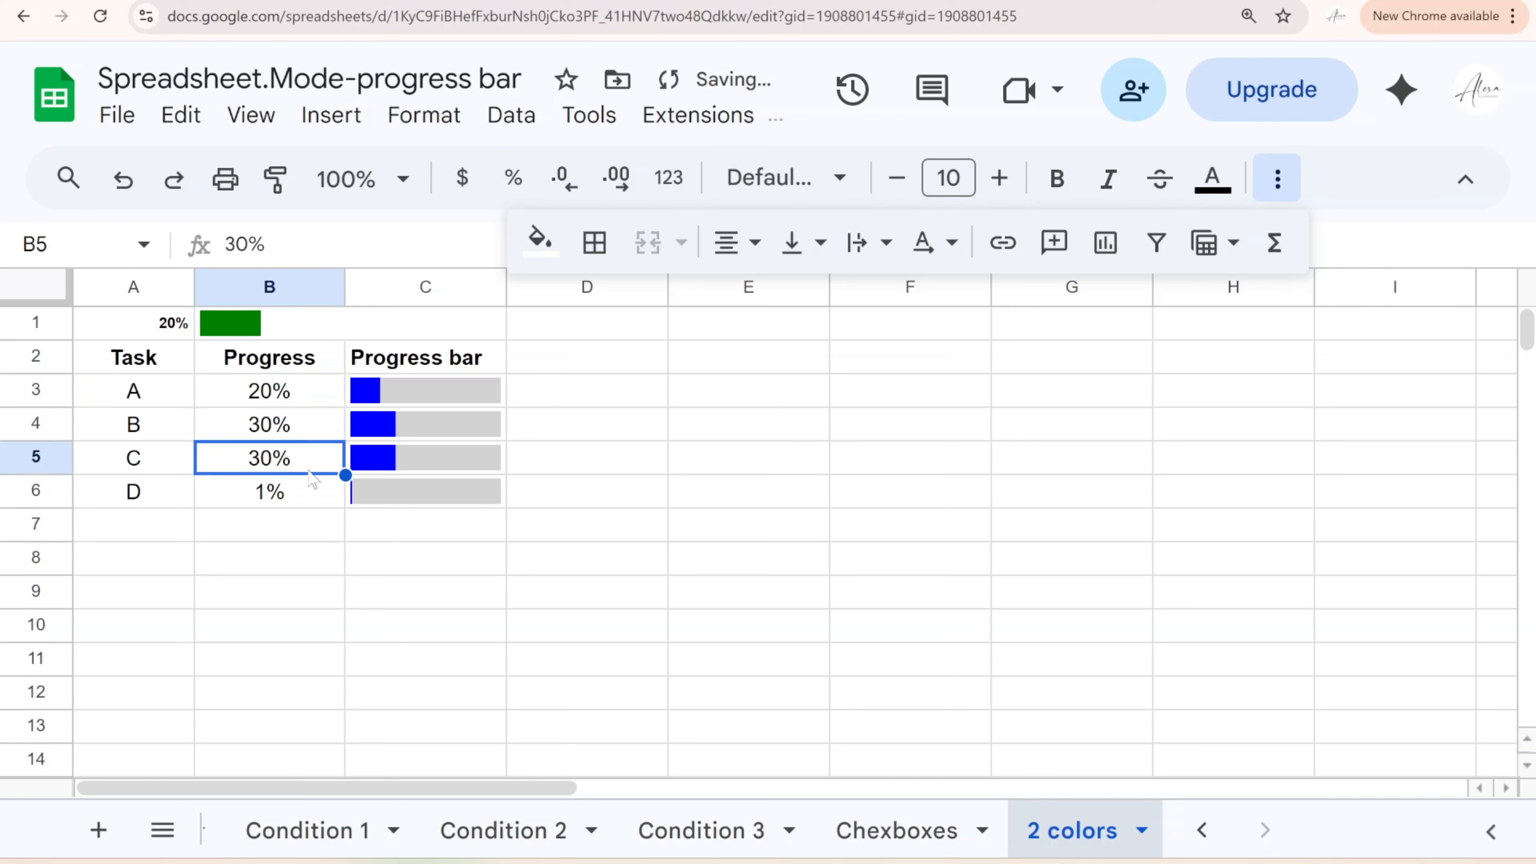
{"action": "left_click", "coordinate": [294, 493]}
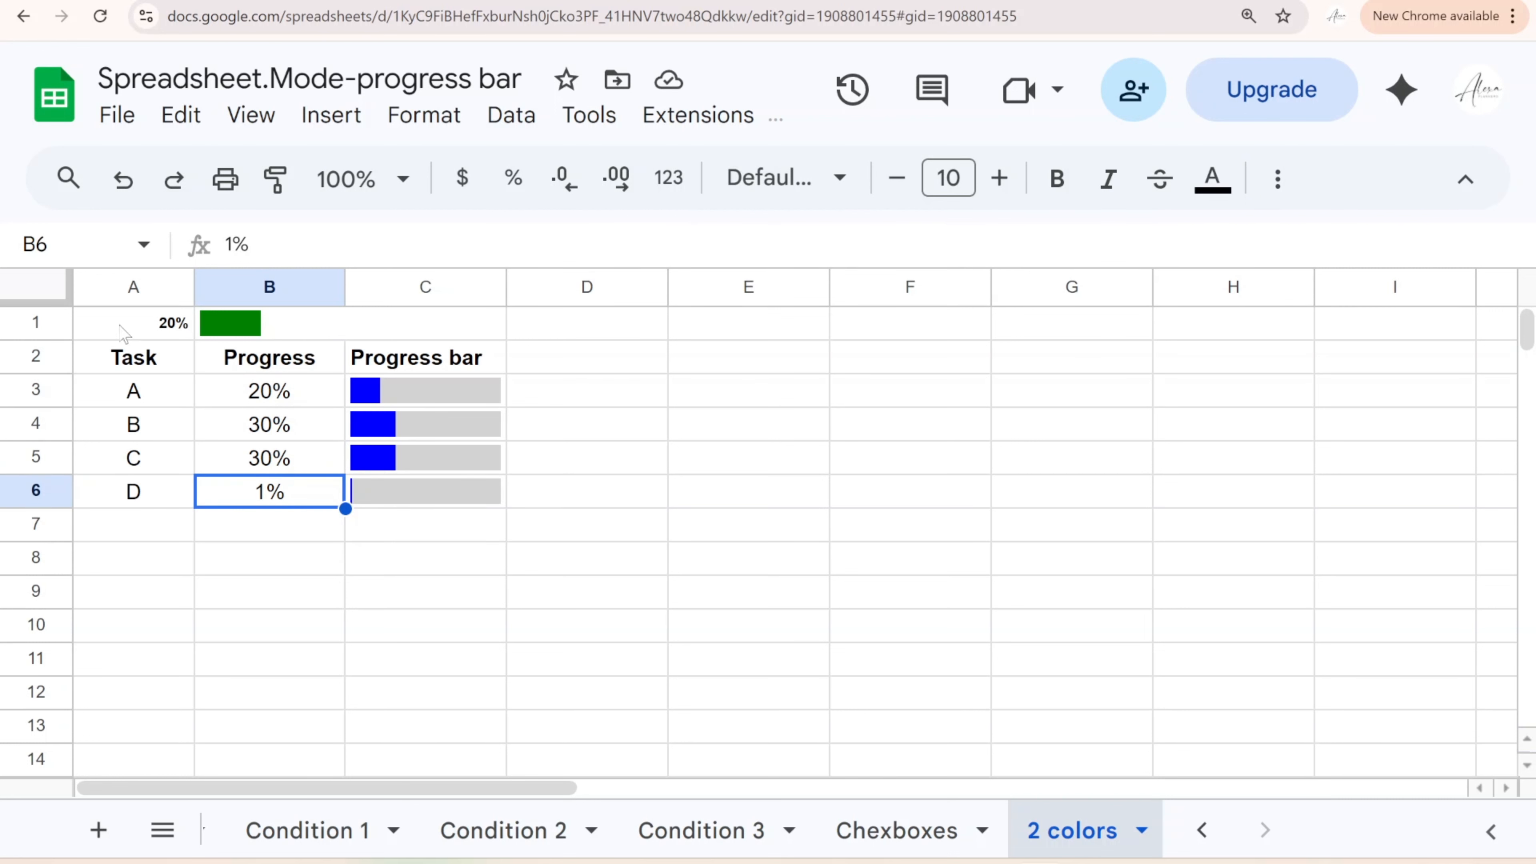
Add a thick black bottom border to the overall progress row, A1:C1
{"action": "left_click_drag", "start_coordinate": [124, 332], "coordinate": [417, 319]}
{"action": "left_click", "coordinate": [1277, 179]}
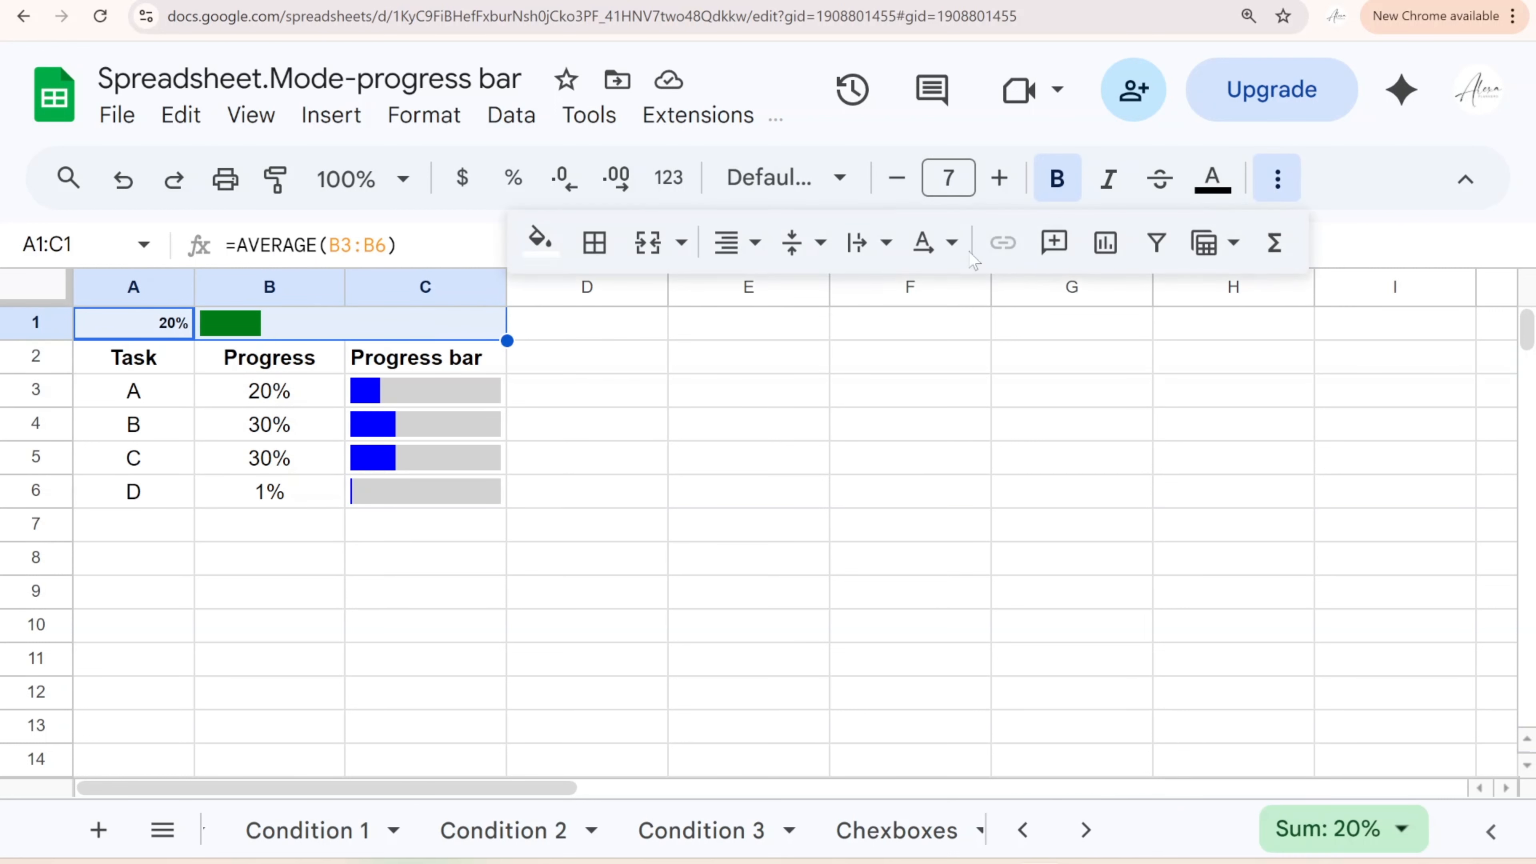
{"action": "left_click", "coordinate": [594, 242]}
{"action": "left_click", "coordinate": [899, 315]}
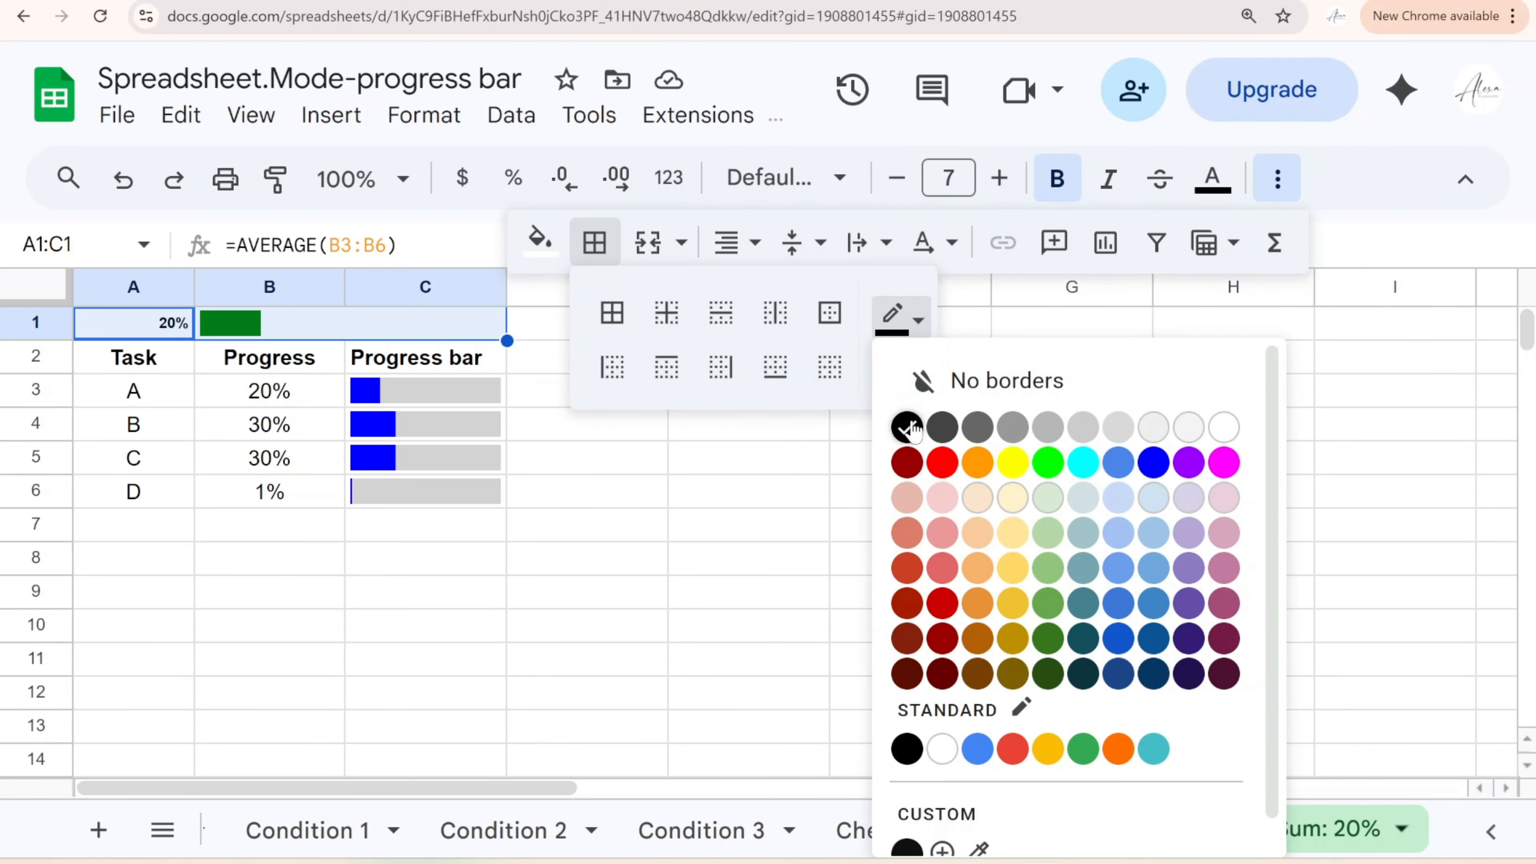
{"action": "left_click", "coordinate": [908, 428]}
{"action": "left_click", "coordinate": [899, 362]}
{"action": "left_click", "coordinate": [961, 461]}
{"action": "left_click", "coordinate": [775, 368]}
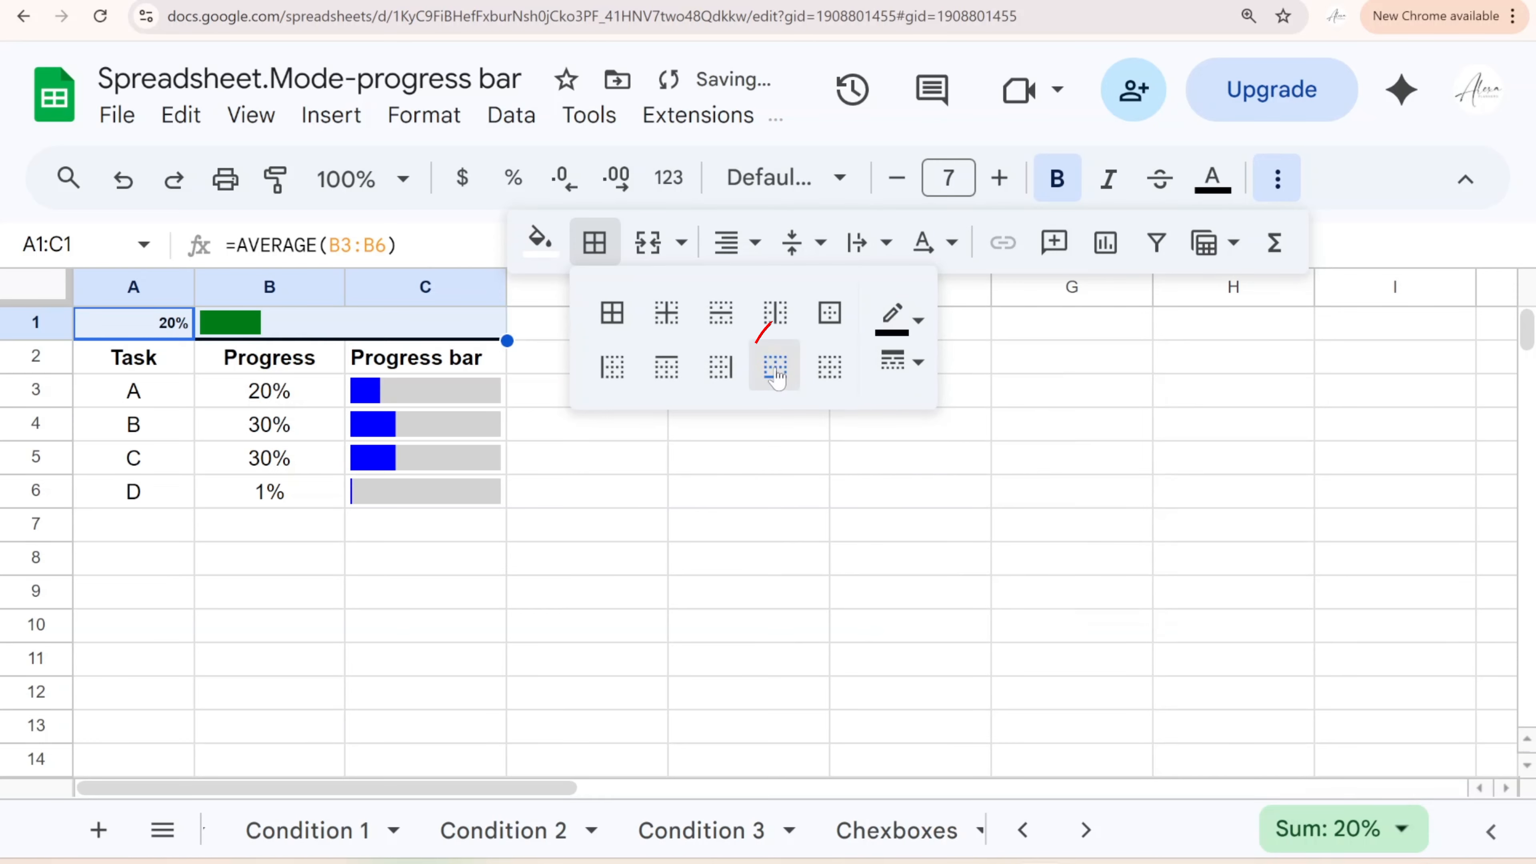
{"action": "left_click", "coordinate": [859, 472]}
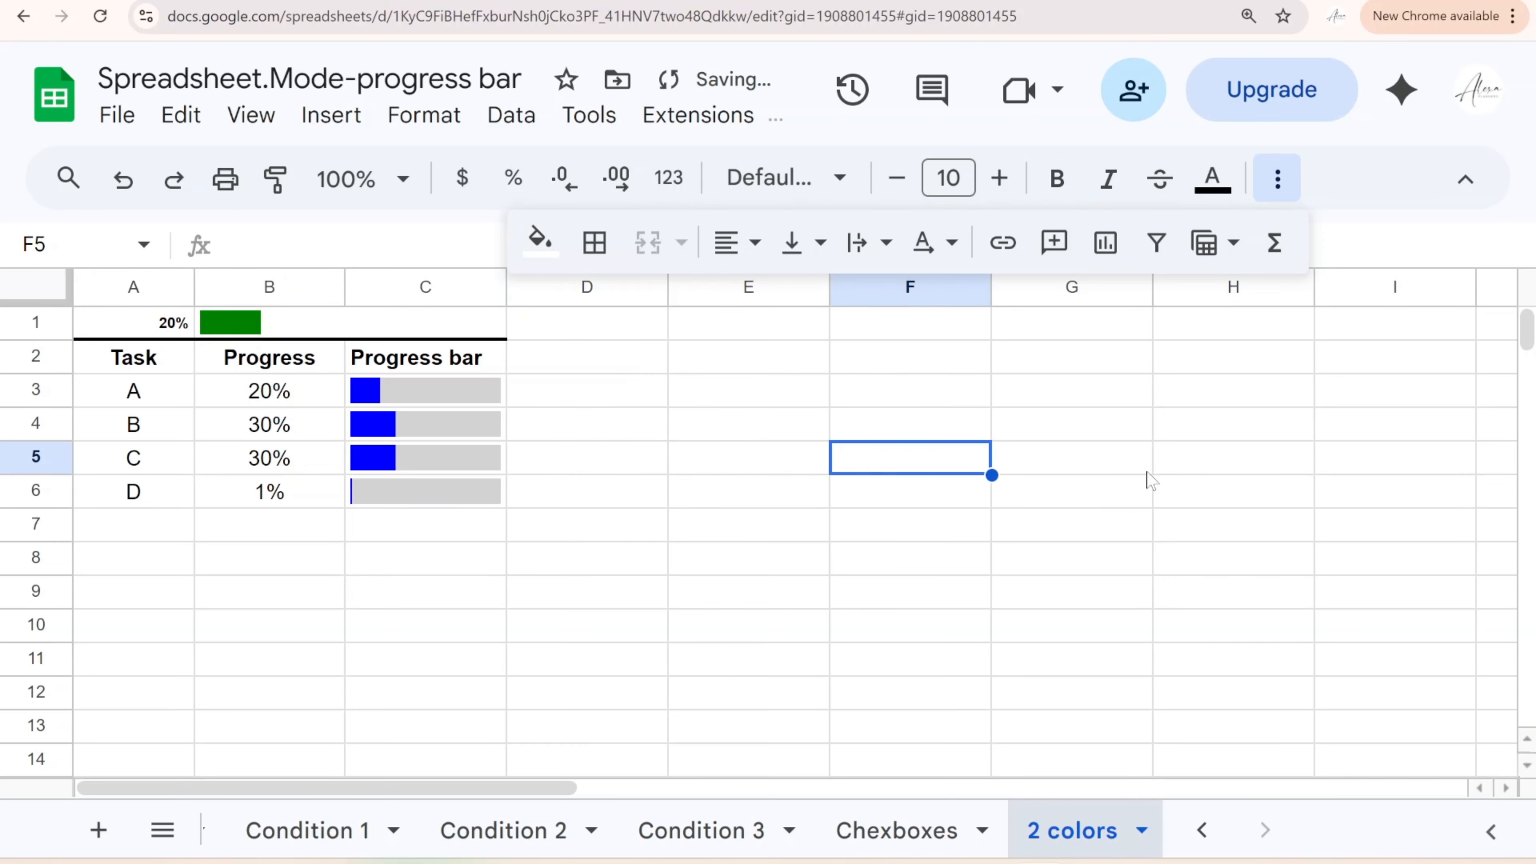
Set the progress of tasks B and C to 50%
{"action": "left_click", "coordinate": [307, 425]}
{"action": "type", "text": "50"}
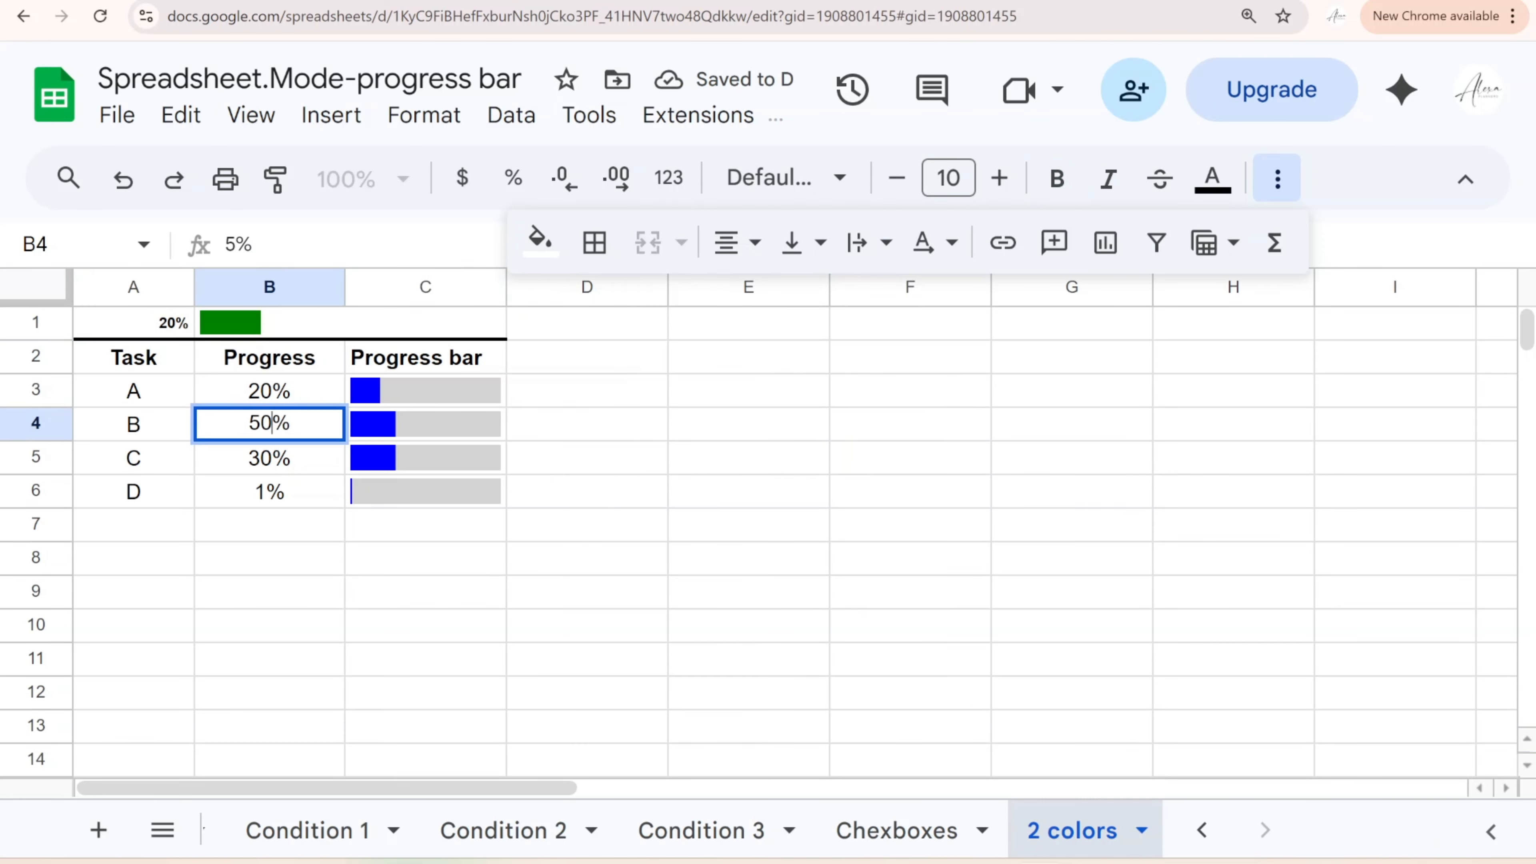
{"action": "key", "text": "Return"}
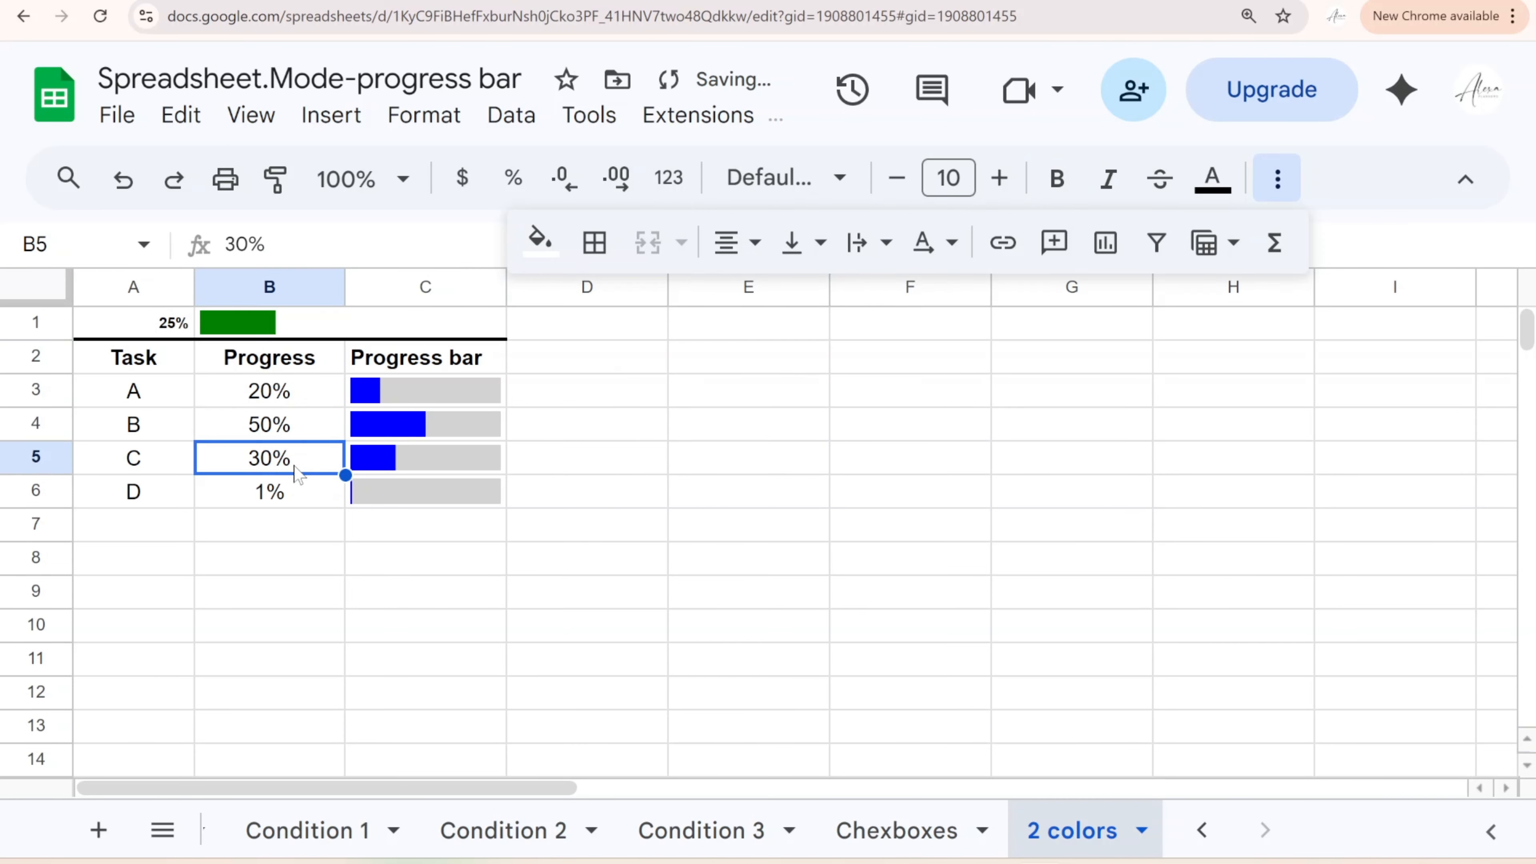
{"action": "type", "text": "50"}
{"action": "key", "text": "Return"}
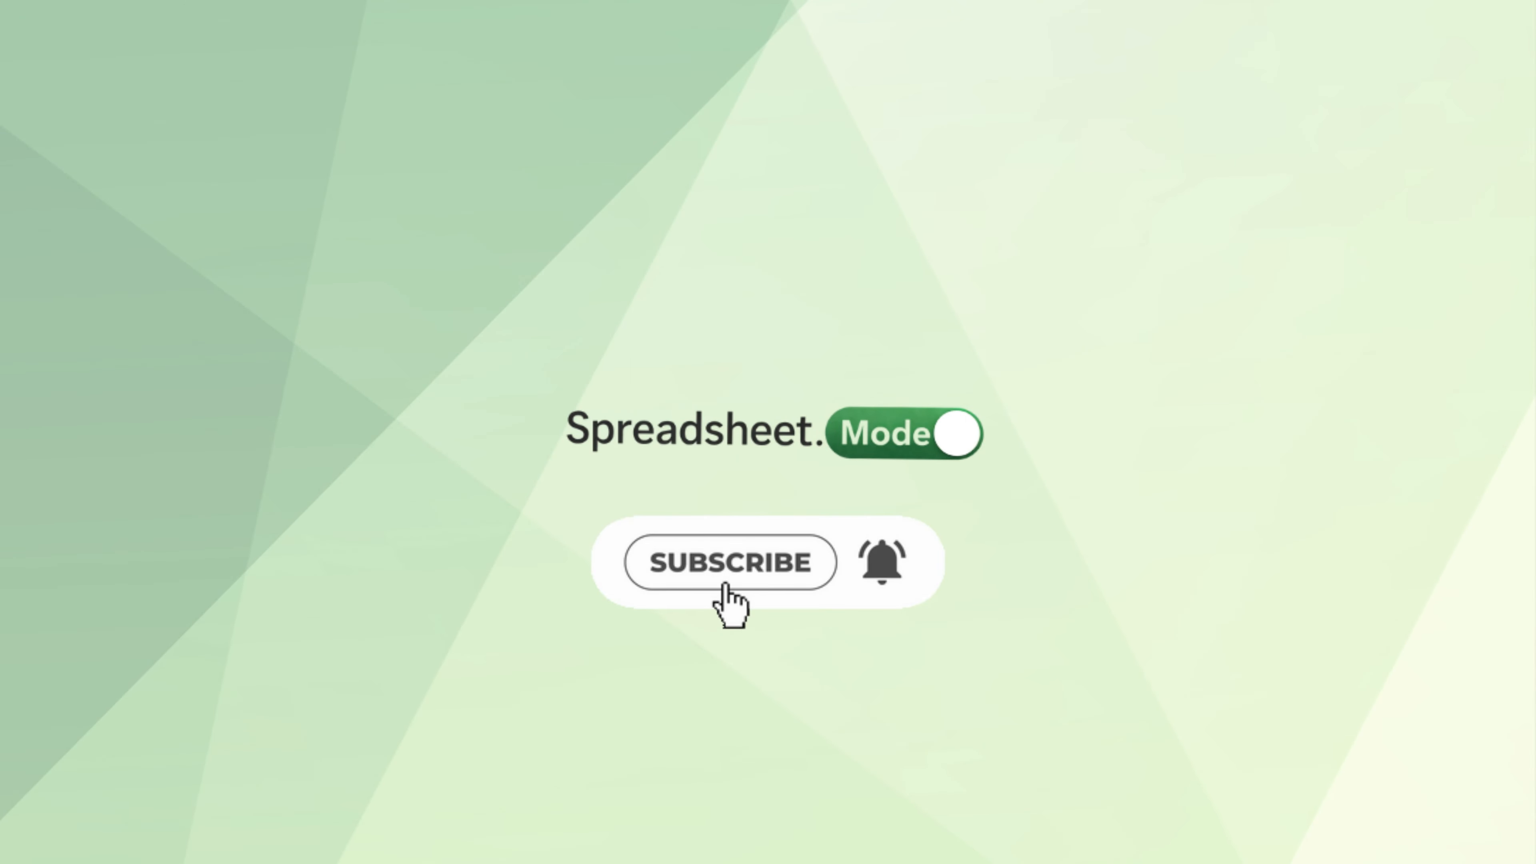